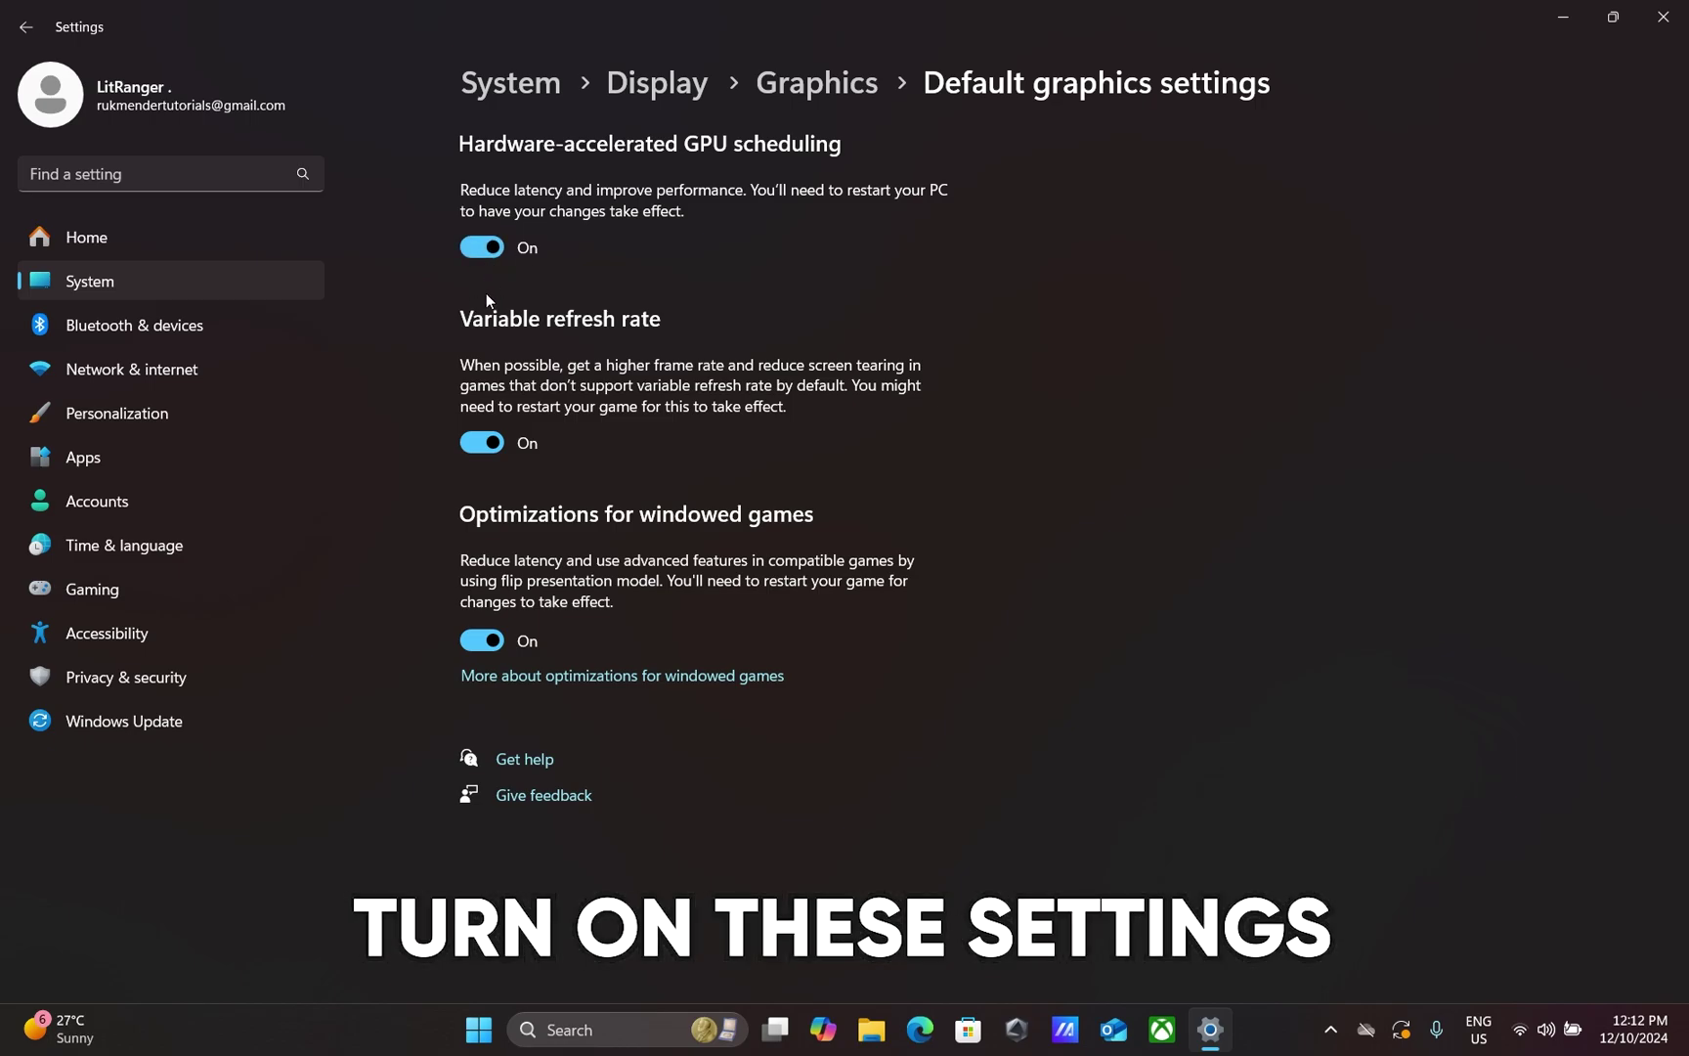
# Step: Make sure variable refresh rate and optimizations for windowed games are on in the default graphics settings, and return to the Graphics page
pyautogui.click(486, 444)
pyautogui.click(474, 445)
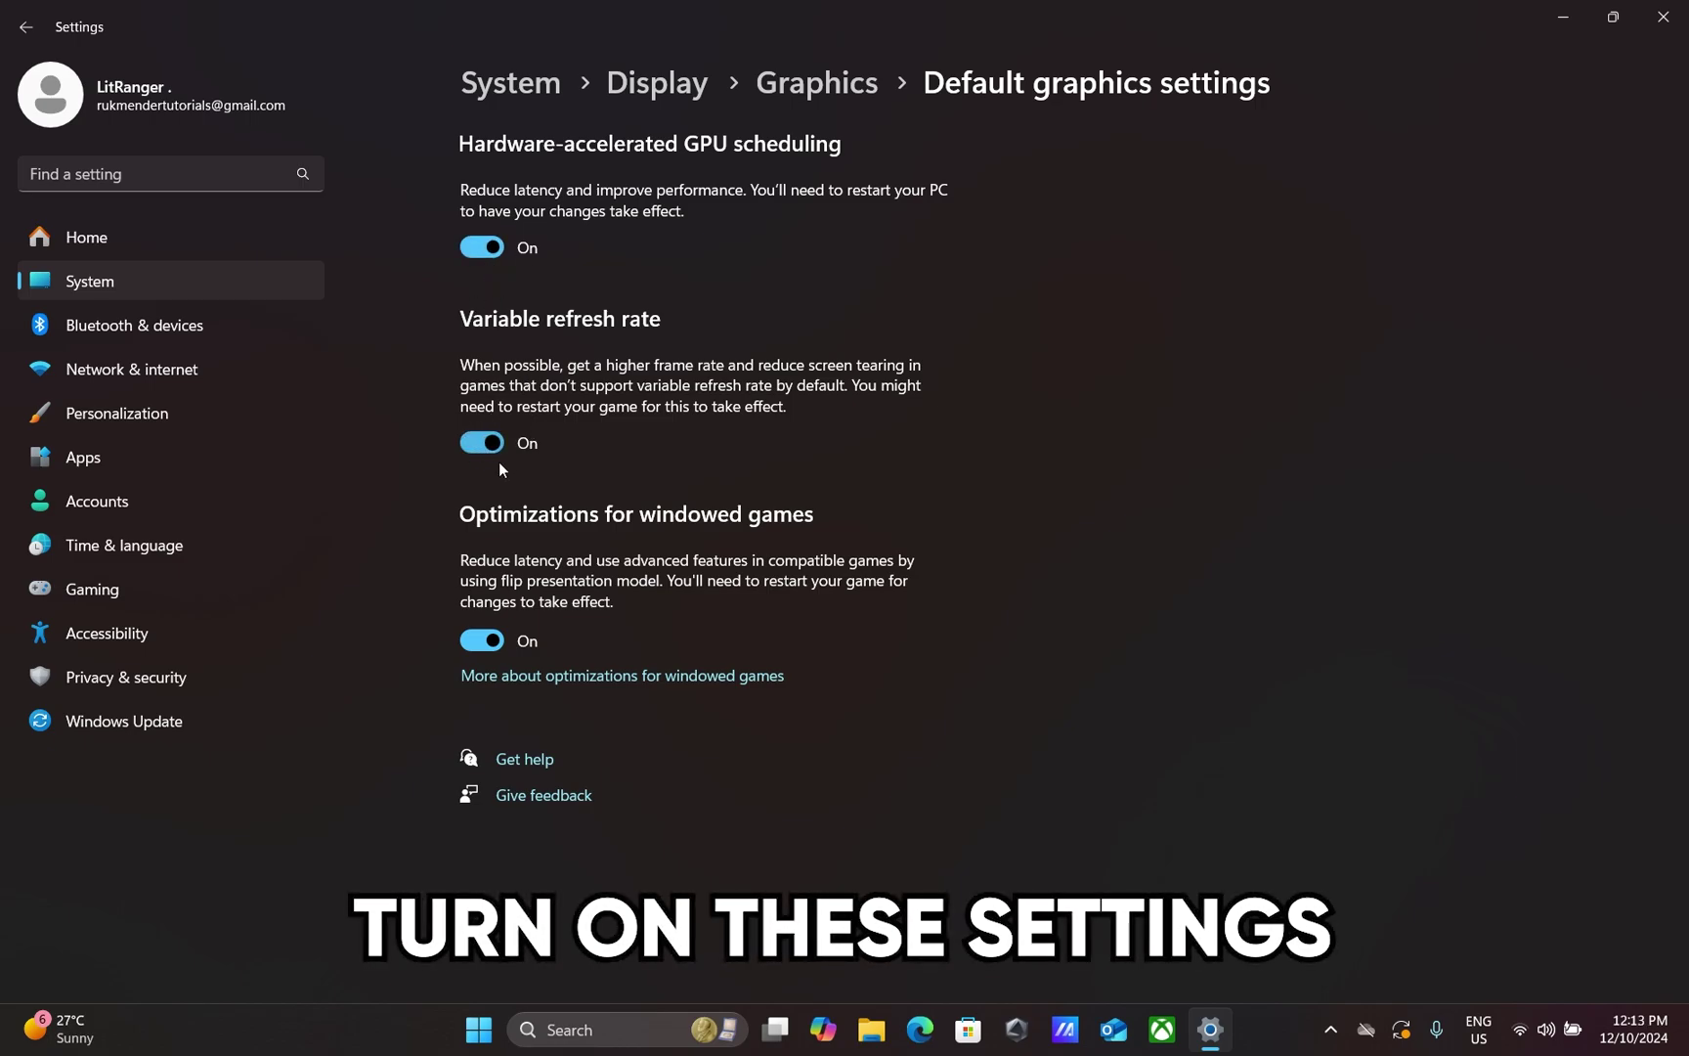
pyautogui.click(495, 643)
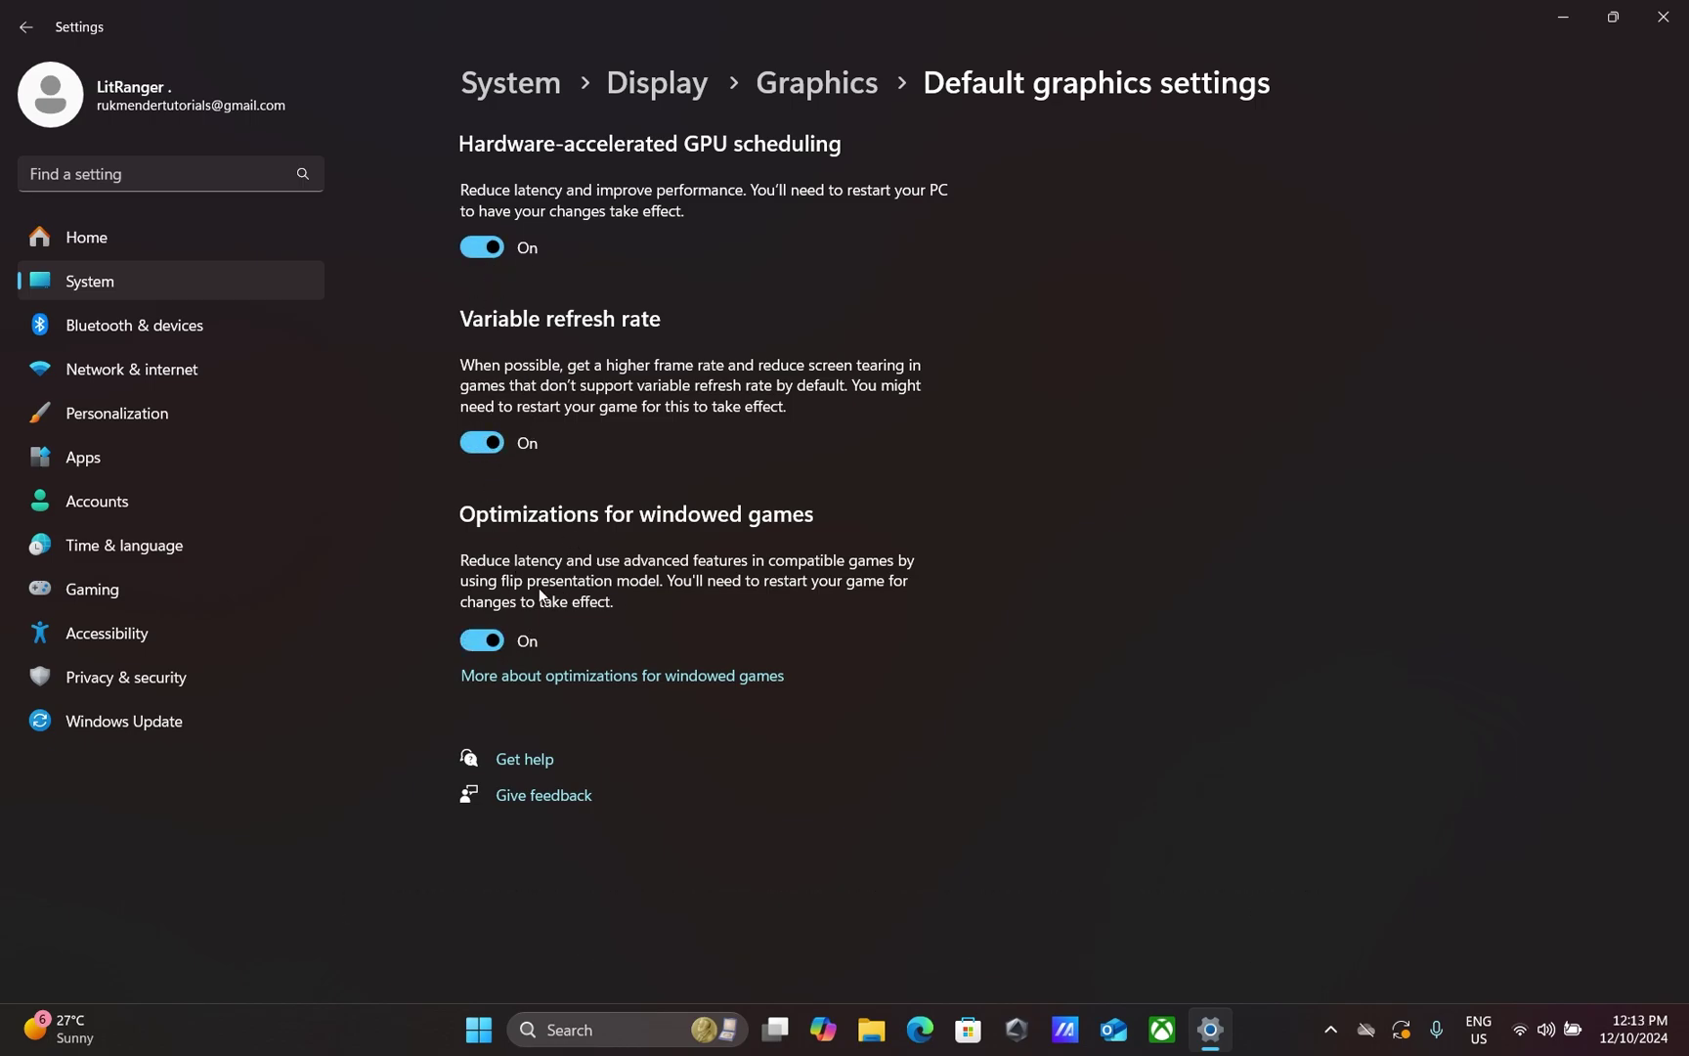
pyautogui.click(26, 27)
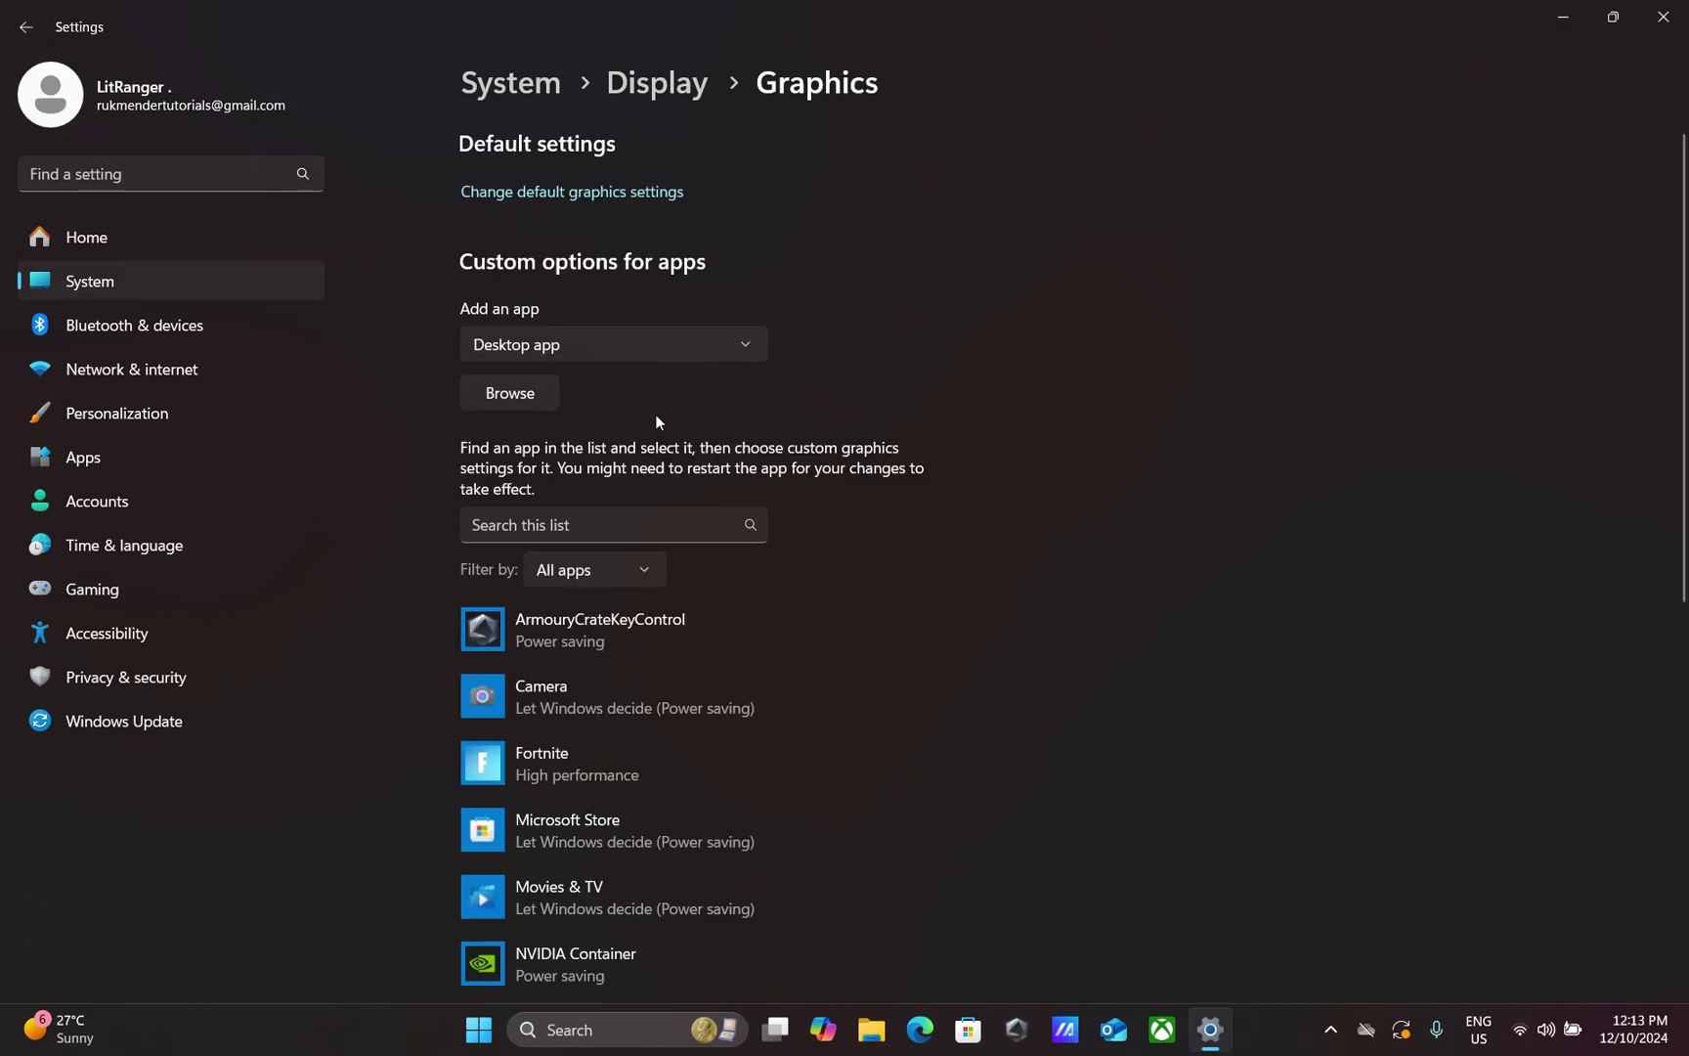
# Step: Start adding a desktop app to the custom graphics options and browse to the Steam folder in C:\Program Files (x86)
pyautogui.click(536, 349)
pyautogui.click(506, 337)
pyautogui.click(521, 392)
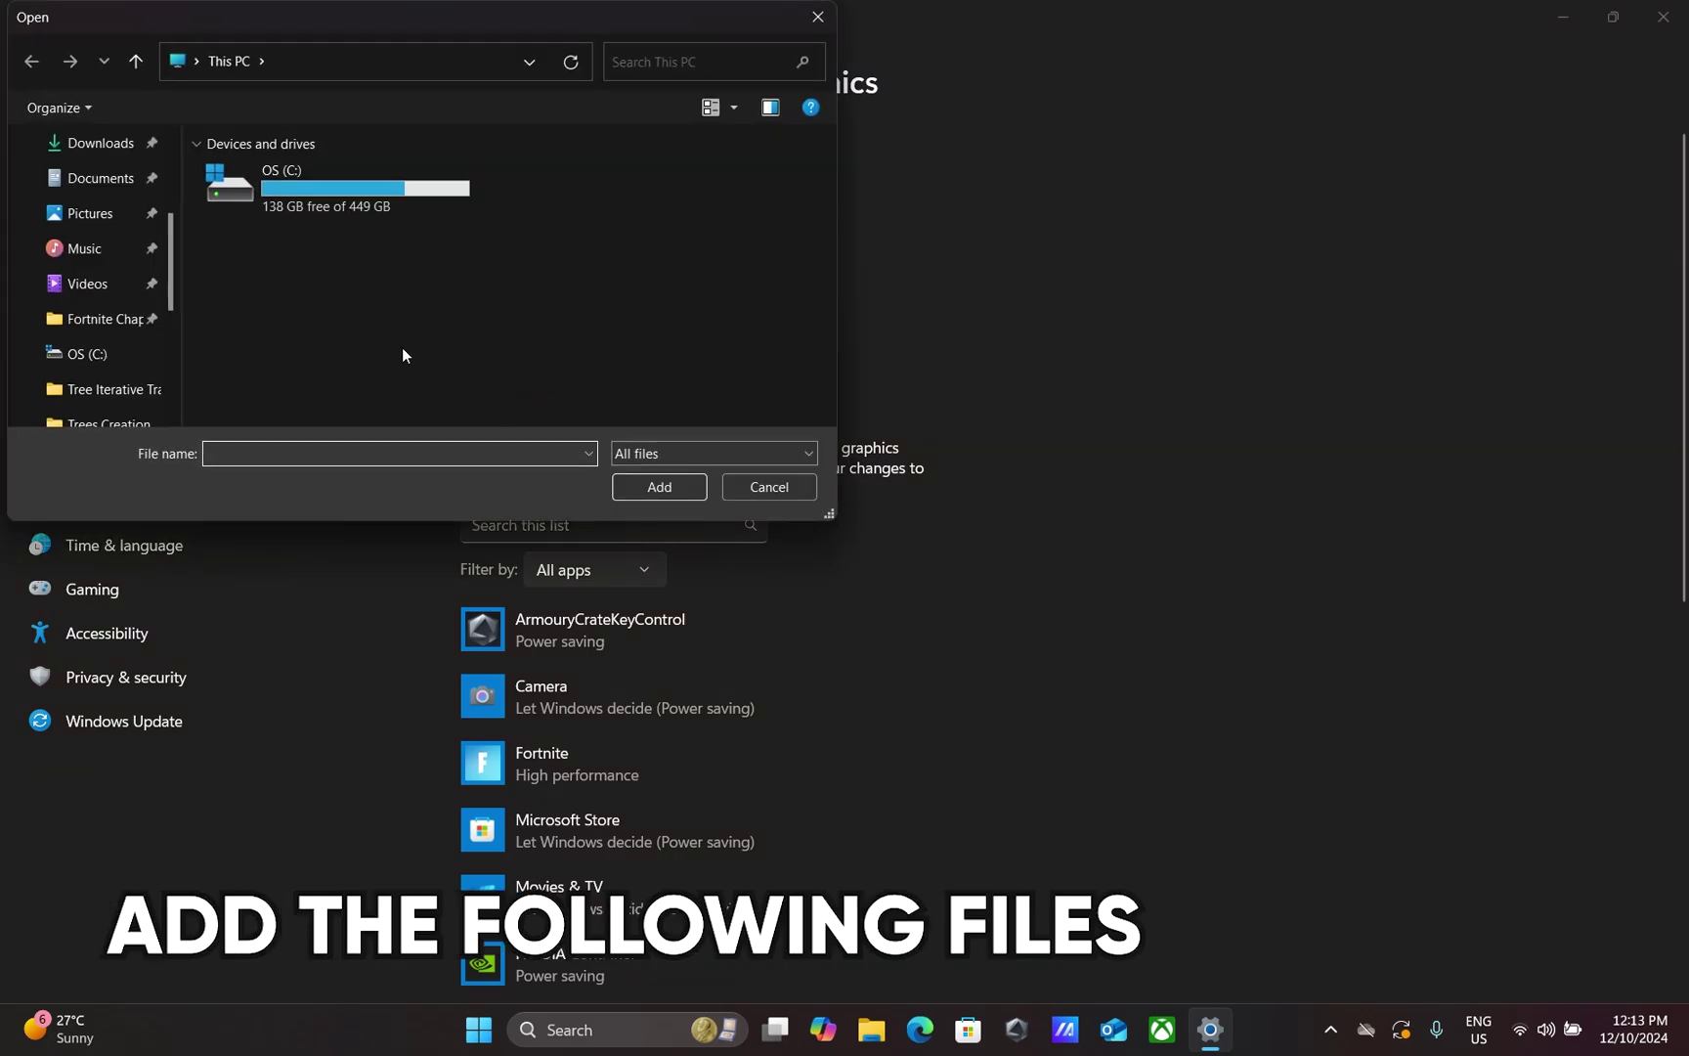
pyautogui.doubleClick(385, 198)
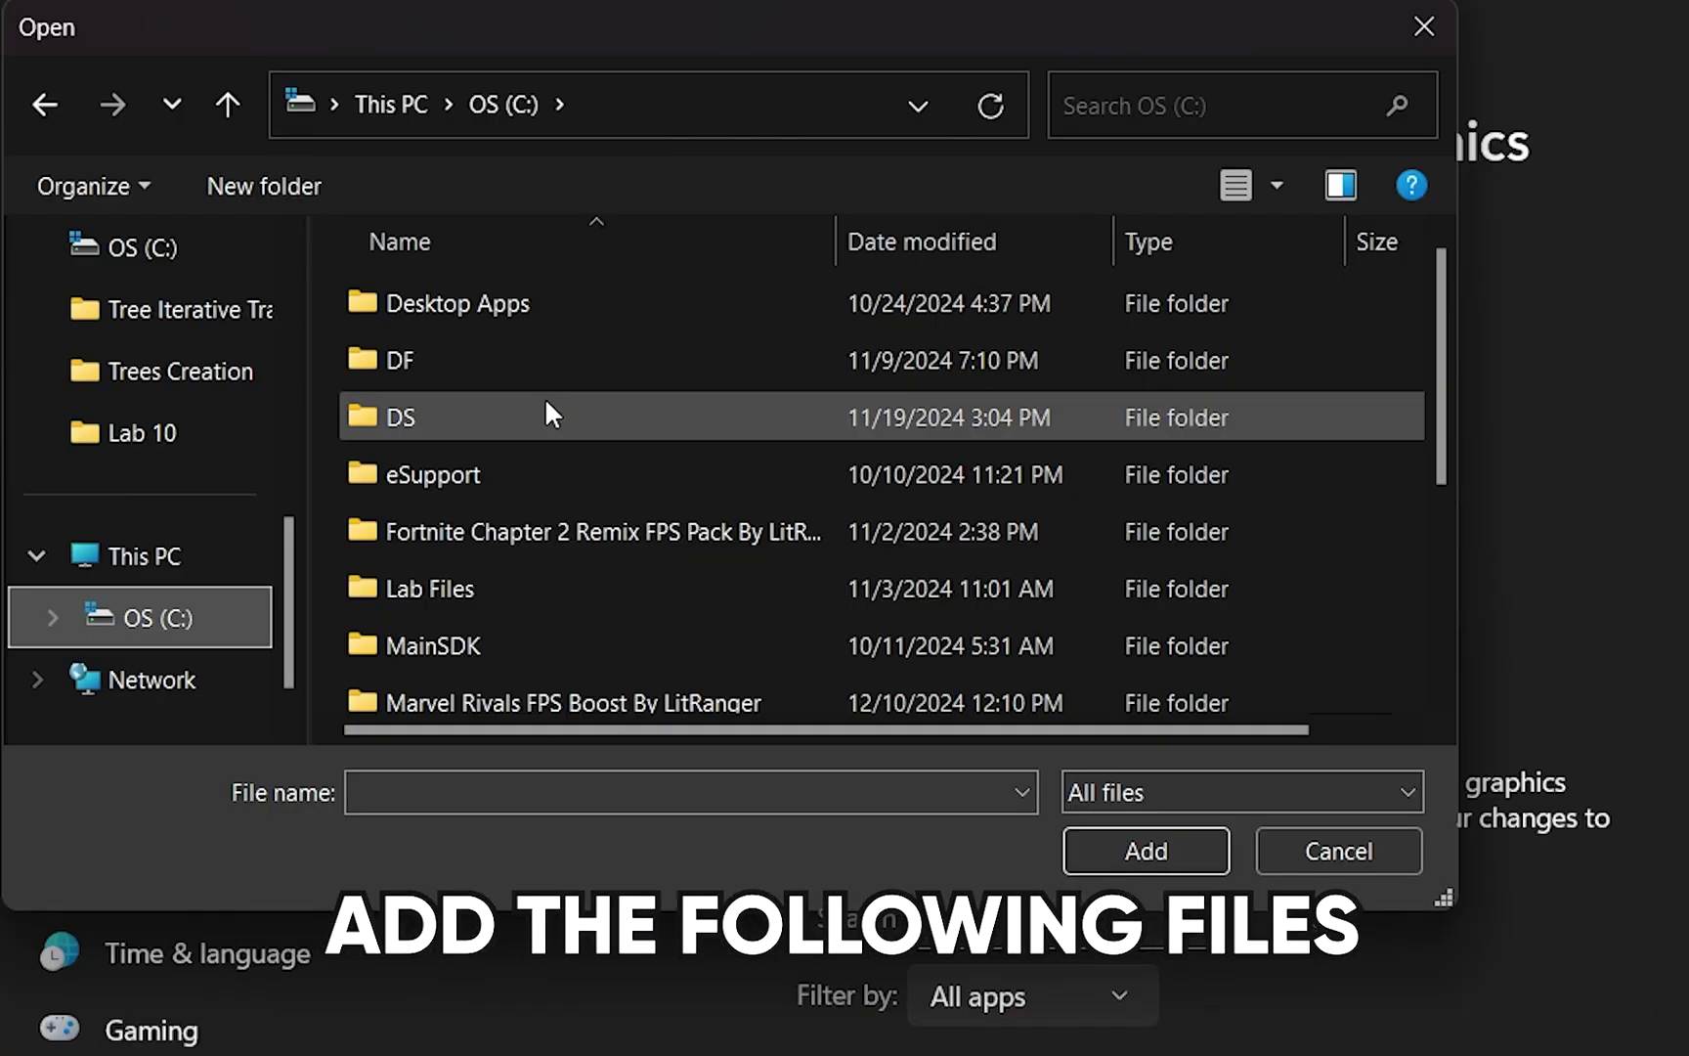
pyautogui.scroll(-3, 317, 235)
pyautogui.click(285, 288)
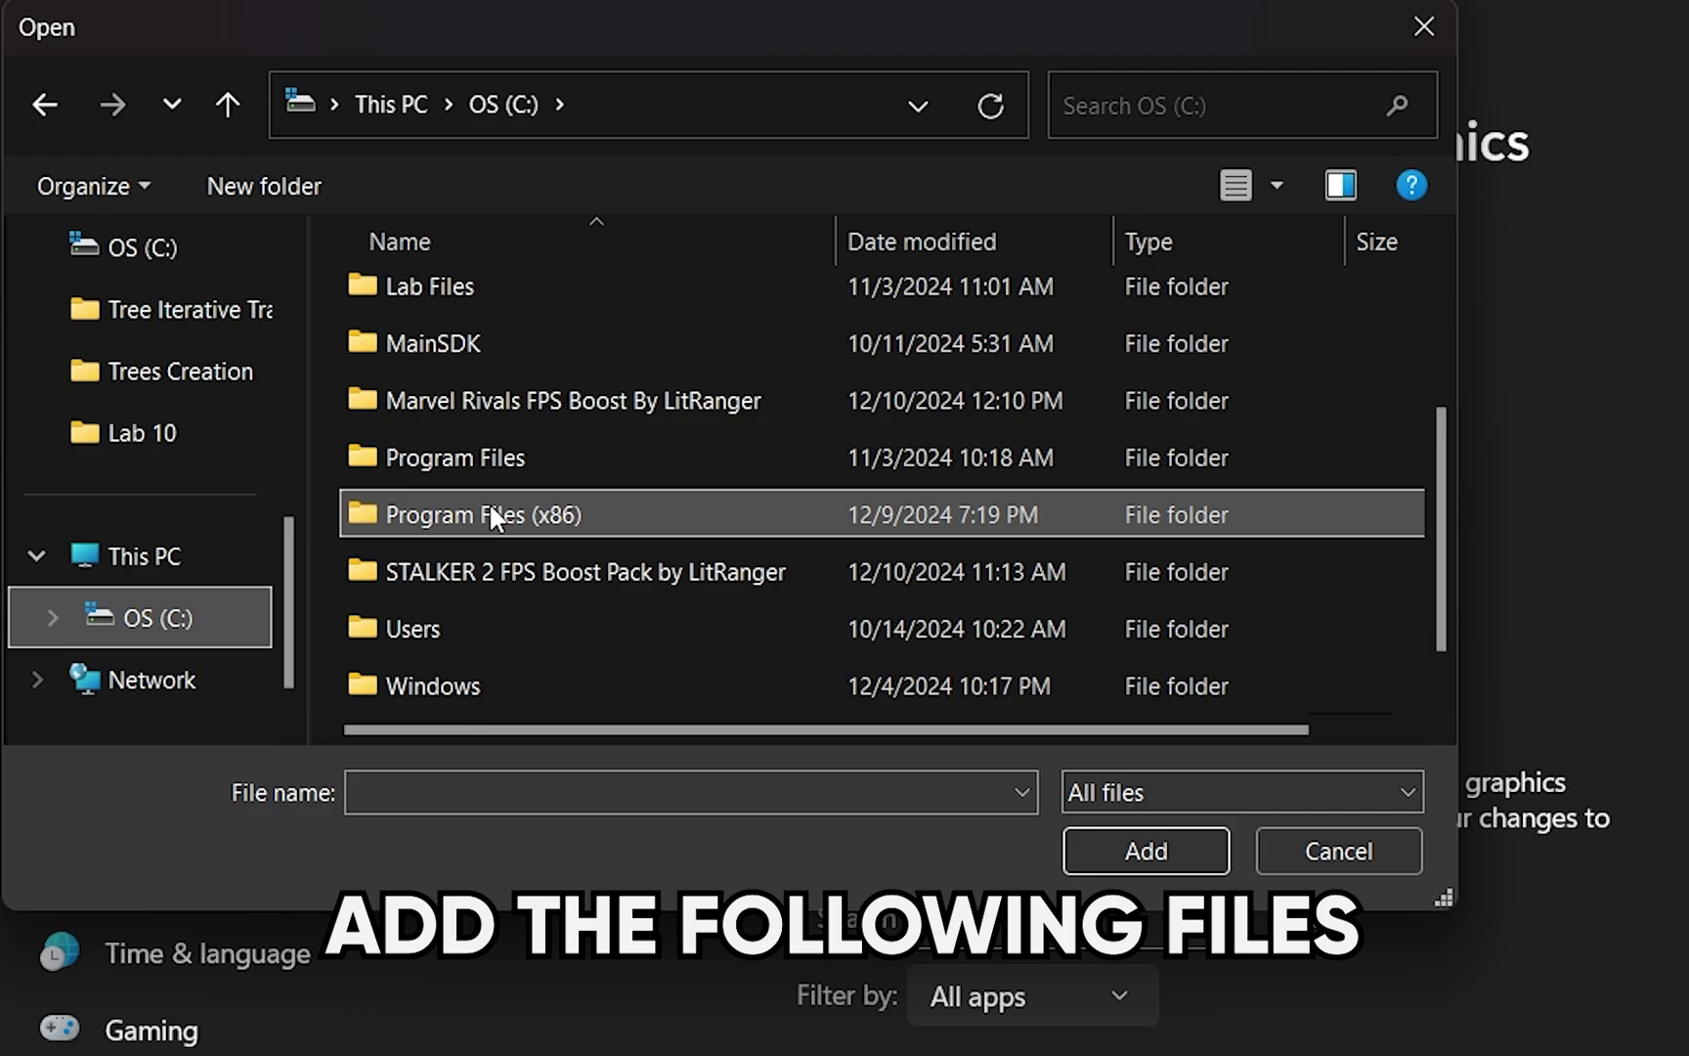
pyautogui.doubleClick(518, 515)
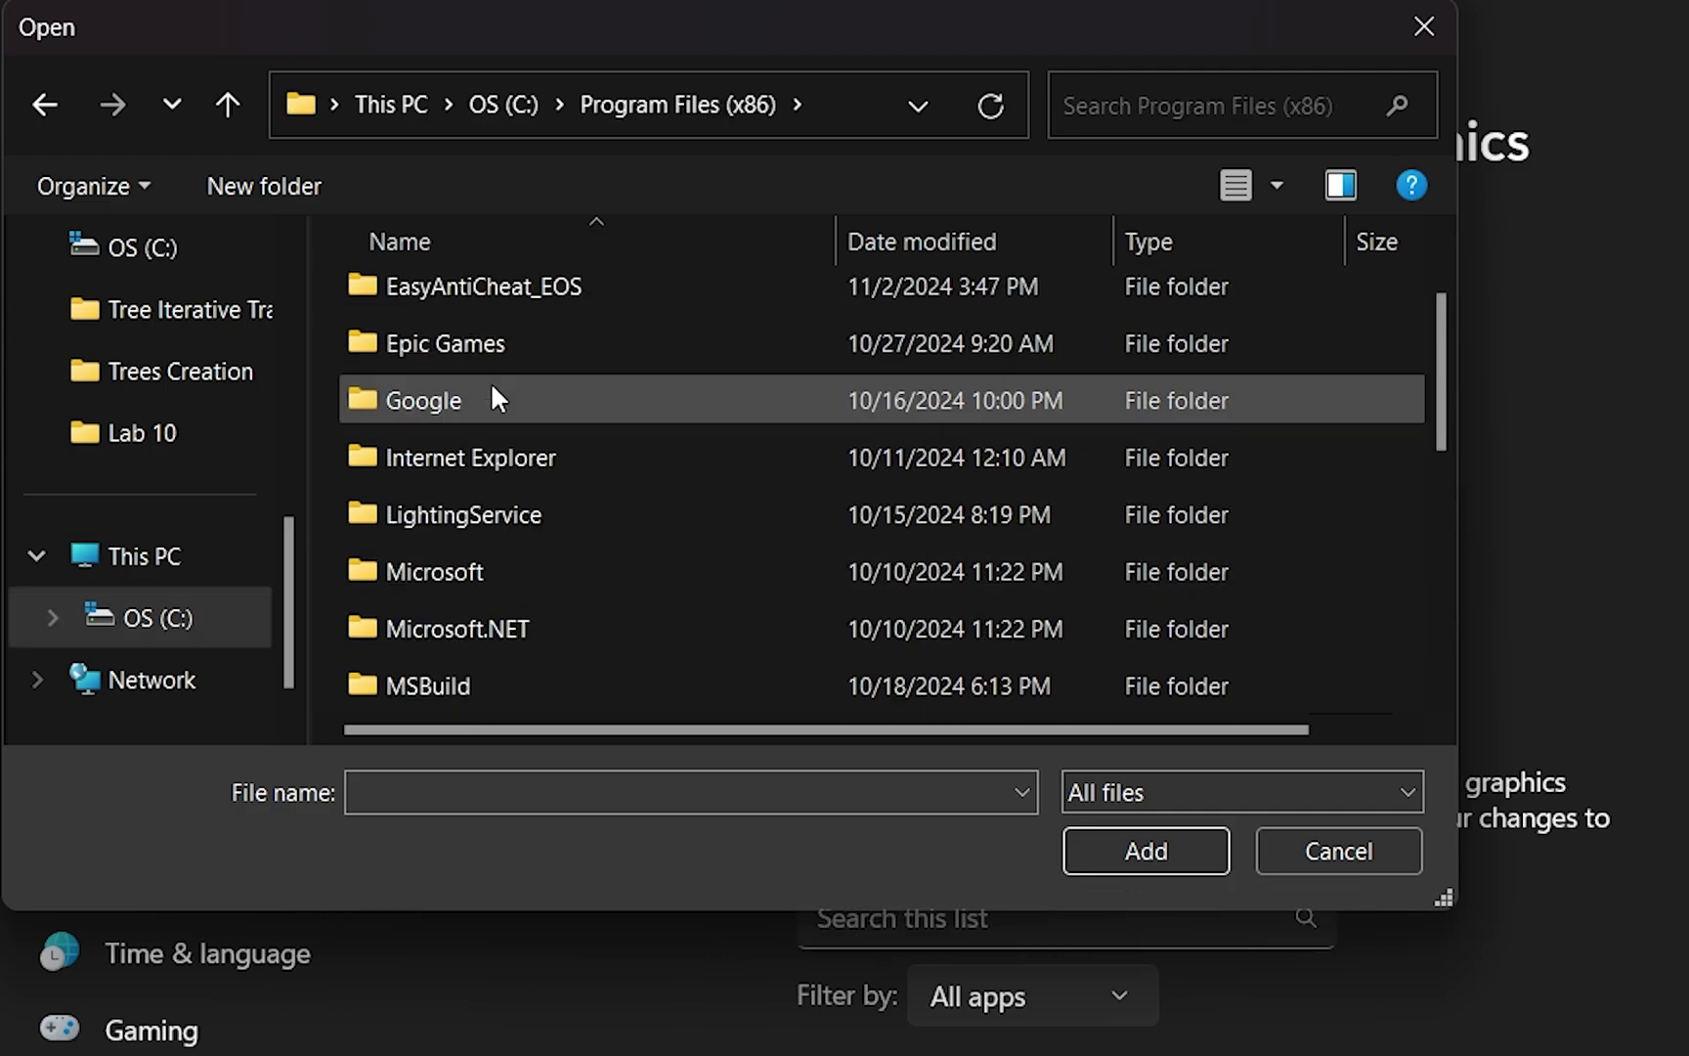
pyautogui.scroll(-3, 491, 381)
pyautogui.doubleClick(536, 472)
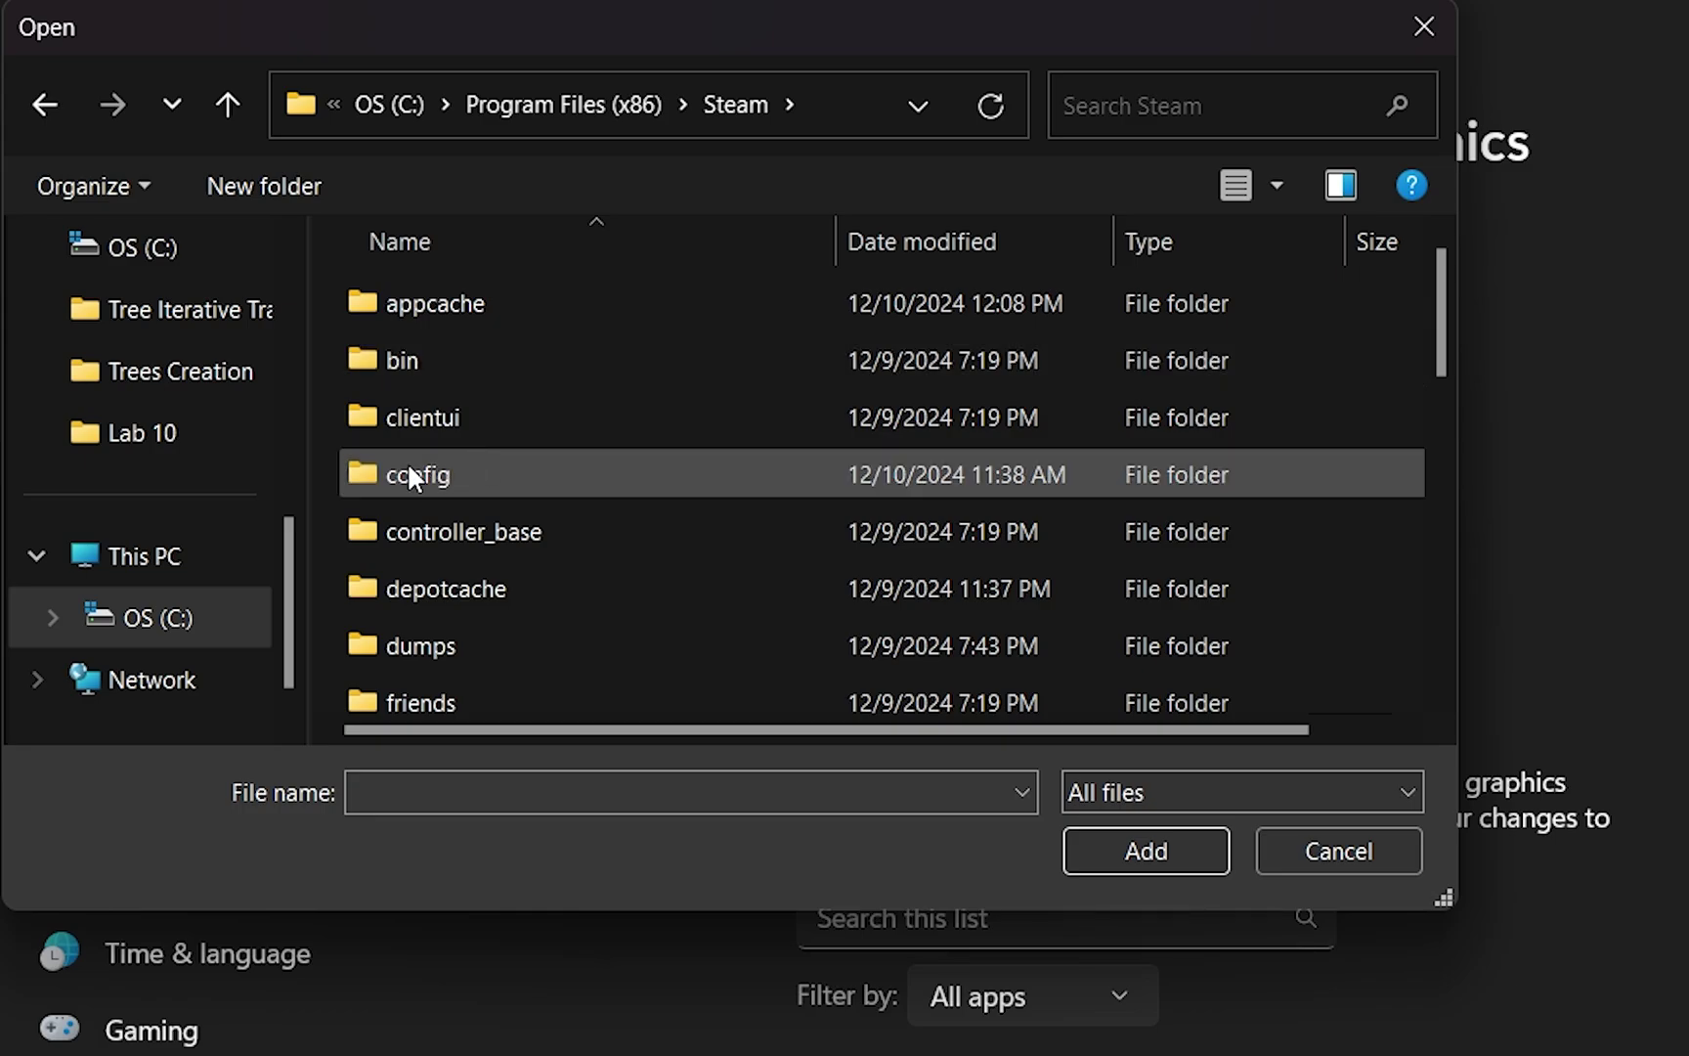
# Step: Add the MarvelRivals_Launcher application from steamapps\common\MarvelRivals to the custom graphics app list
pyautogui.scroll(-4, 479, 471)
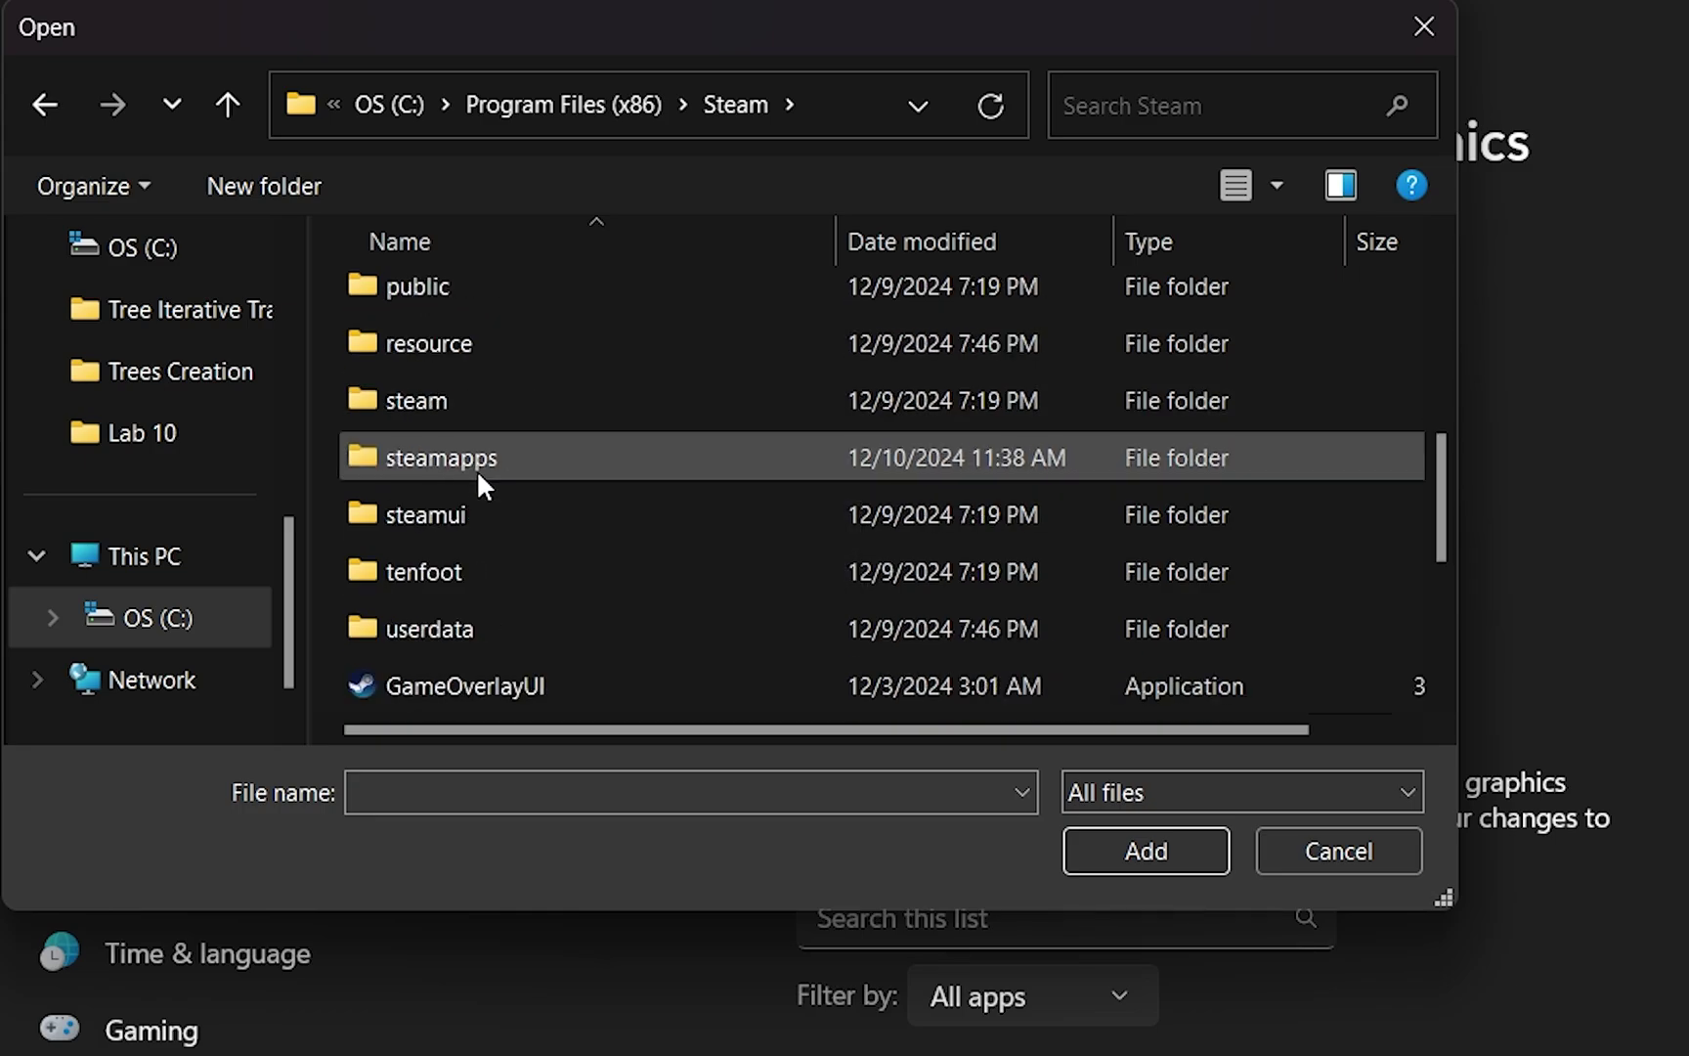
pyautogui.click(496, 455)
pyautogui.doubleClick(496, 456)
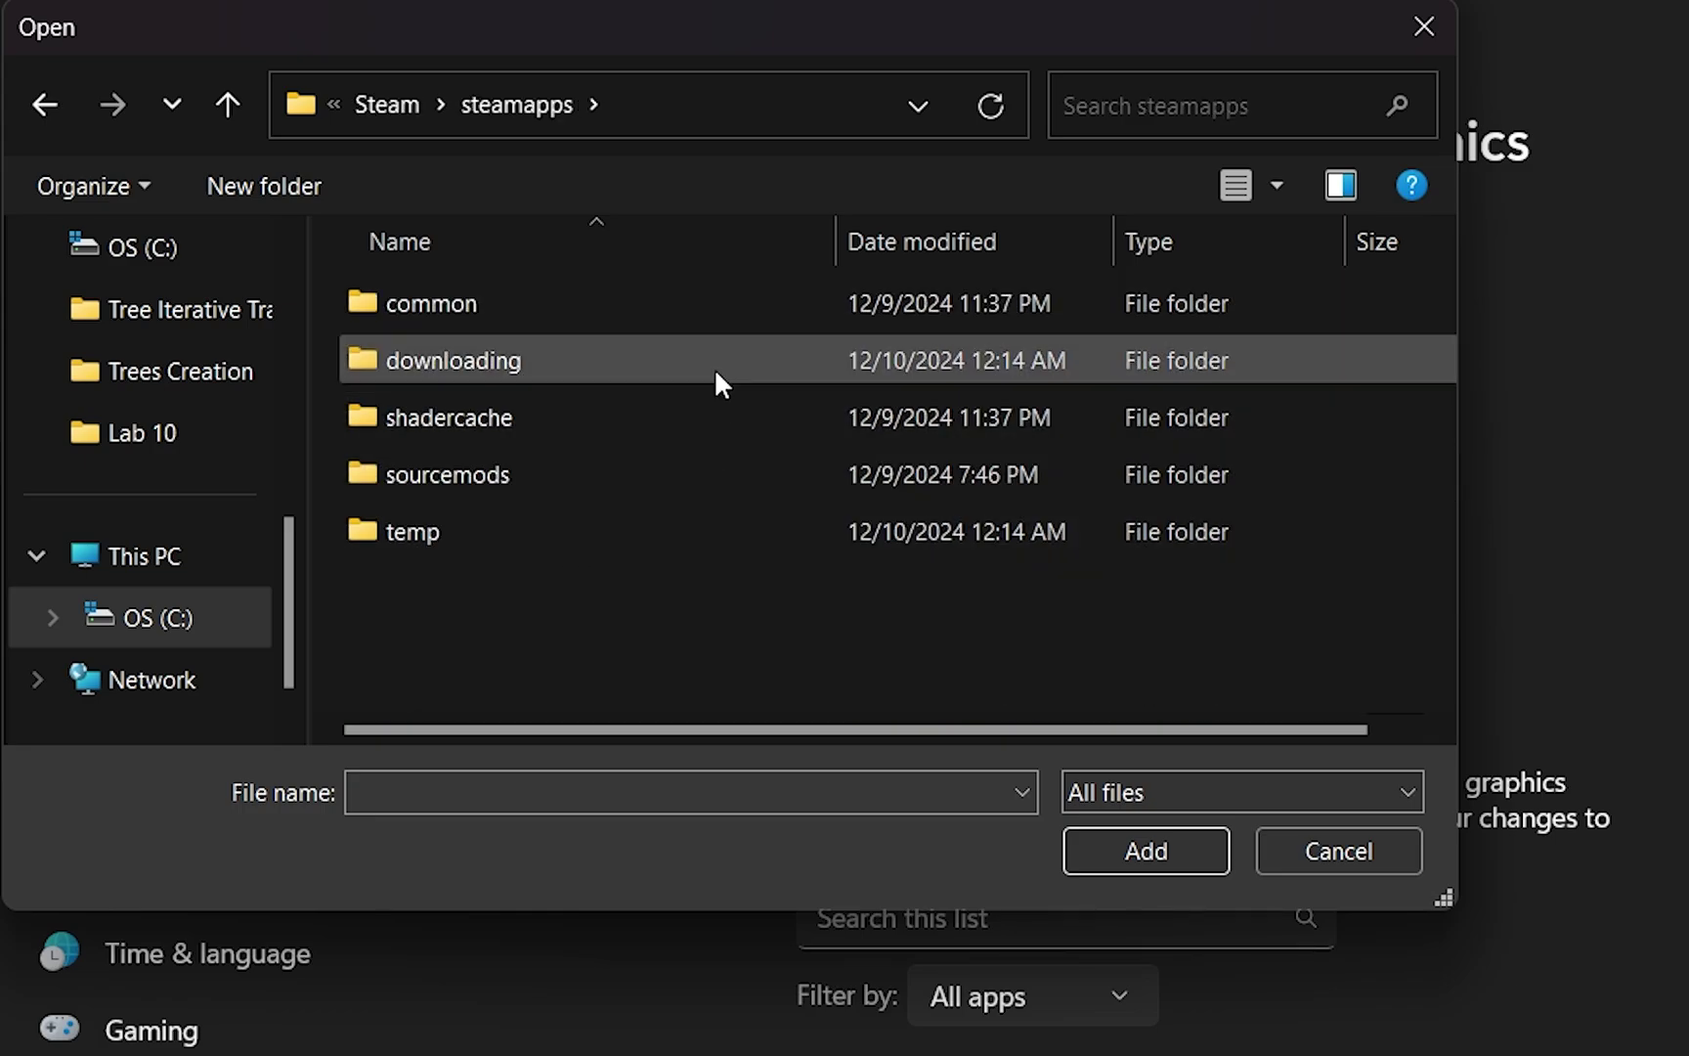
pyautogui.doubleClick(558, 303)
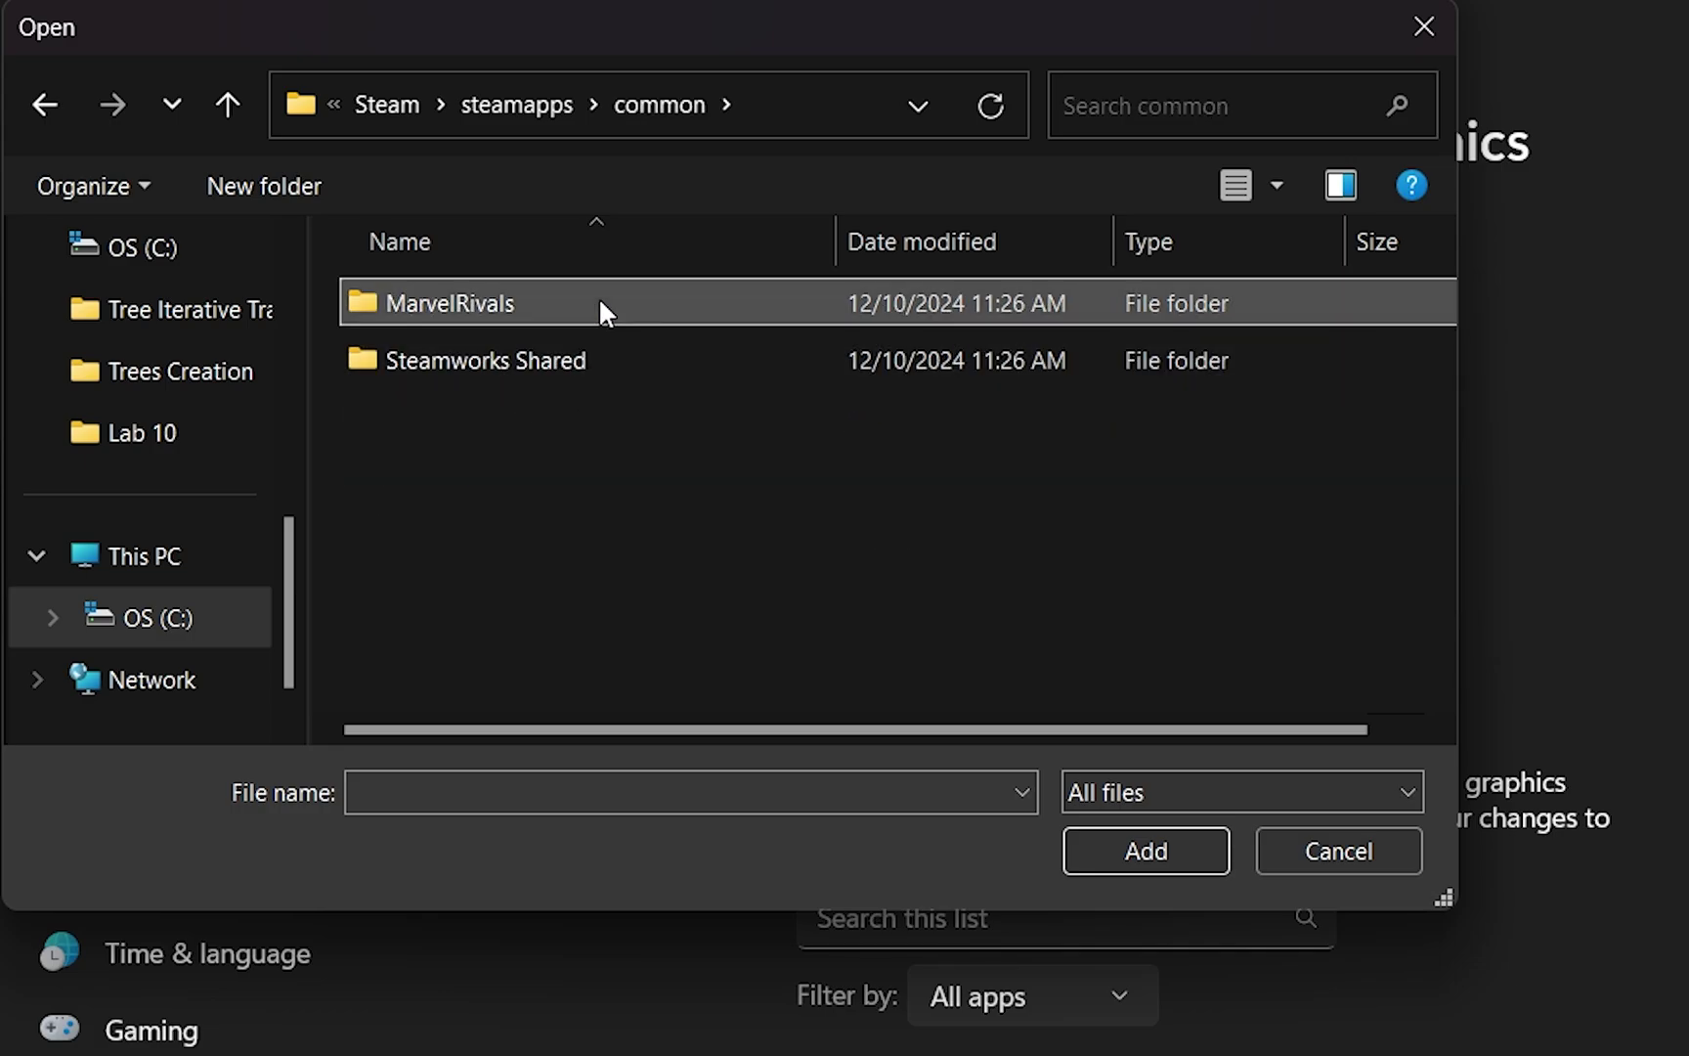
pyautogui.doubleClick(600, 305)
pyautogui.scroll(-1, 598, 327)
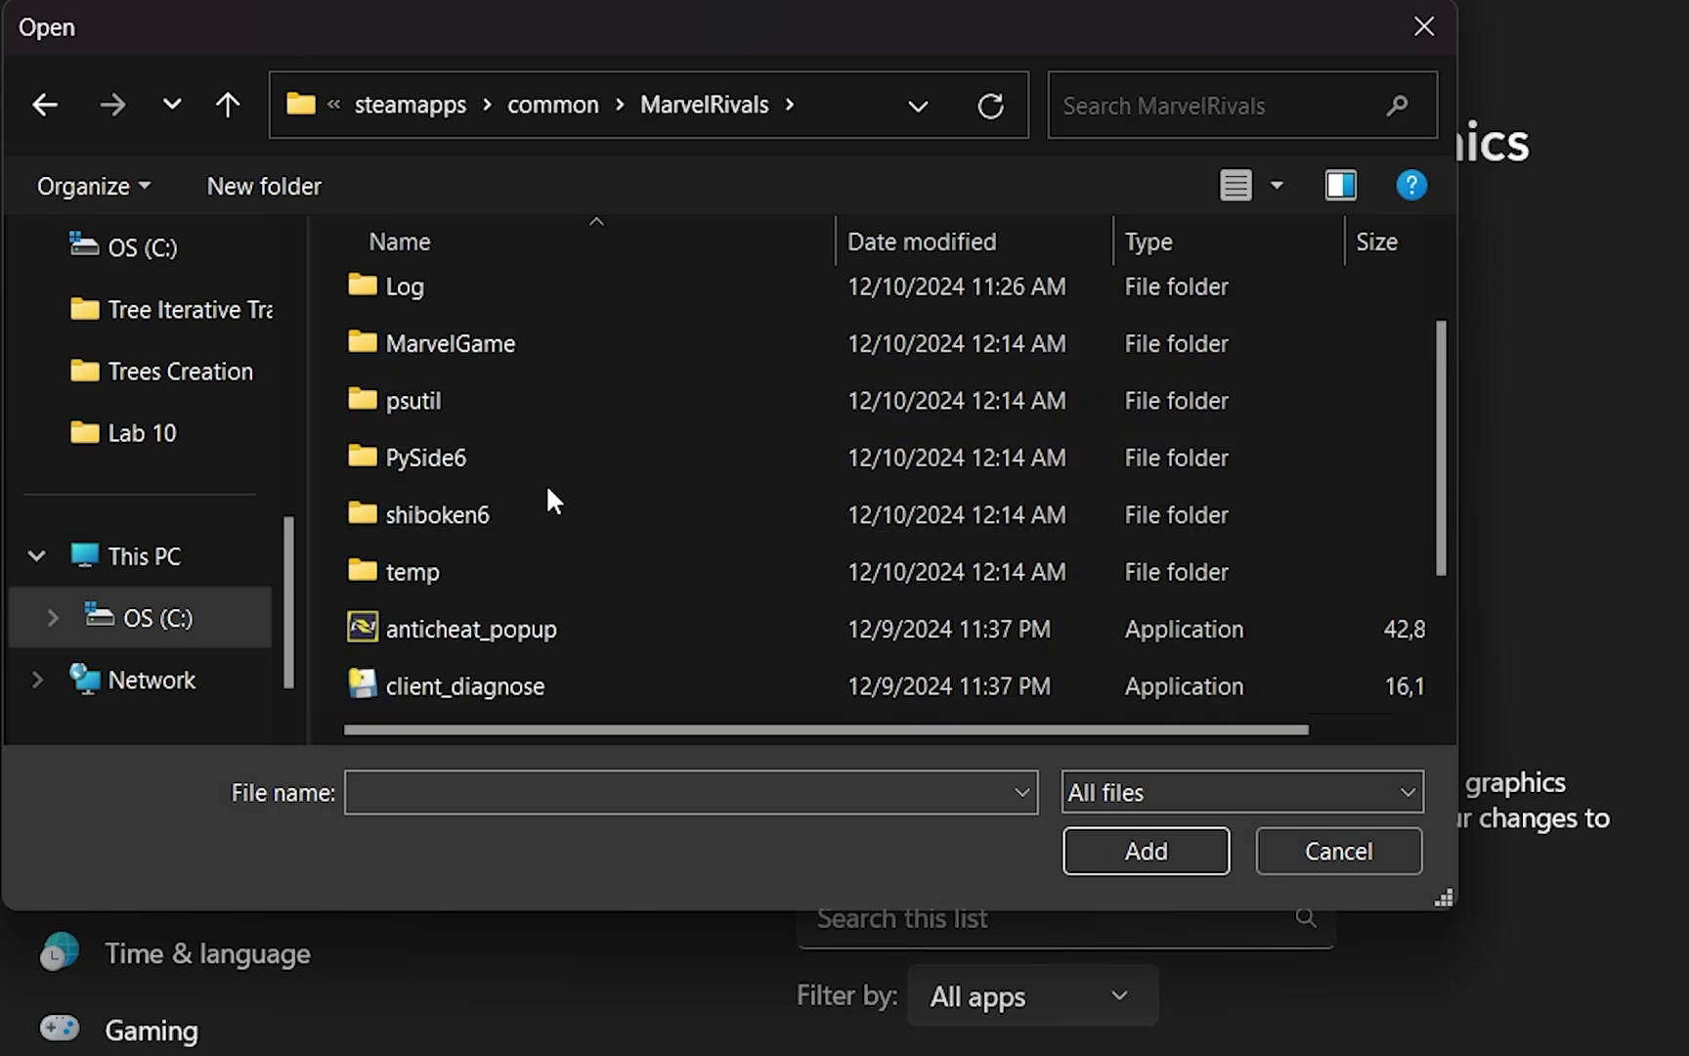
pyautogui.scroll(-1, 546, 483)
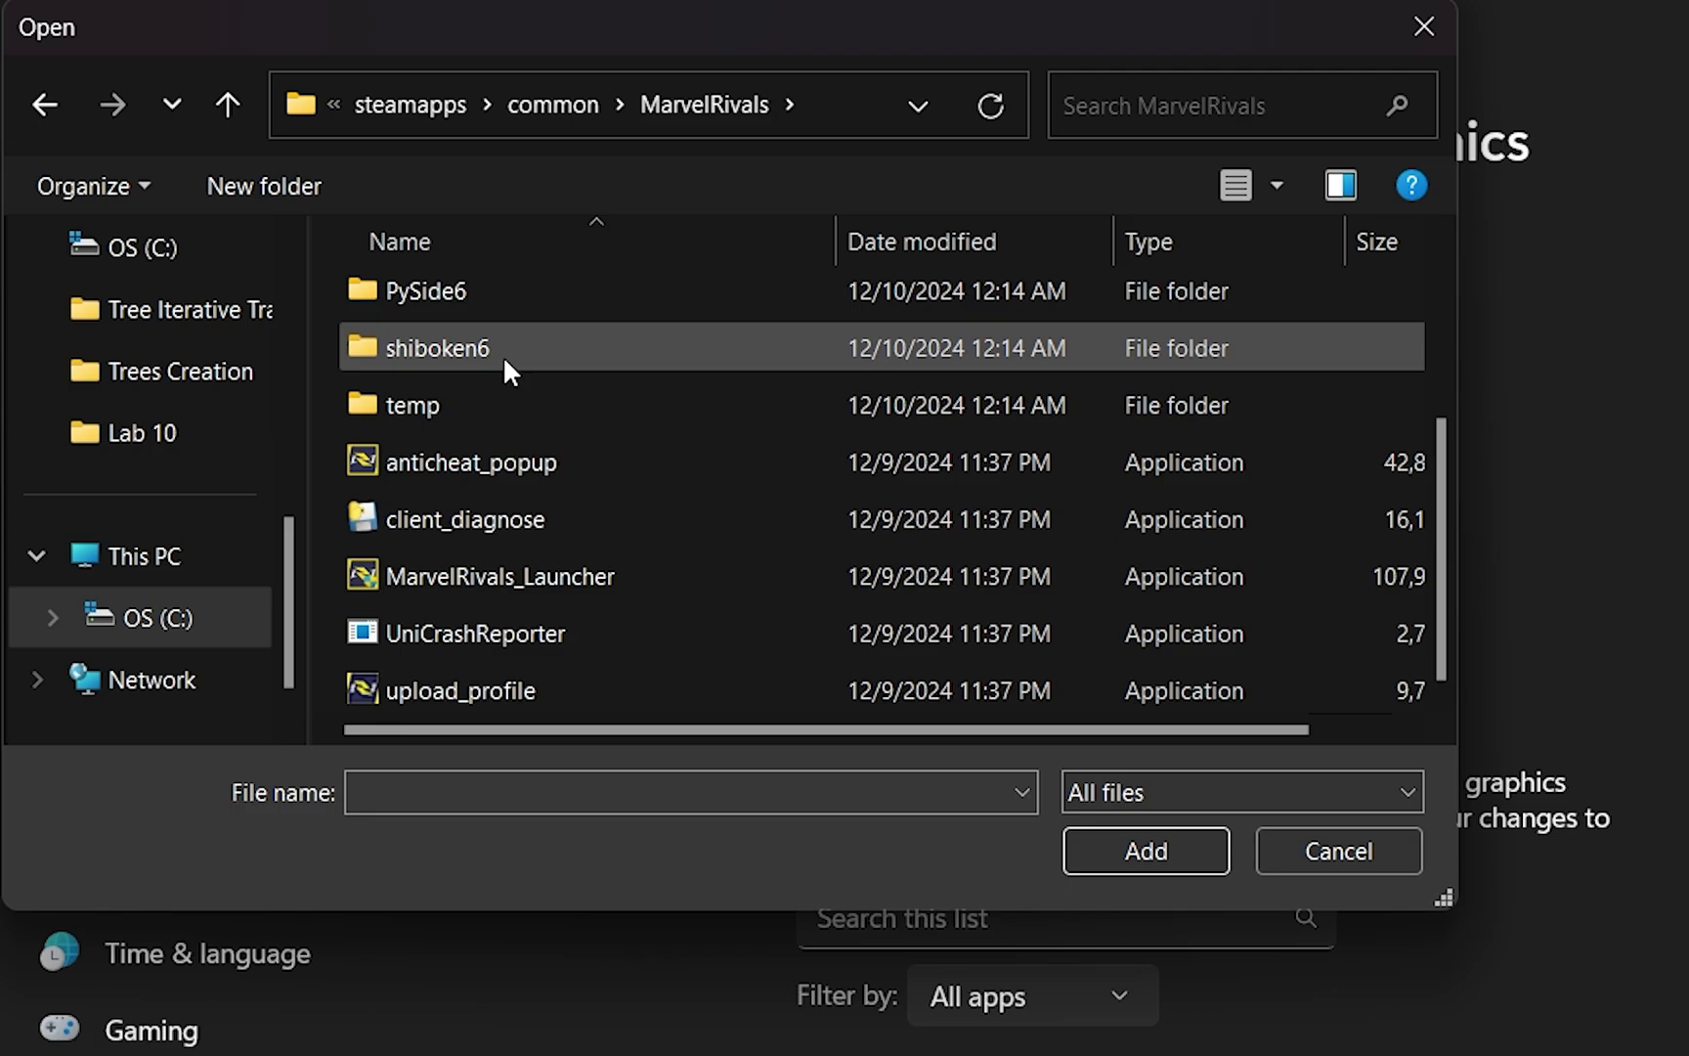
pyautogui.click(532, 583)
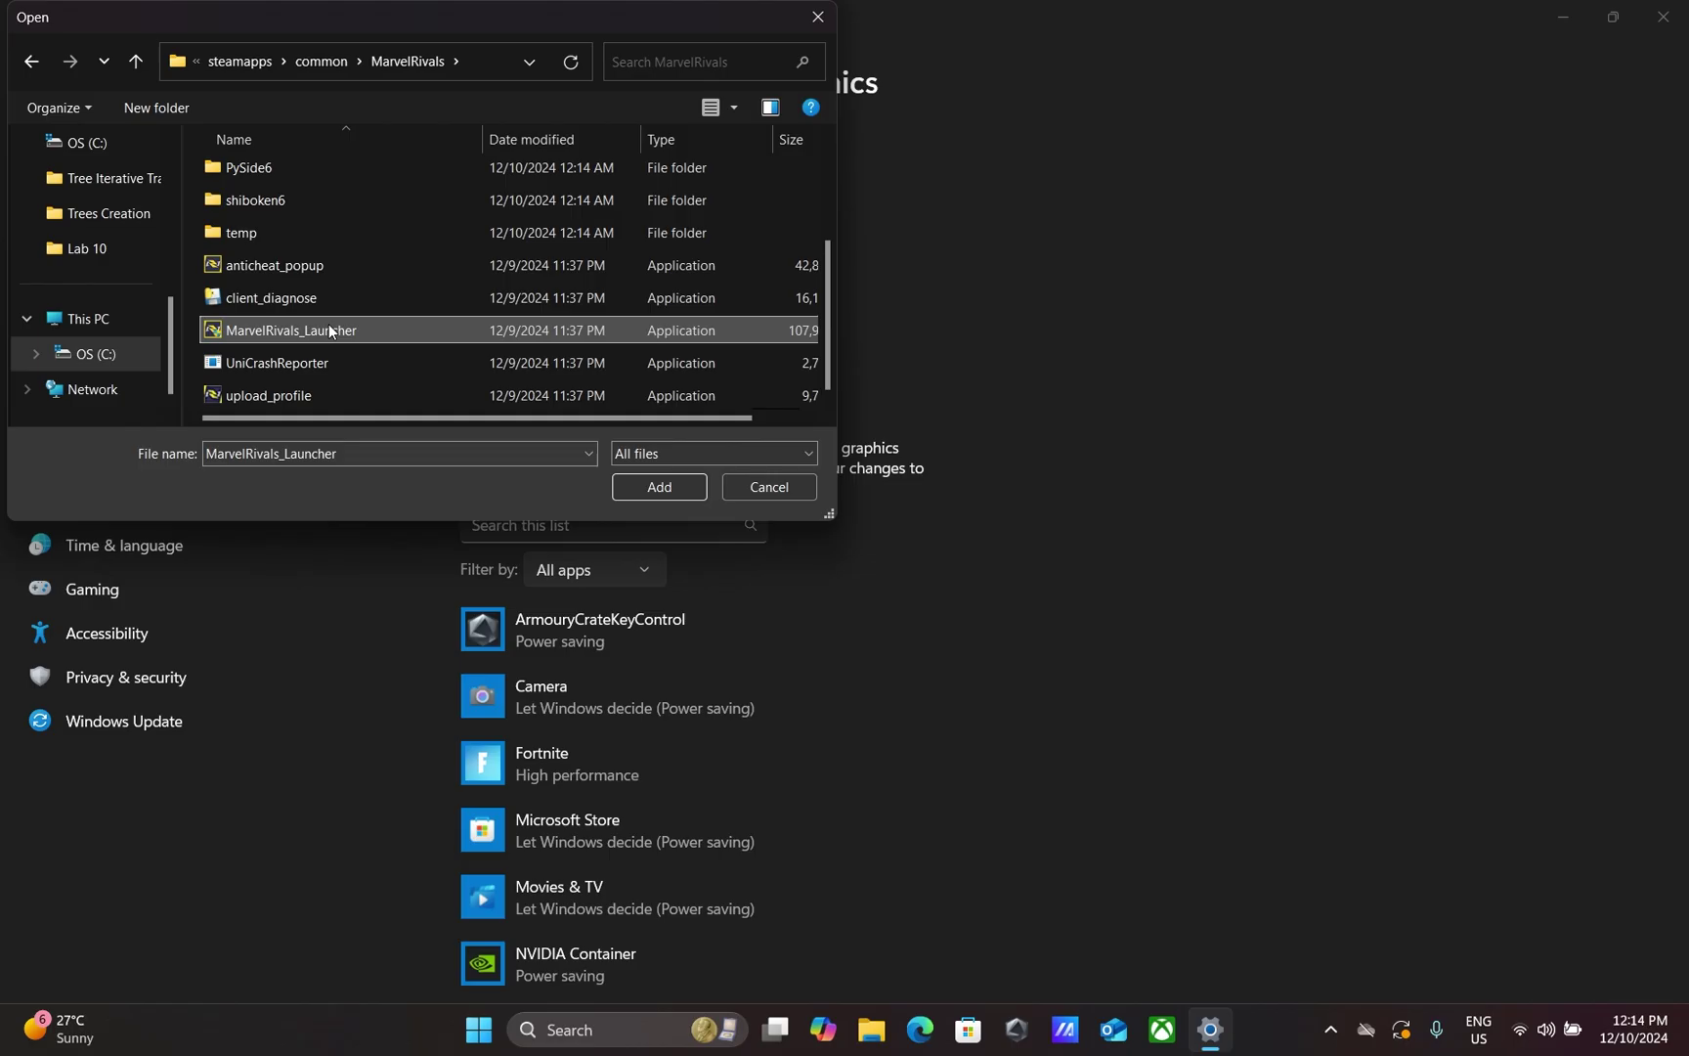
pyautogui.doubleClick(567, 575)
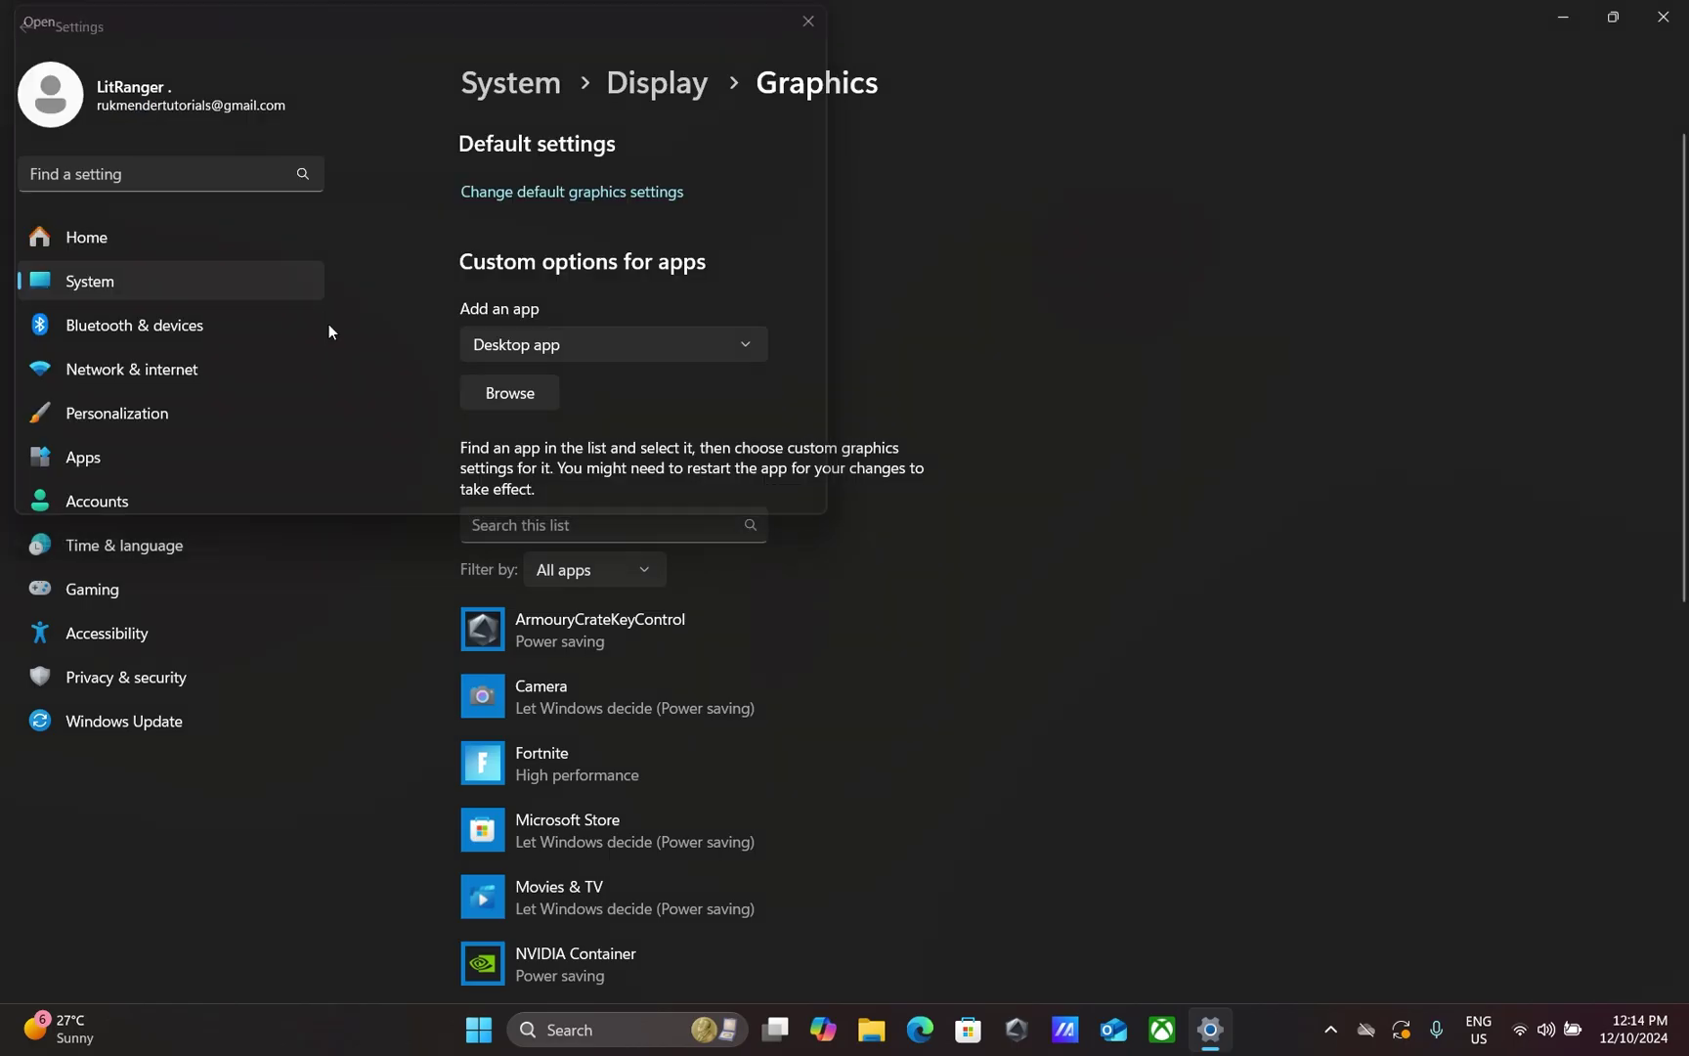
# Step: Set the graphics preference of MarvelRivals_Launcher to High performance and save it
pyautogui.scroll(-3, 684, 636)
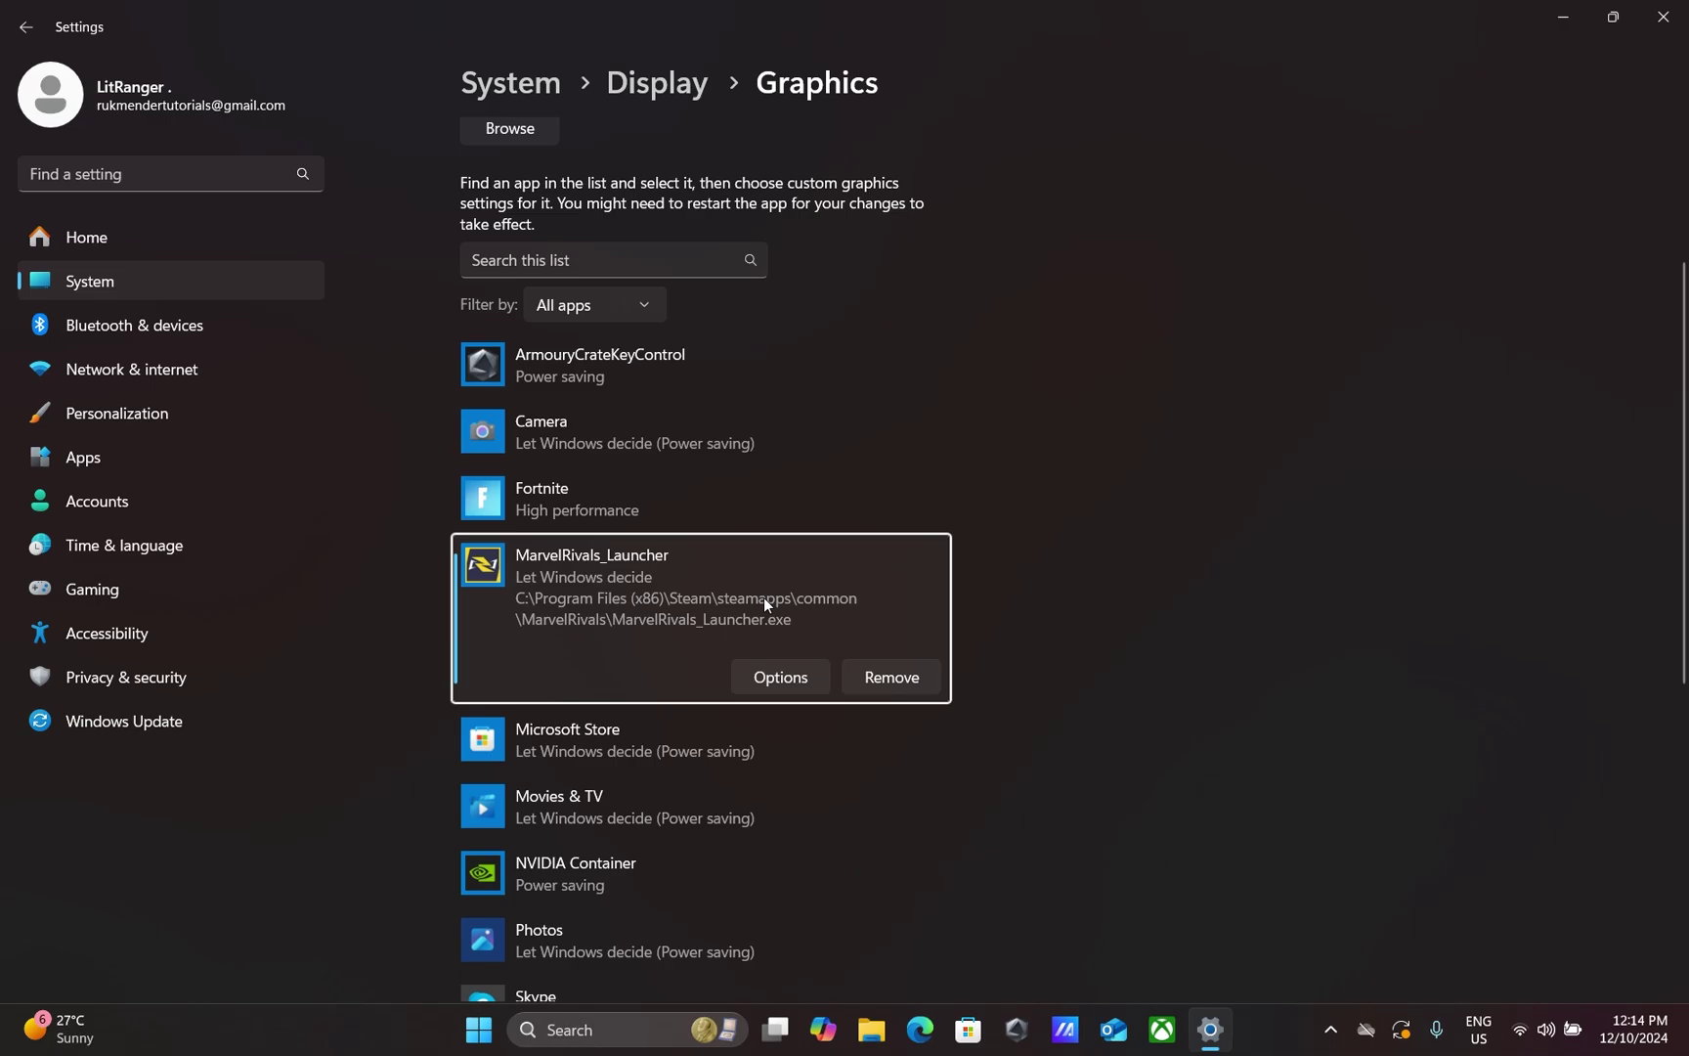
pyautogui.click(781, 675)
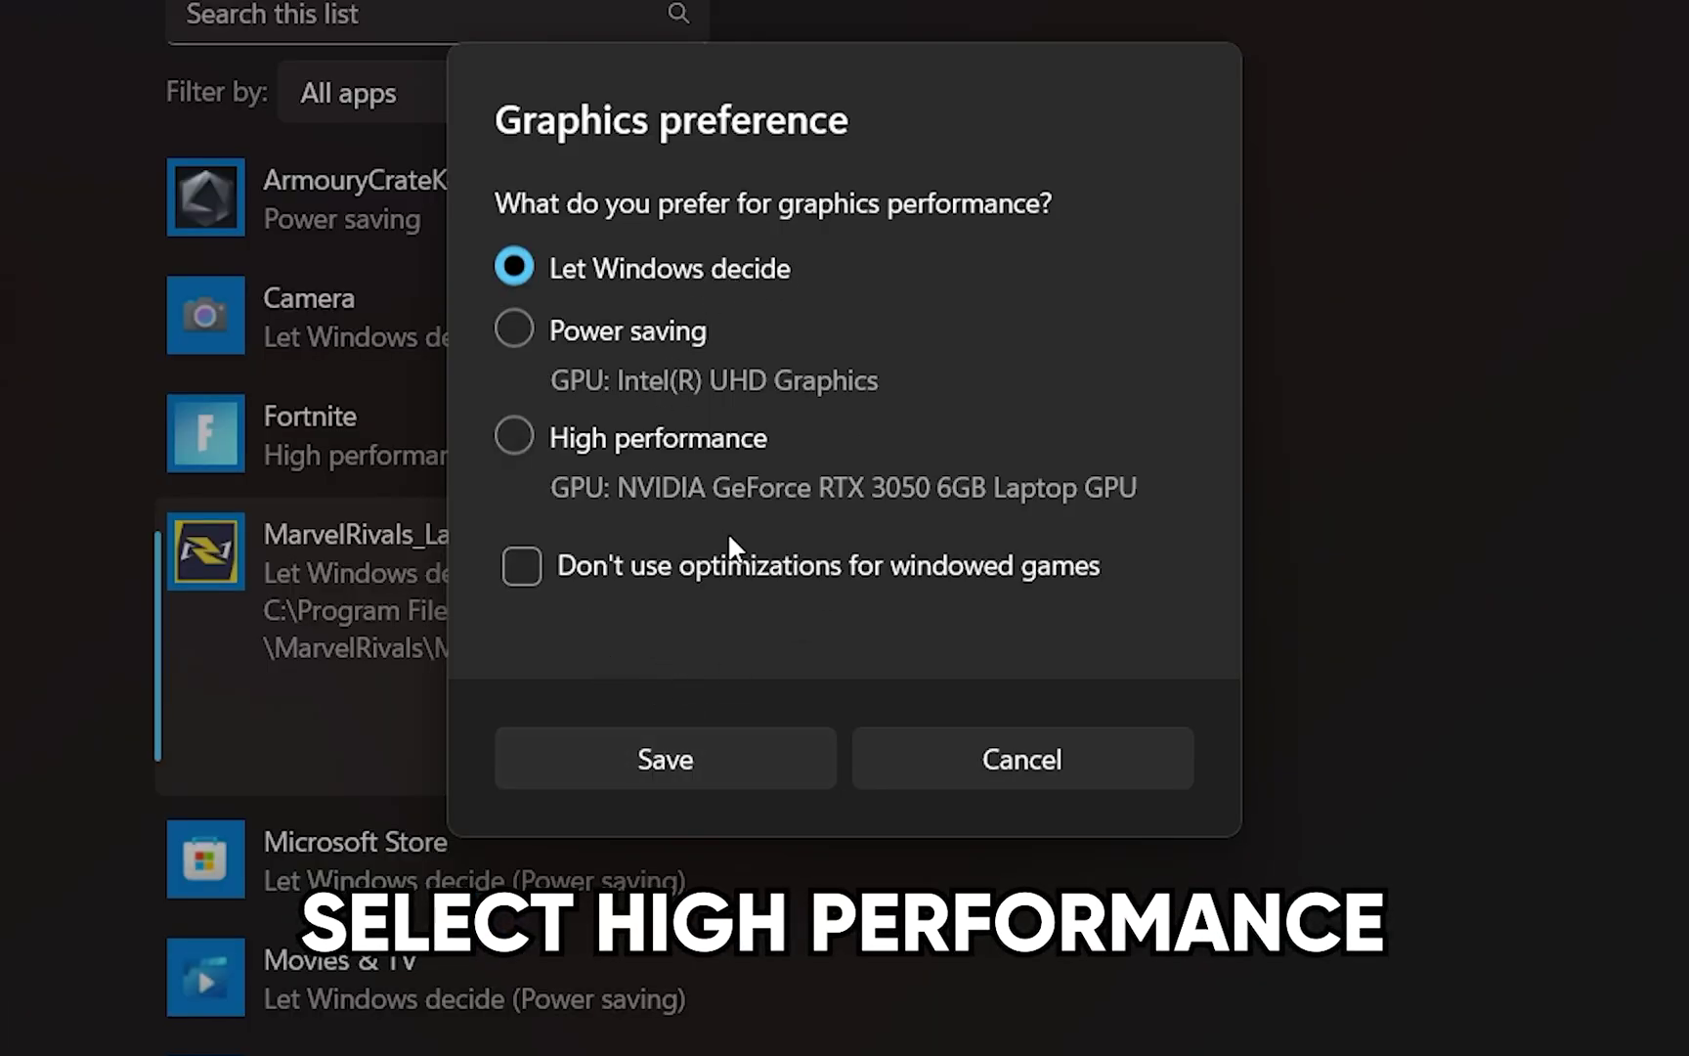
pyautogui.click(682, 455)
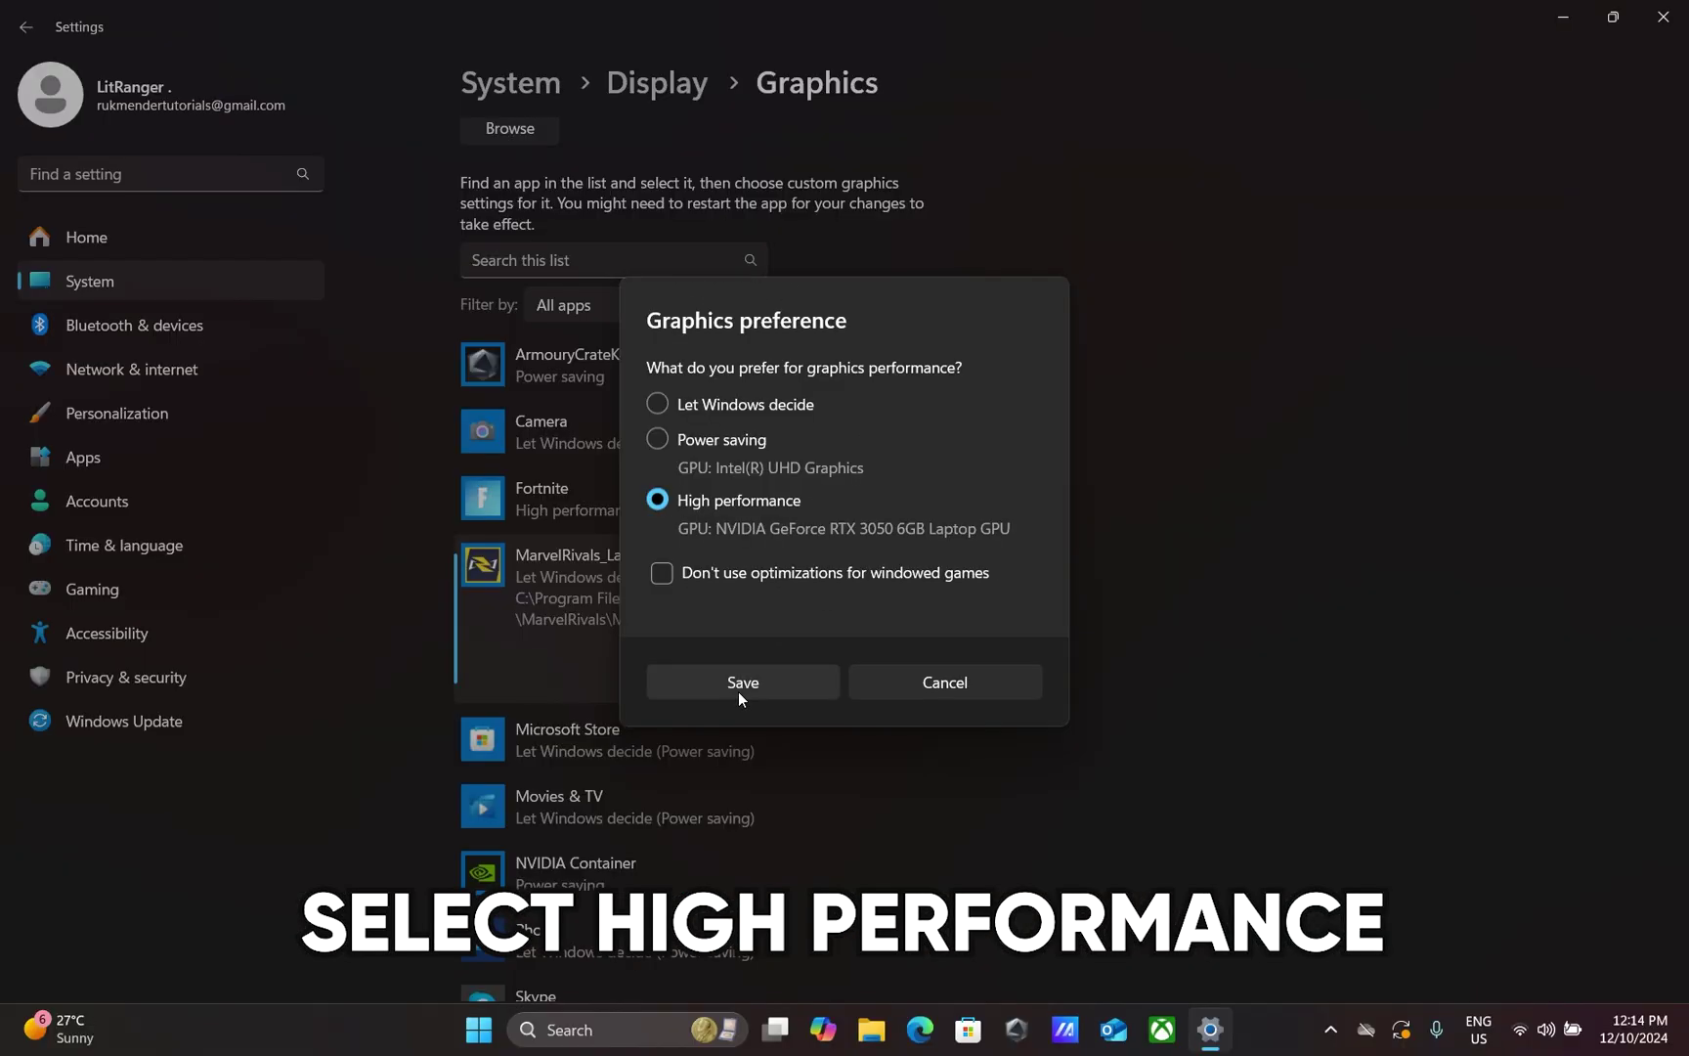
pyautogui.click(740, 691)
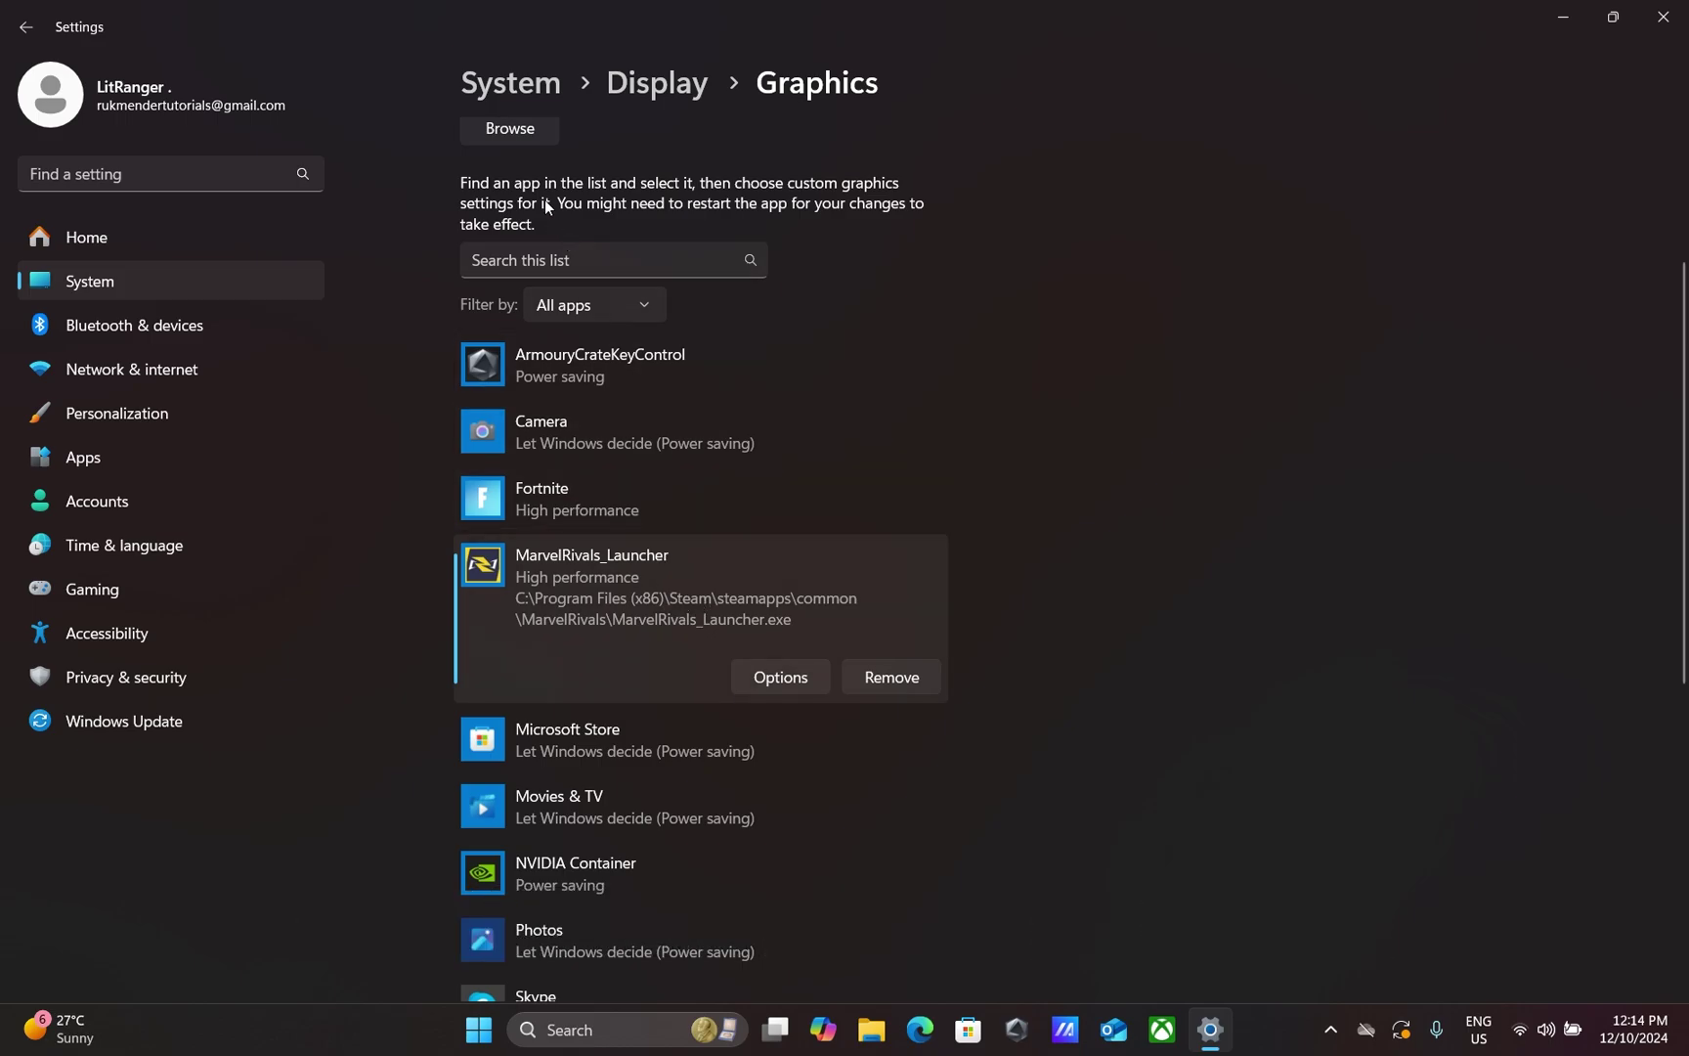
# Step: Add the Marvel application from the MarvelRivals\MarvelGame folder to the custom graphics app list
pyautogui.click(511, 129)
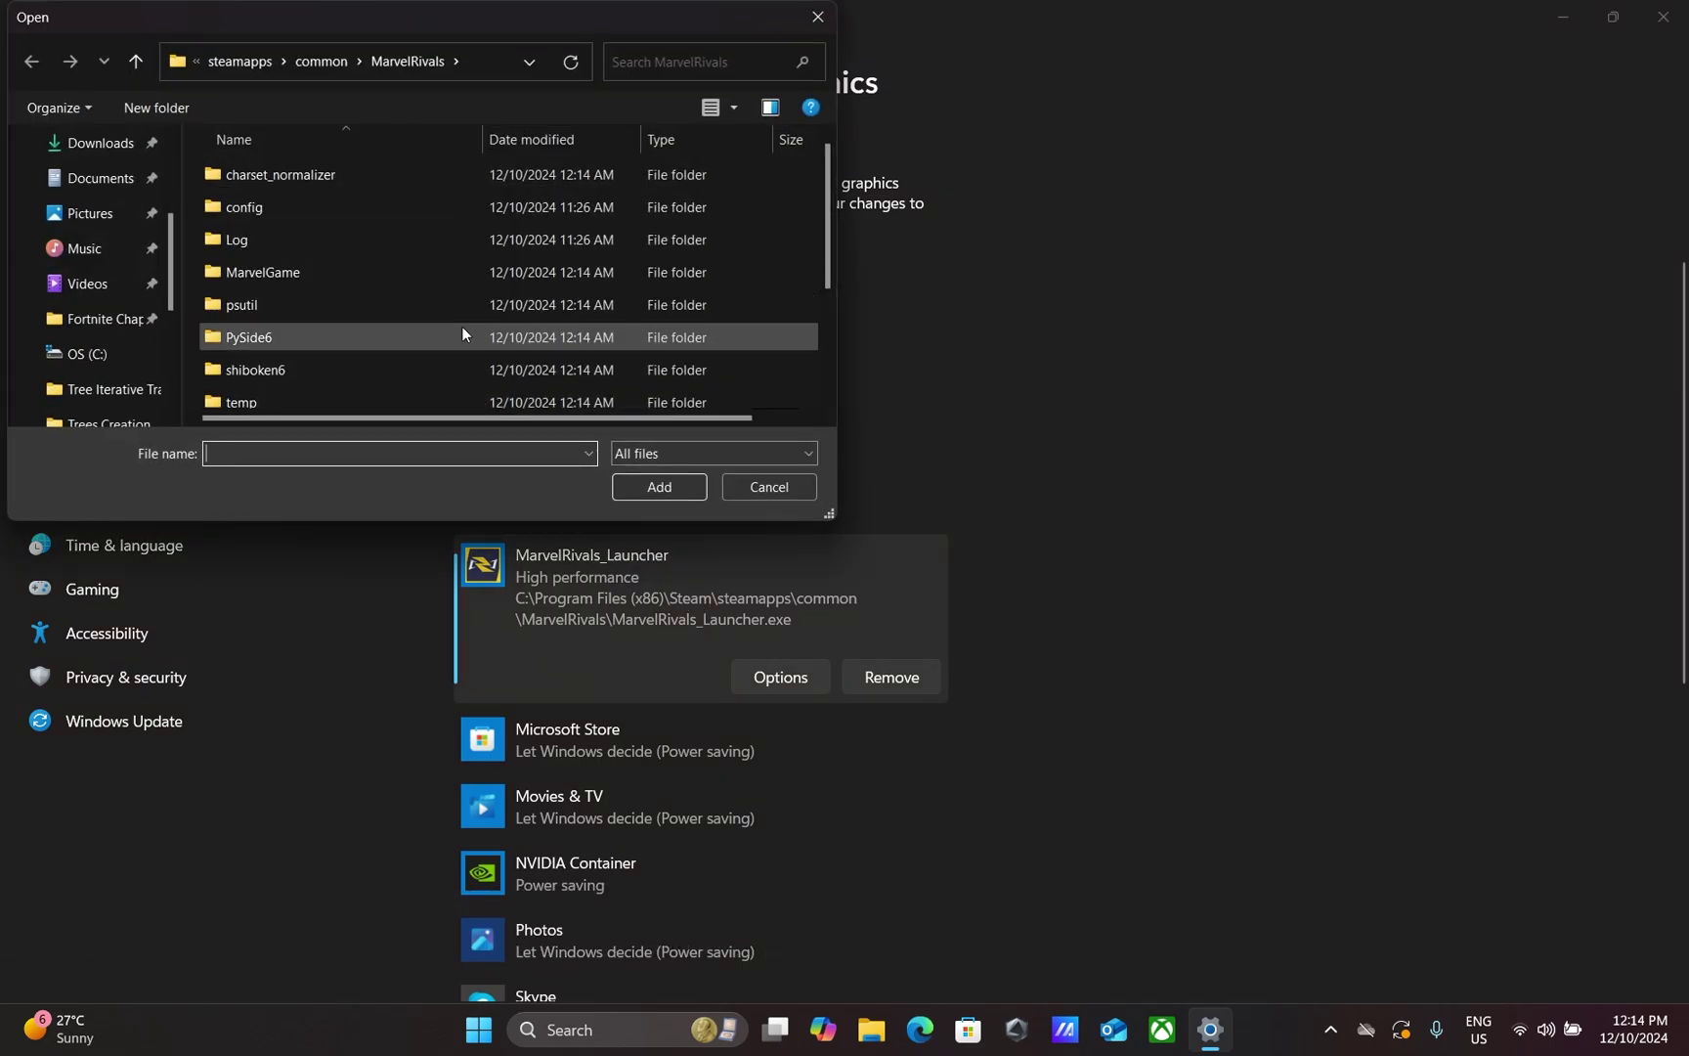
pyautogui.scroll(-2, 465, 331)
pyautogui.scroll(2, 462, 371)
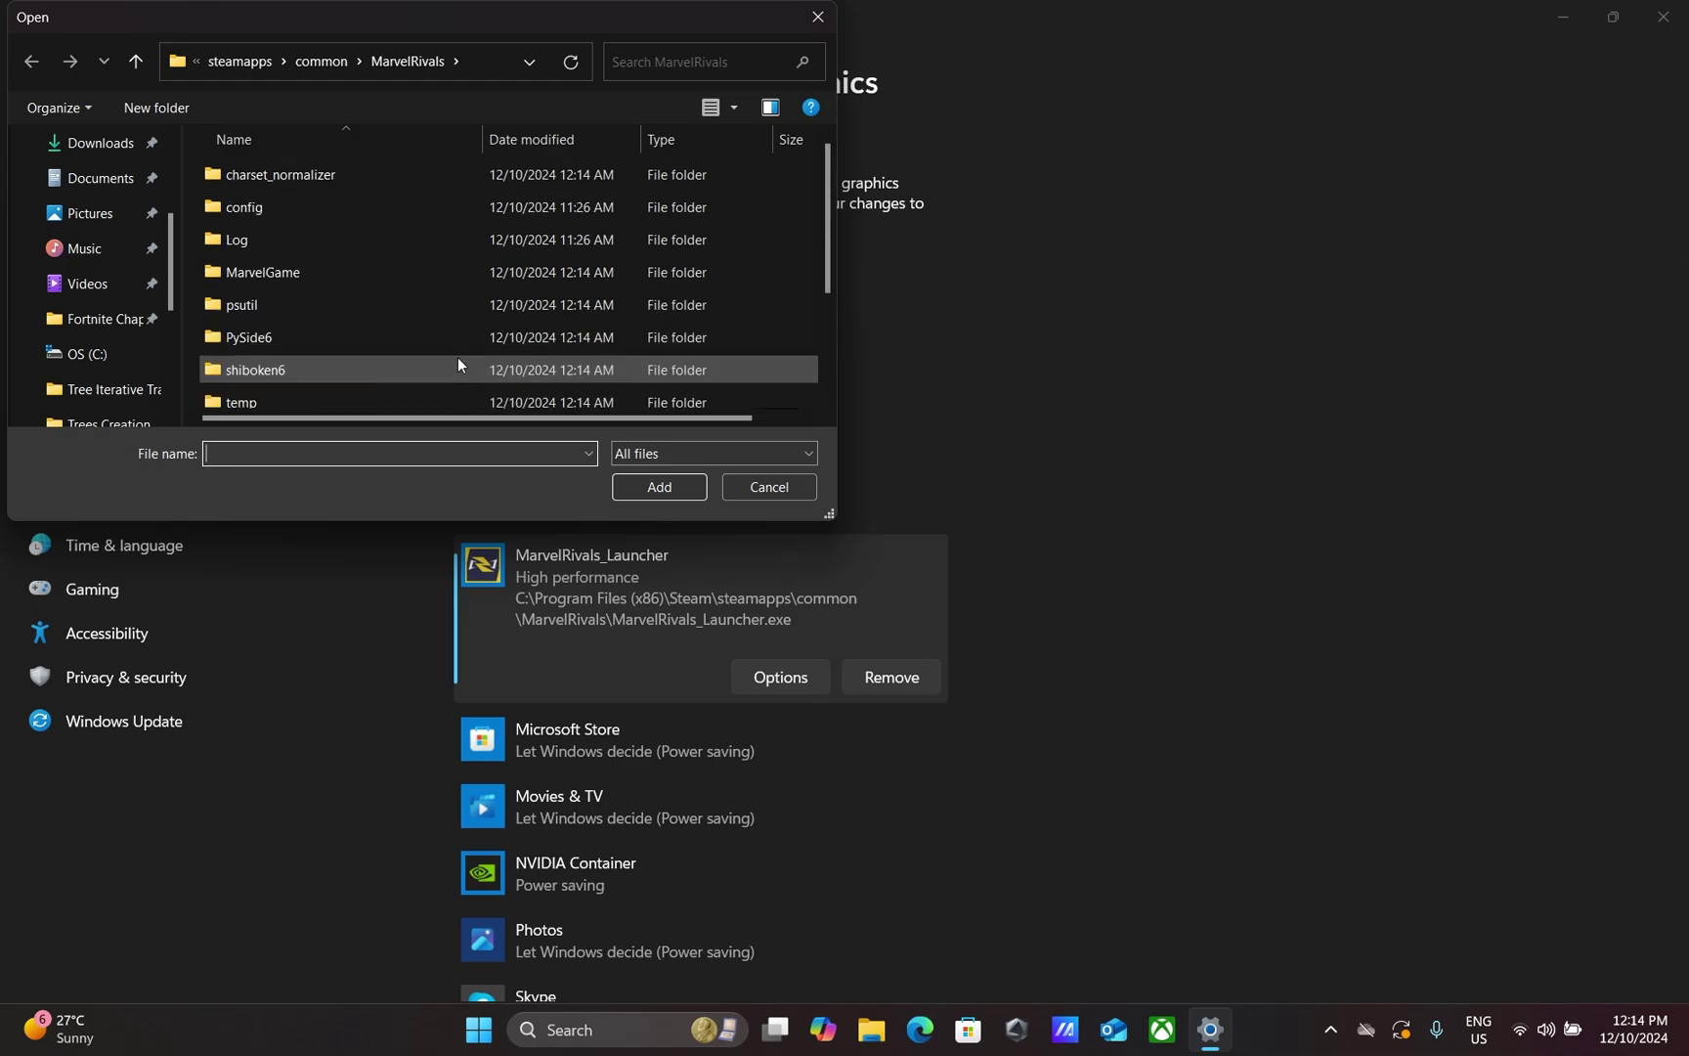
pyautogui.doubleClick(422, 279)
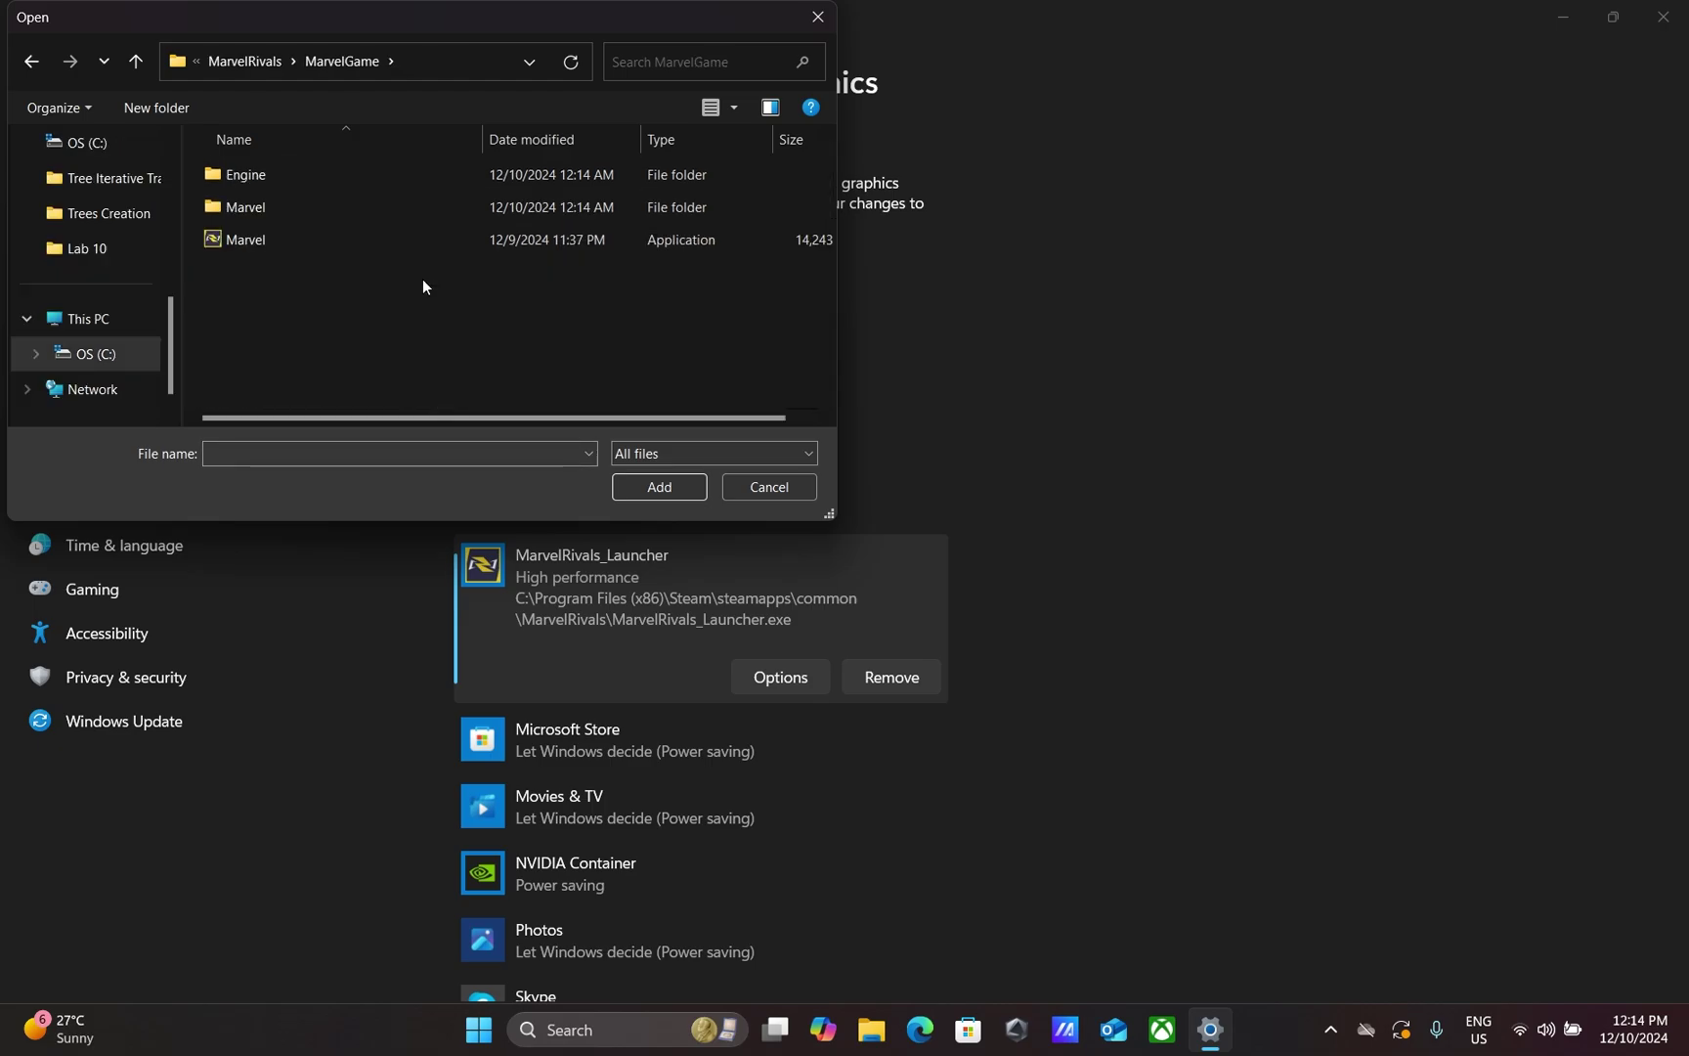
pyautogui.click(434, 242)
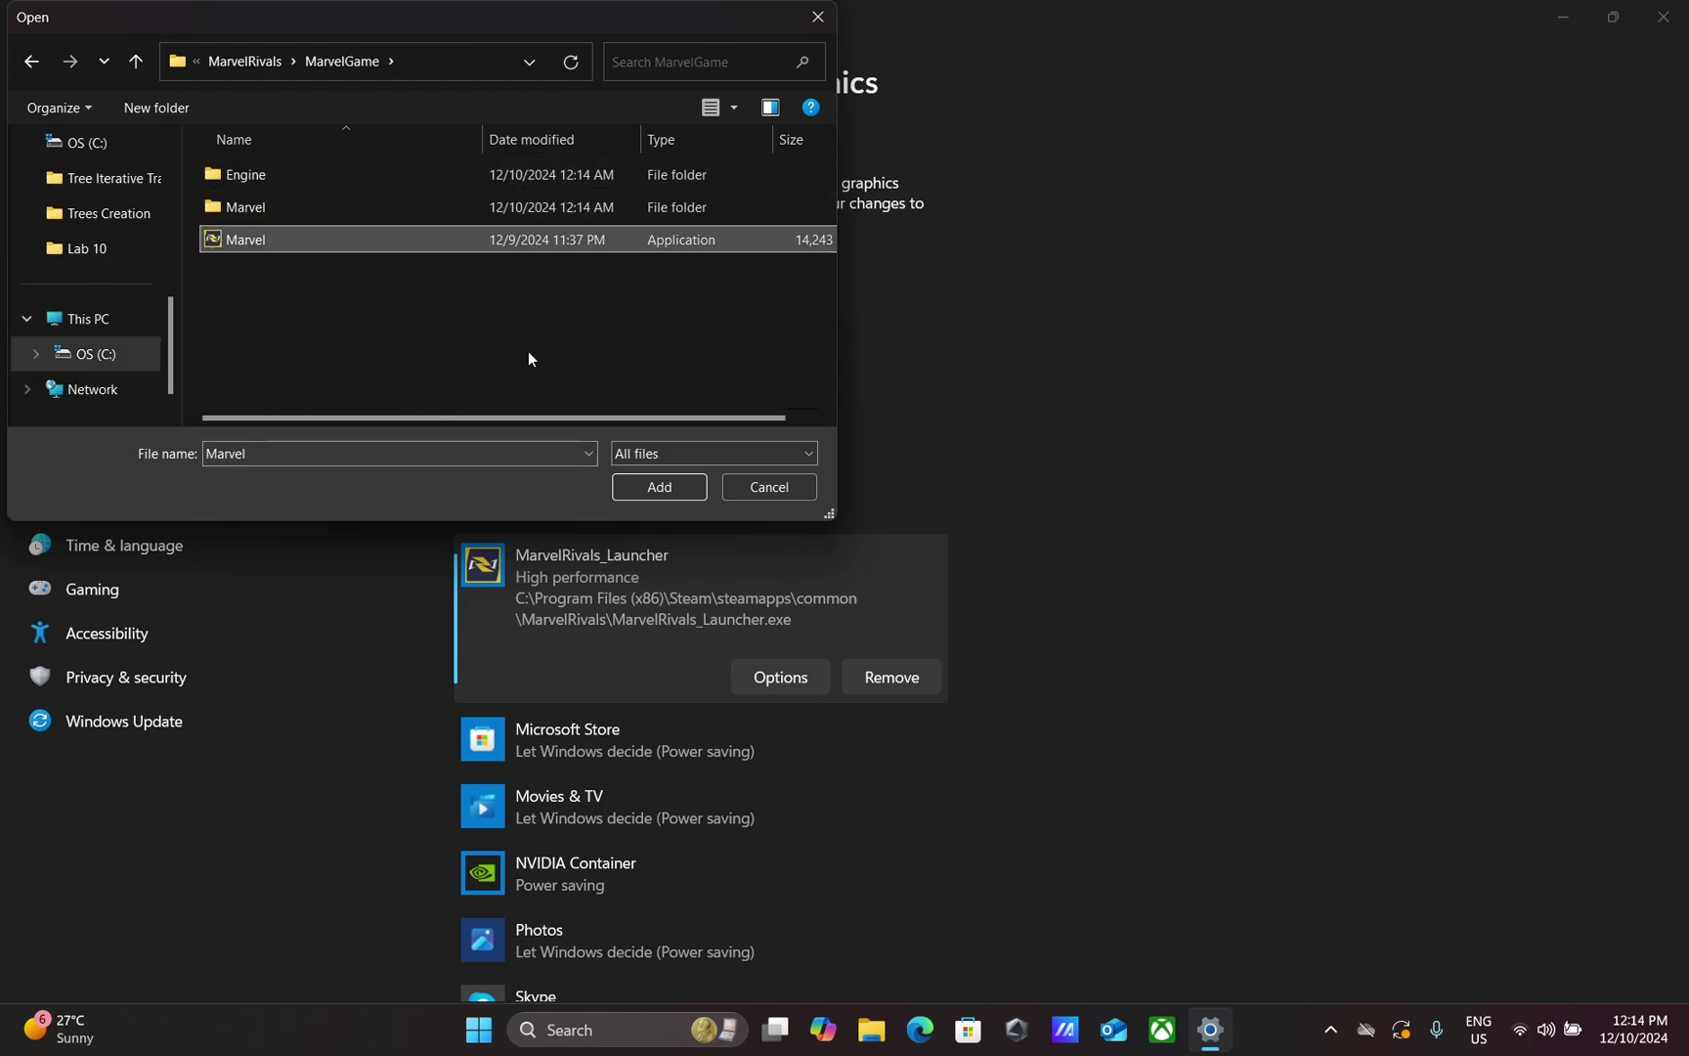
pyautogui.click(678, 486)
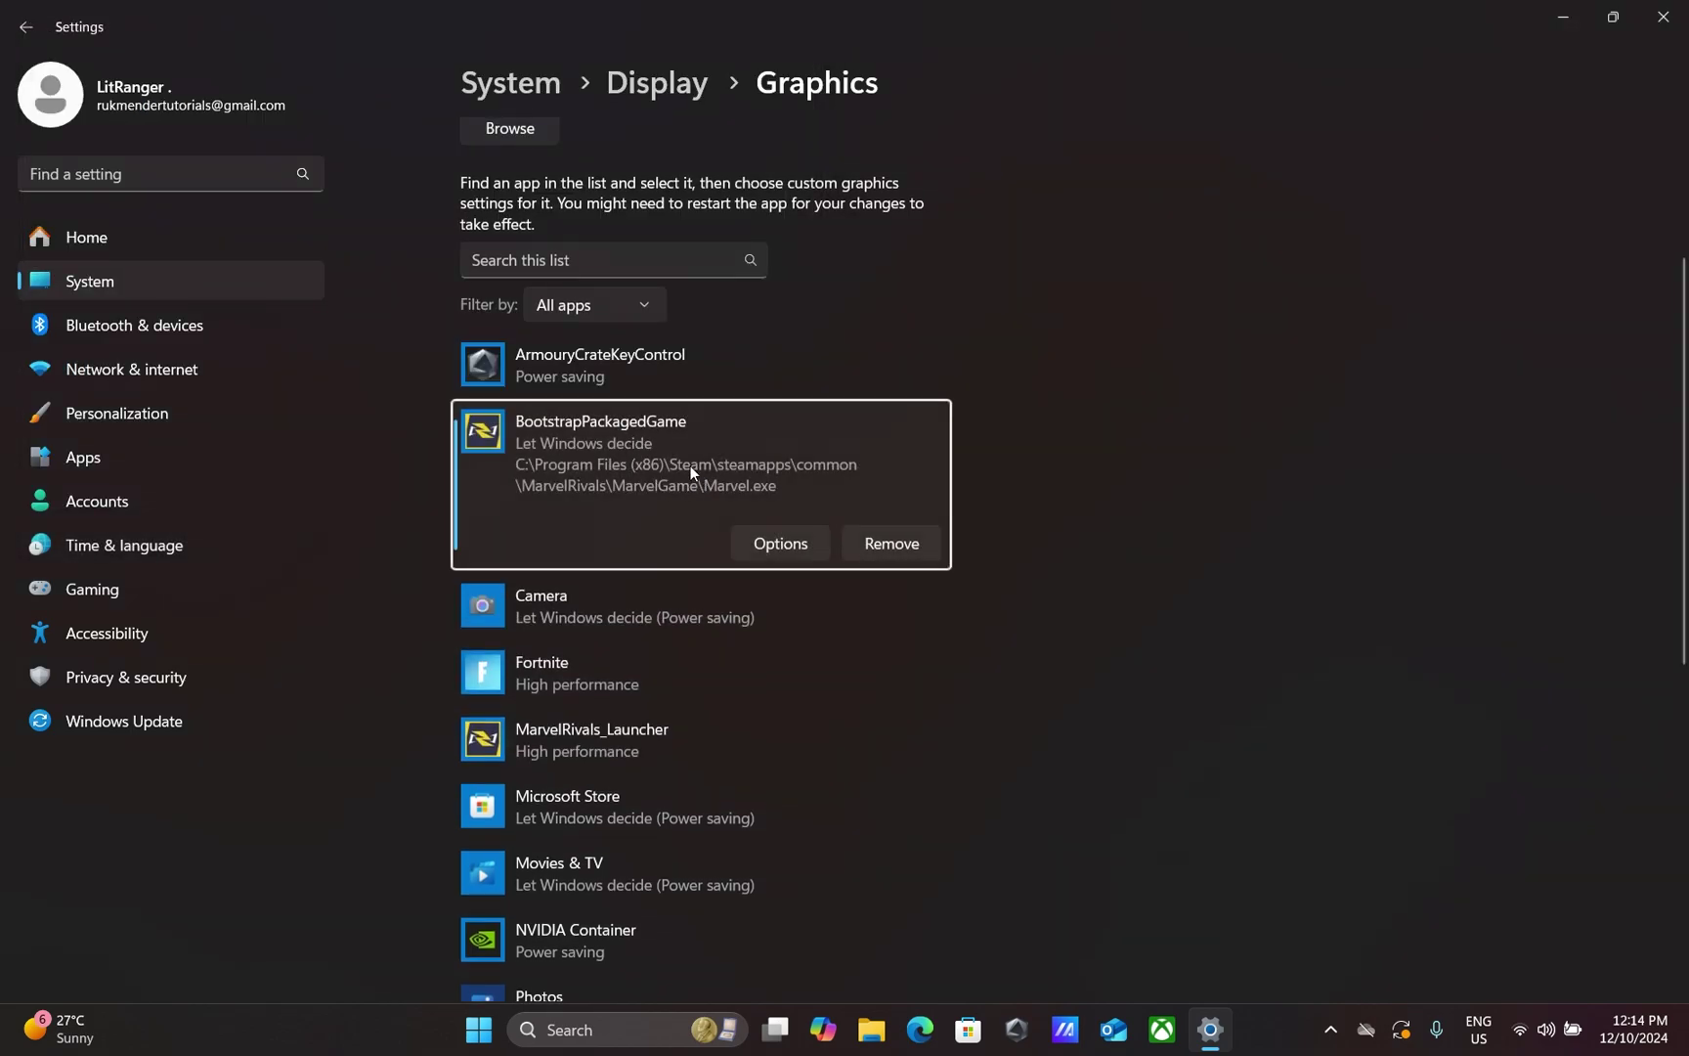
# Step: Set the graphics preference of the added Marvel.exe entry to High performance and save it
pyautogui.click(764, 541)
pyautogui.click(728, 527)
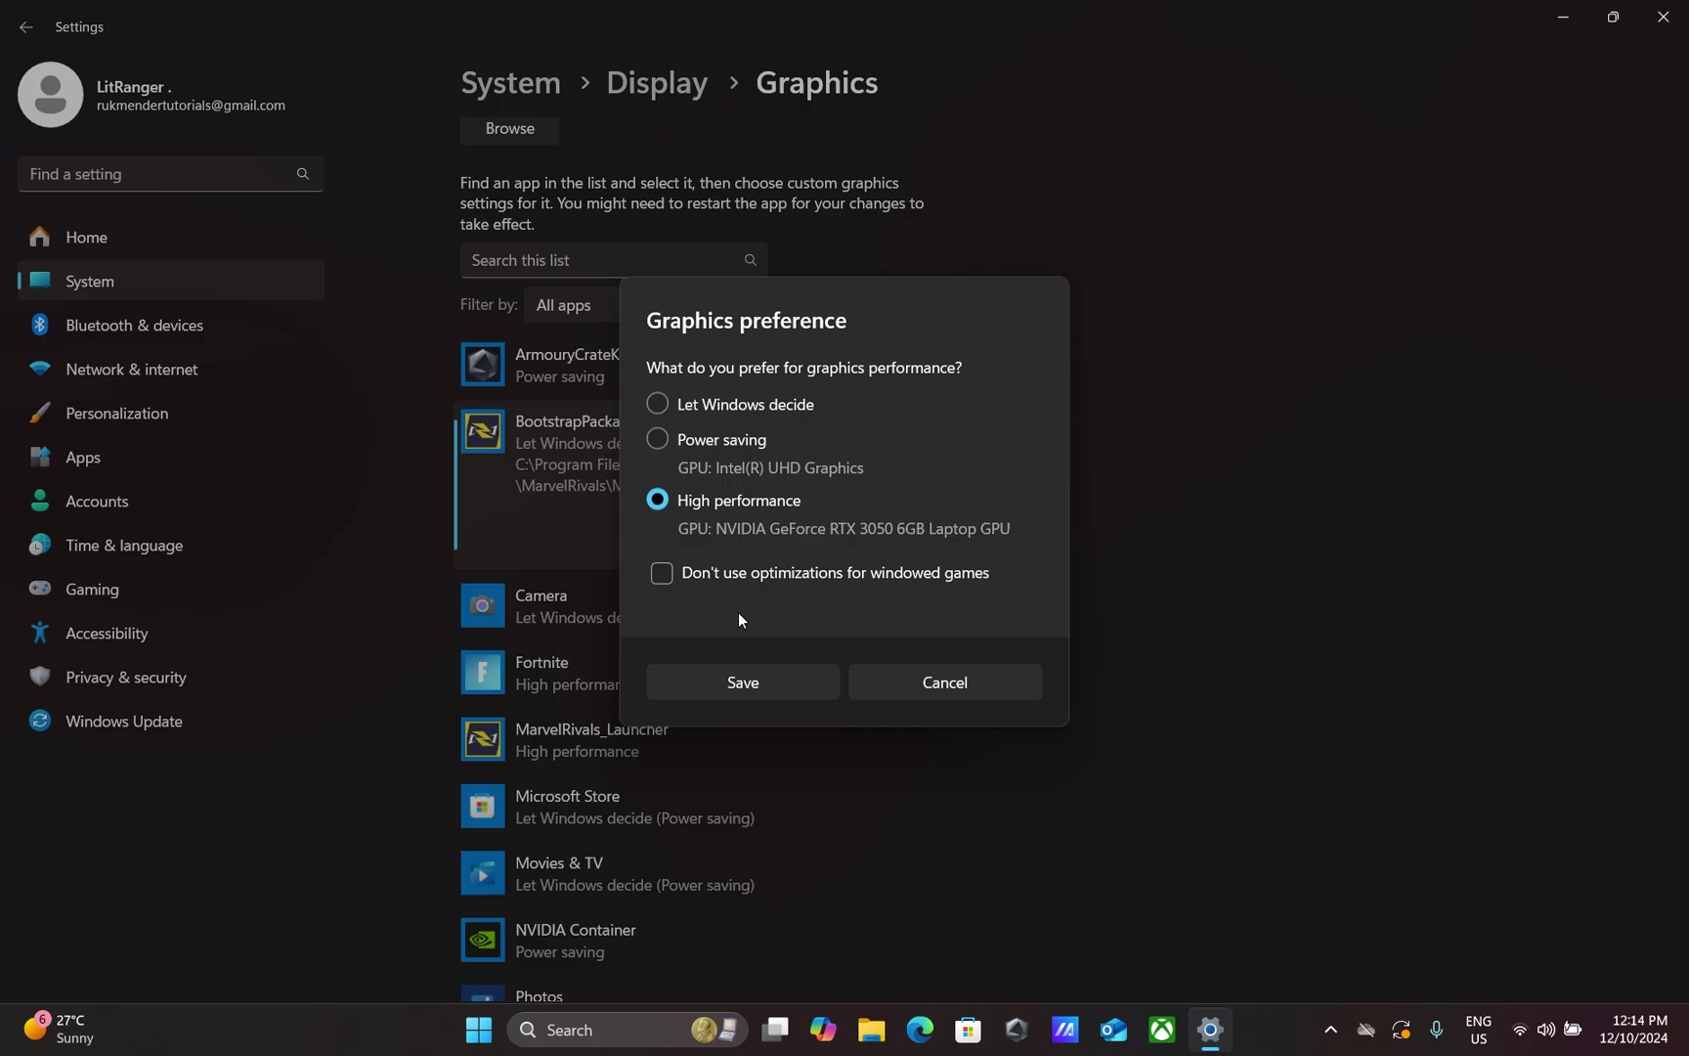
pyautogui.click(760, 682)
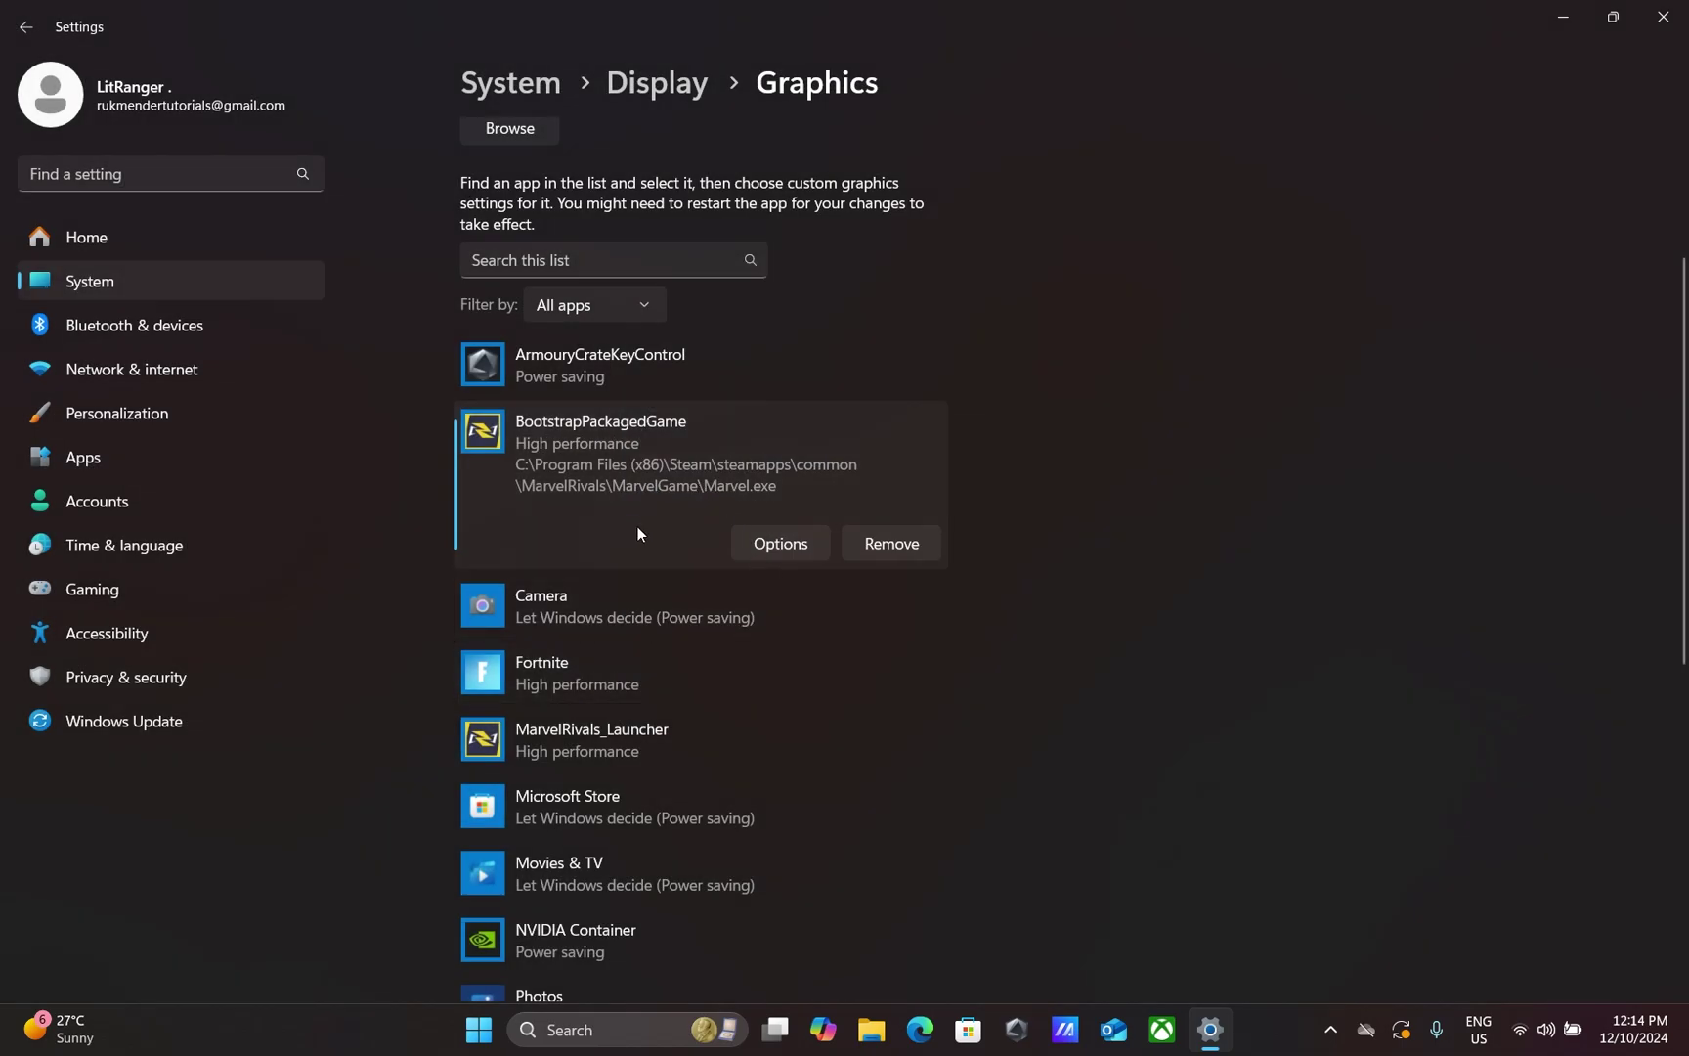
# Step: Add Marvel-Win64-Shipping.exe from MarvelGame\Marvel\Binaries\Win64 to the custom graphics app list and dismiss the extra file browser
pyautogui.click(510, 129)
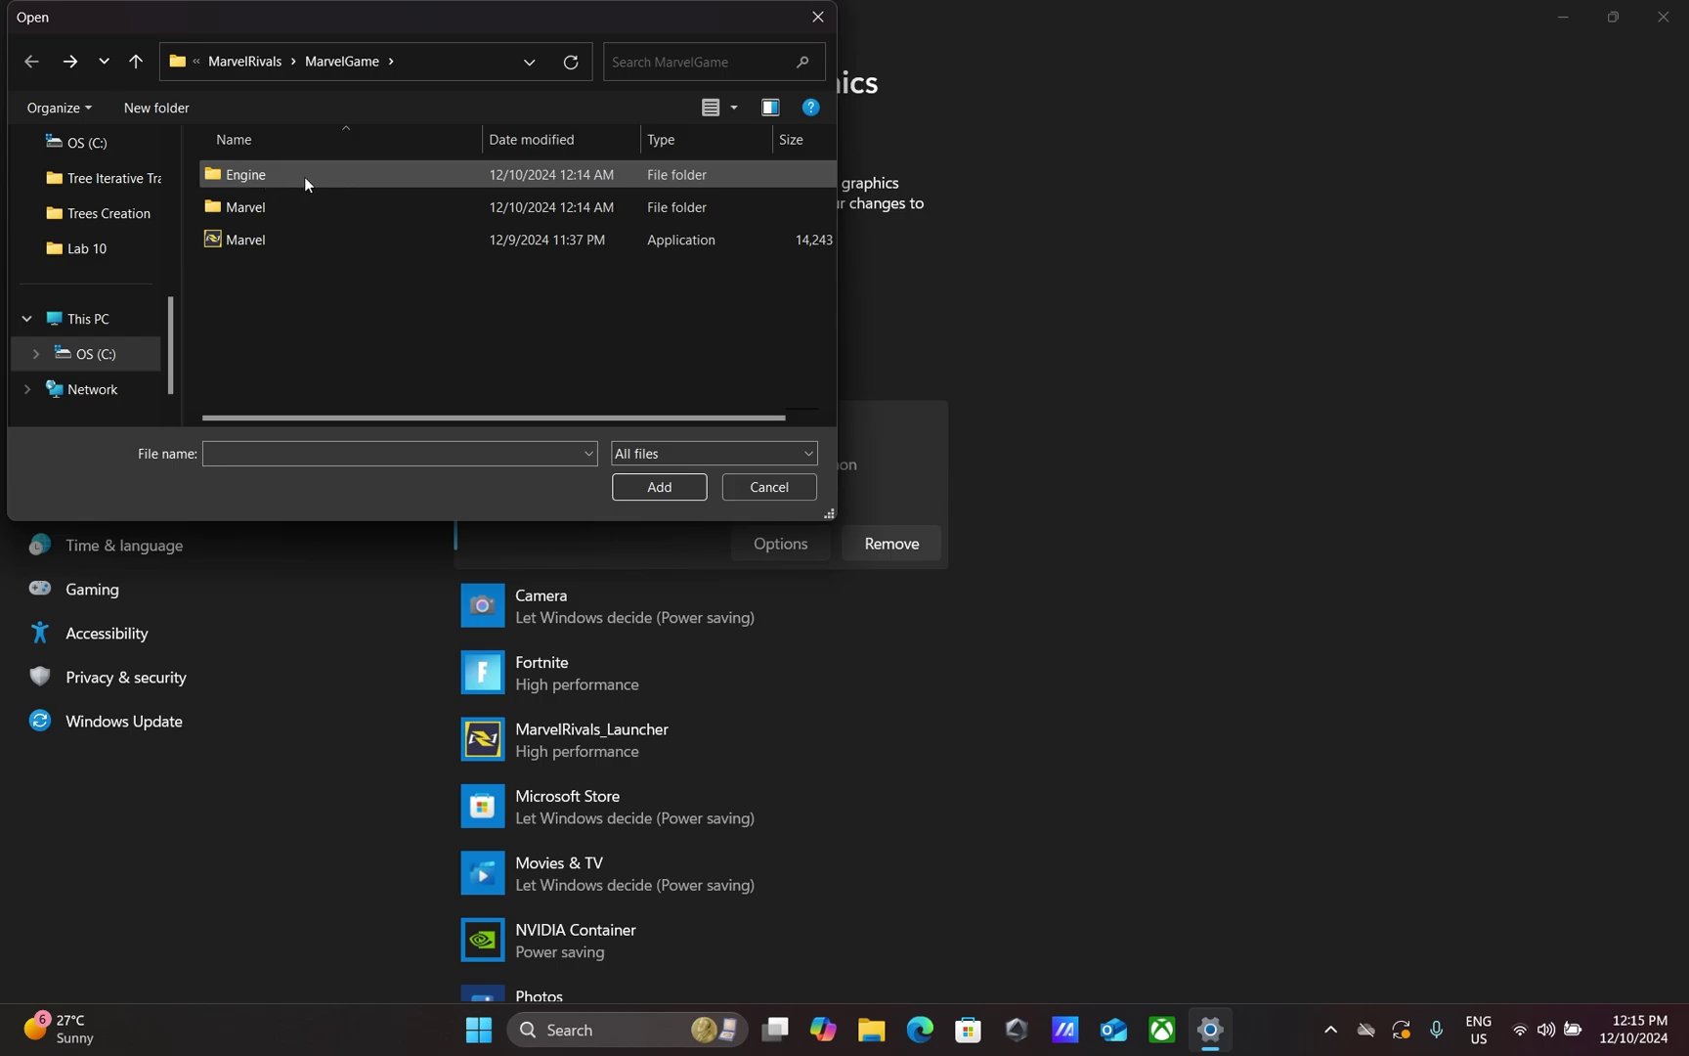
pyautogui.doubleClick(289, 203)
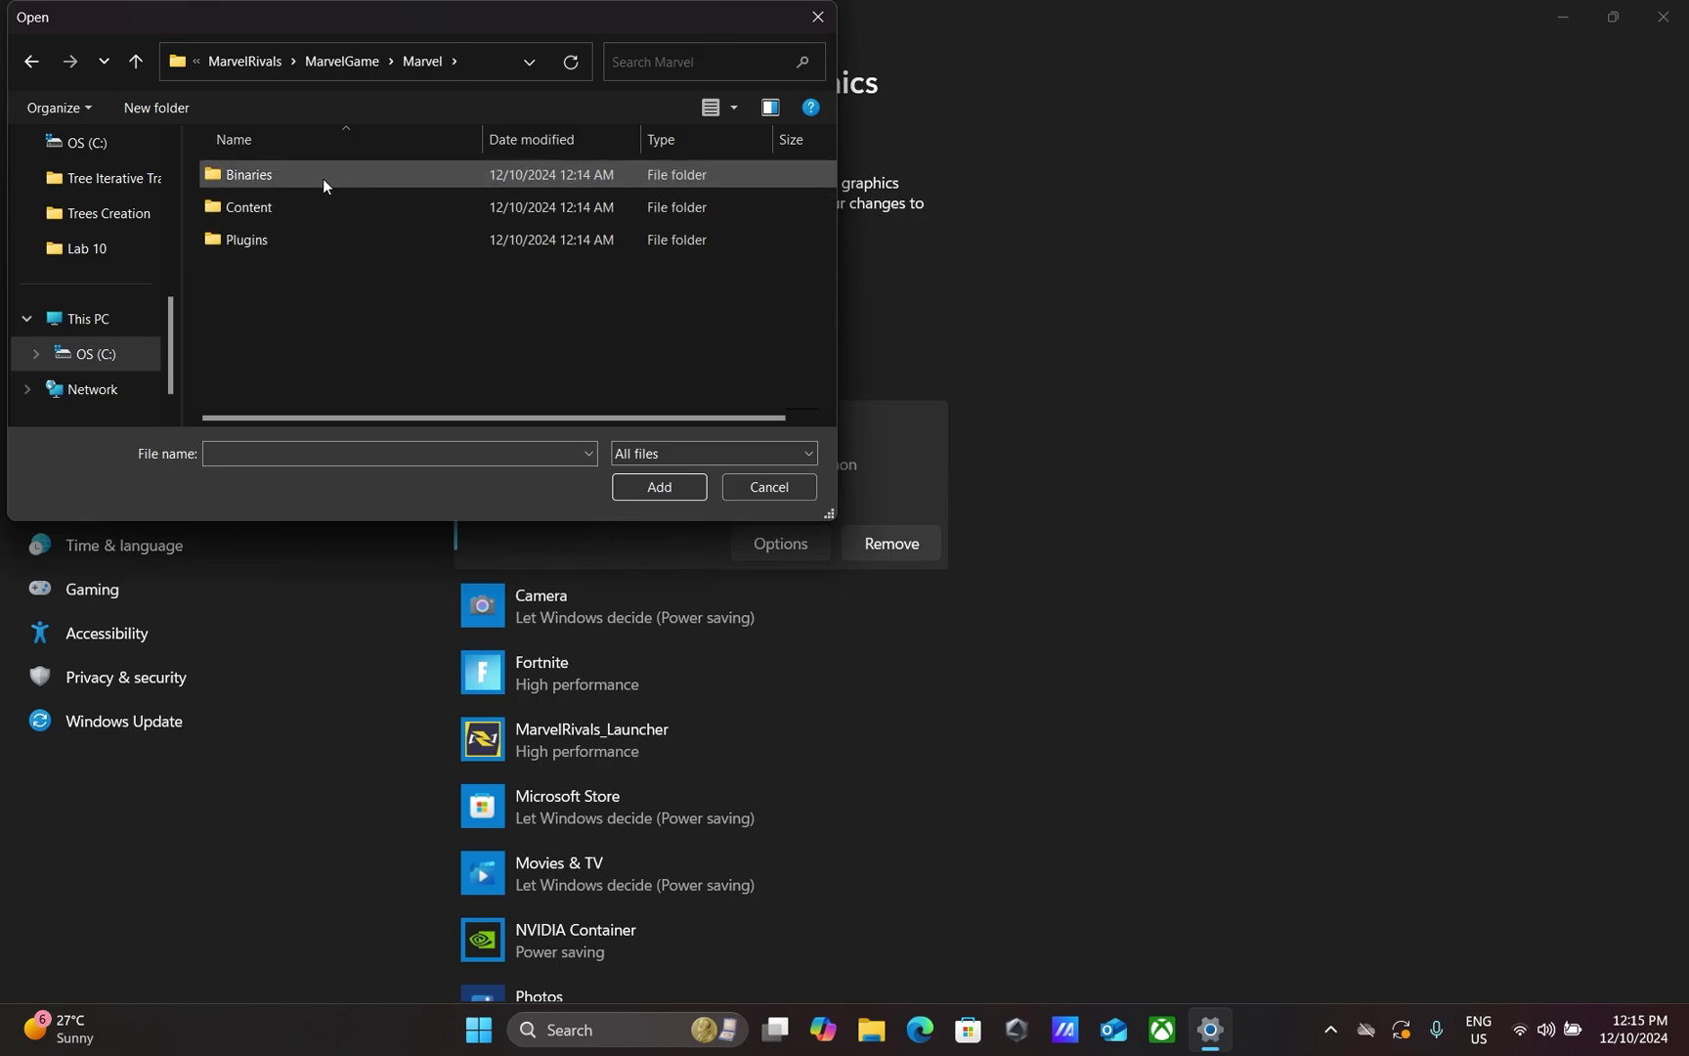
pyautogui.doubleClick(324, 182)
pyautogui.doubleClick(315, 177)
pyautogui.doubleClick(380, 306)
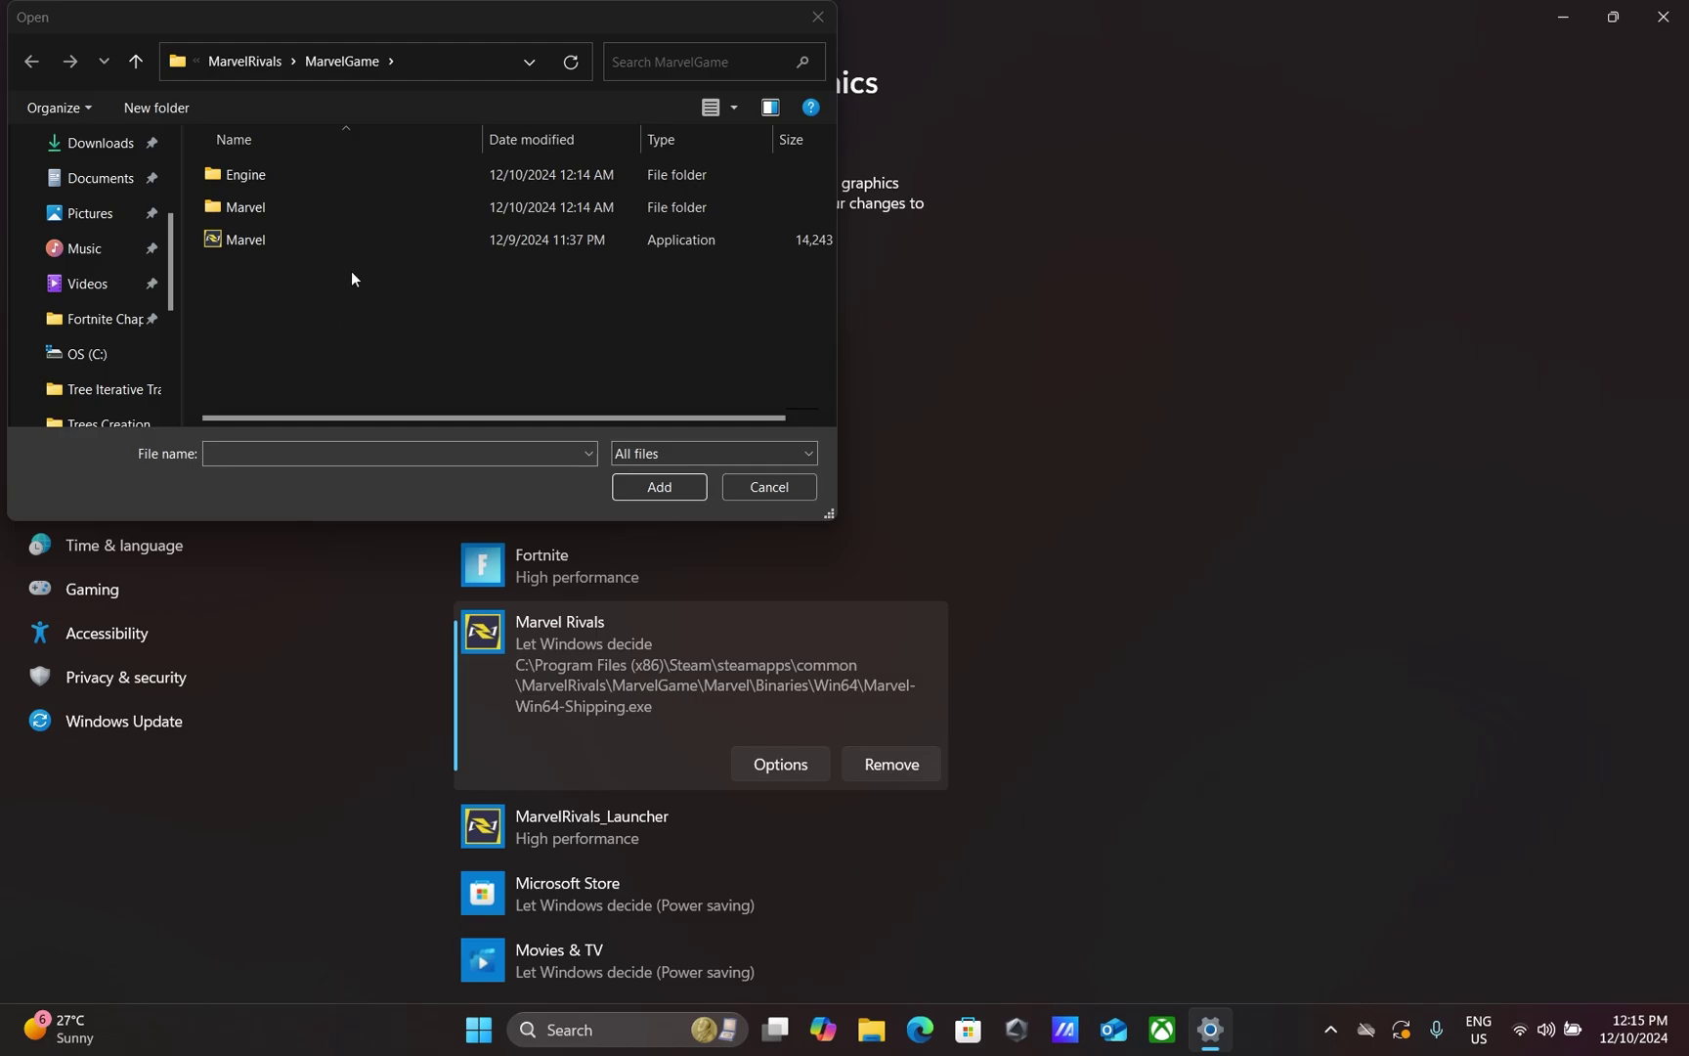
pyautogui.click(819, 17)
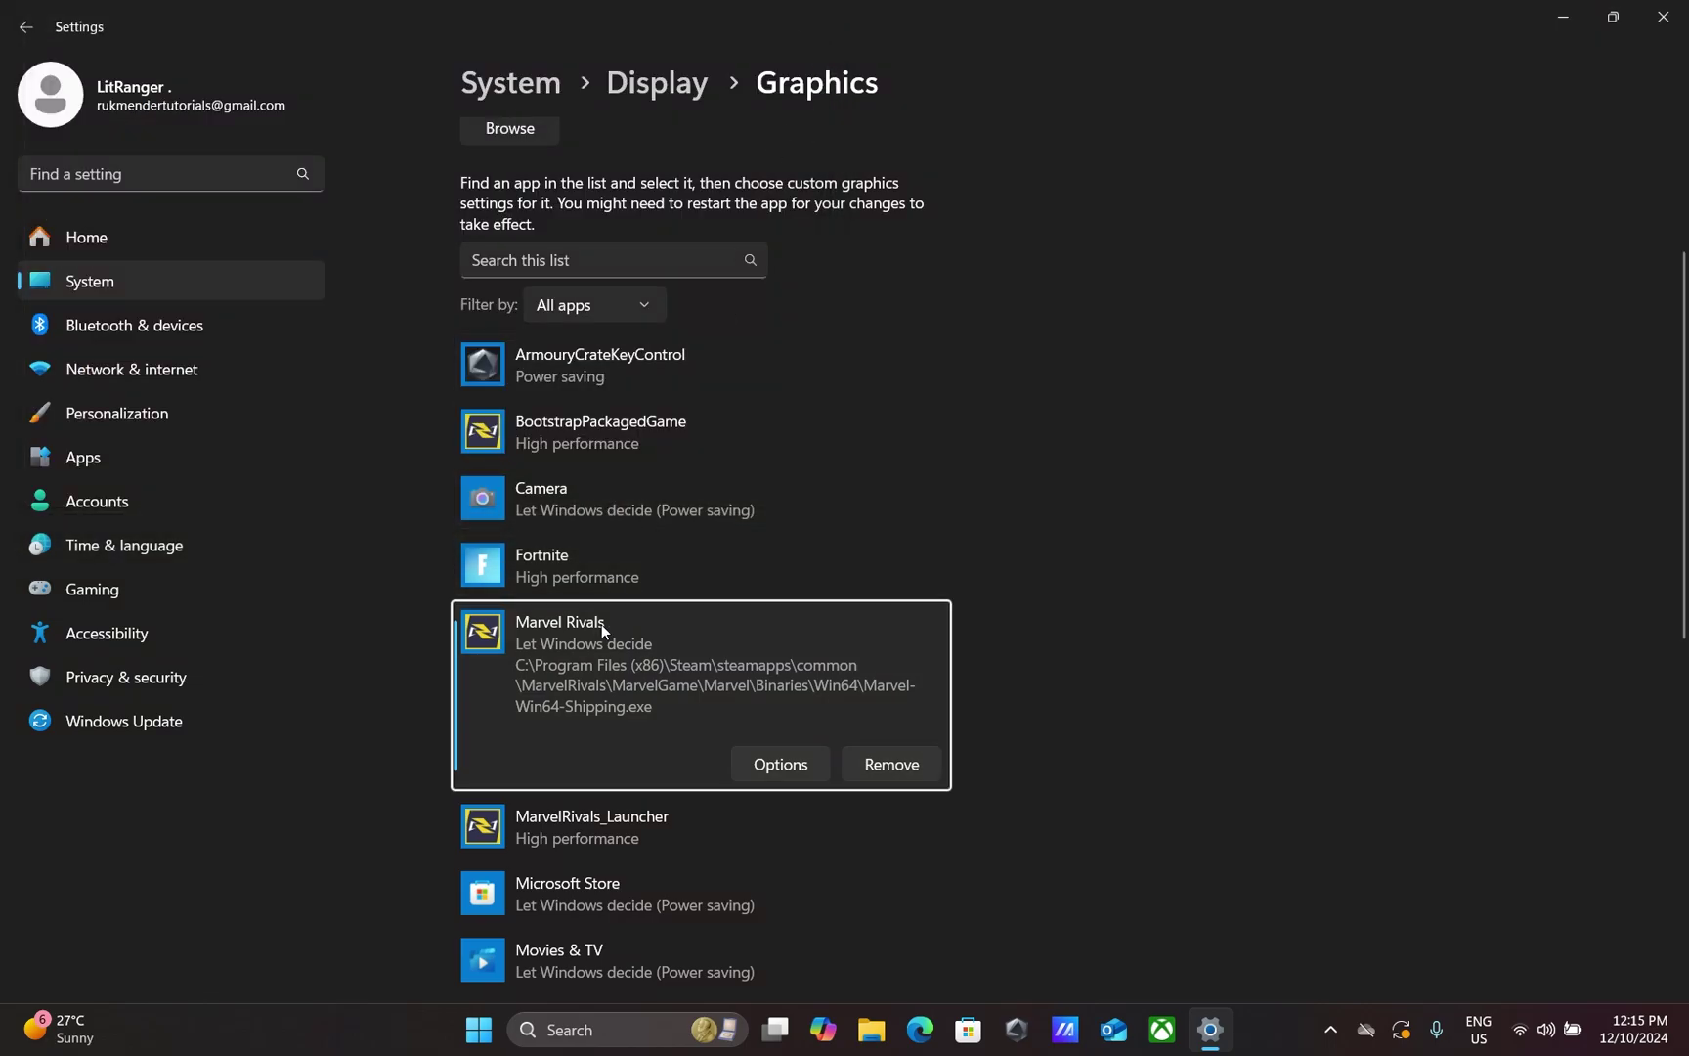
# Step: Set the graphics preference of the Marvel Rivals entry to High performance and save it
pyautogui.click(766, 761)
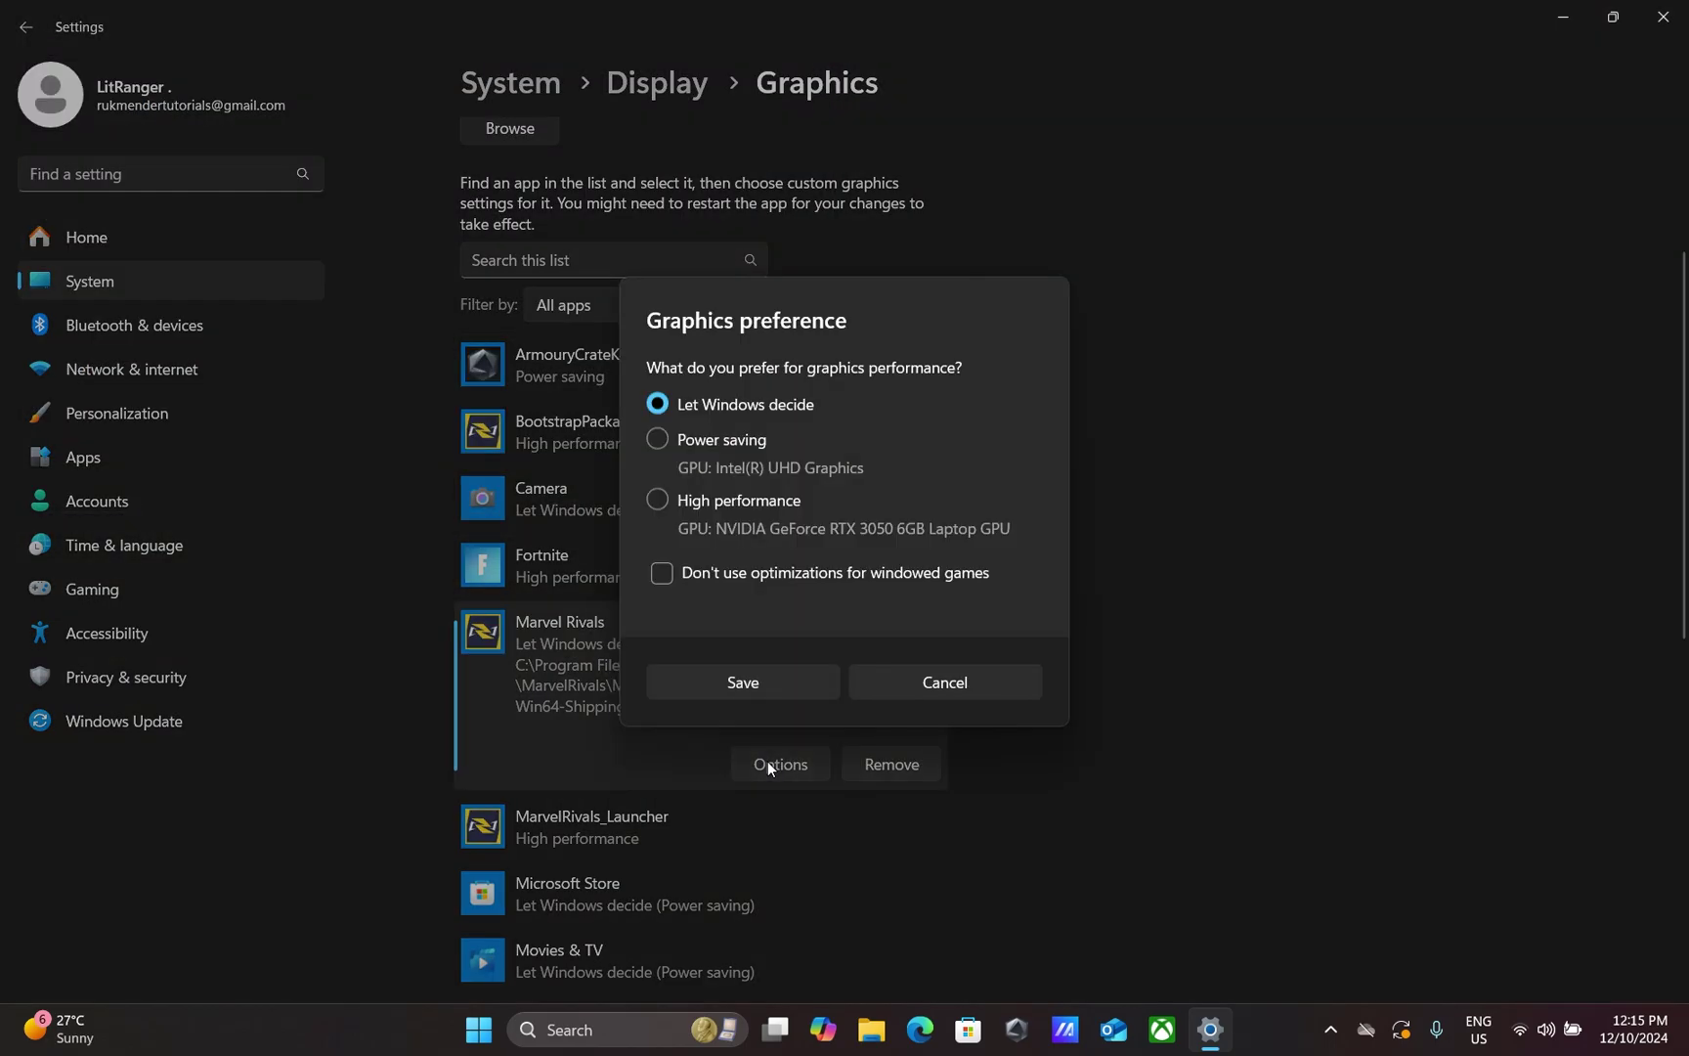
pyautogui.click(753, 501)
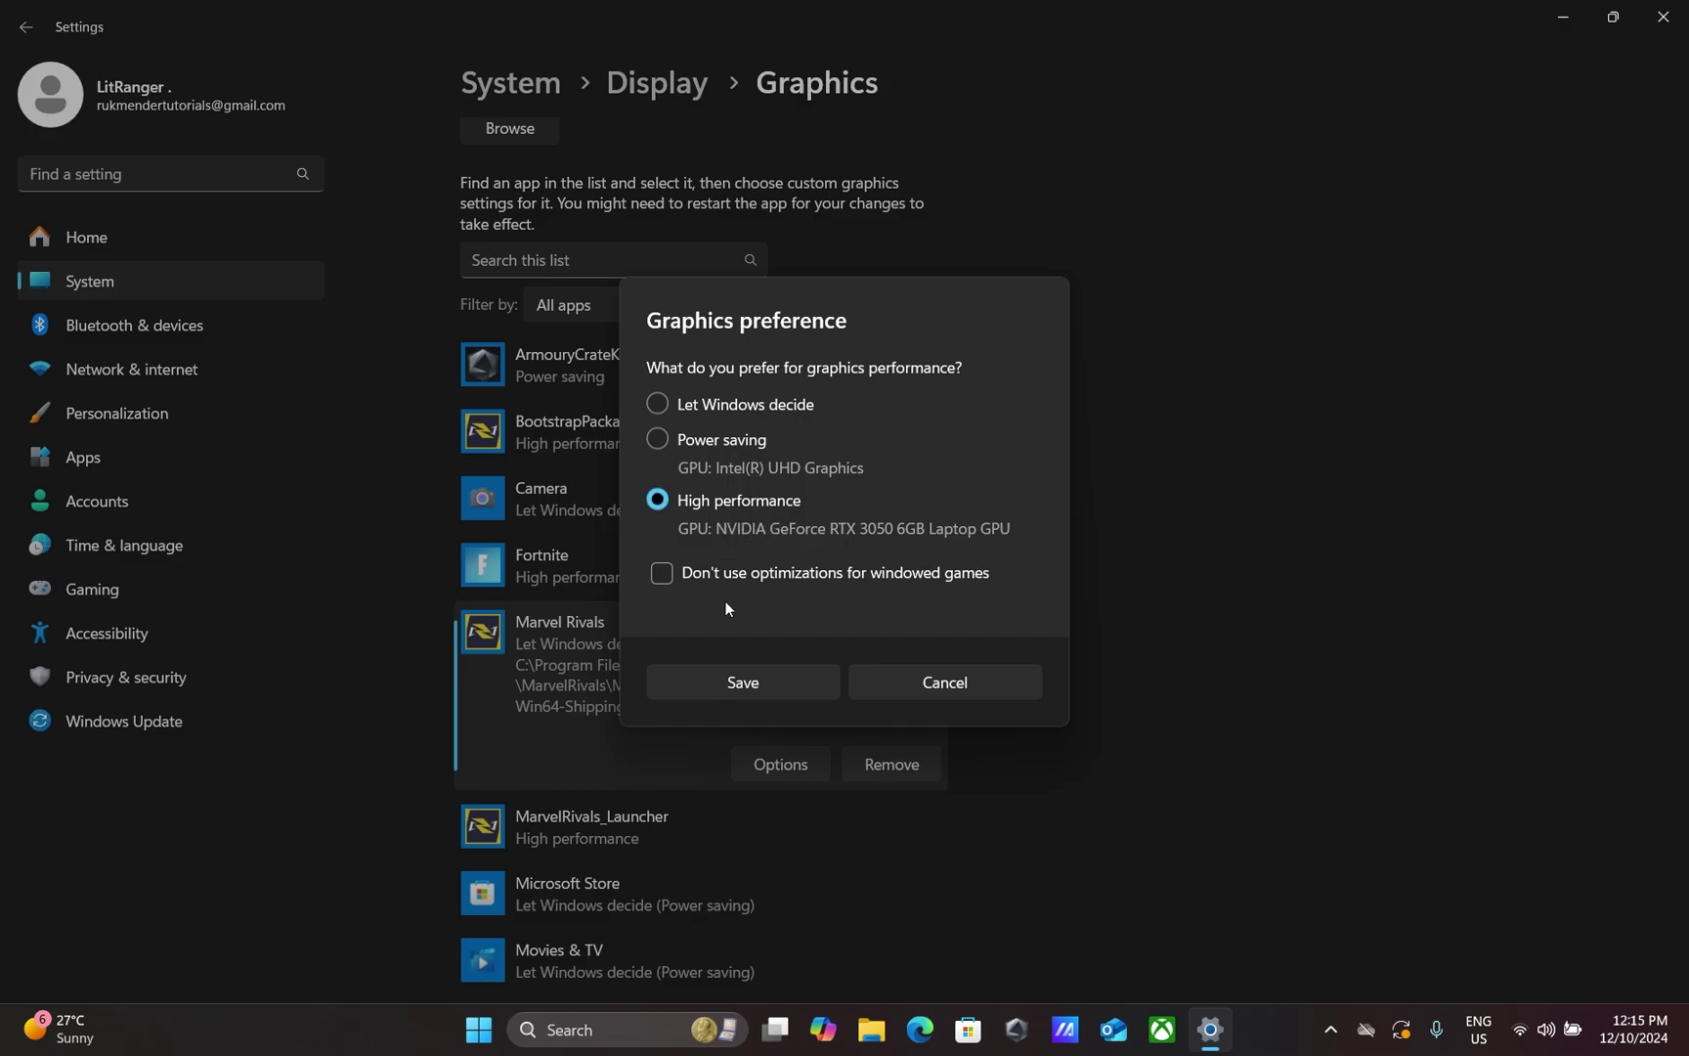
pyautogui.click(747, 681)
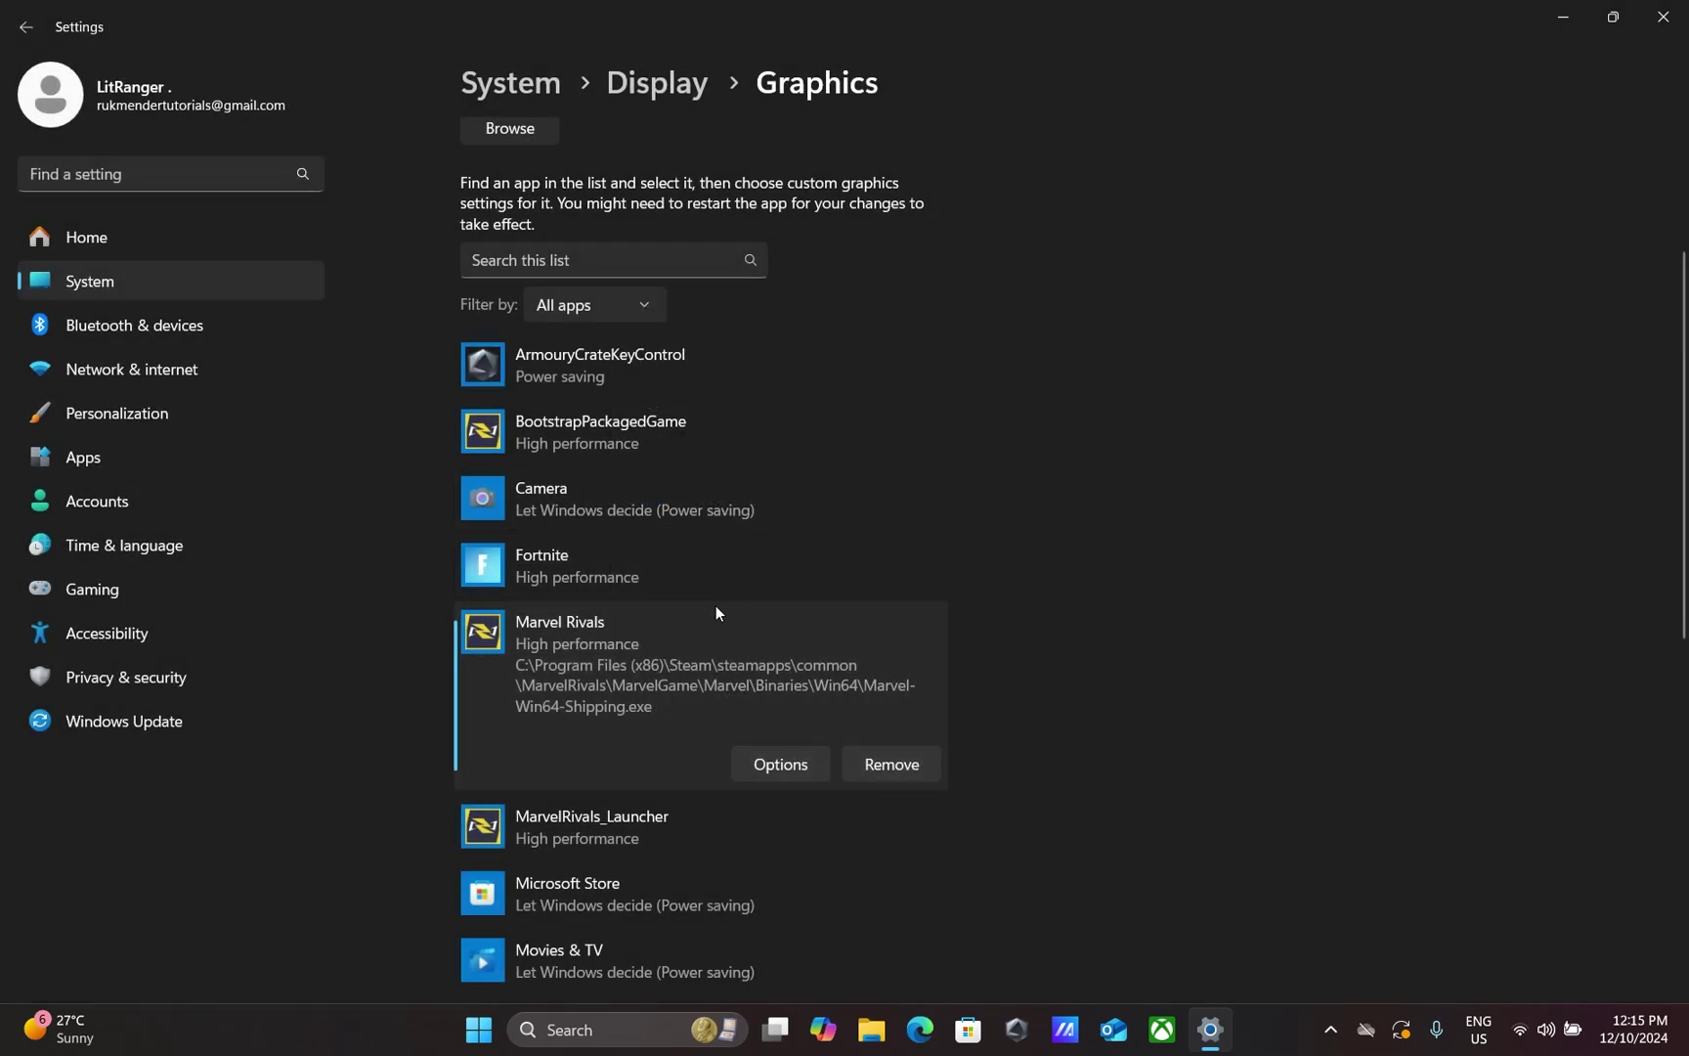
# Step: Go back from the Graphics settings to the main Gaming settings page
pyautogui.click(36, 35)
pyautogui.click(37, 35)
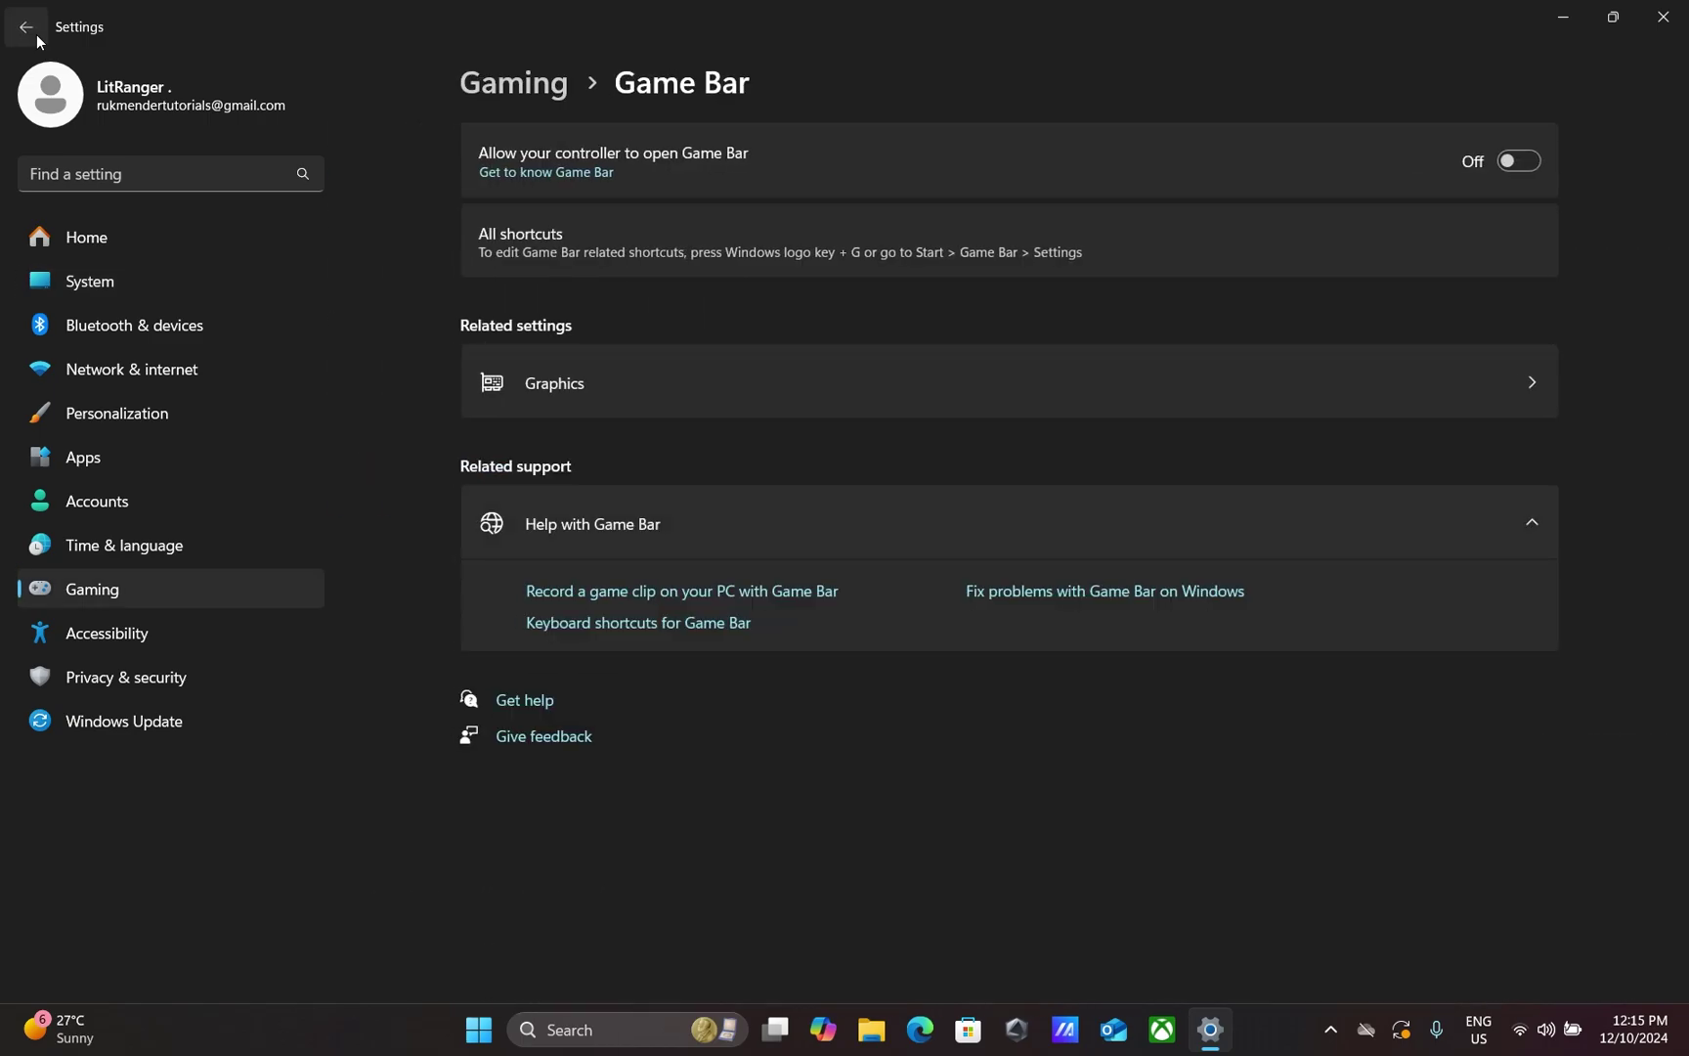
pyautogui.click(37, 36)
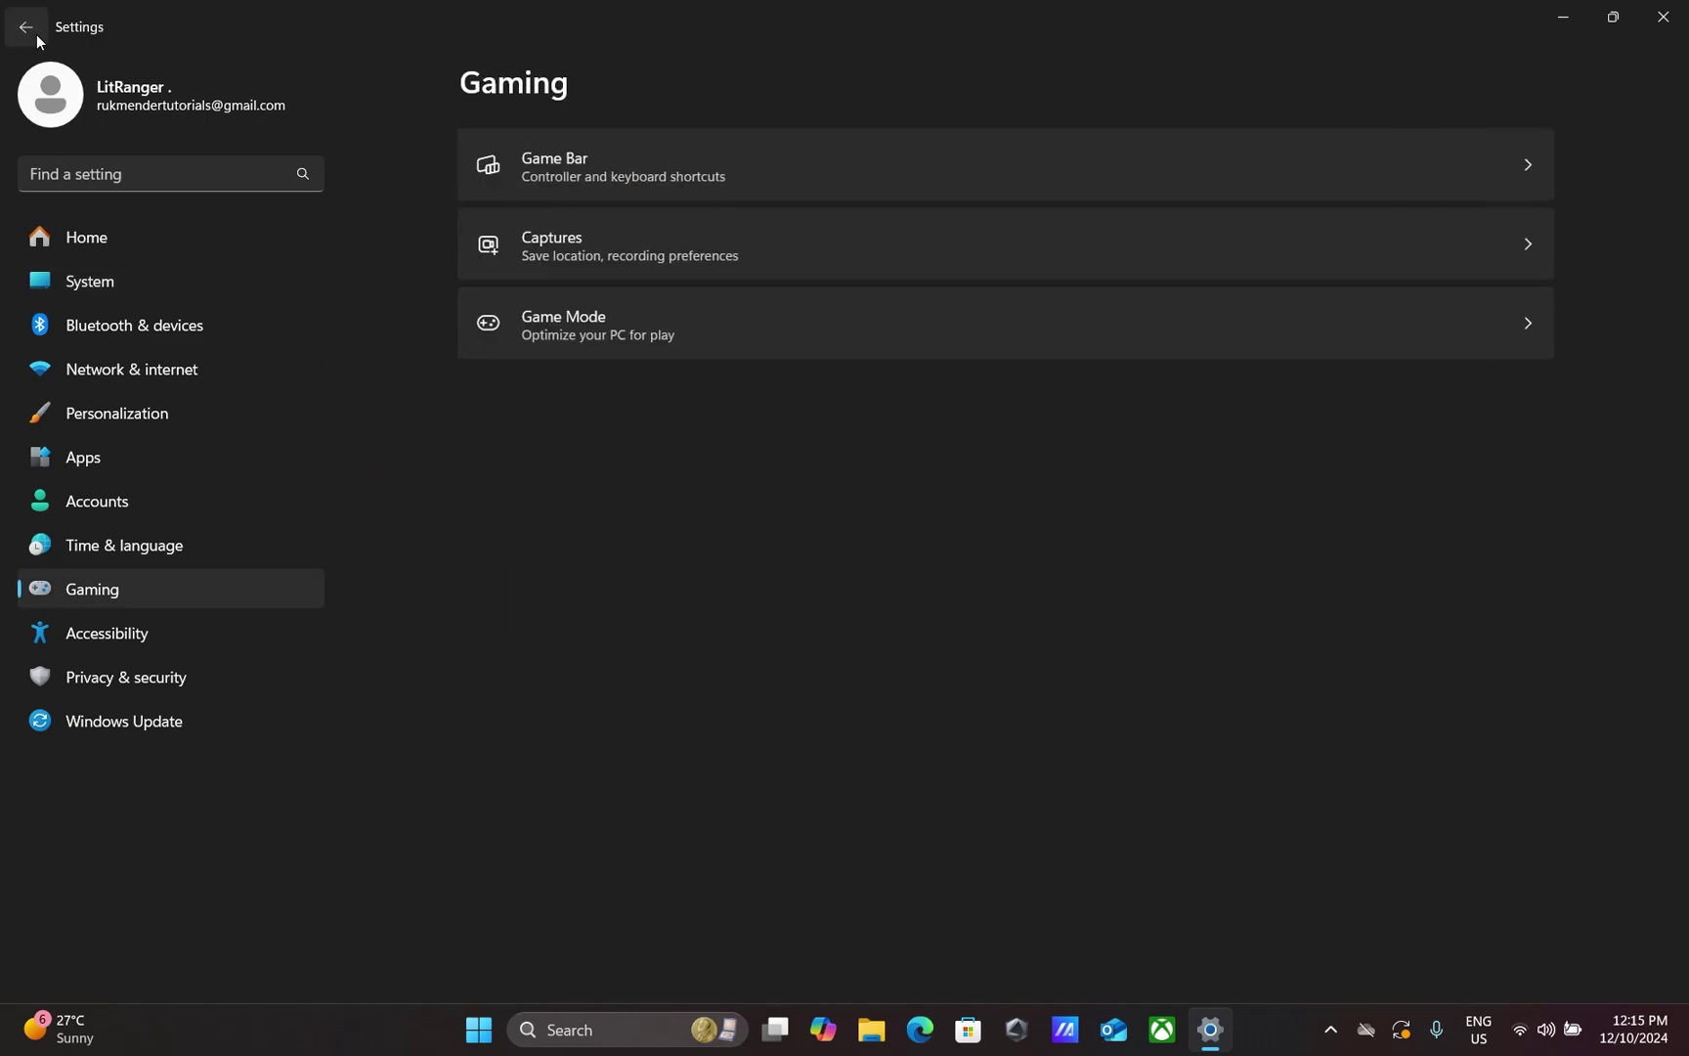
# Step: Turn off Game Mode in the Gaming settings
pyautogui.click(684, 321)
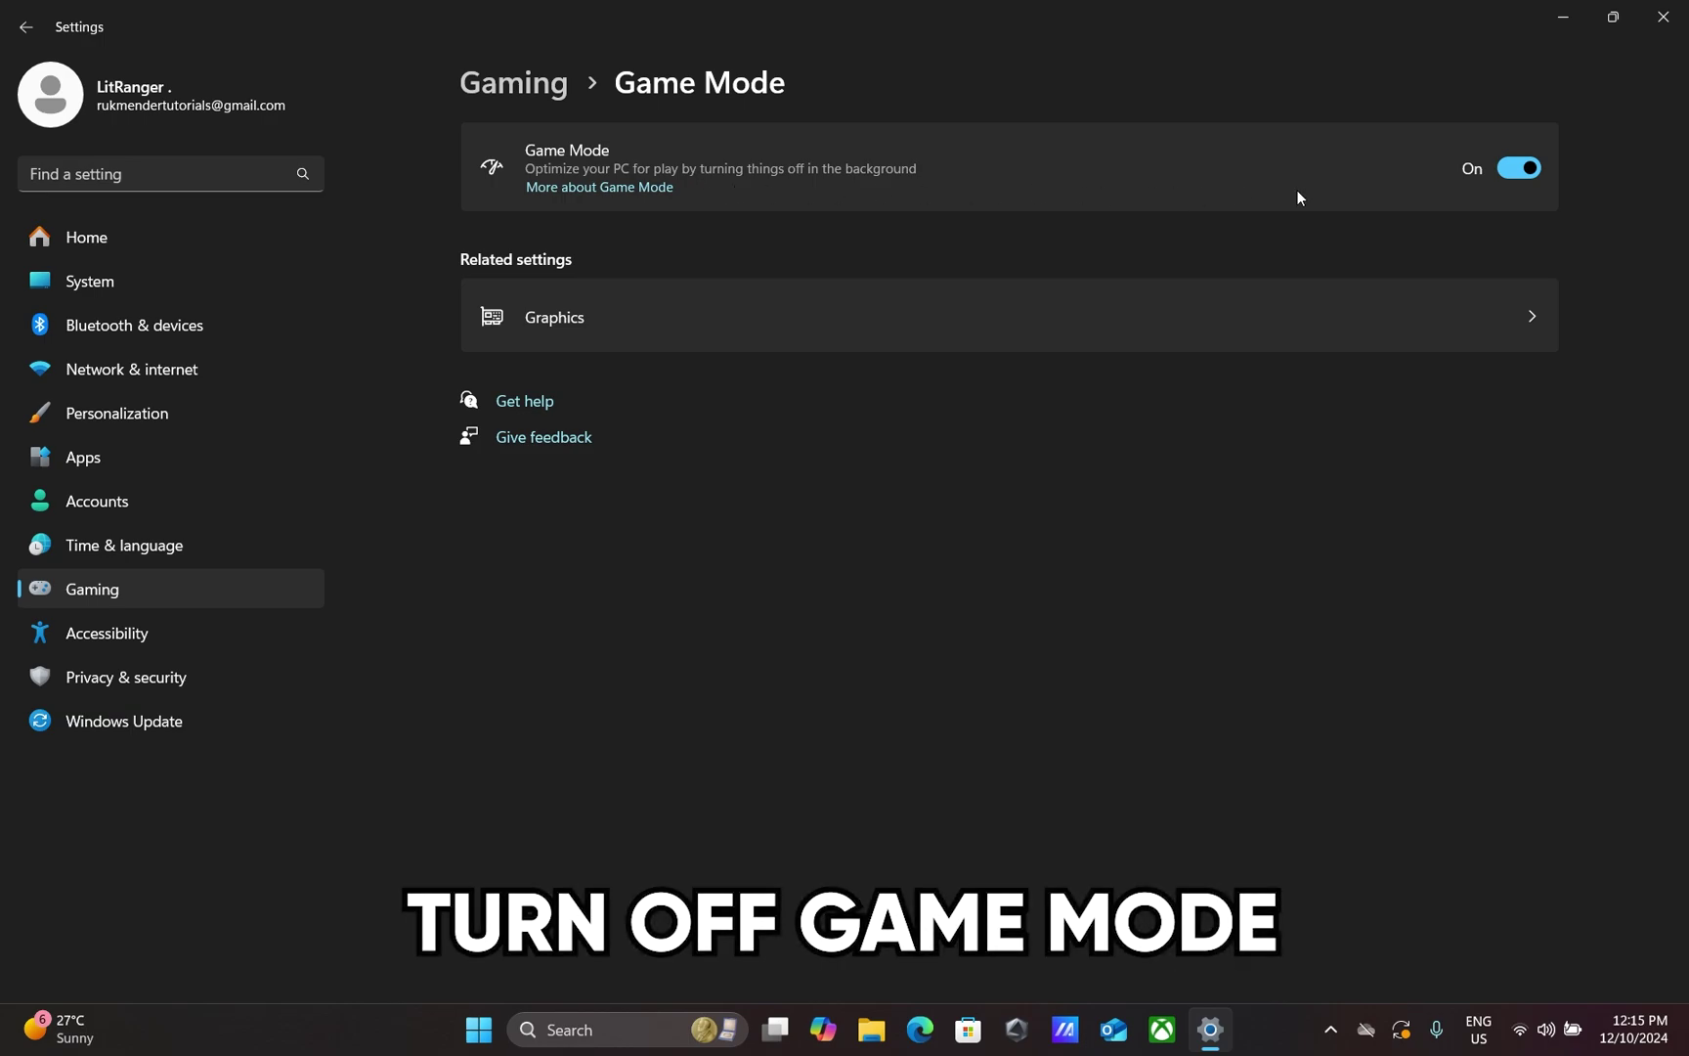
pyautogui.click(1527, 172)
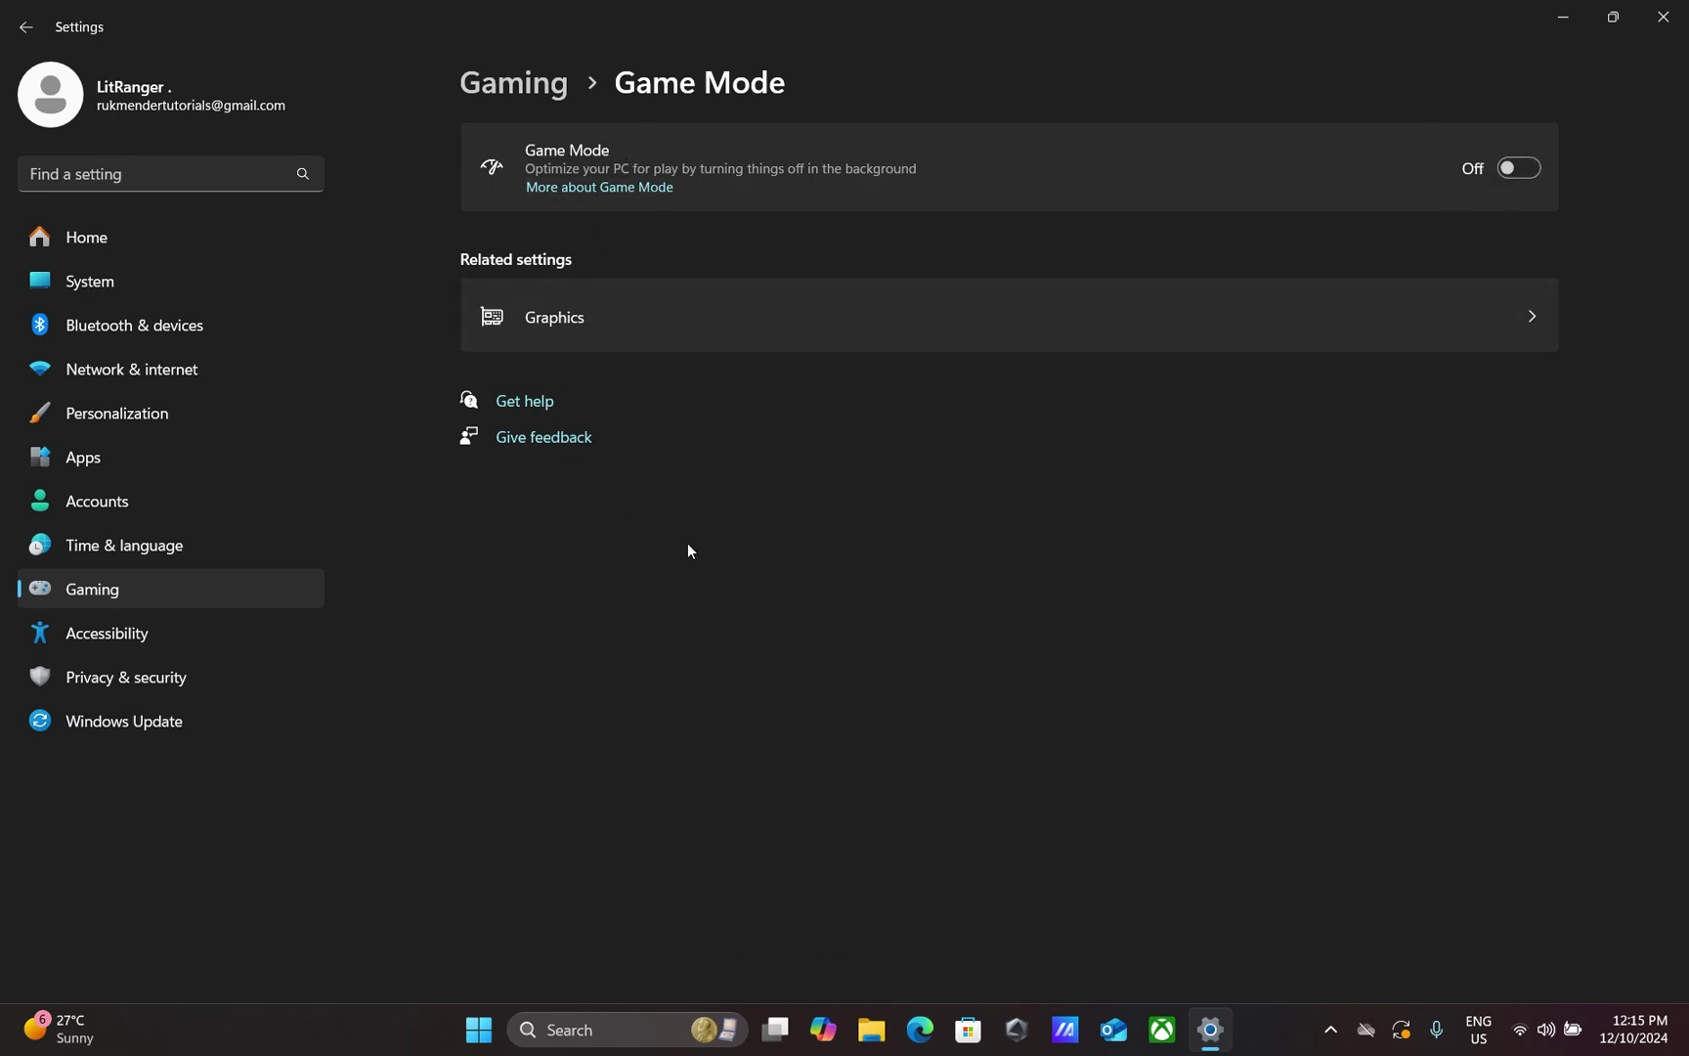
# Step: Check Windows Update for optional updates under the advanced options, and close Settings
pyautogui.click(207, 719)
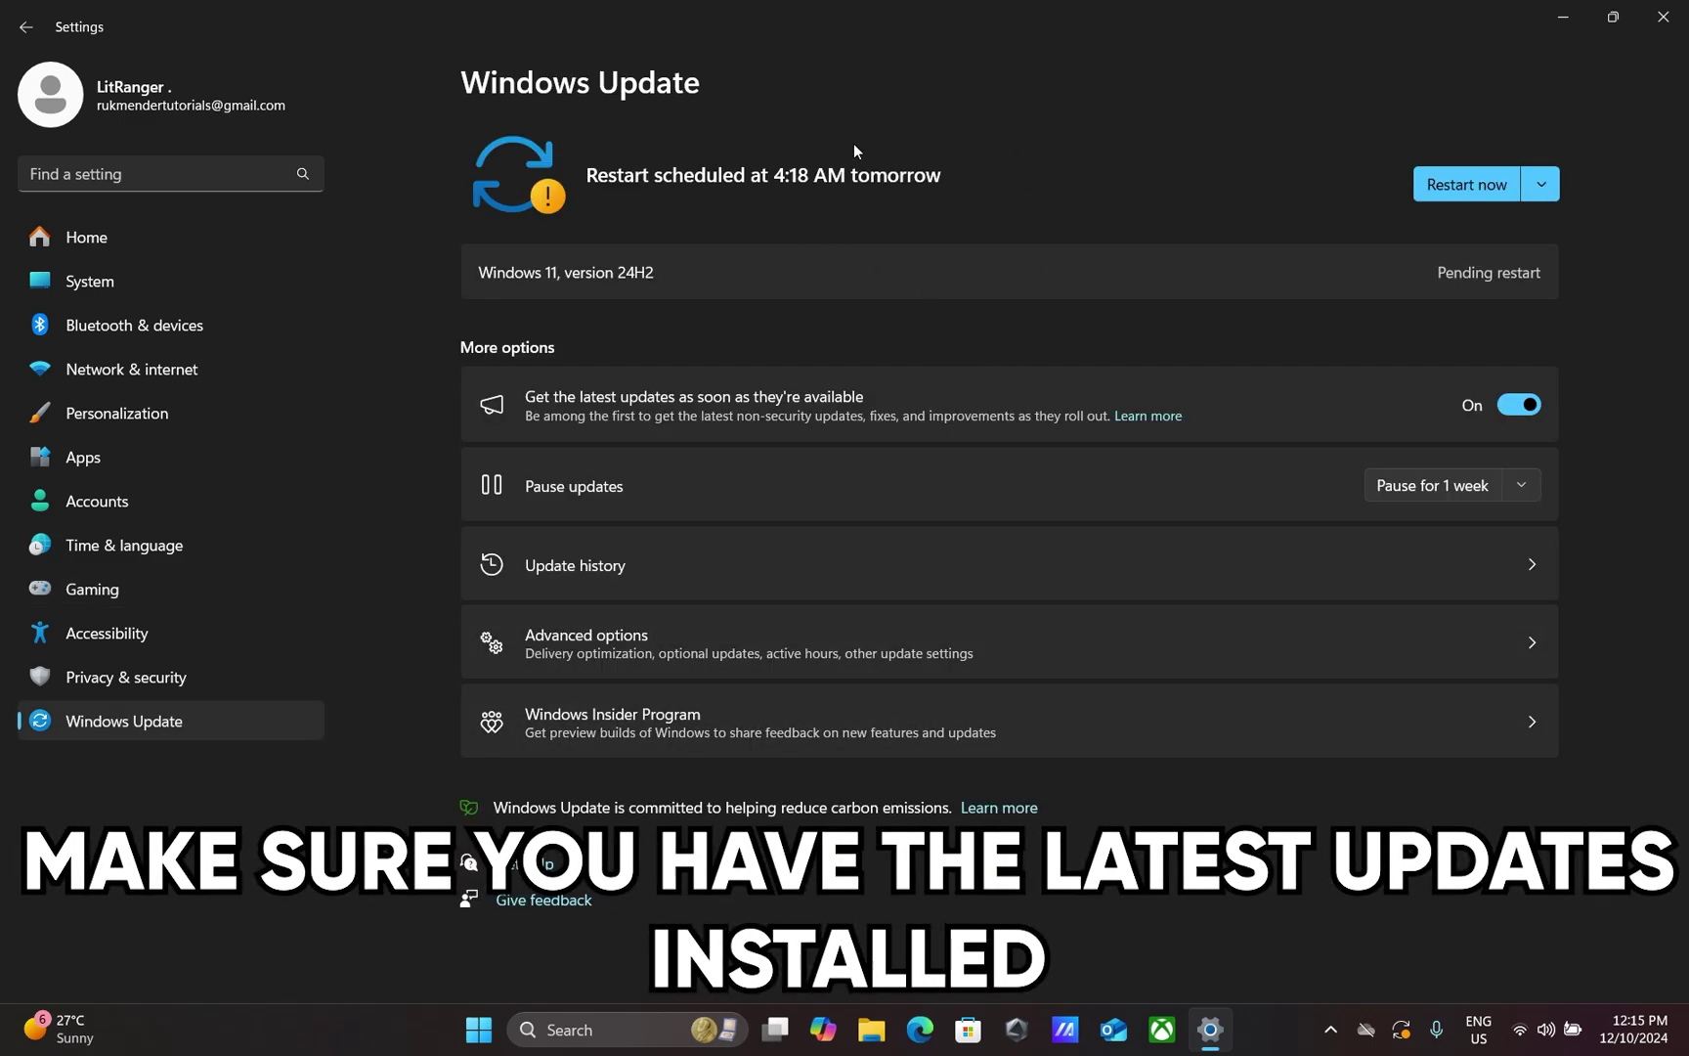
pyautogui.click(769, 659)
pyautogui.click(863, 651)
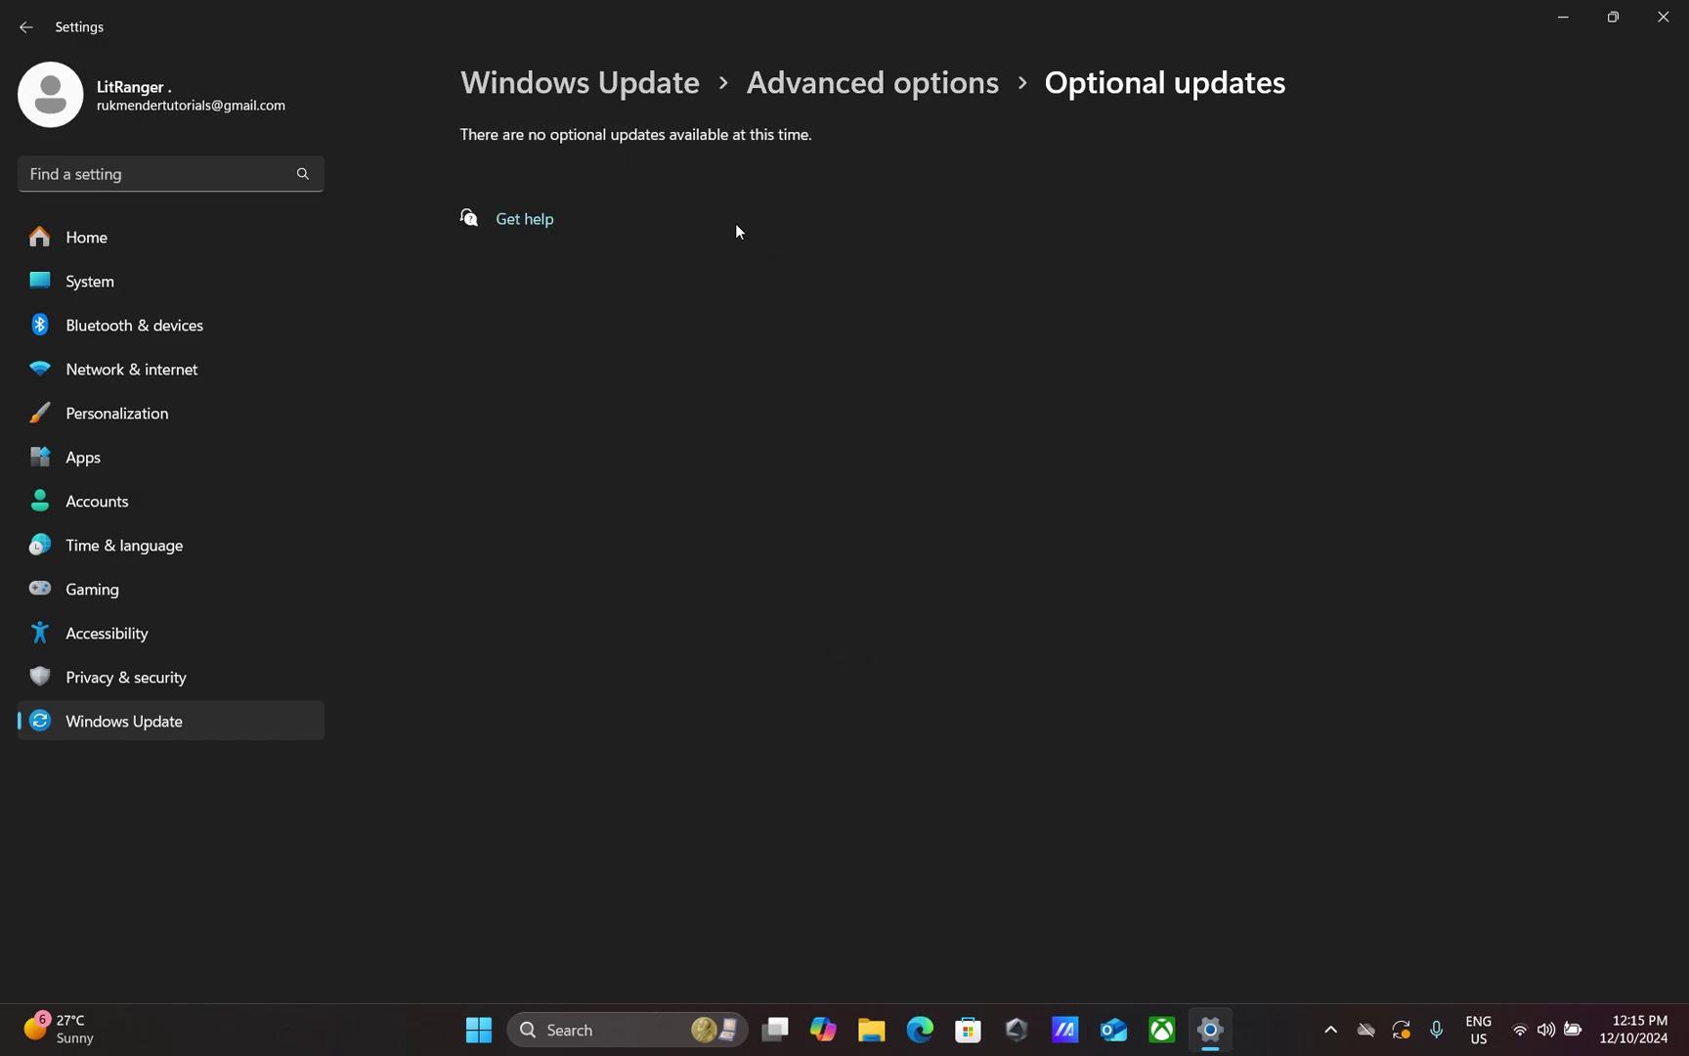
pyautogui.click(1664, 17)
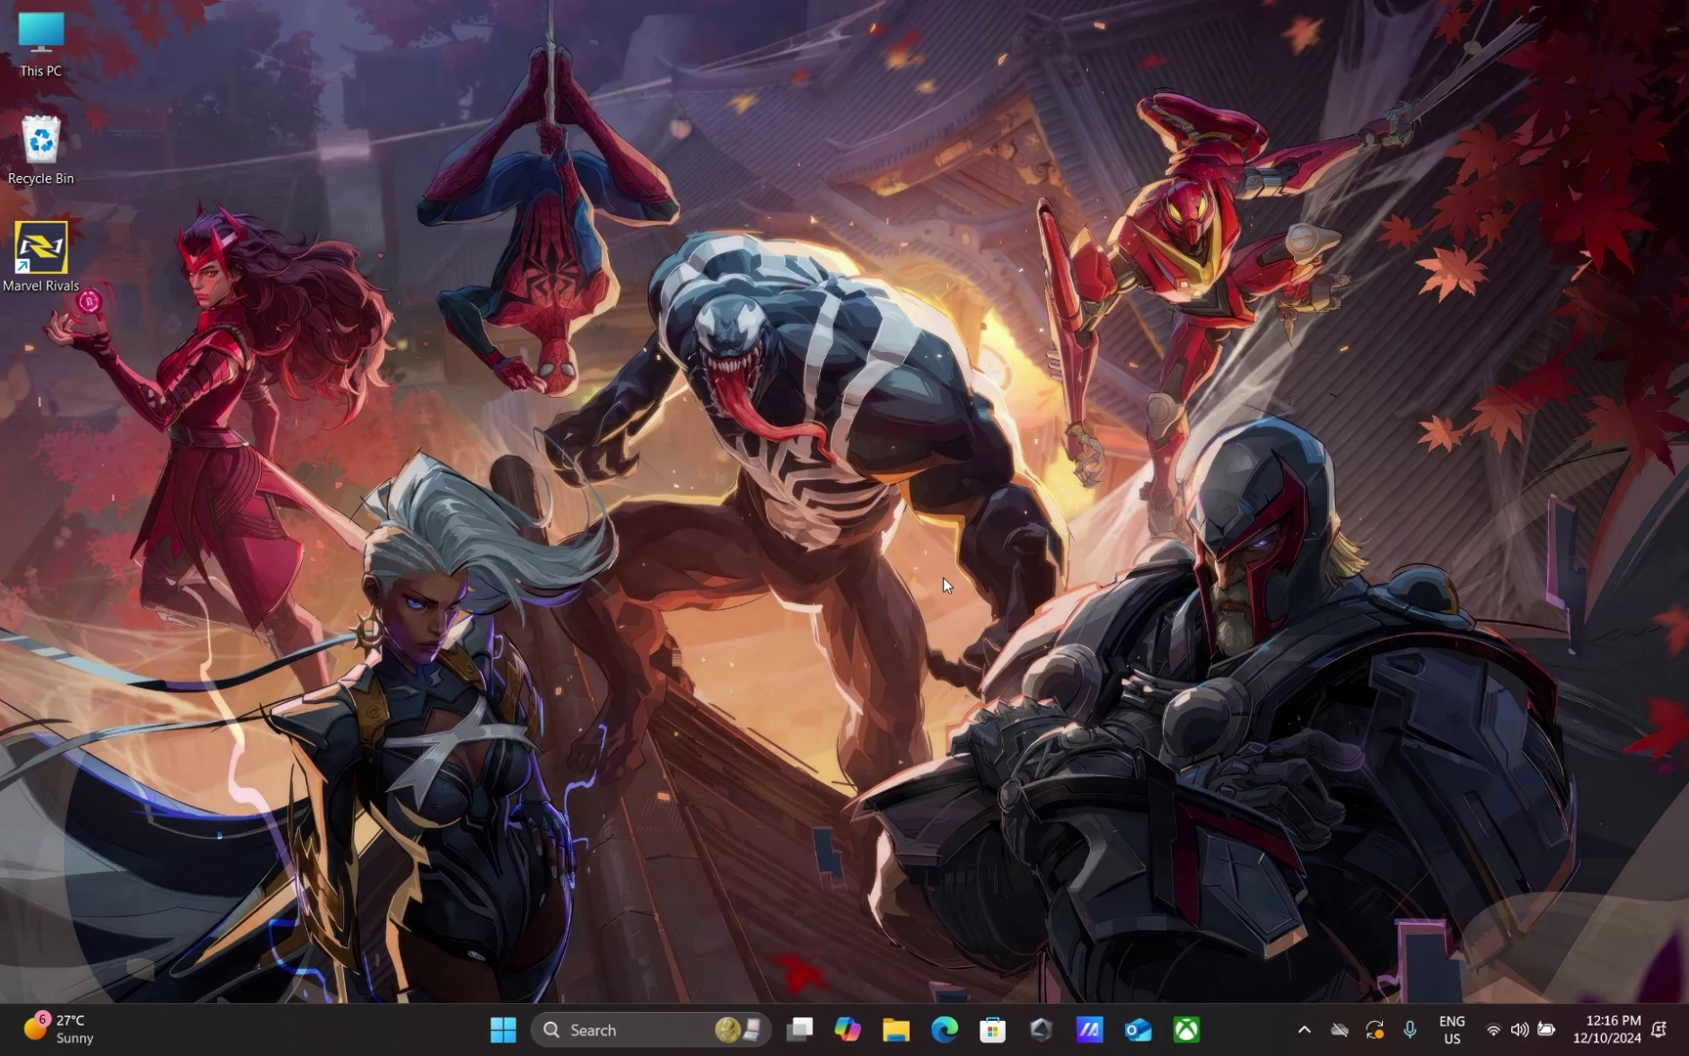
# Step: Open Task Manager and show its list of startup apps in a maximized window
pyautogui.rightClick(1259, 1027)
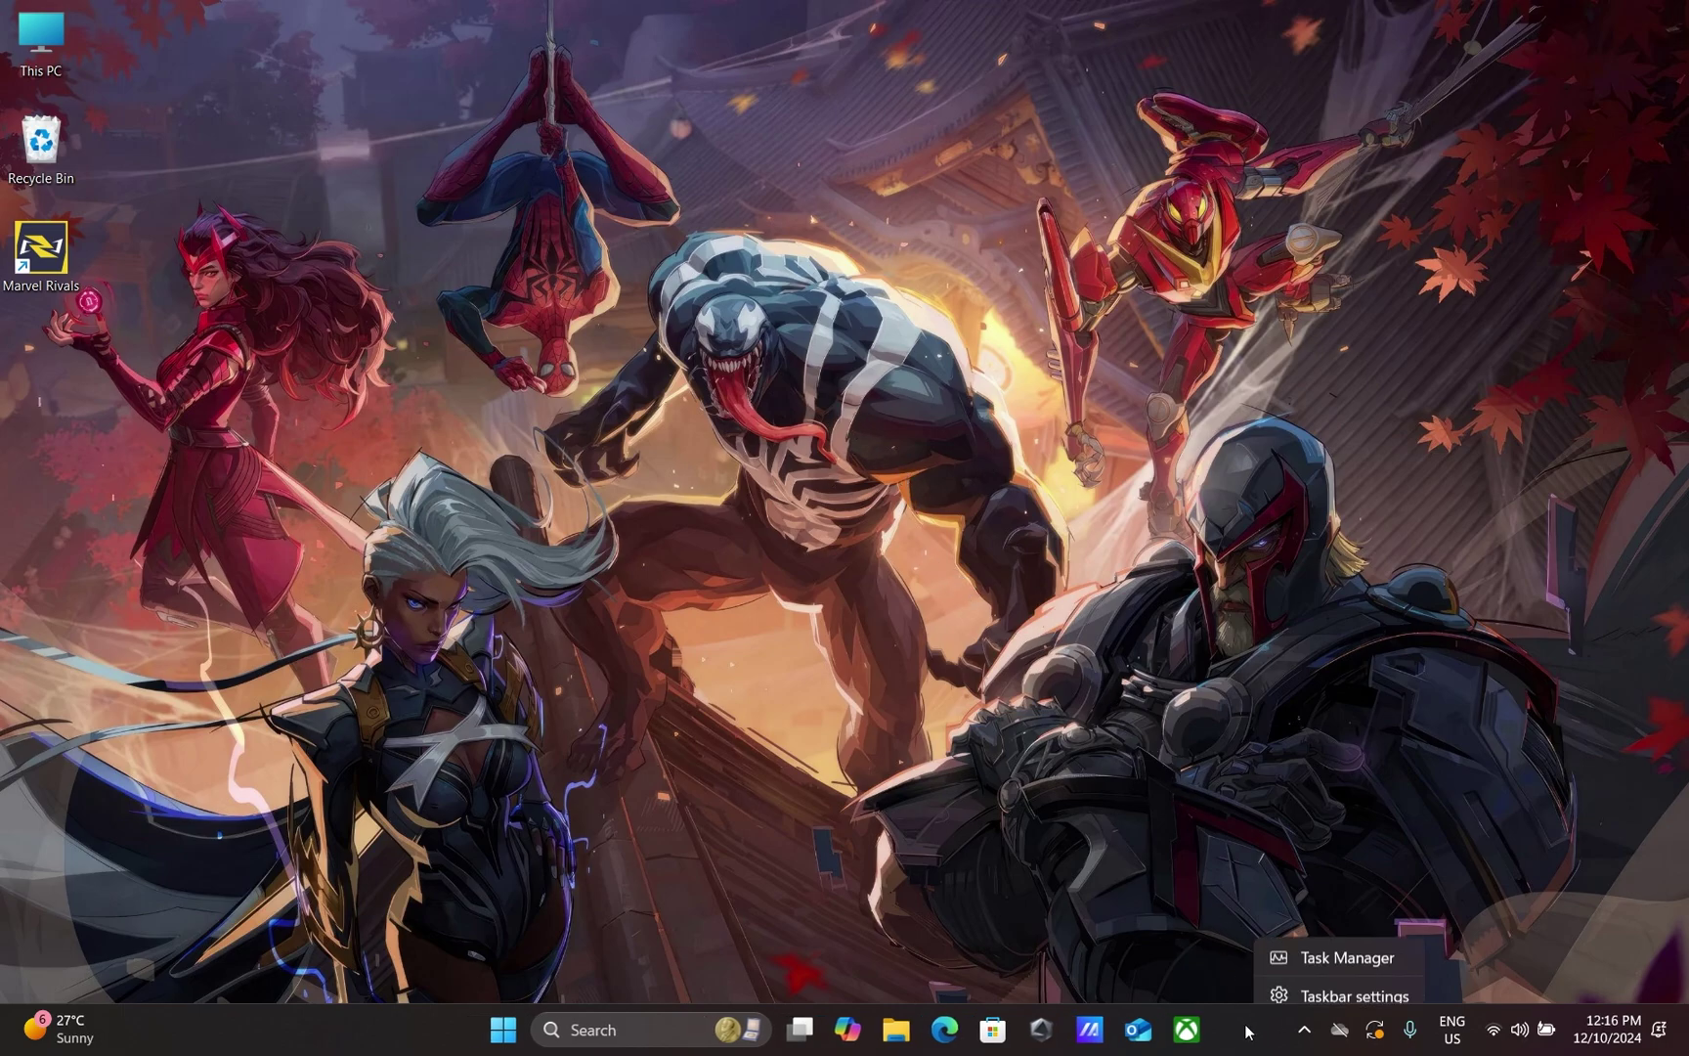
pyautogui.click(1312, 950)
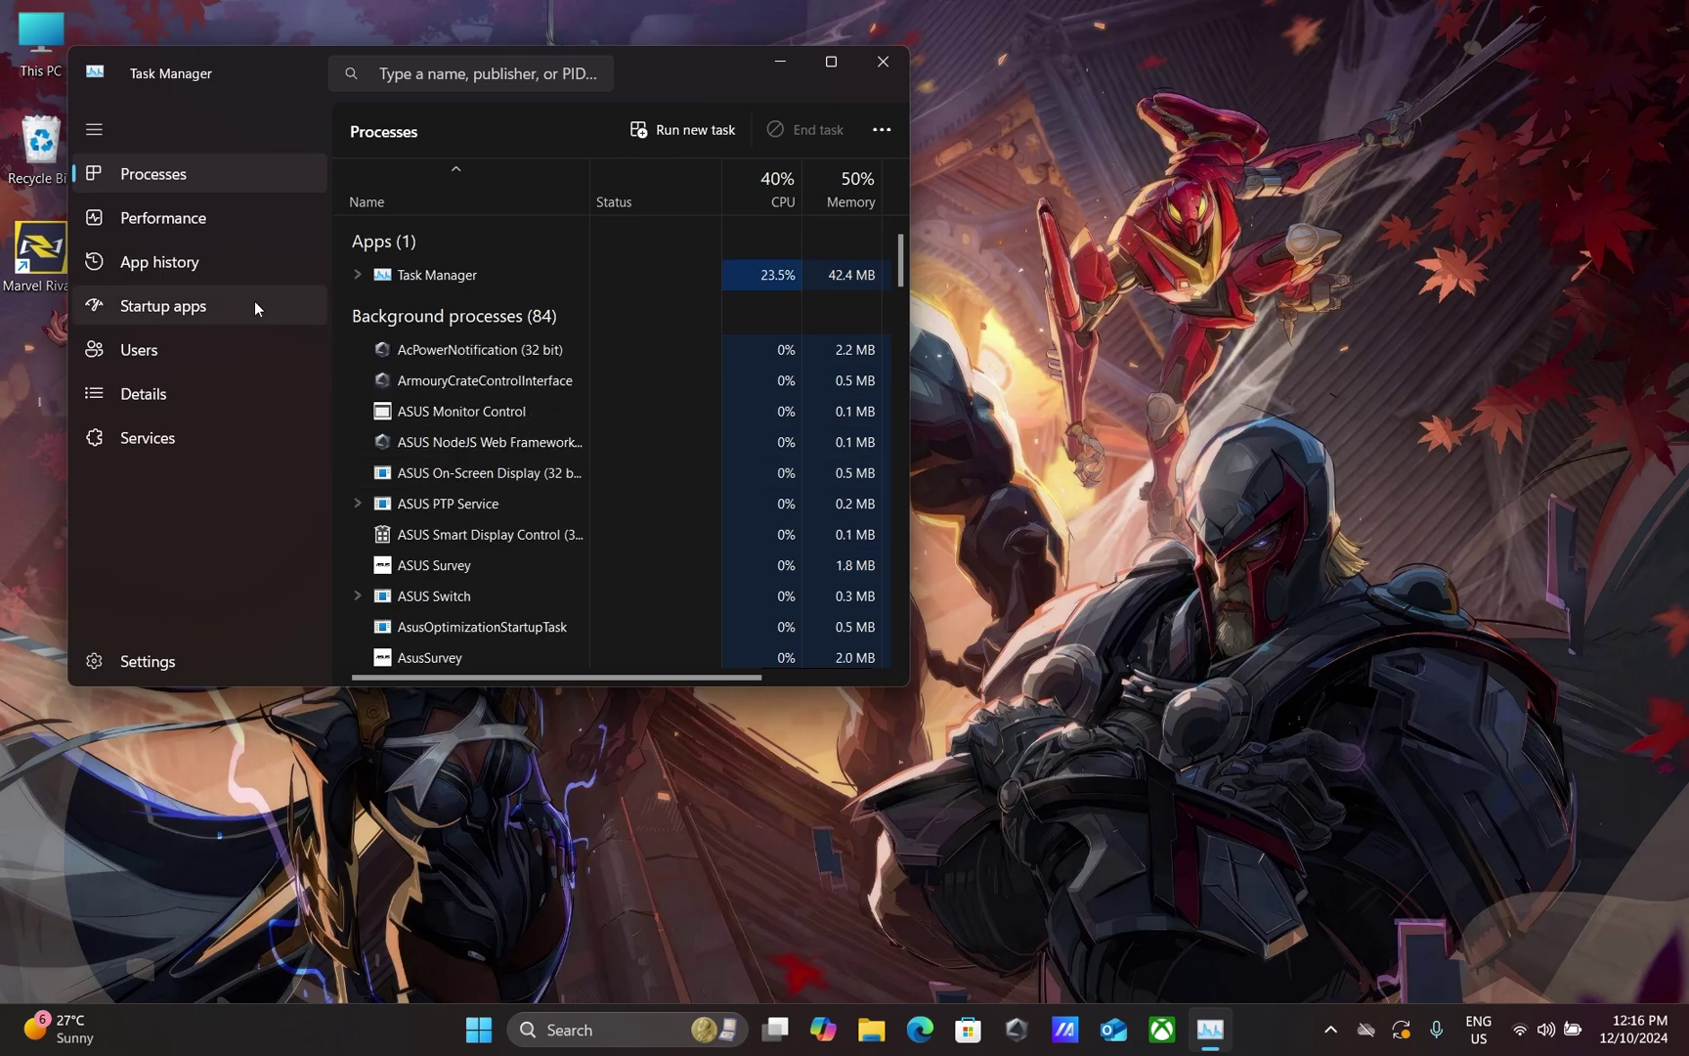
pyautogui.click(257, 307)
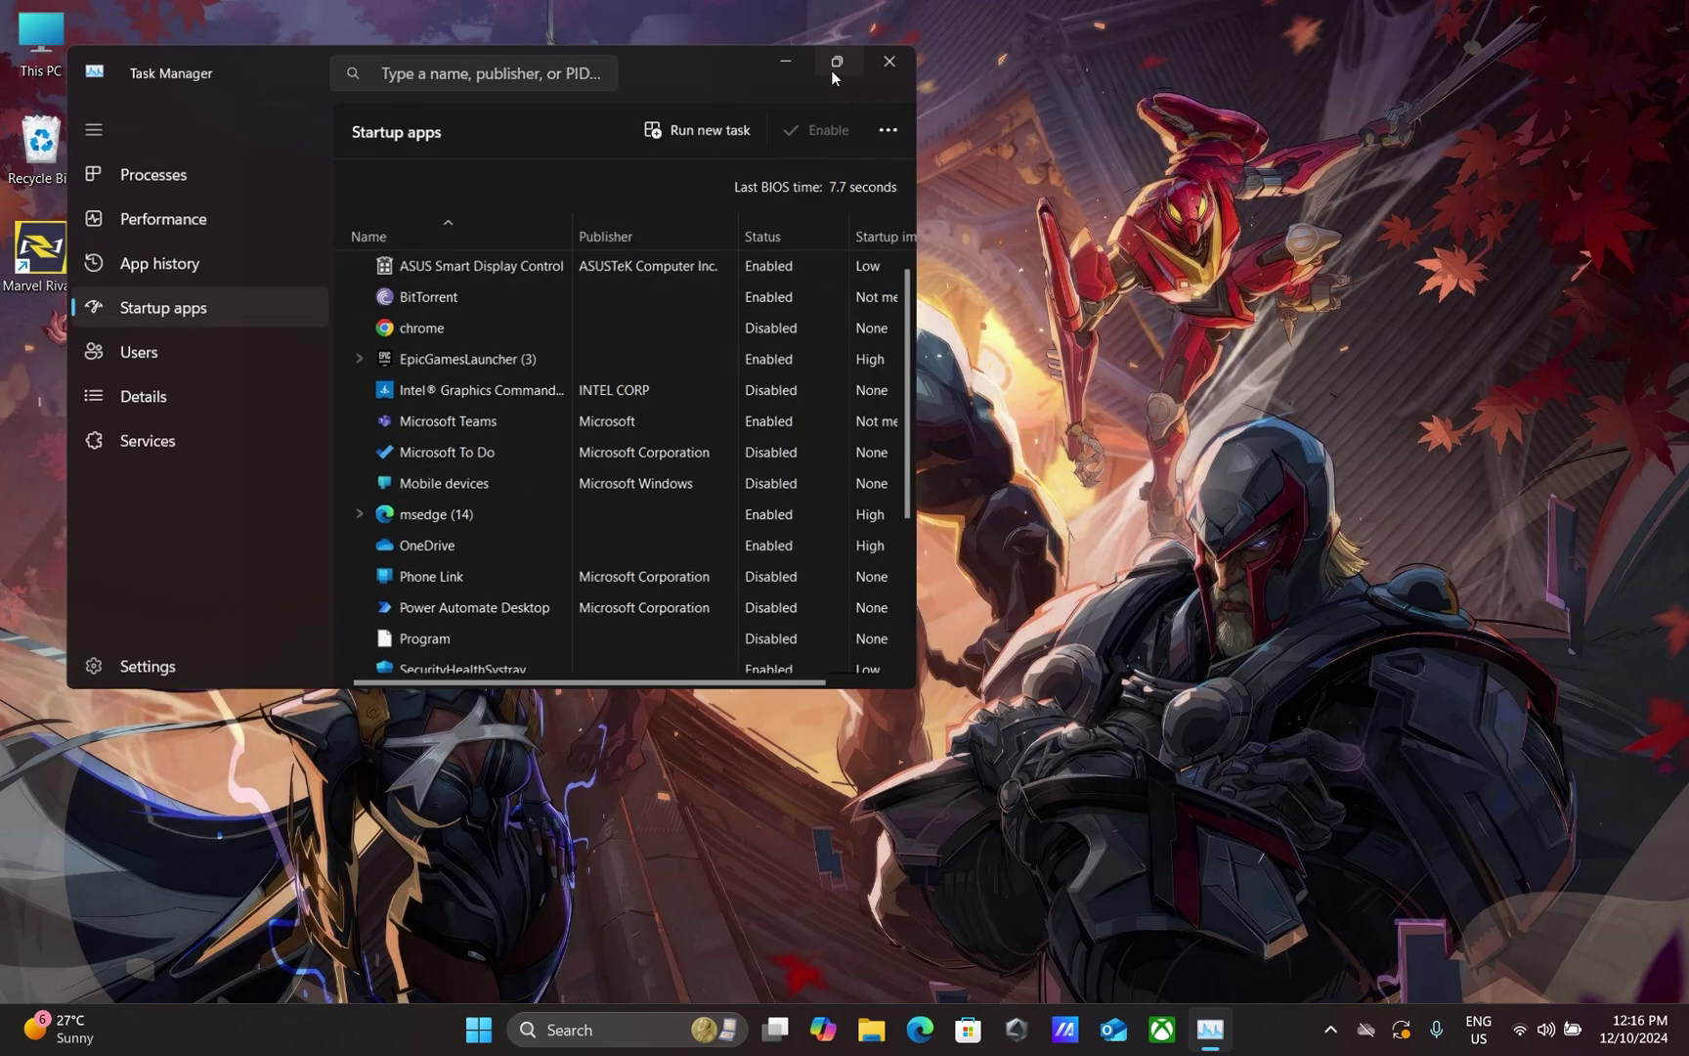
pyautogui.click(831, 62)
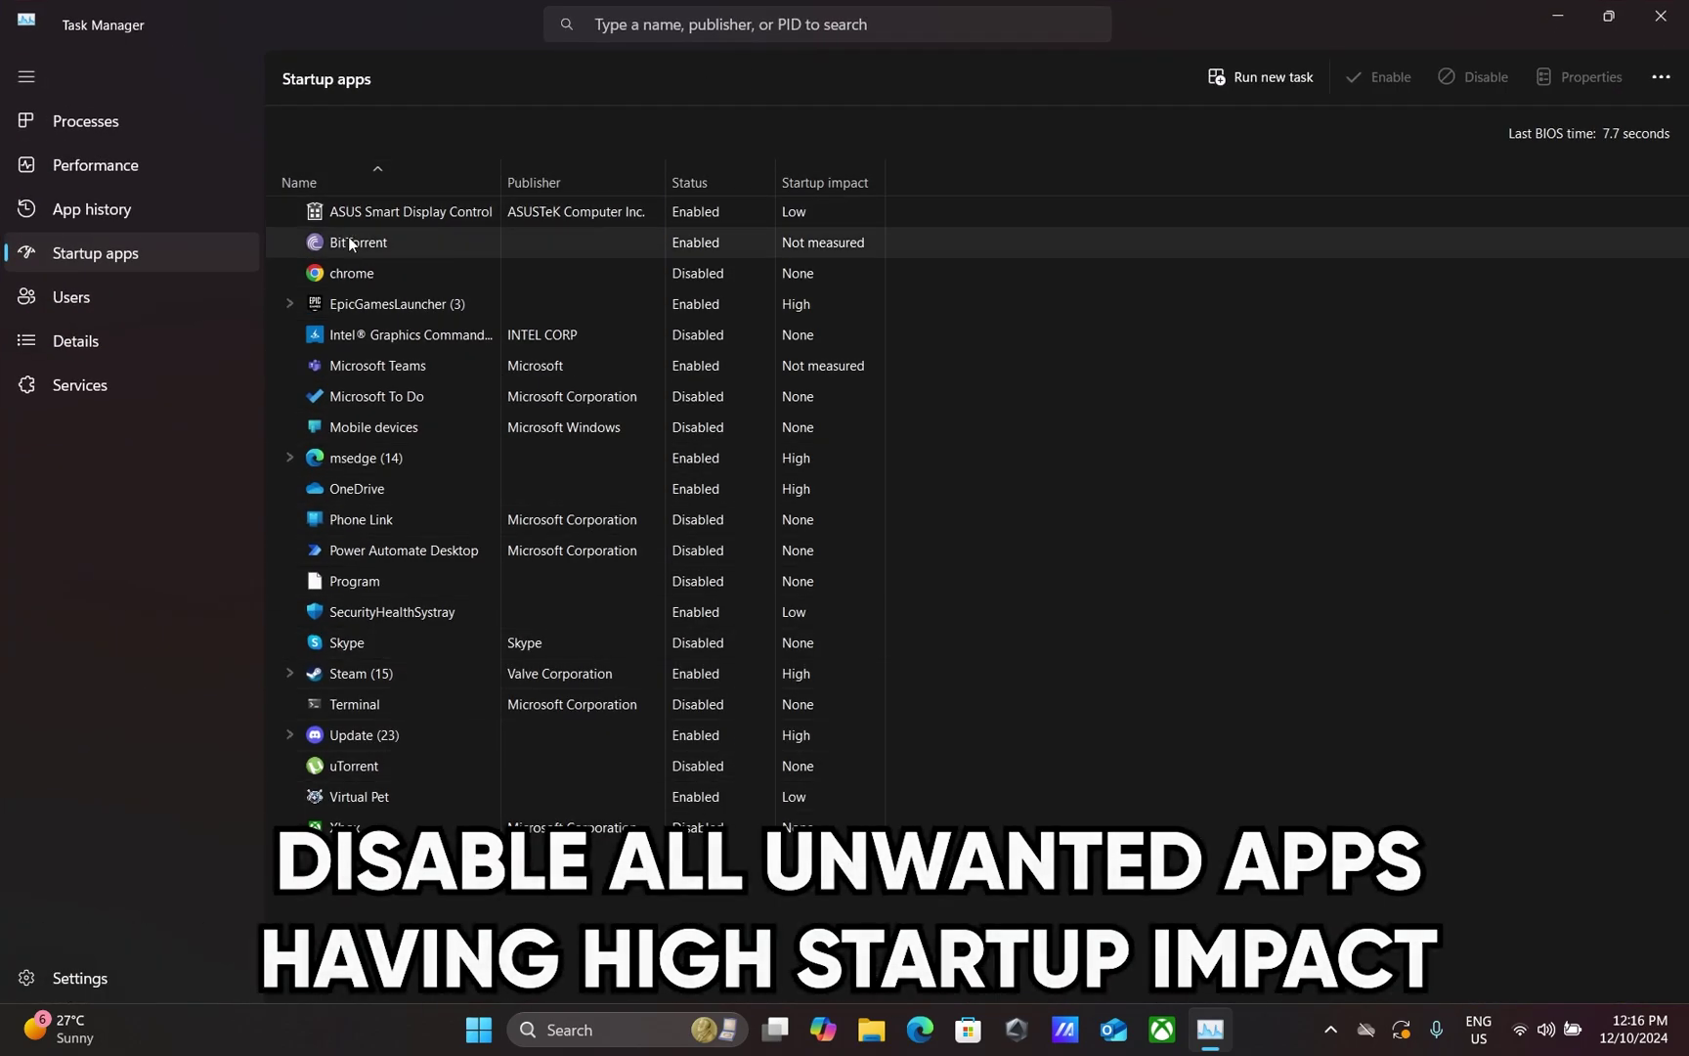
# Step: Disable BitTorrent as a startup app
pyautogui.click(626, 242)
pyautogui.rightClick(519, 247)
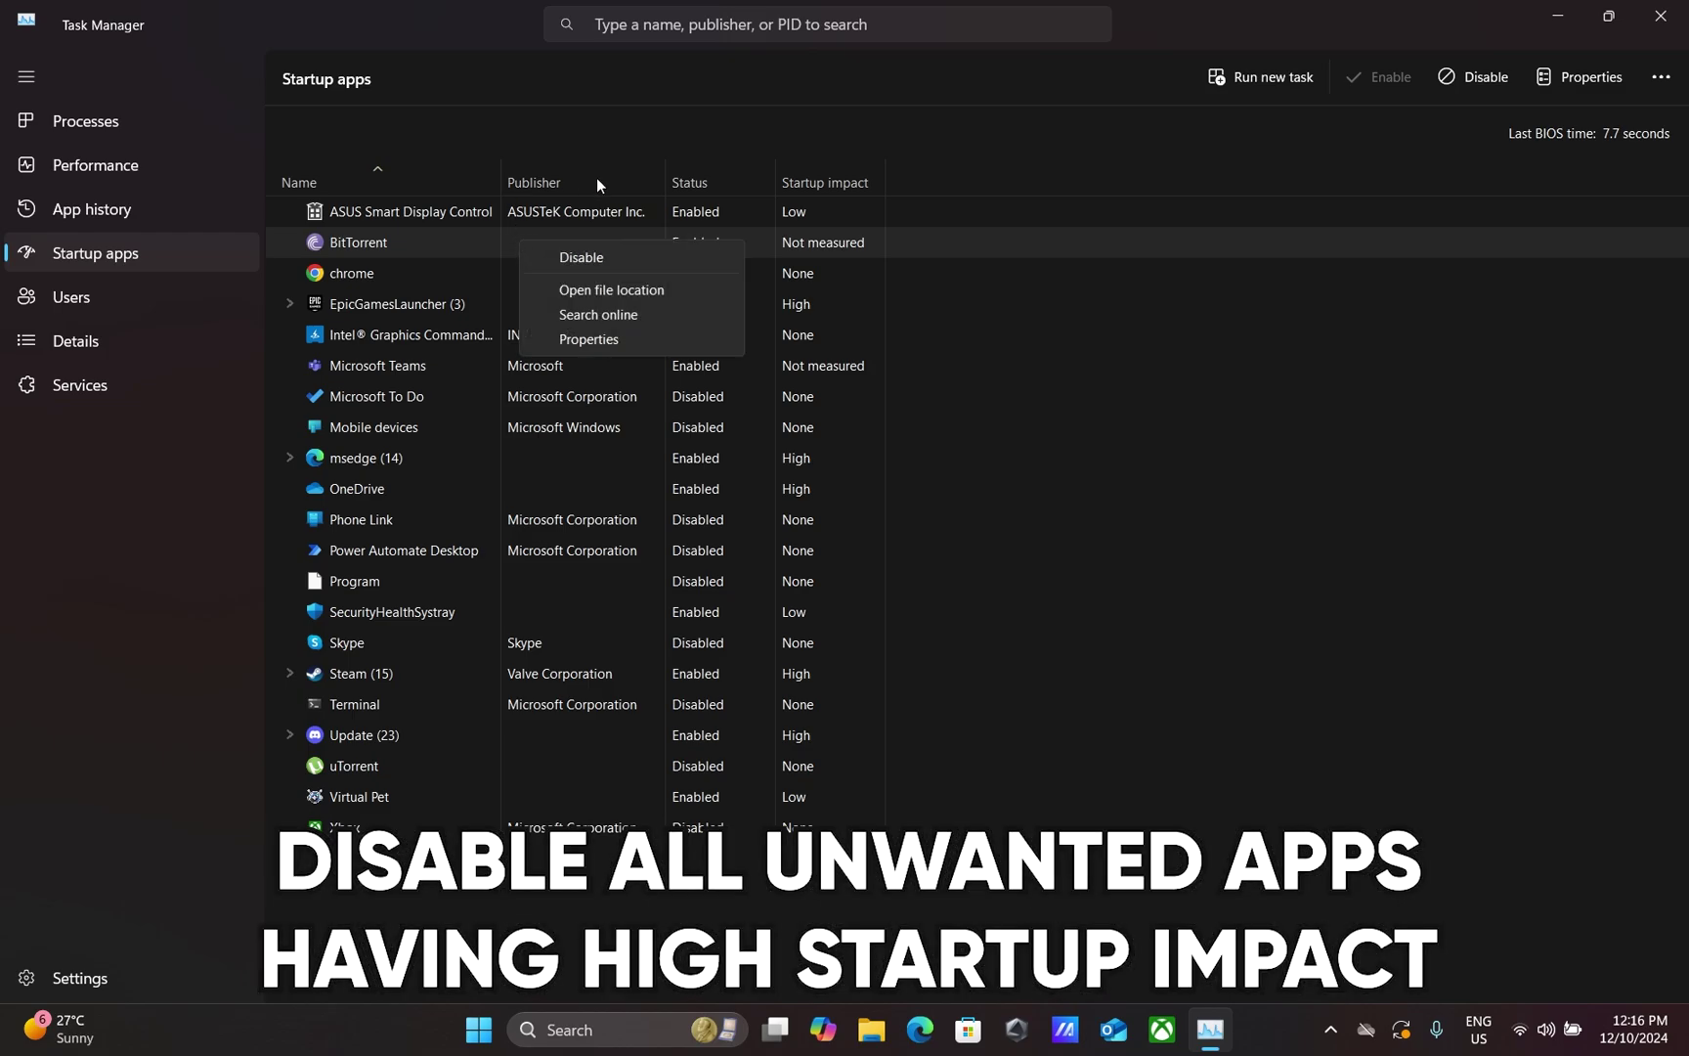
pyautogui.click(612, 259)
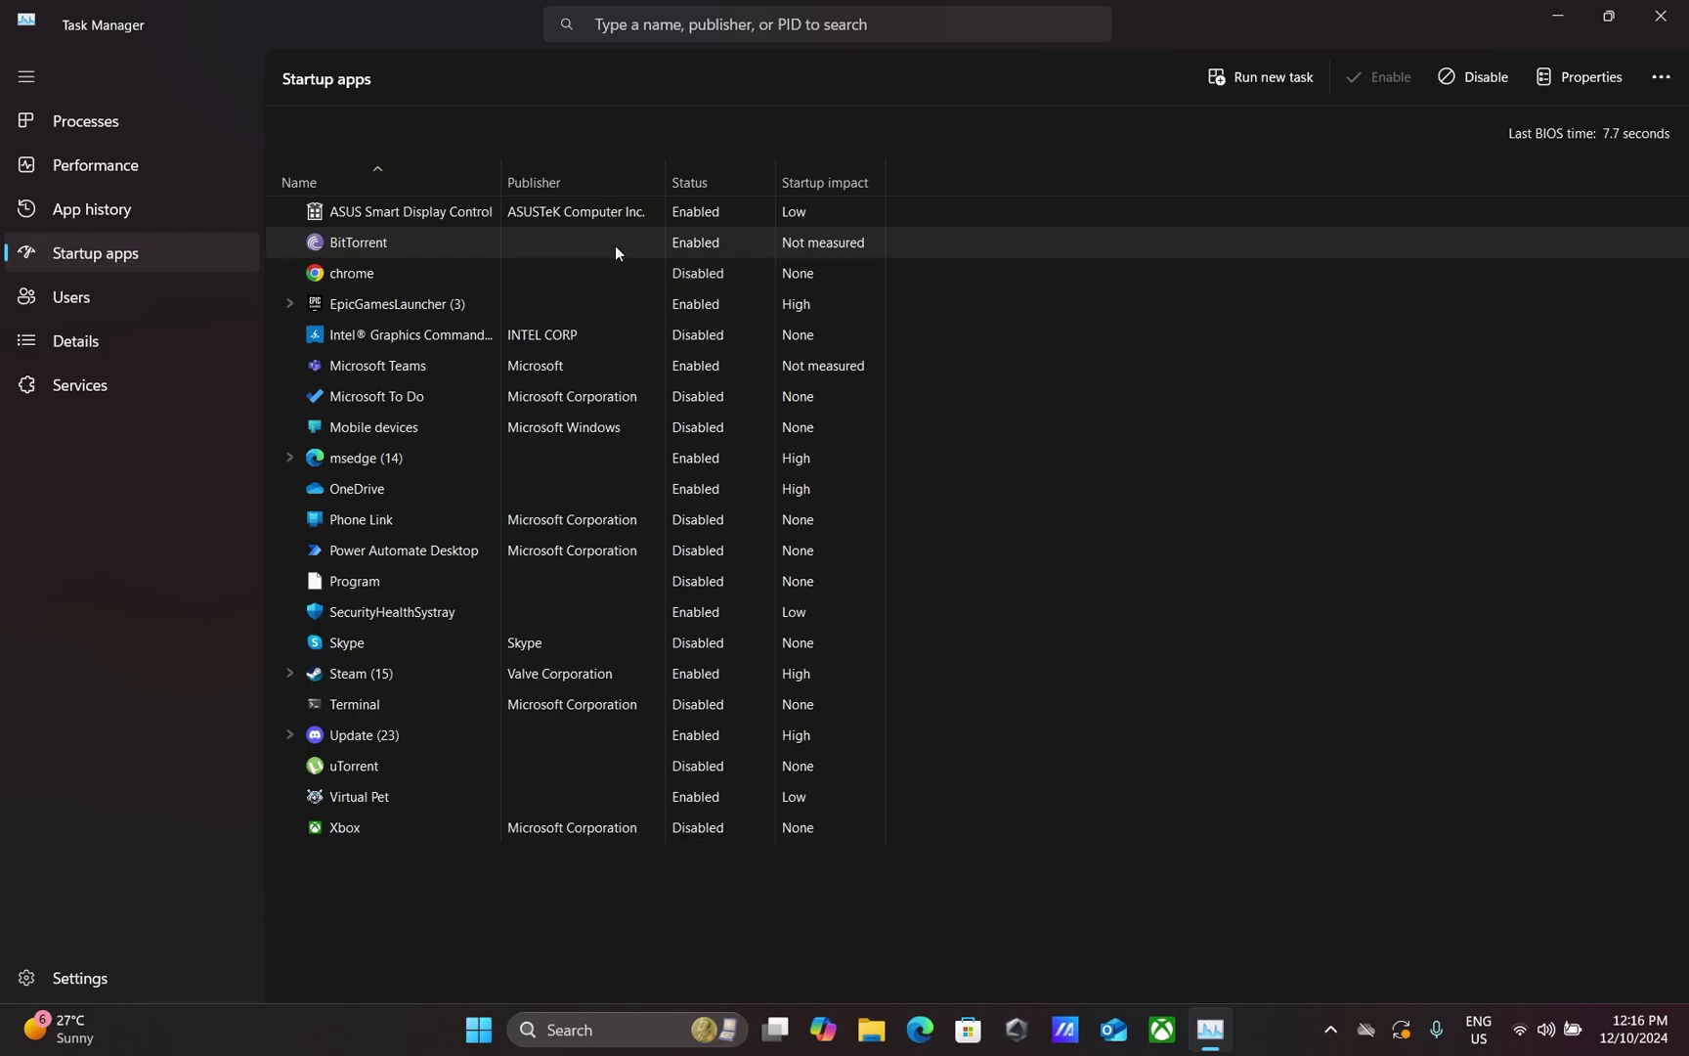
pyautogui.click(684, 306)
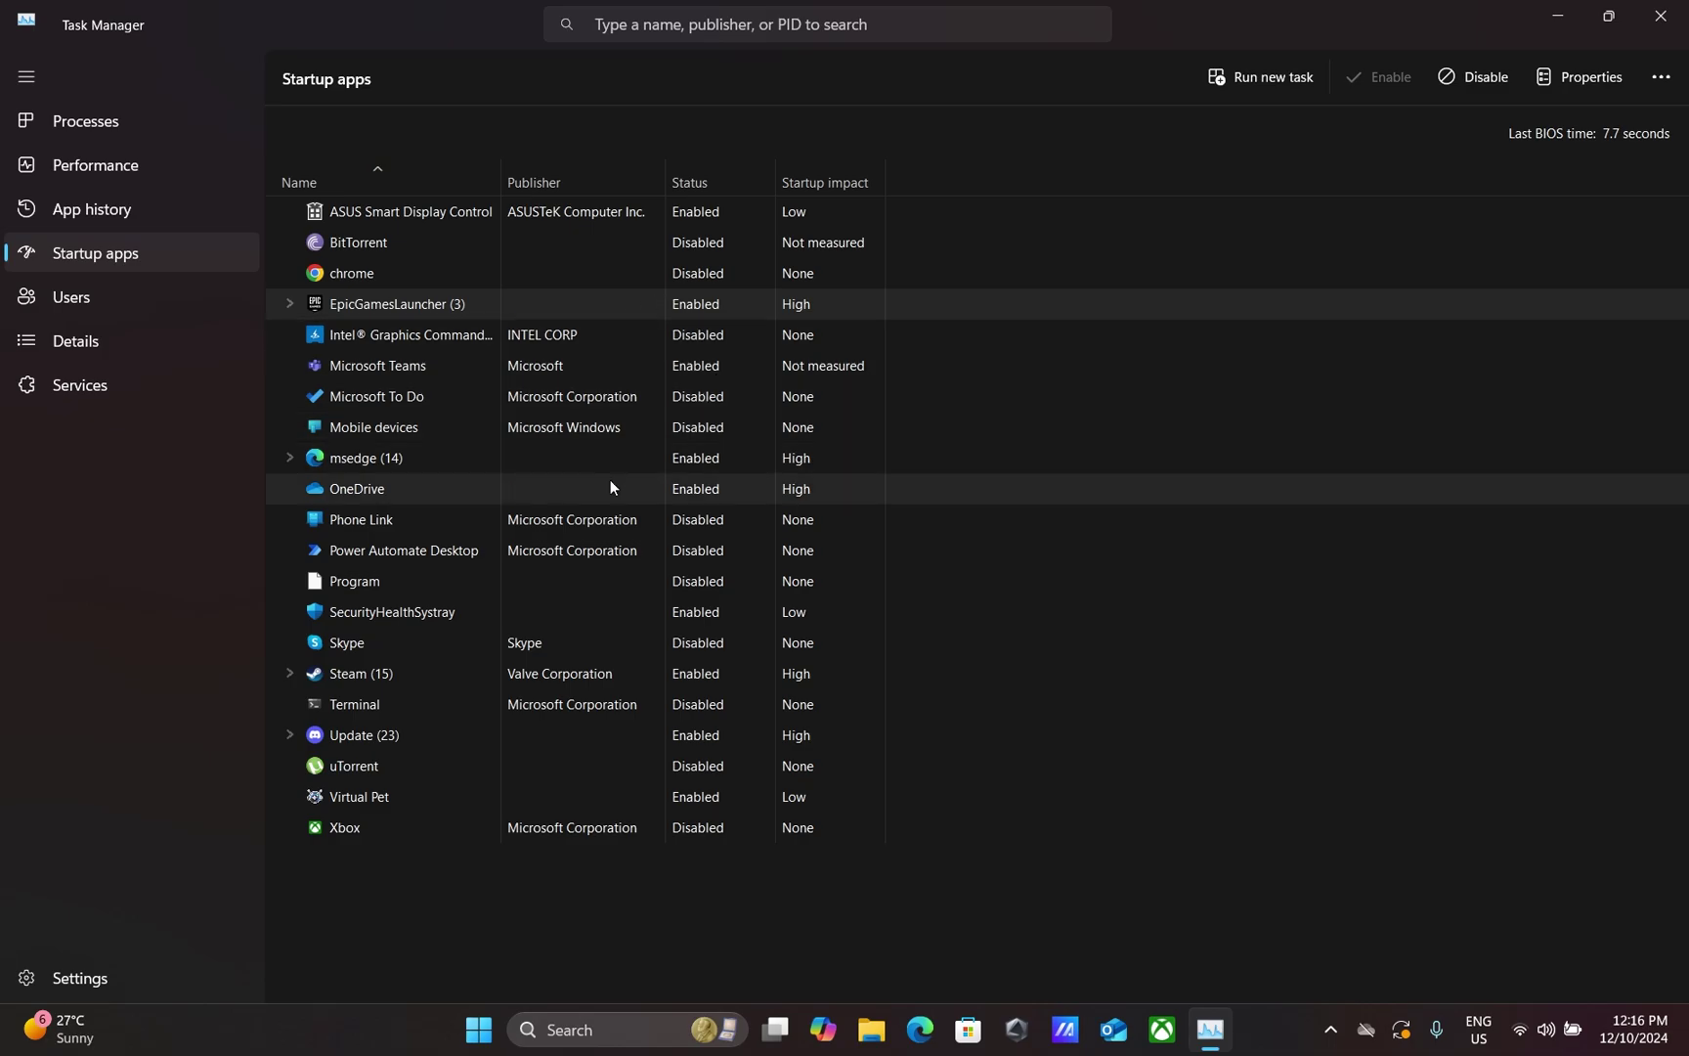
# Step: Disable msedge and OneDrive as startup apps
pyautogui.rightClick(587, 456)
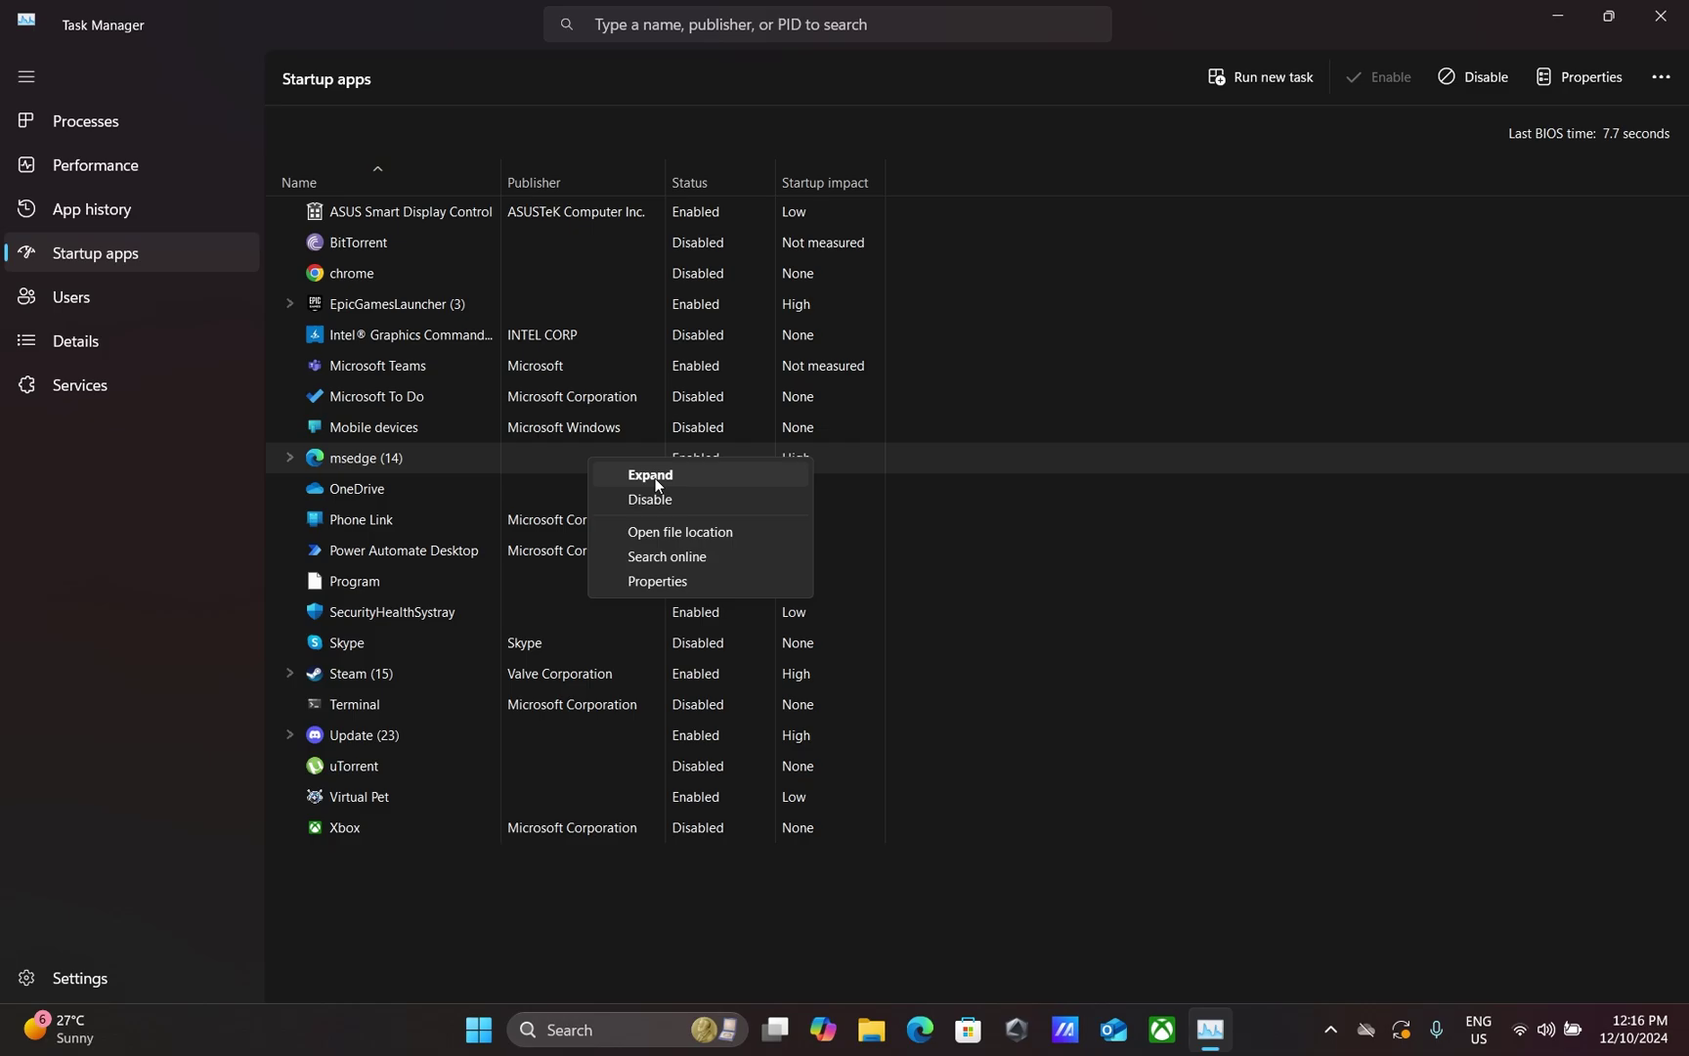
pyautogui.click(437, 457)
pyautogui.rightClick(383, 457)
pyautogui.press('Escape')
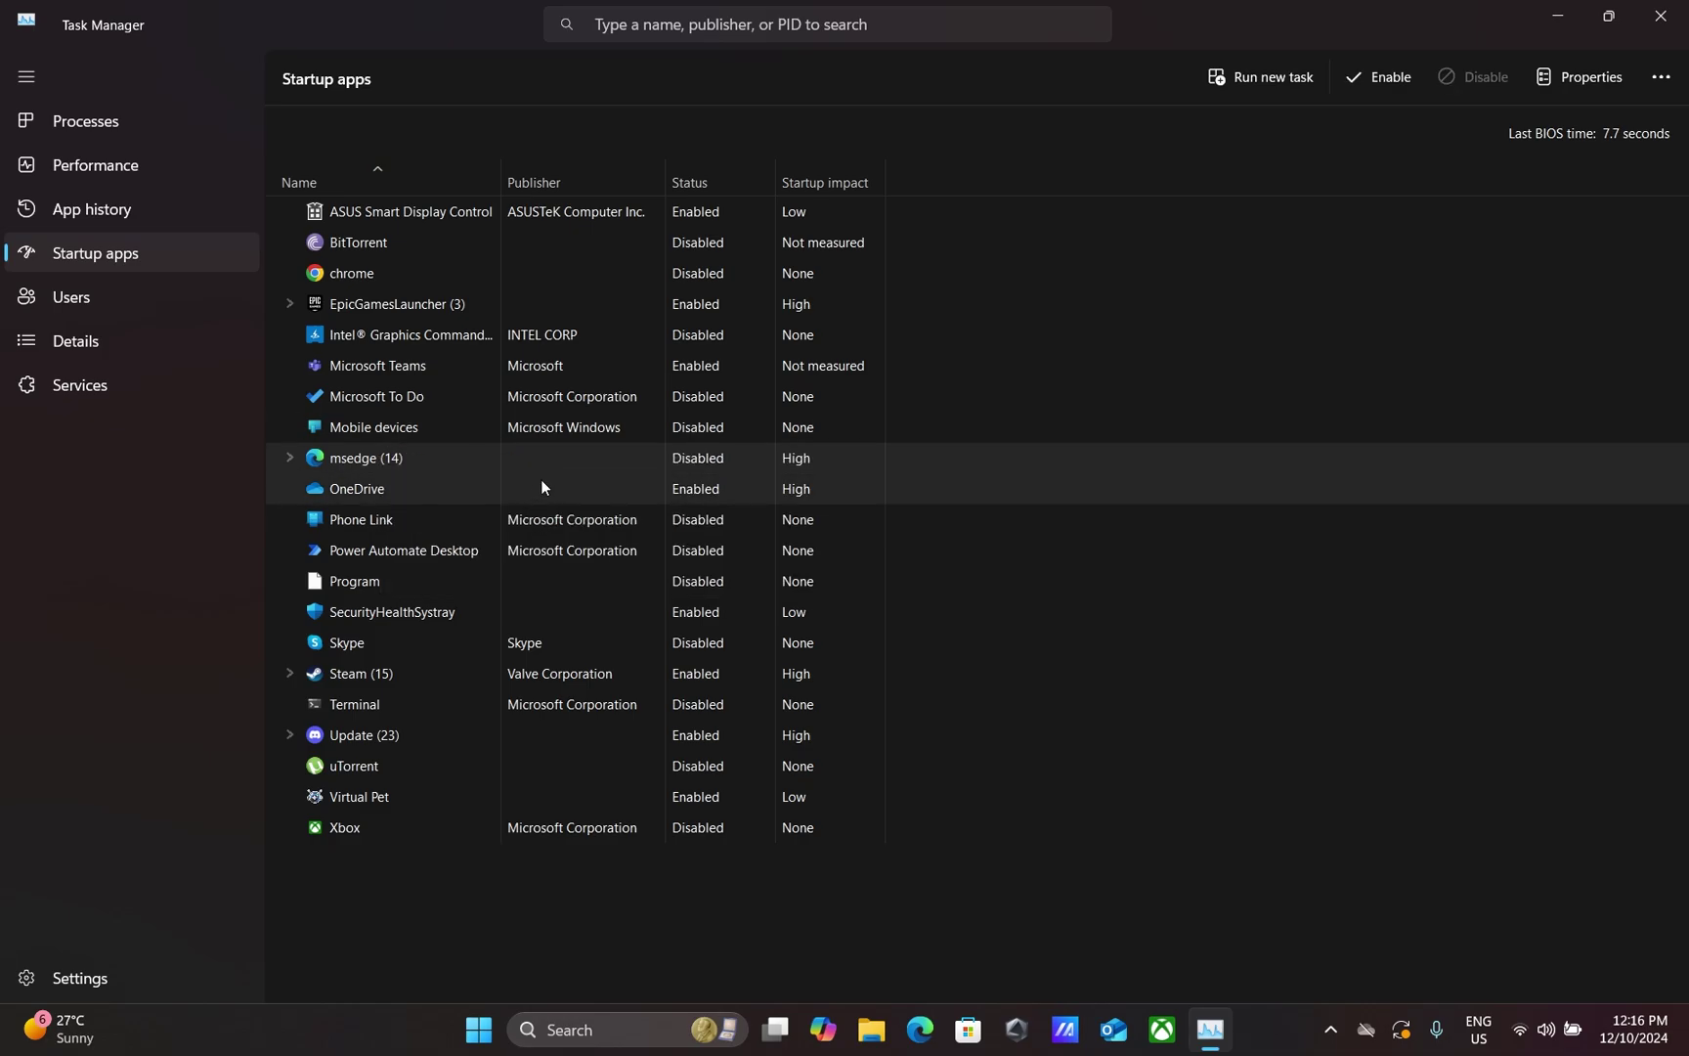
pyautogui.rightClick(384, 488)
pyautogui.click(462, 506)
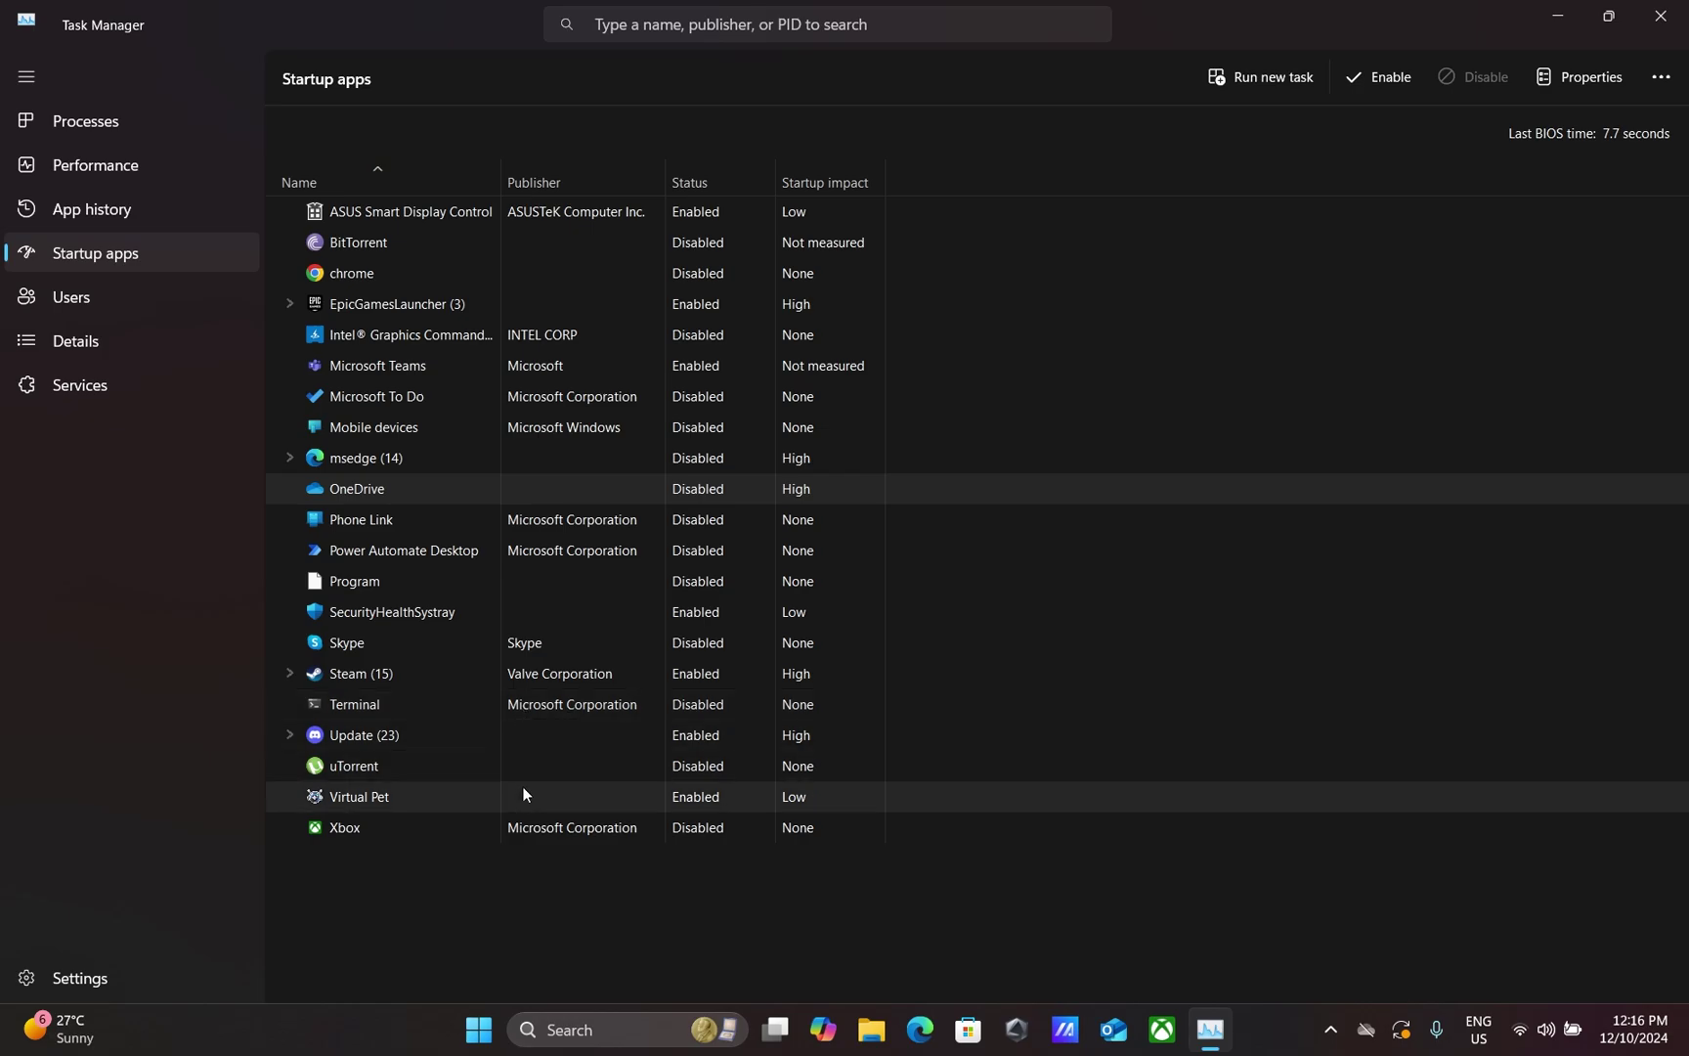
# Step: Disable the high-impact Update startup app and close Task Manager
pyautogui.click(459, 734)
pyautogui.rightClick(415, 733)
pyautogui.click(446, 774)
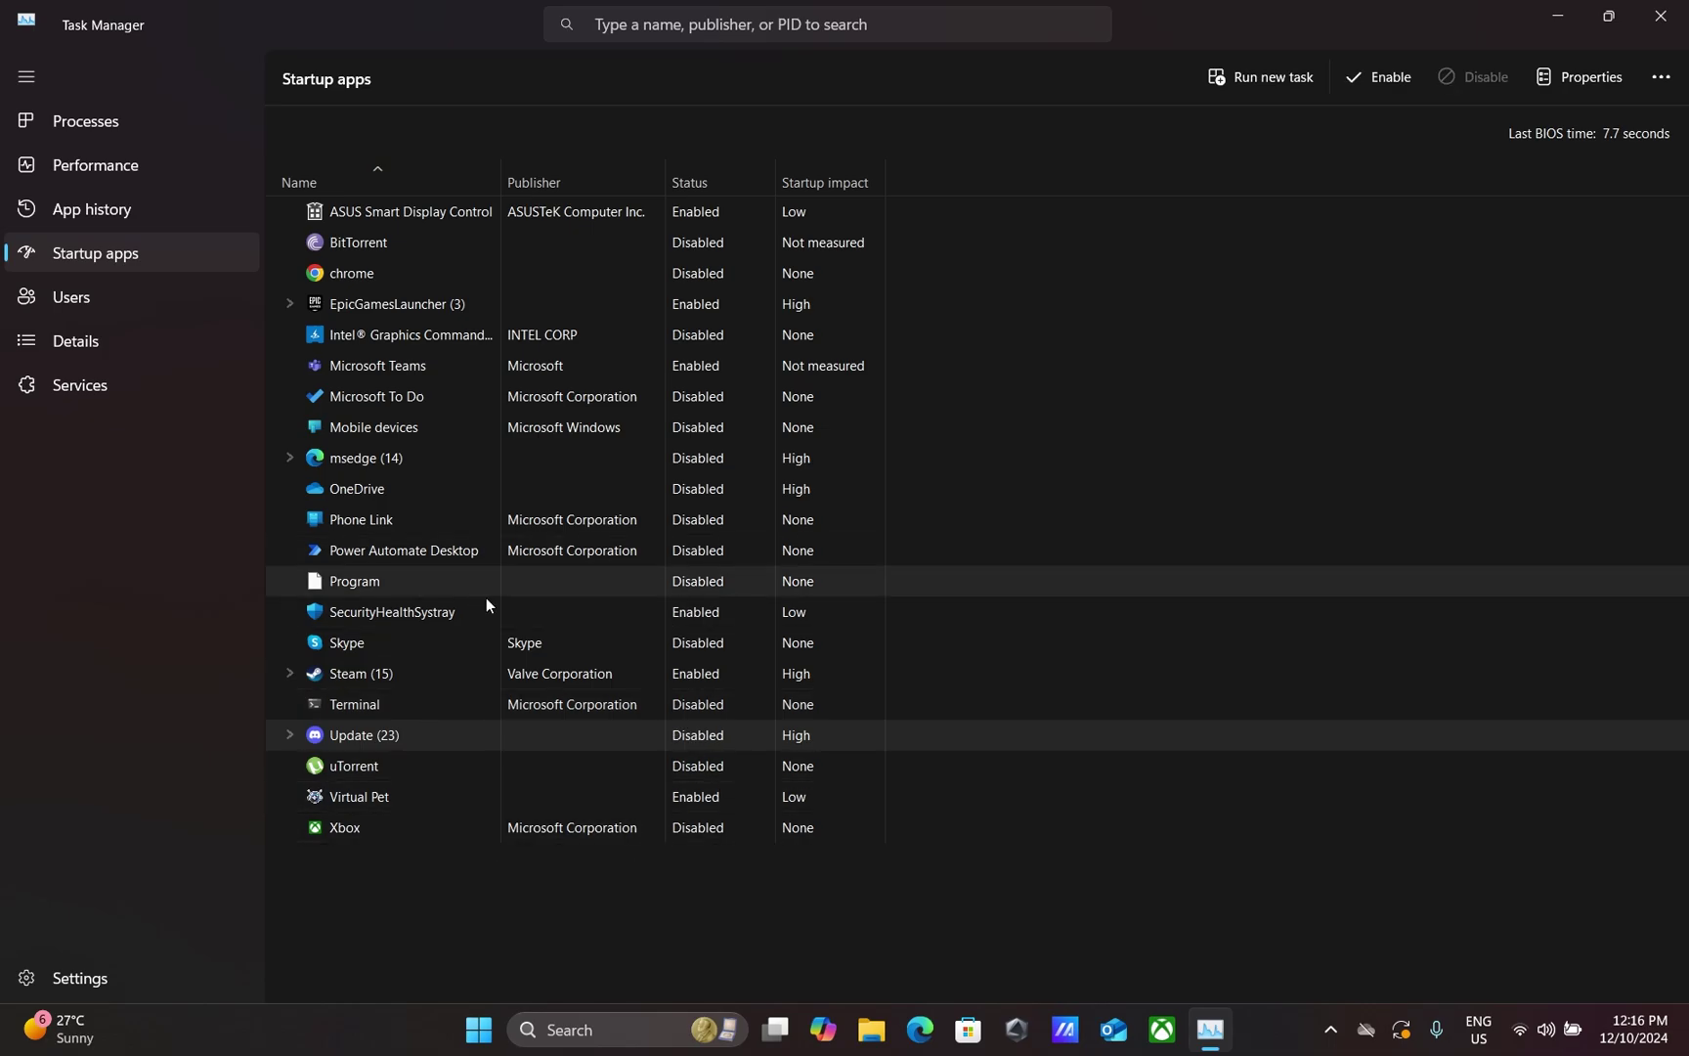
pyautogui.click(1661, 15)
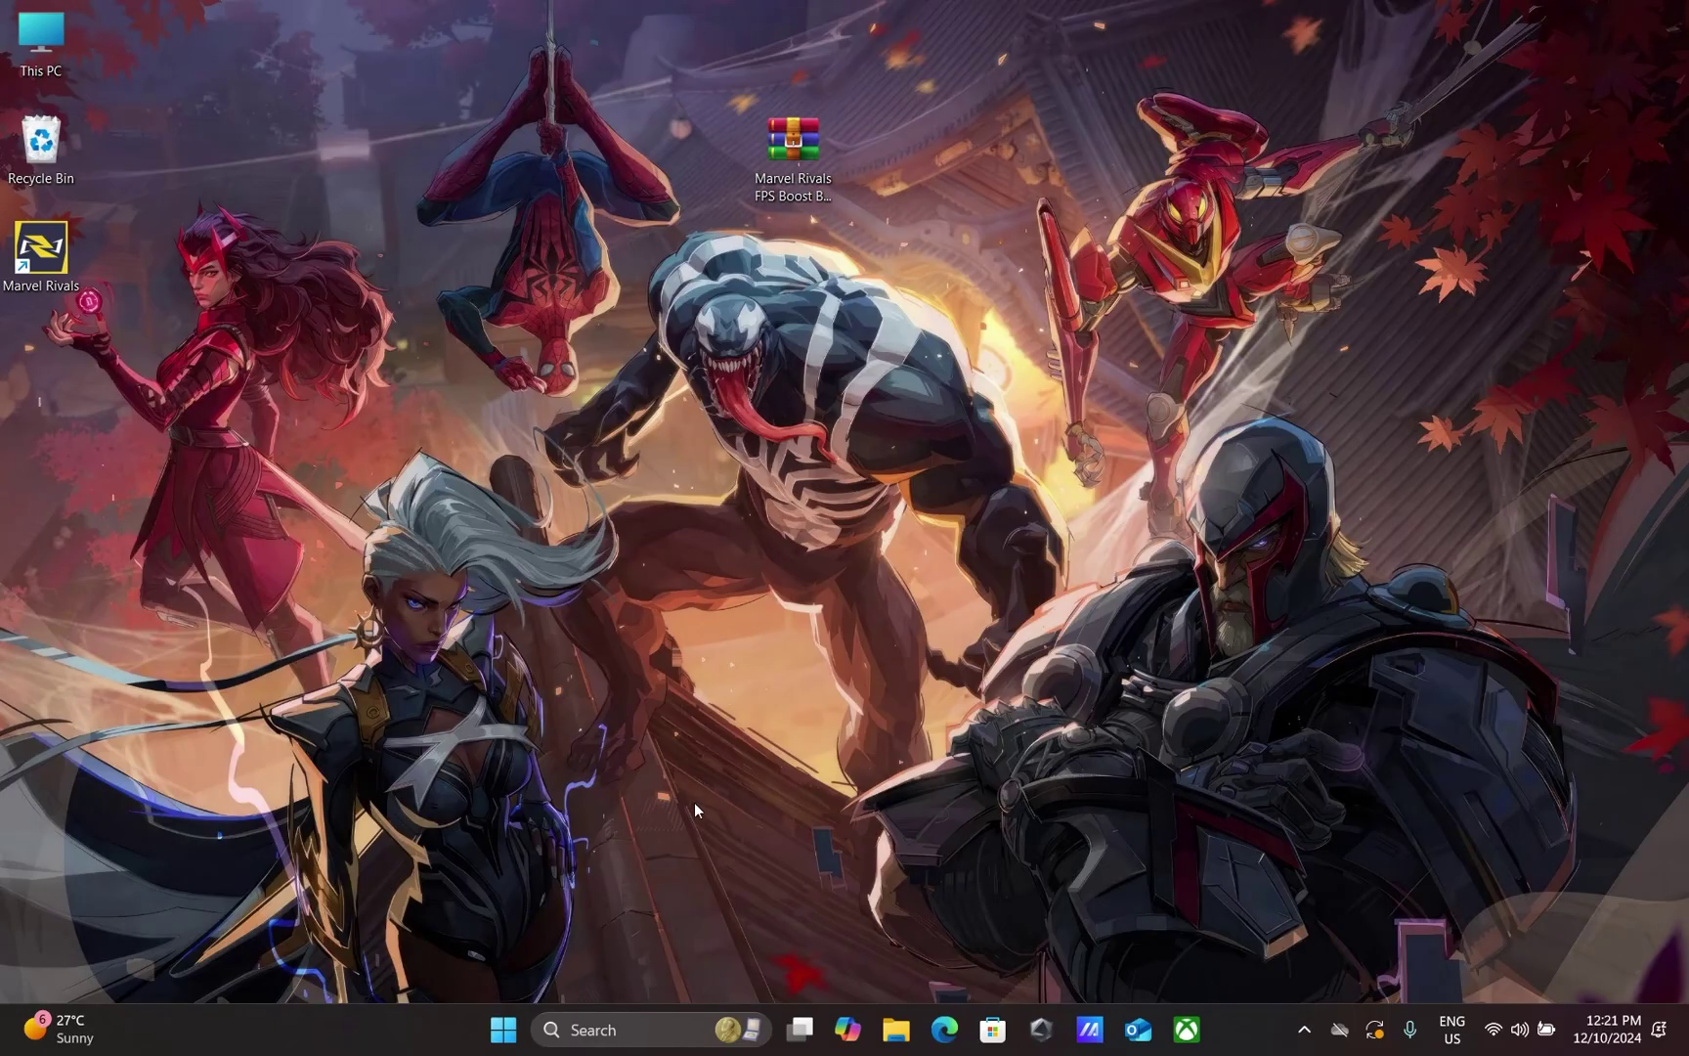
# Step: Search Windows for "restore point" and open the System Protection settings for creating one
pyautogui.click(669, 1026)
pyautogui.write('resto')
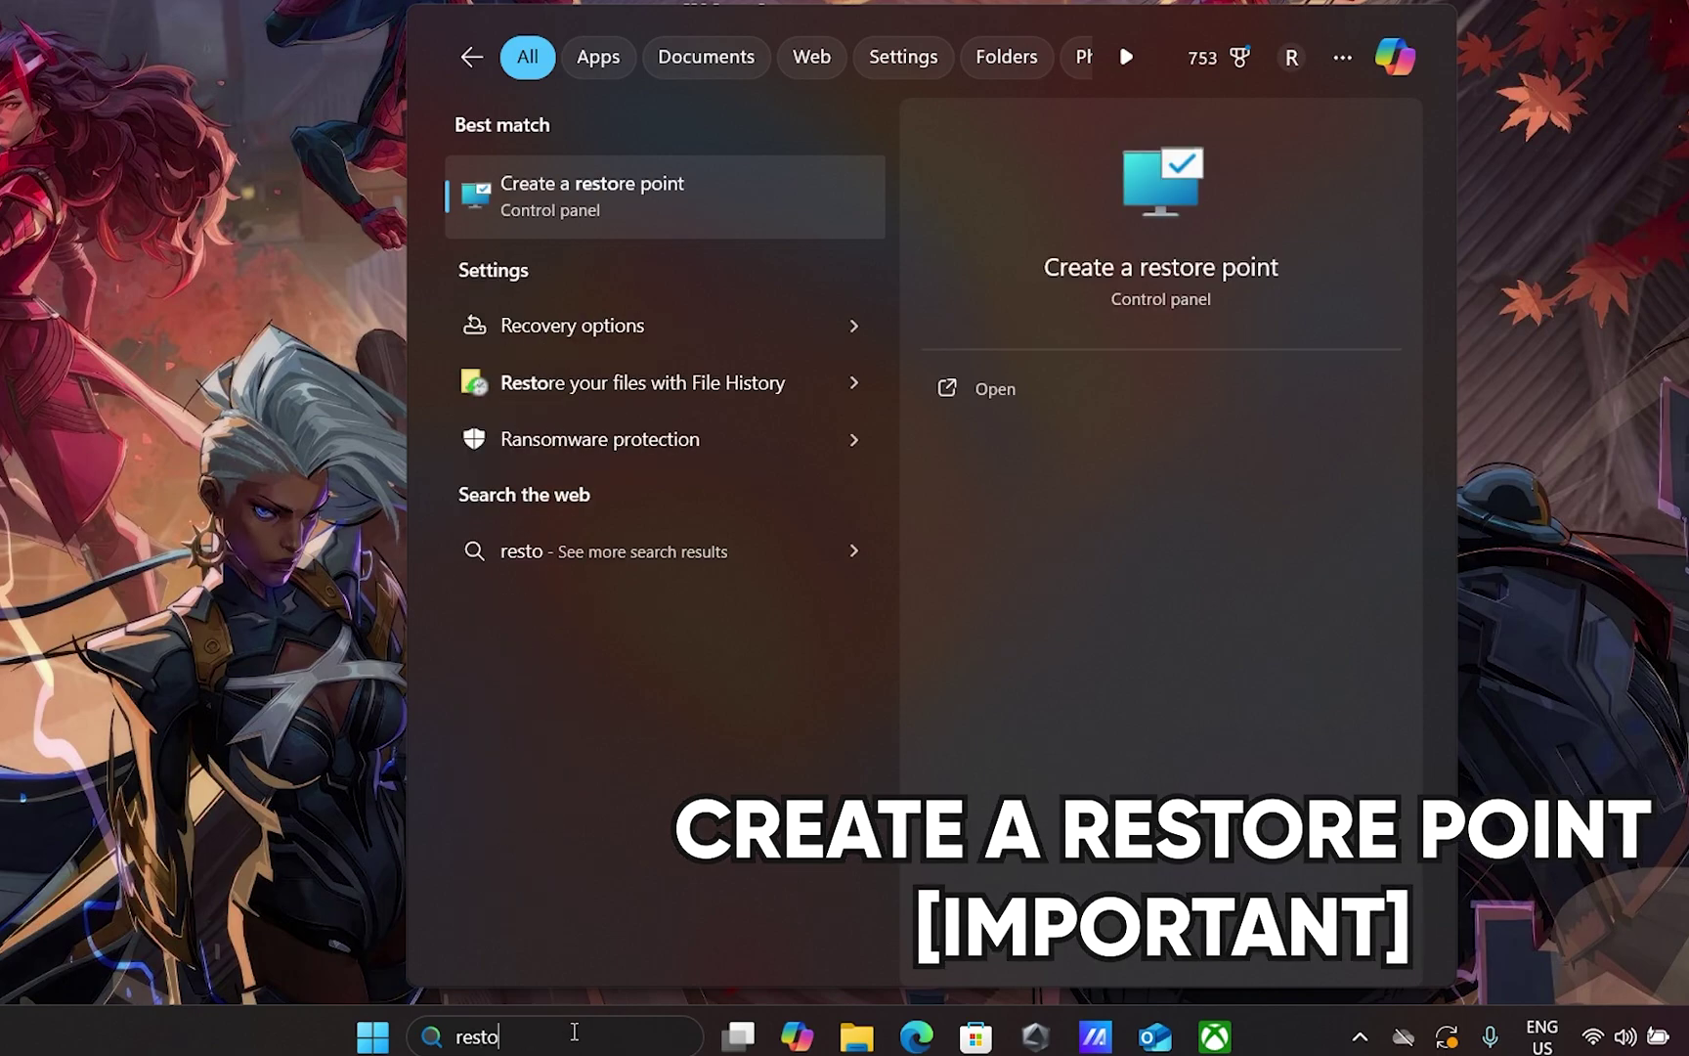
pyautogui.write('re point')
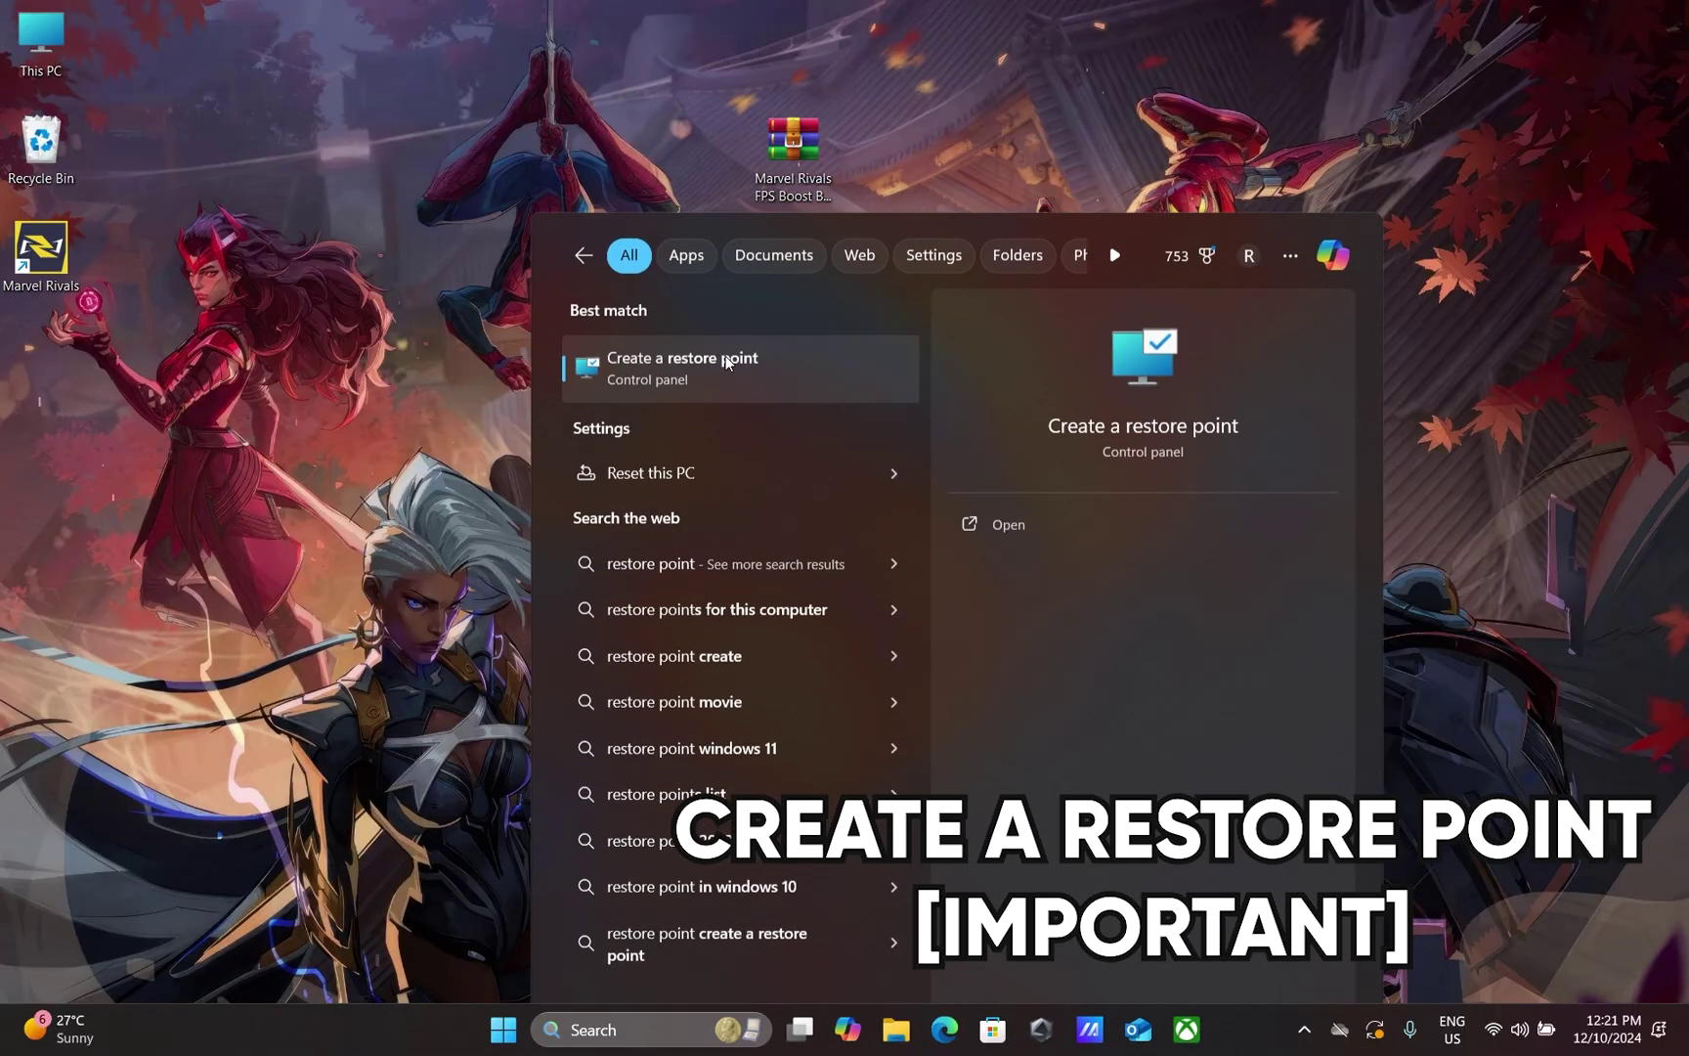
pyautogui.click(625, 225)
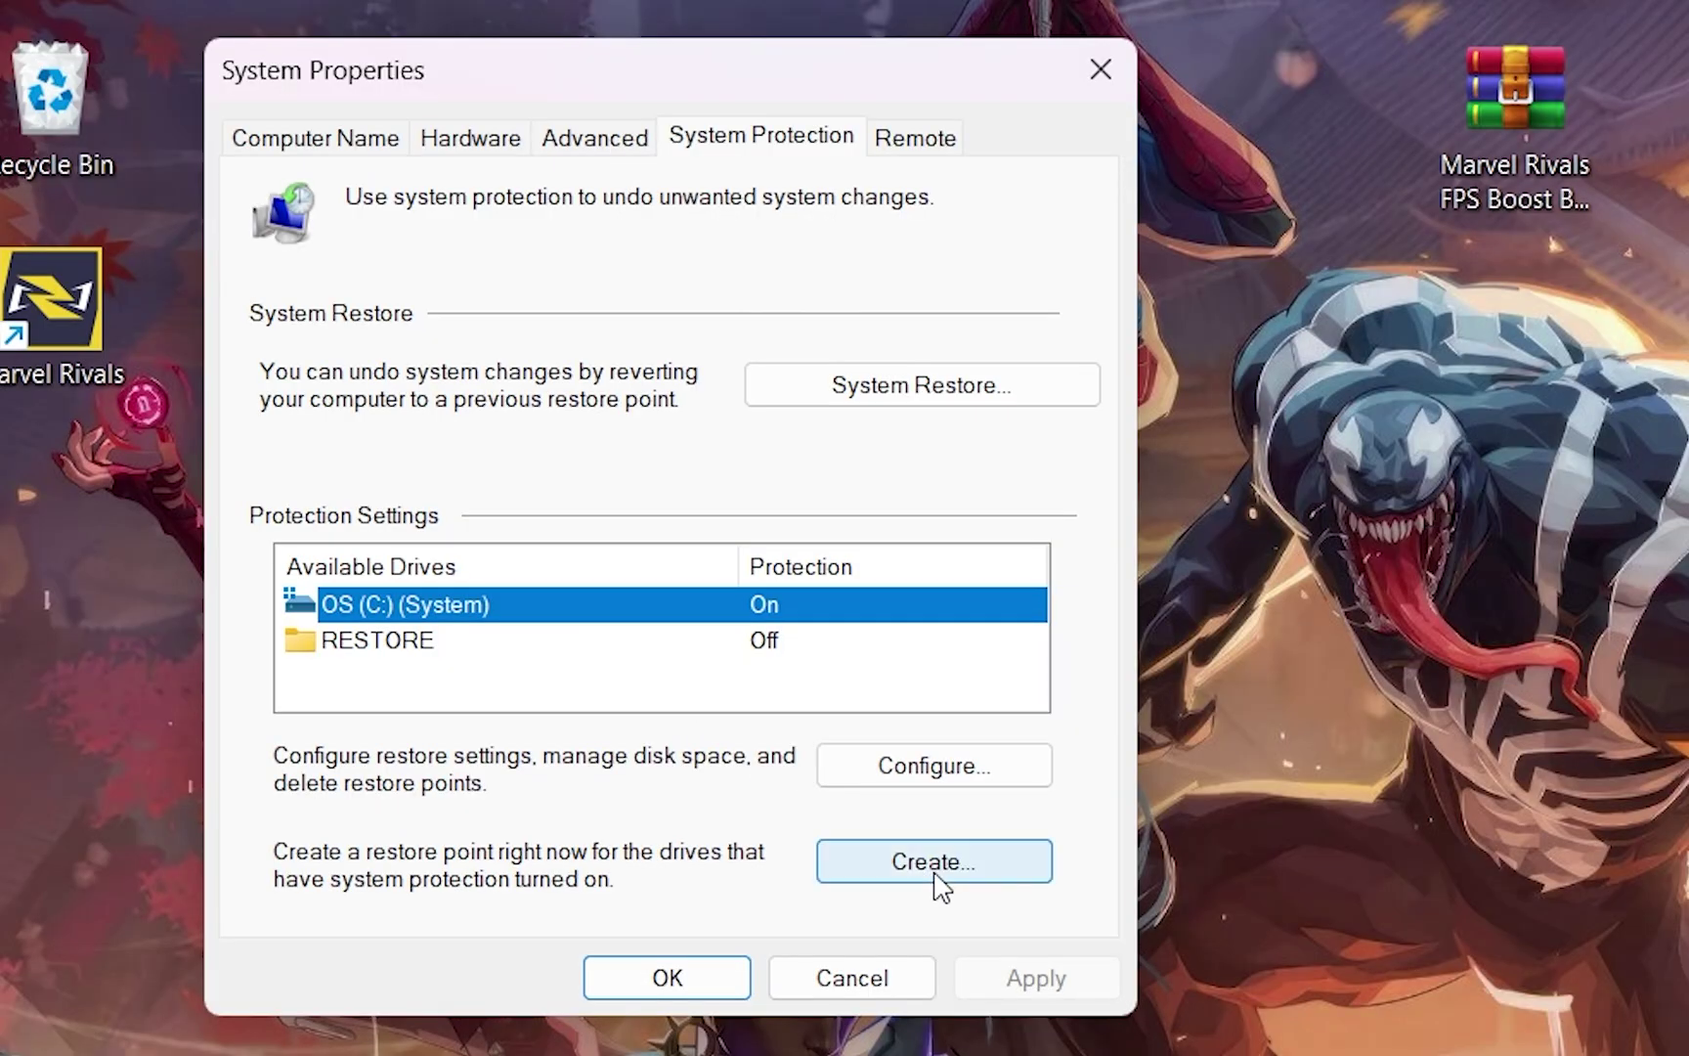
# Step: Create a system restore point with the description "backup 3" and close System Properties
pyautogui.click(954, 865)
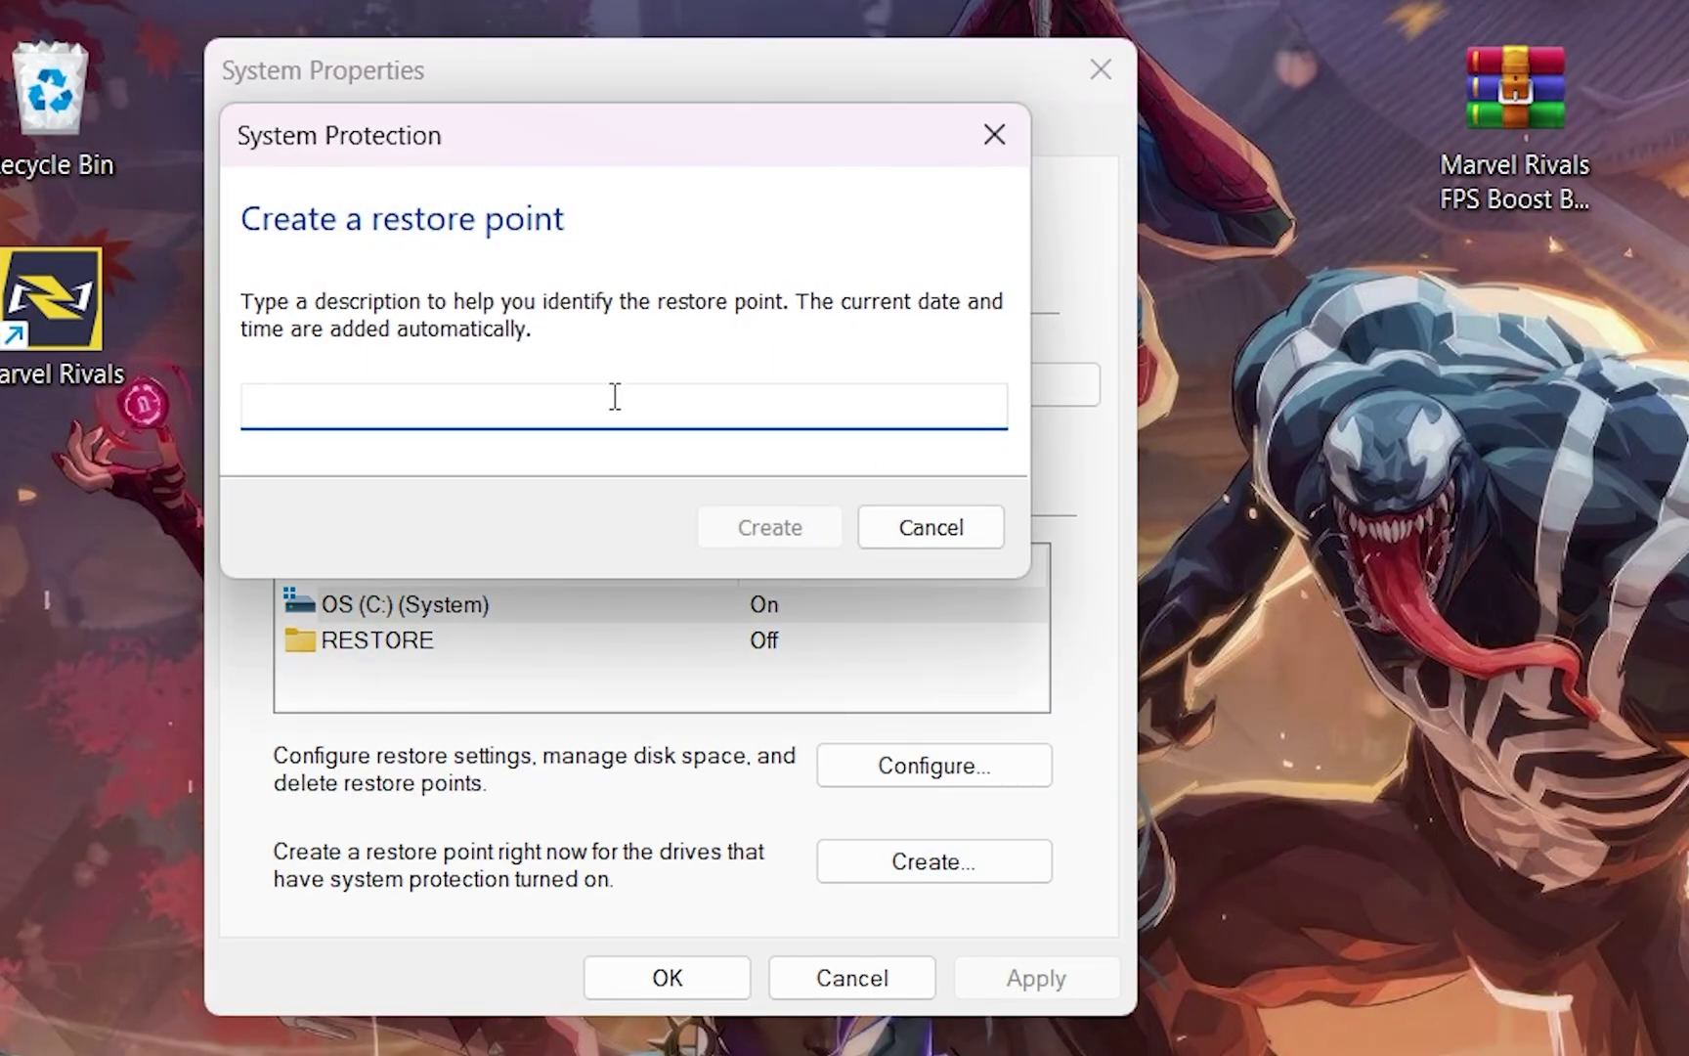
pyautogui.write('backup 3')
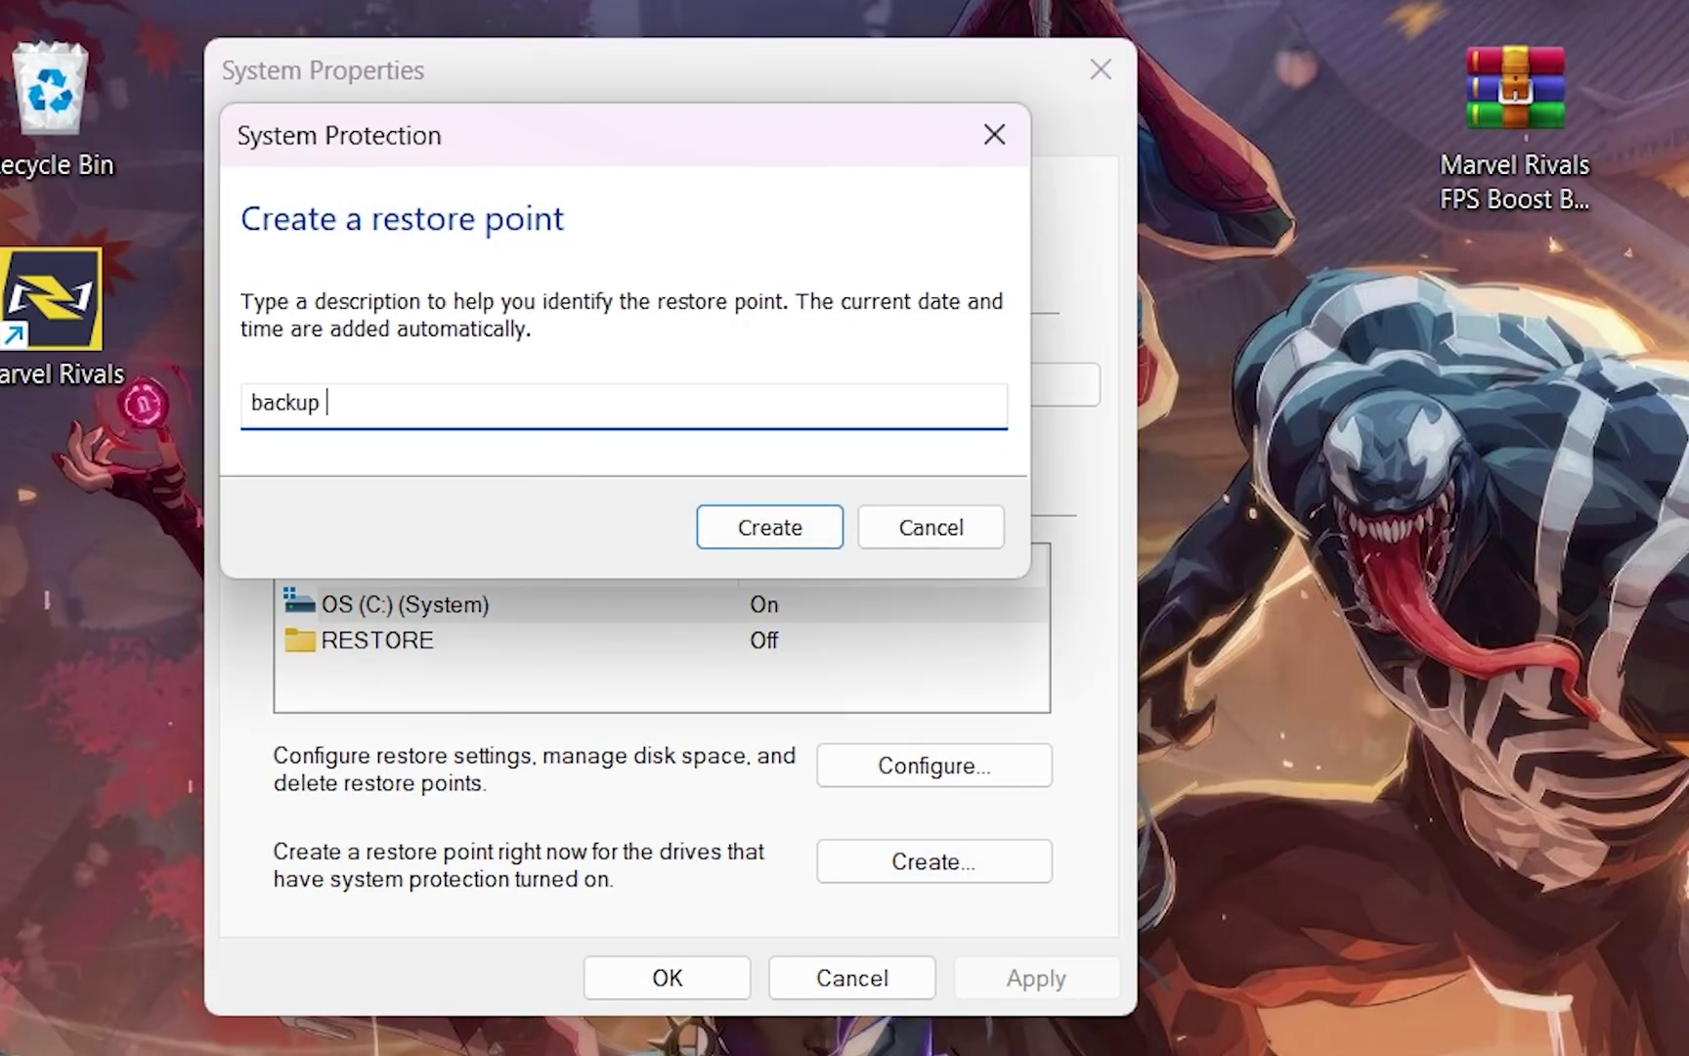
pyautogui.click(748, 533)
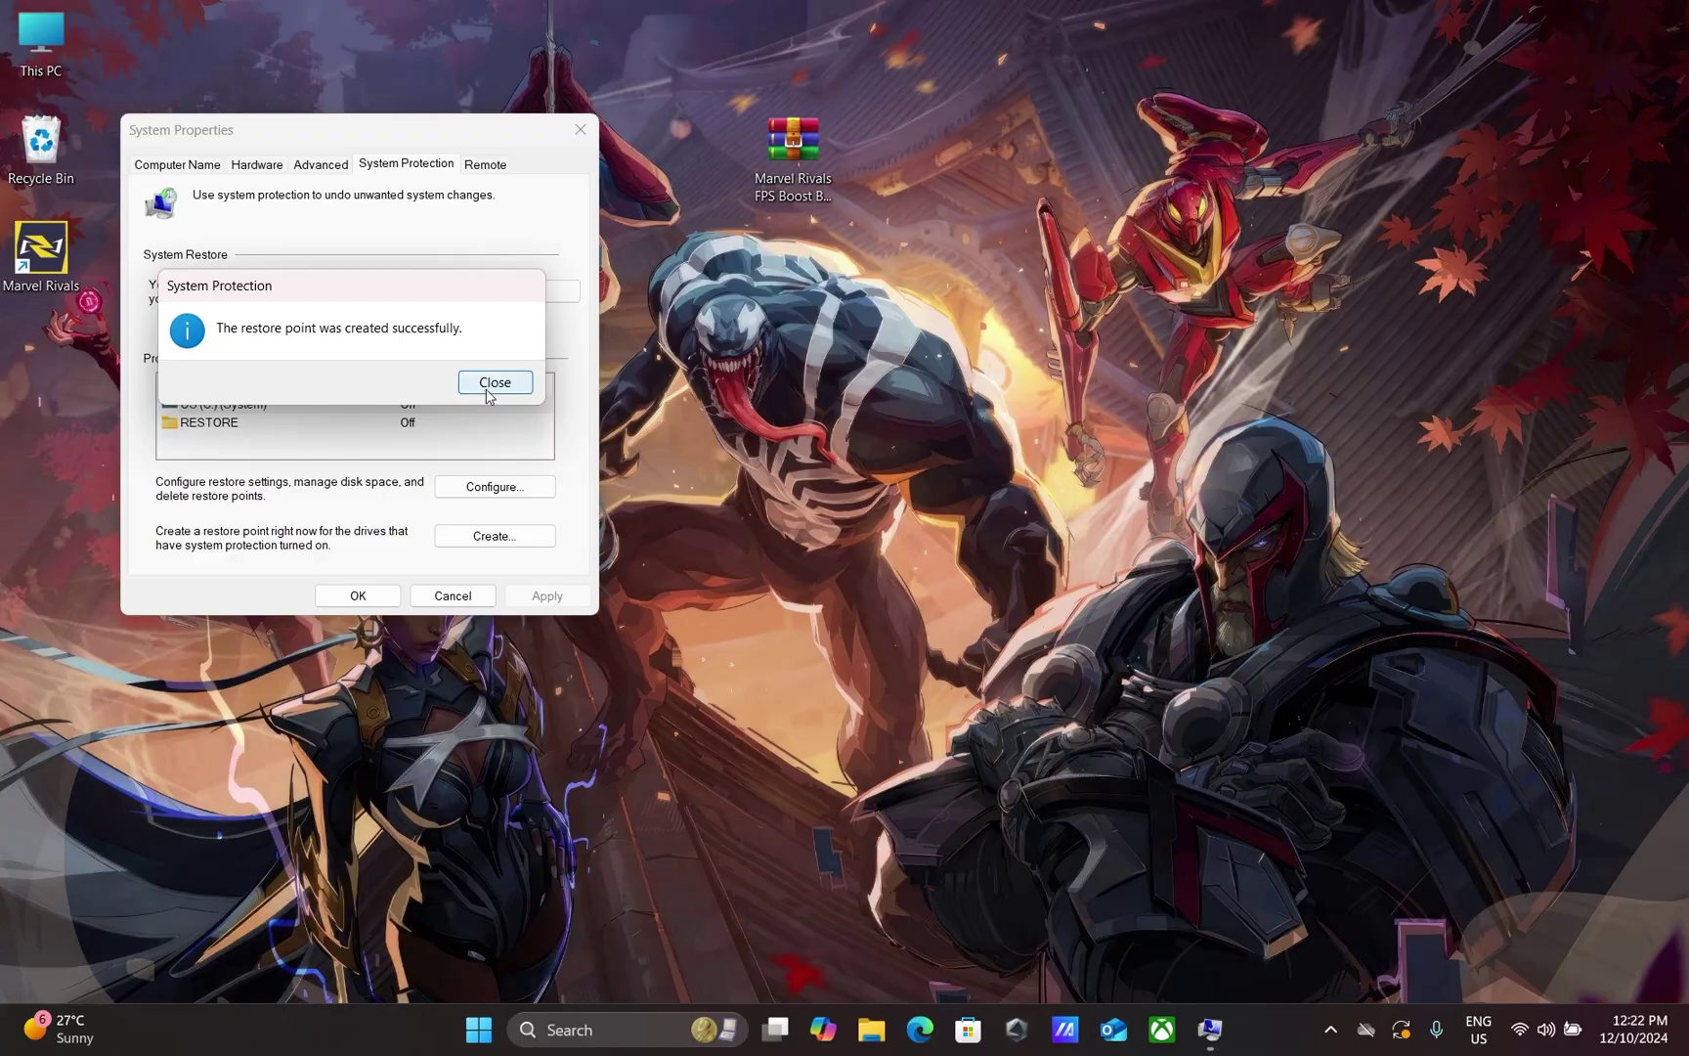
pyautogui.click(934, 562)
pyautogui.click(357, 595)
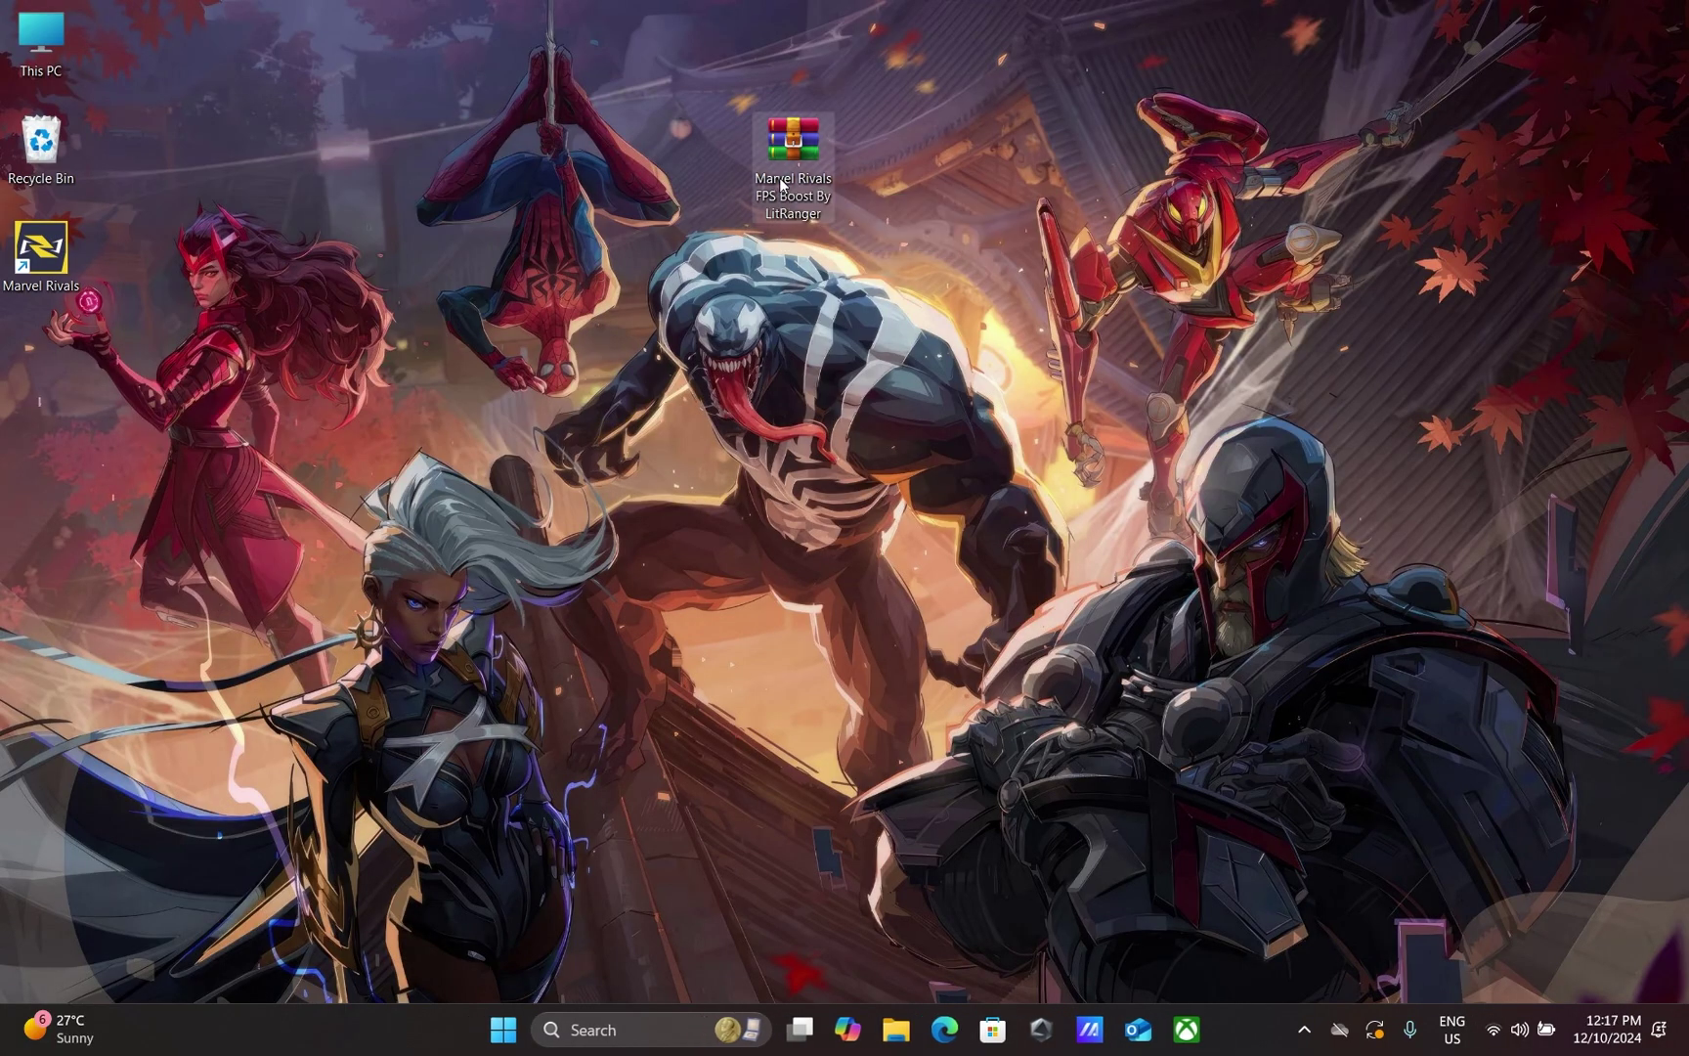
# Step: Extract the Marvel Rivals FPS Boost archive to its own desktop folder and place that folder between the desktop shortcuts and the archive
pyautogui.rightClick(781, 184)
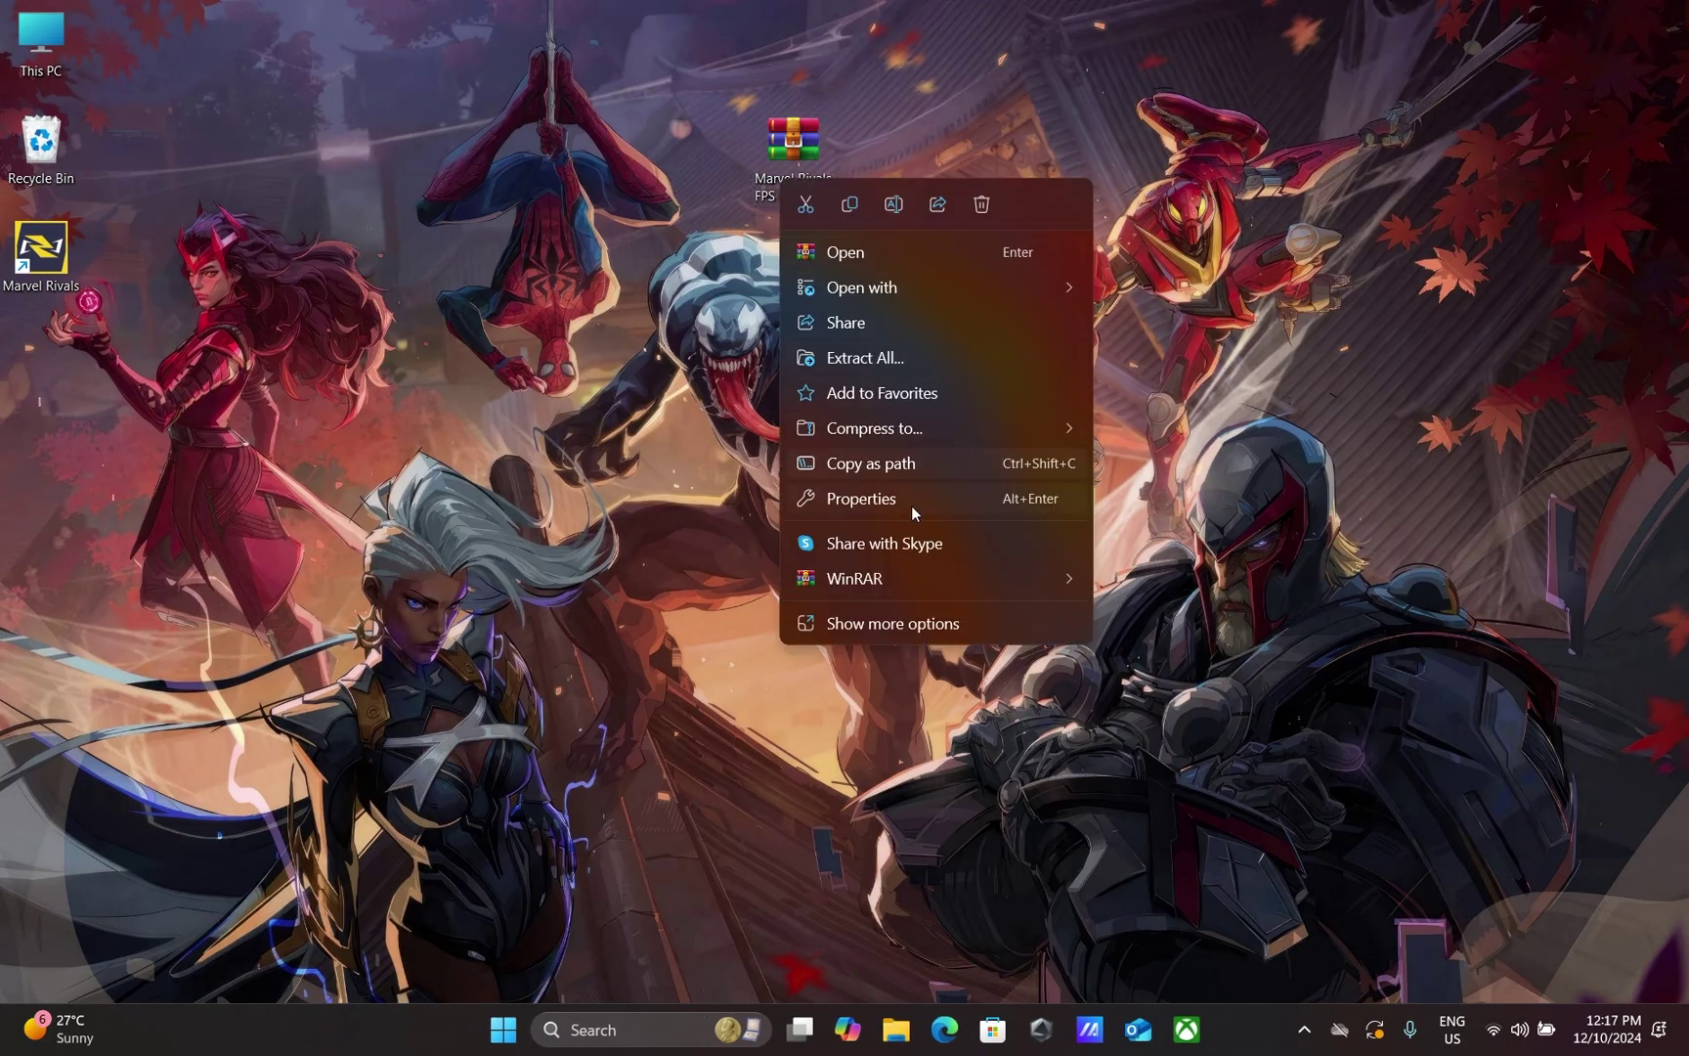
pyautogui.moveTo(894, 575)
pyautogui.click(1179, 688)
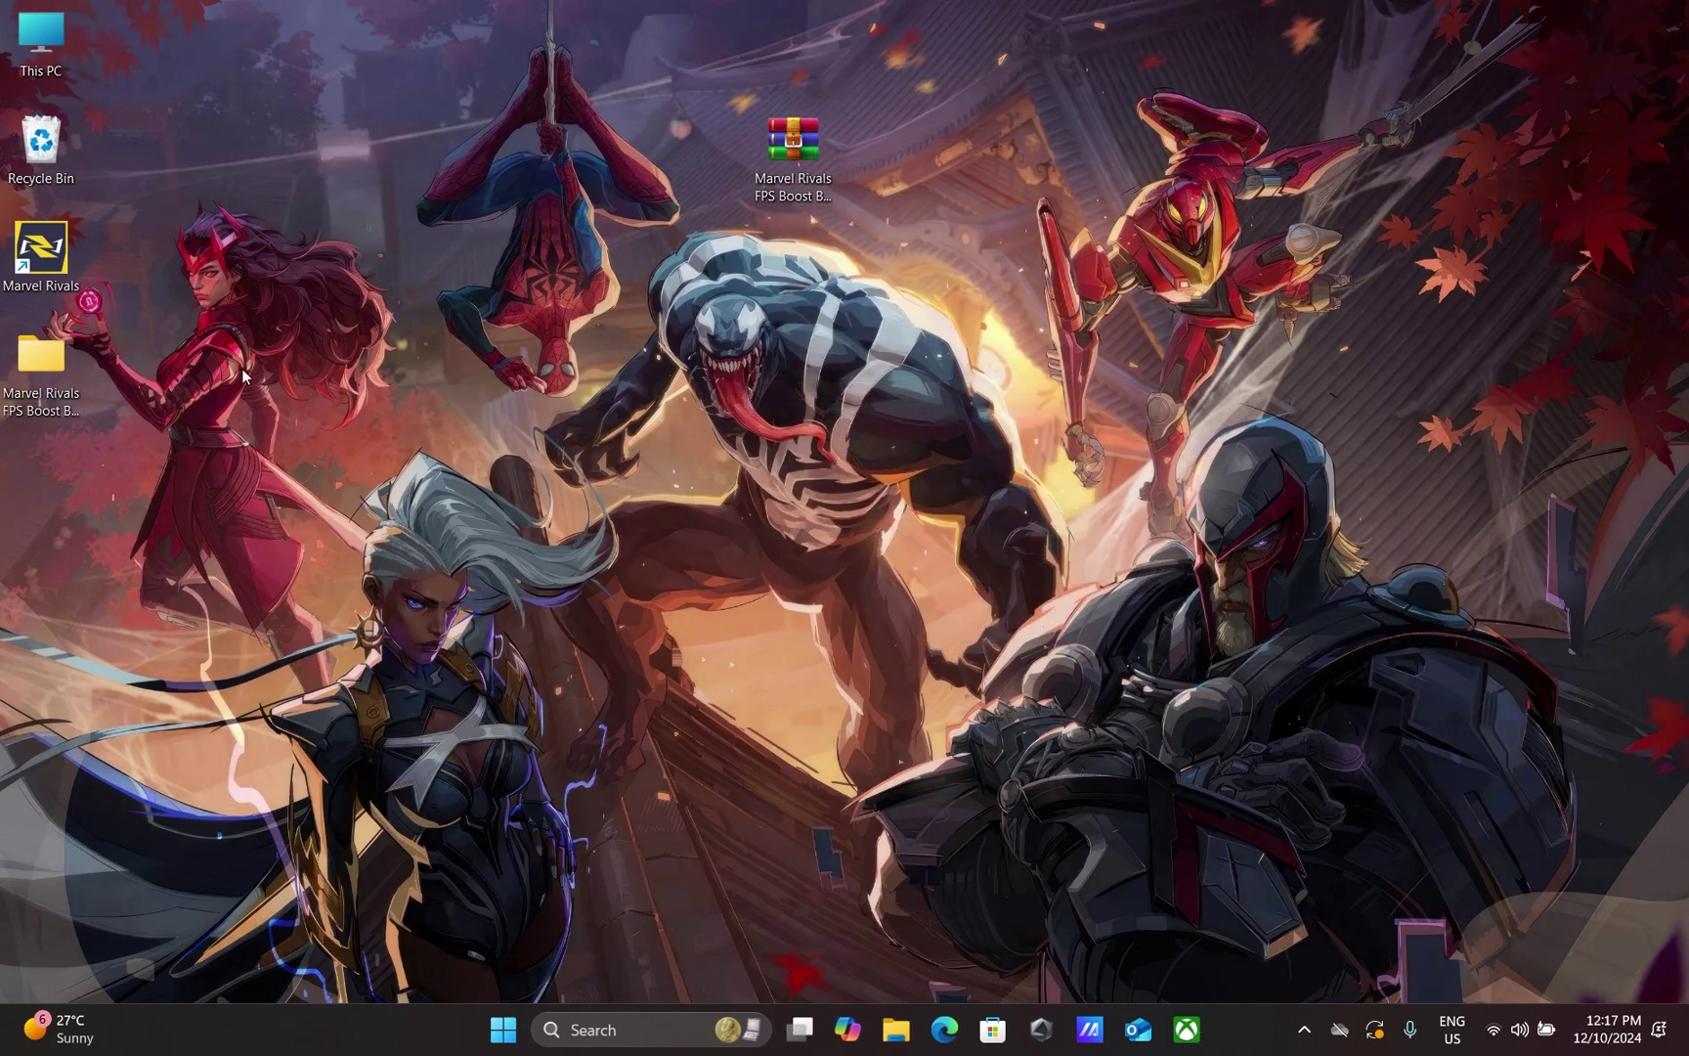
pyautogui.moveTo(40, 362); pyautogui.dragTo(362, 161)
pyautogui.moveTo(490, 27)
pyautogui.mouseDown()
pyautogui.moveTo(656, 416)
pyautogui.moveTo(269, 314)
pyautogui.mouseUp()
# Step: Open the extracted Marvel Rivals FPS Boost folder in a maximized window and go into its 1 - Cleanup subfolder
pyautogui.doubleClick(375, 162)
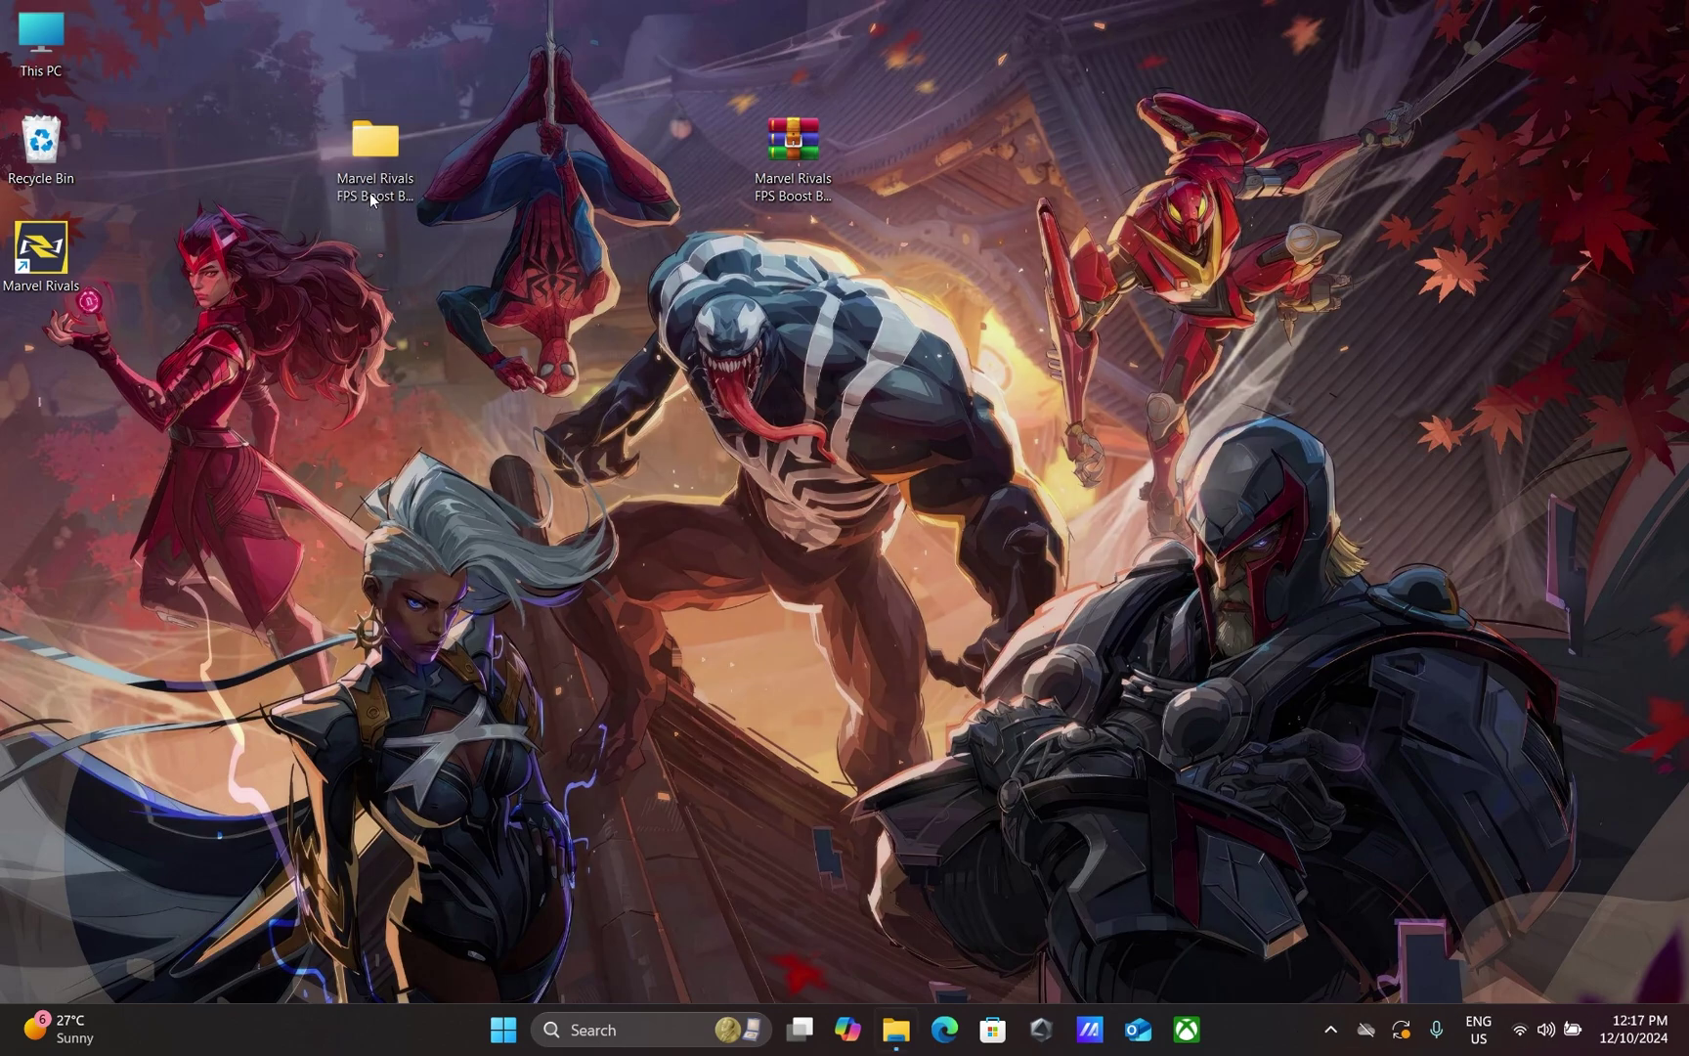
pyautogui.moveTo(889, 523); pyautogui.dragTo(705, 283)
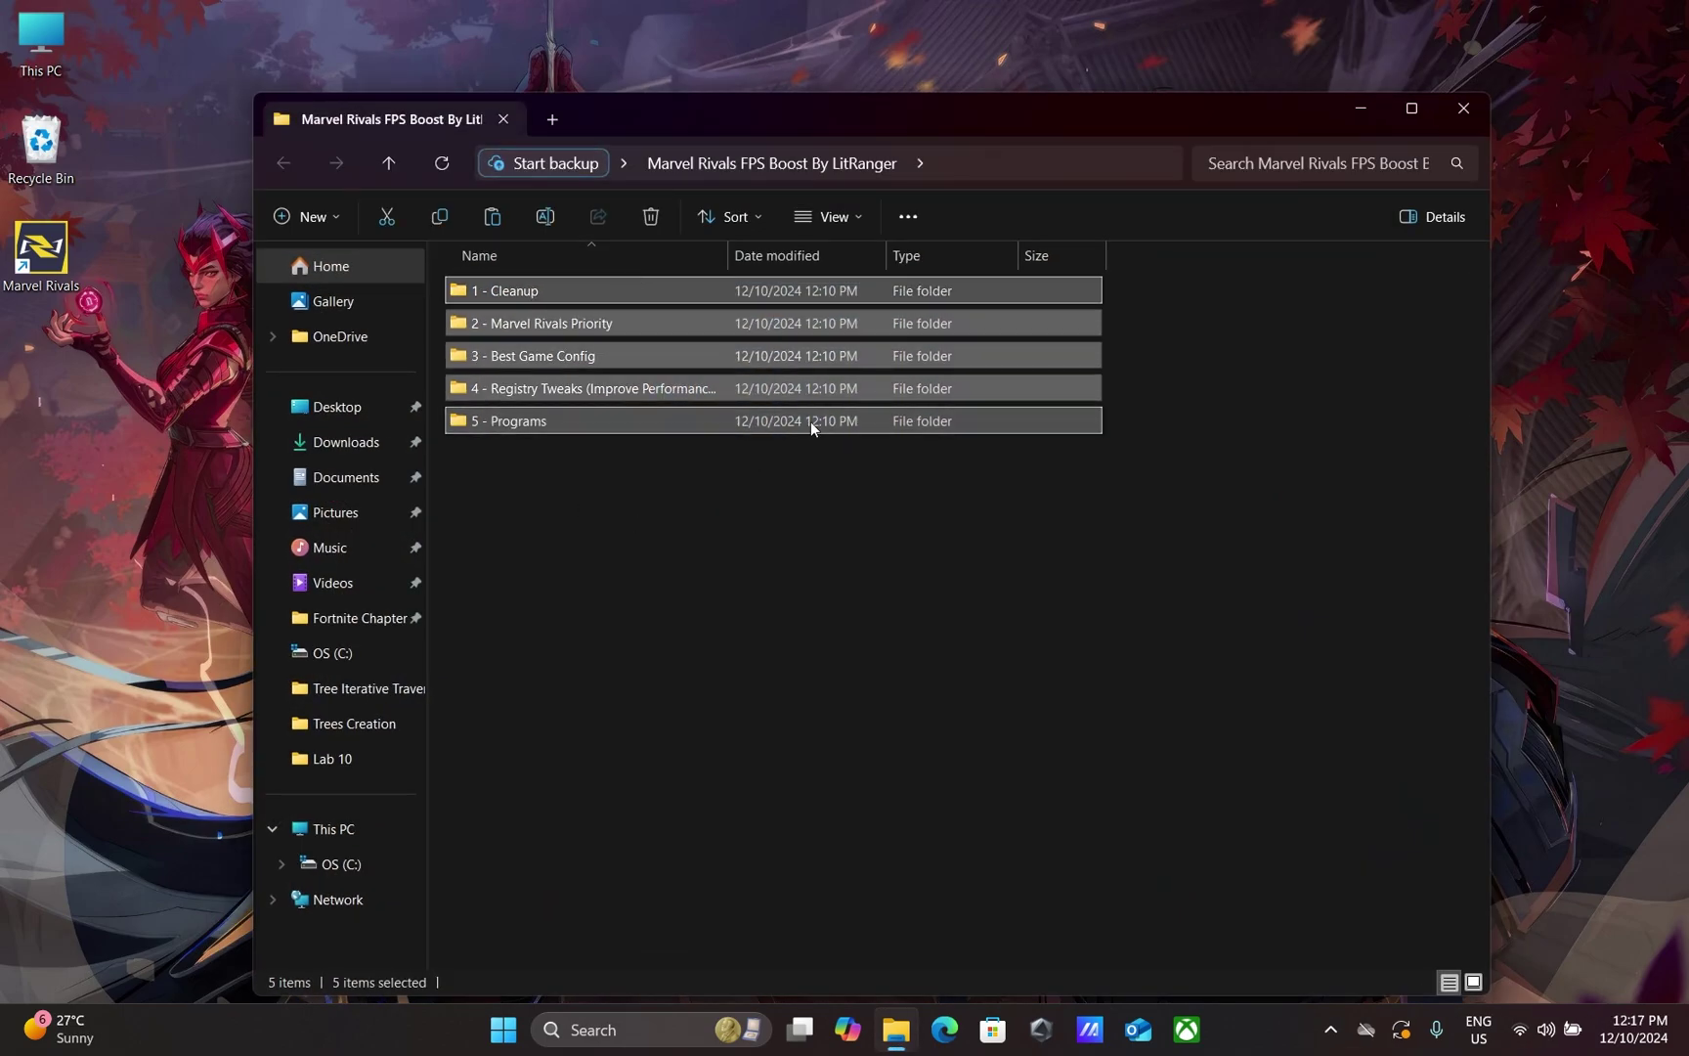
pyautogui.doubleClick(931, 117)
pyautogui.doubleClick(479, 192)
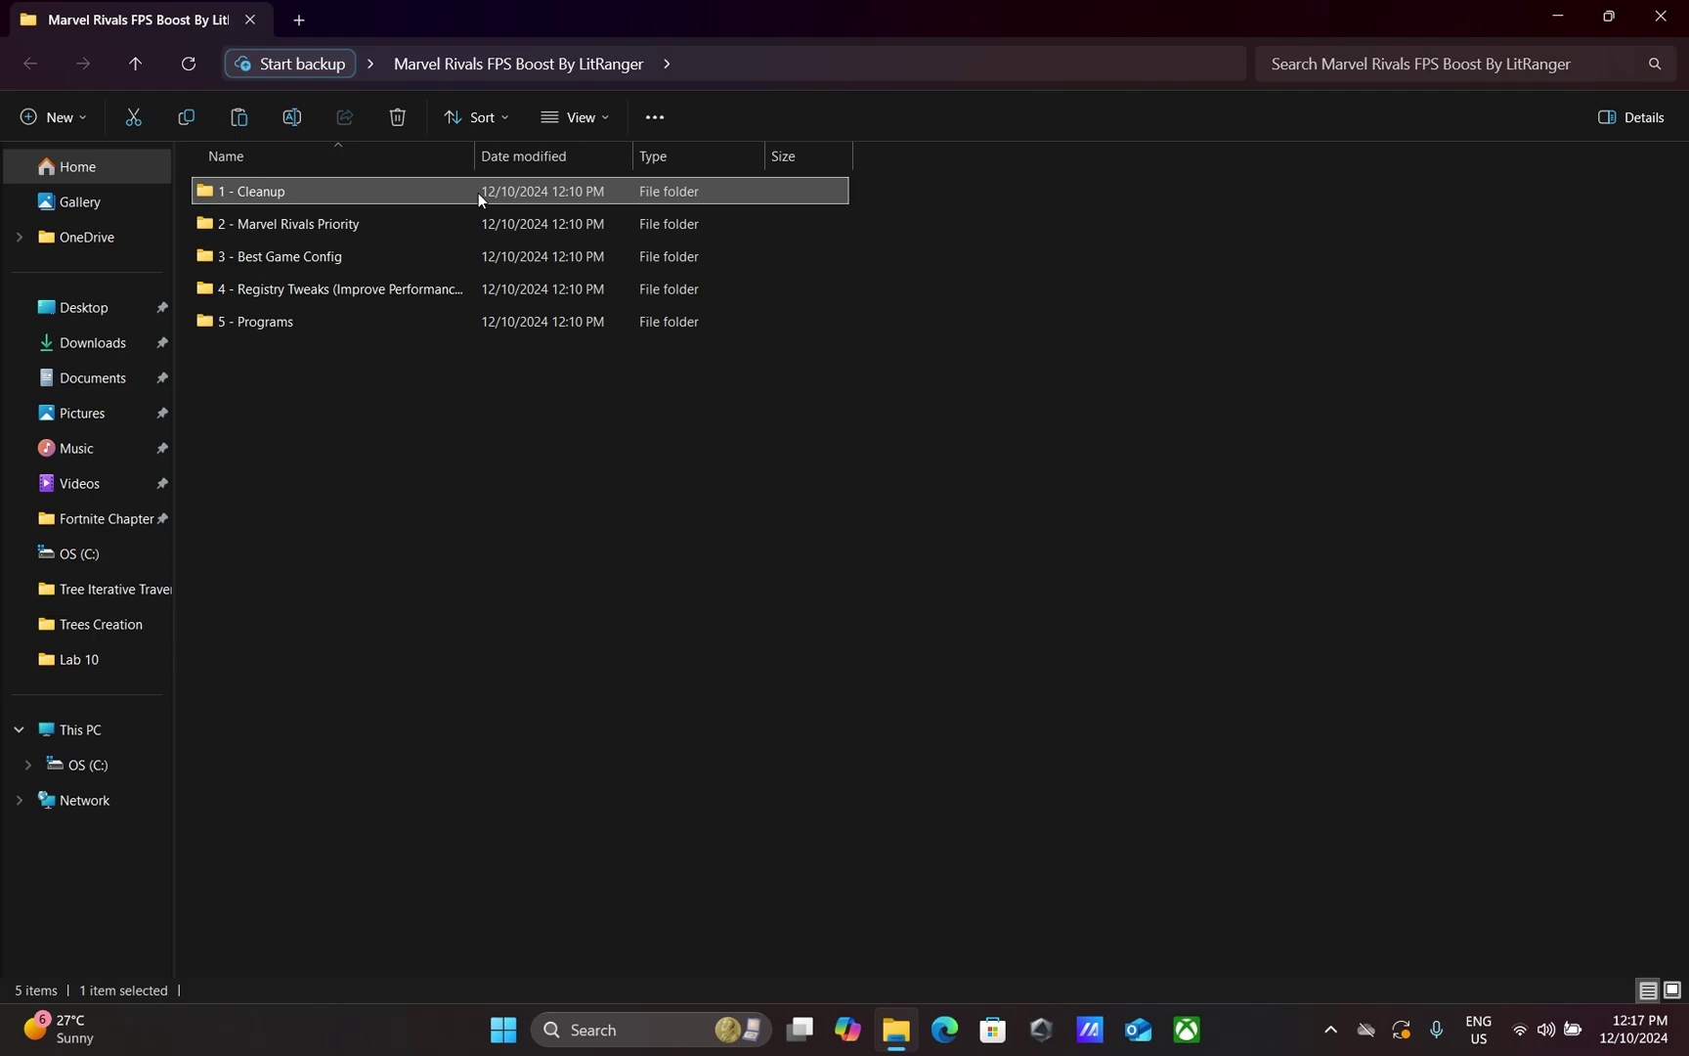
pyautogui.moveTo(753, 387); pyautogui.dragTo(444, 159)
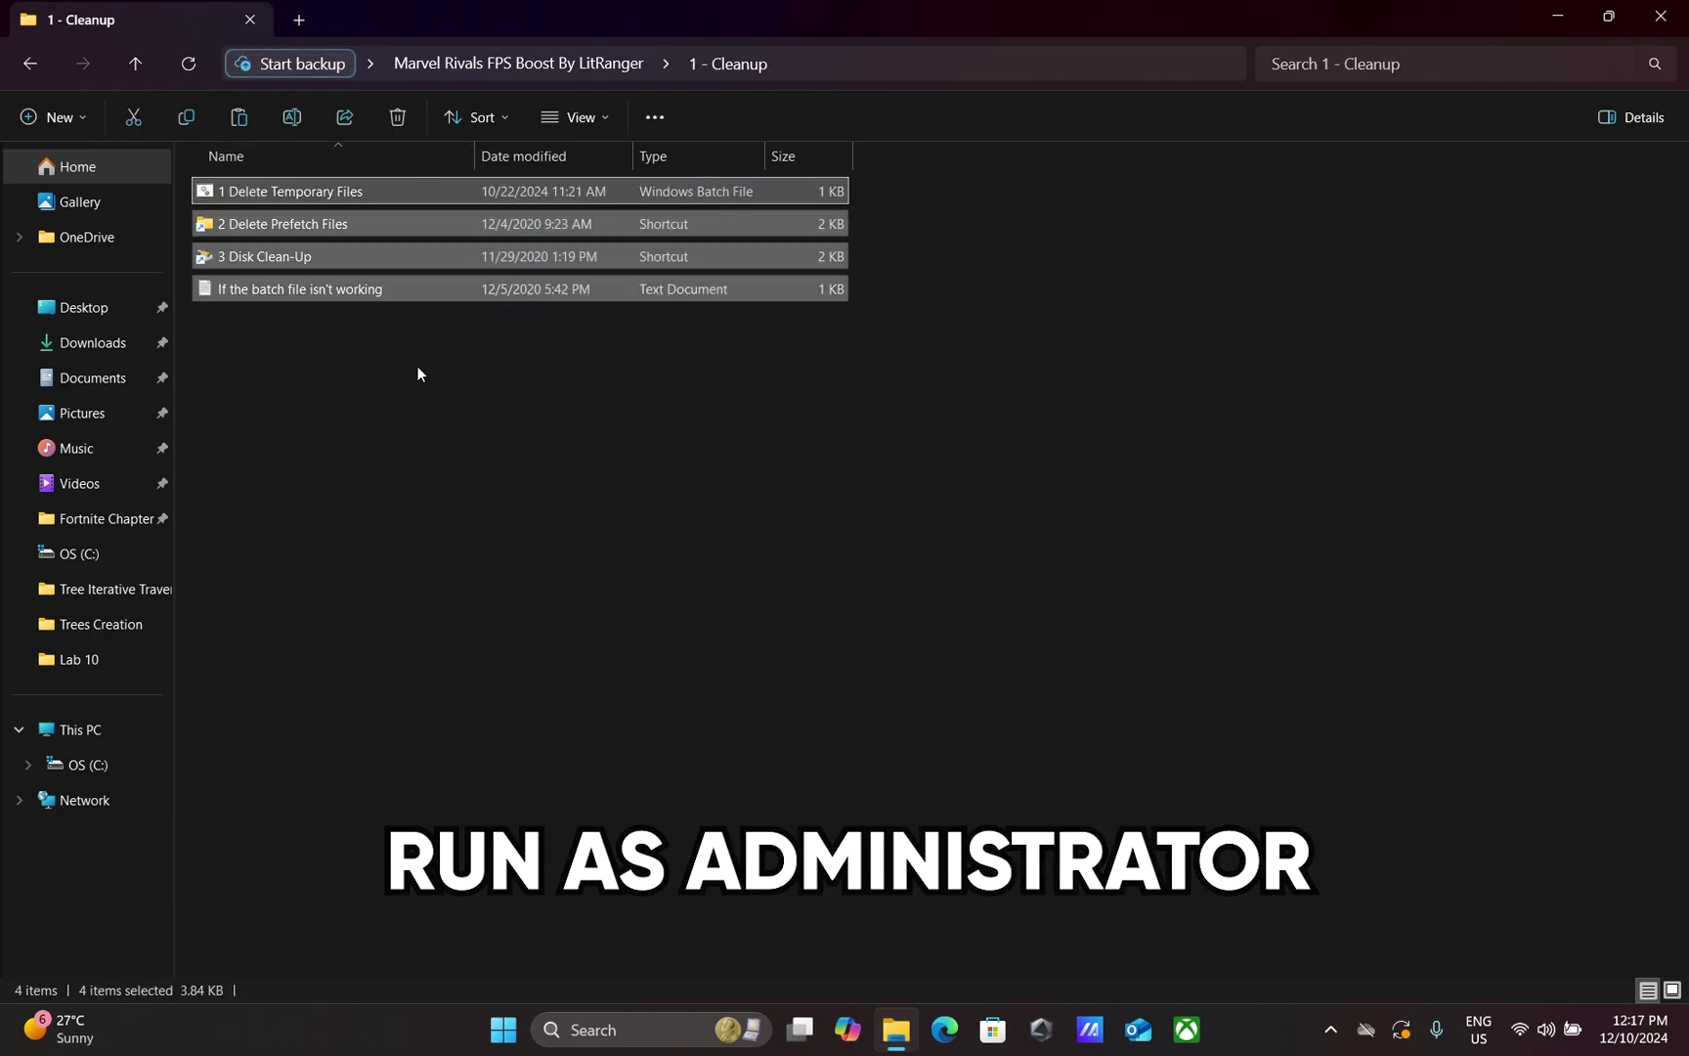
pyautogui.click(423, 371)
# Step: Run the 1 Delete Temporary Files batch file as administrator and dismiss its console window
pyautogui.click(433, 194)
pyautogui.rightClick(435, 194)
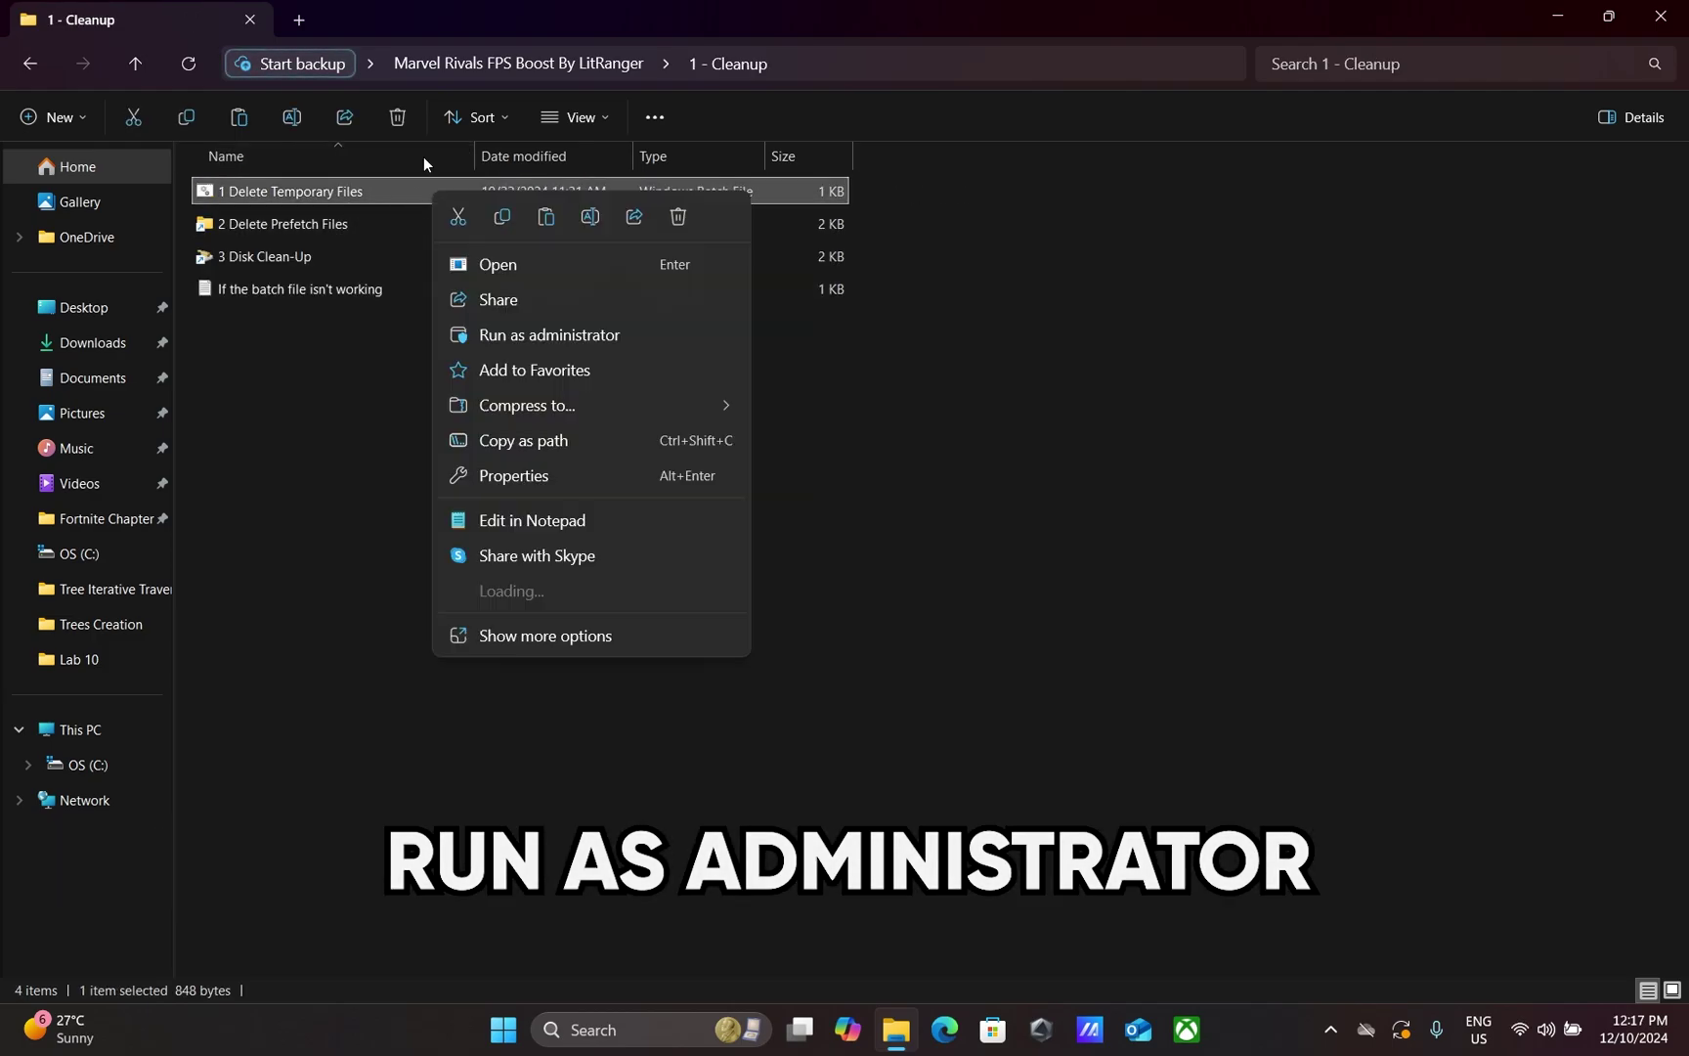
pyautogui.click(581, 331)
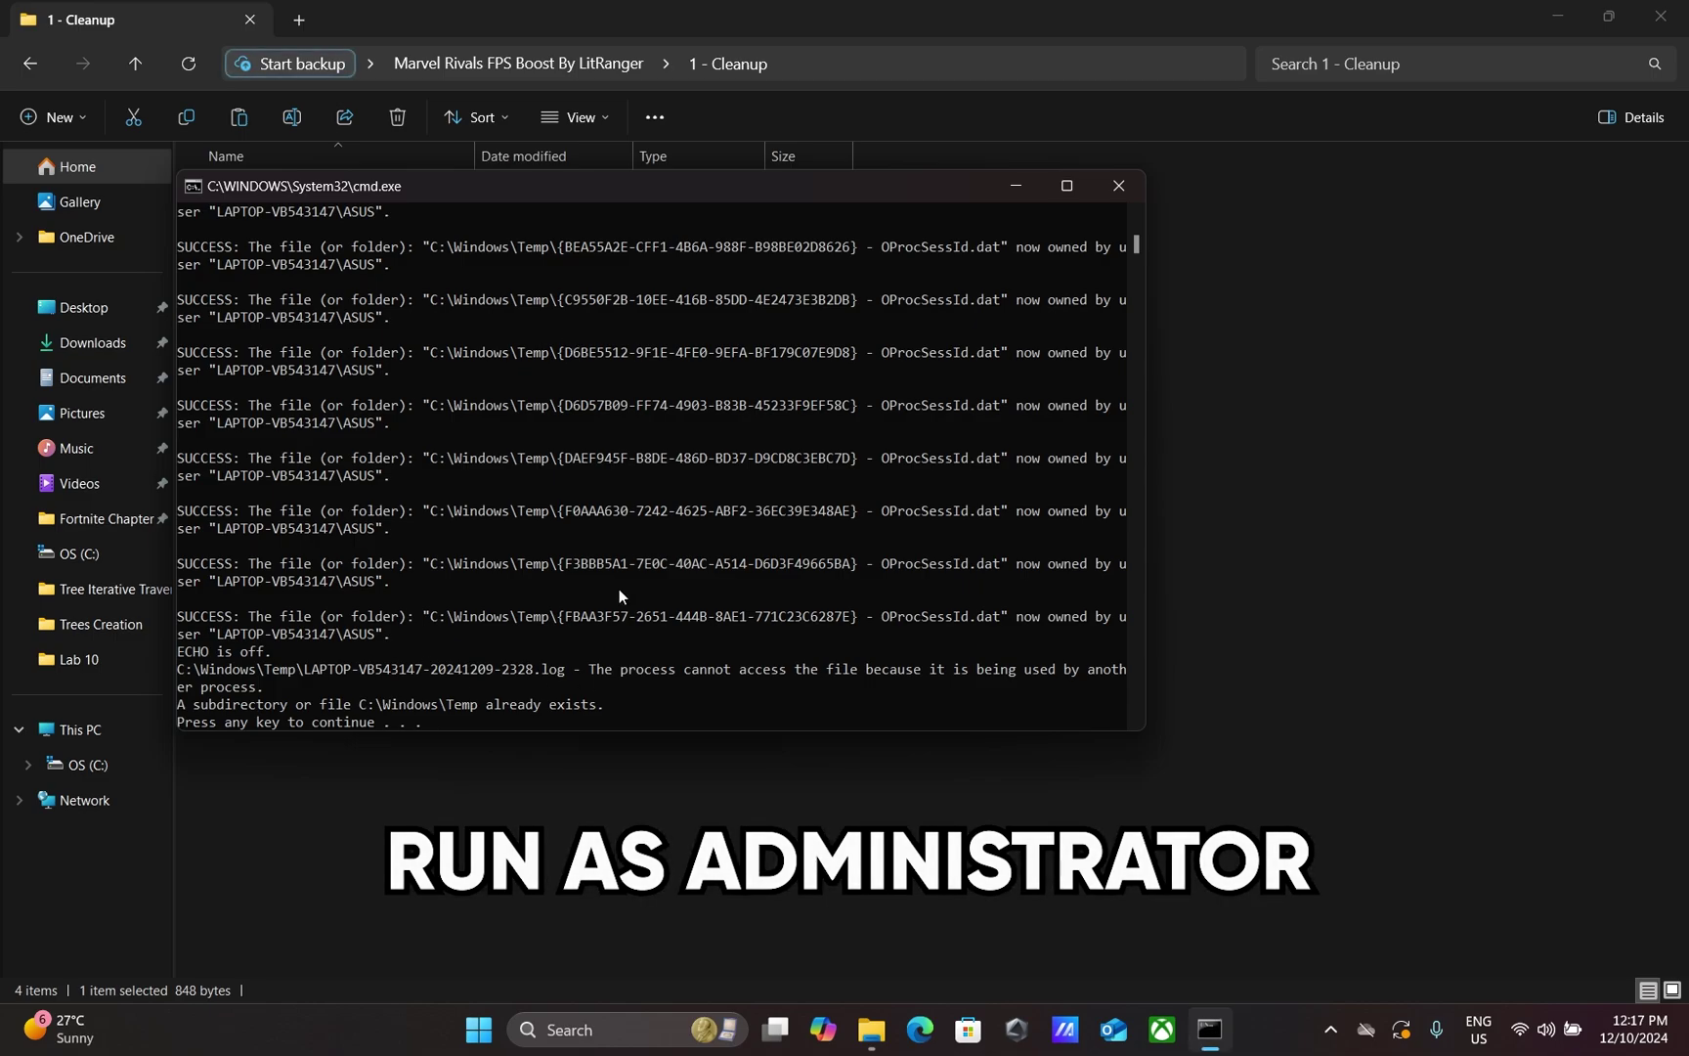
pyautogui.press('Return')
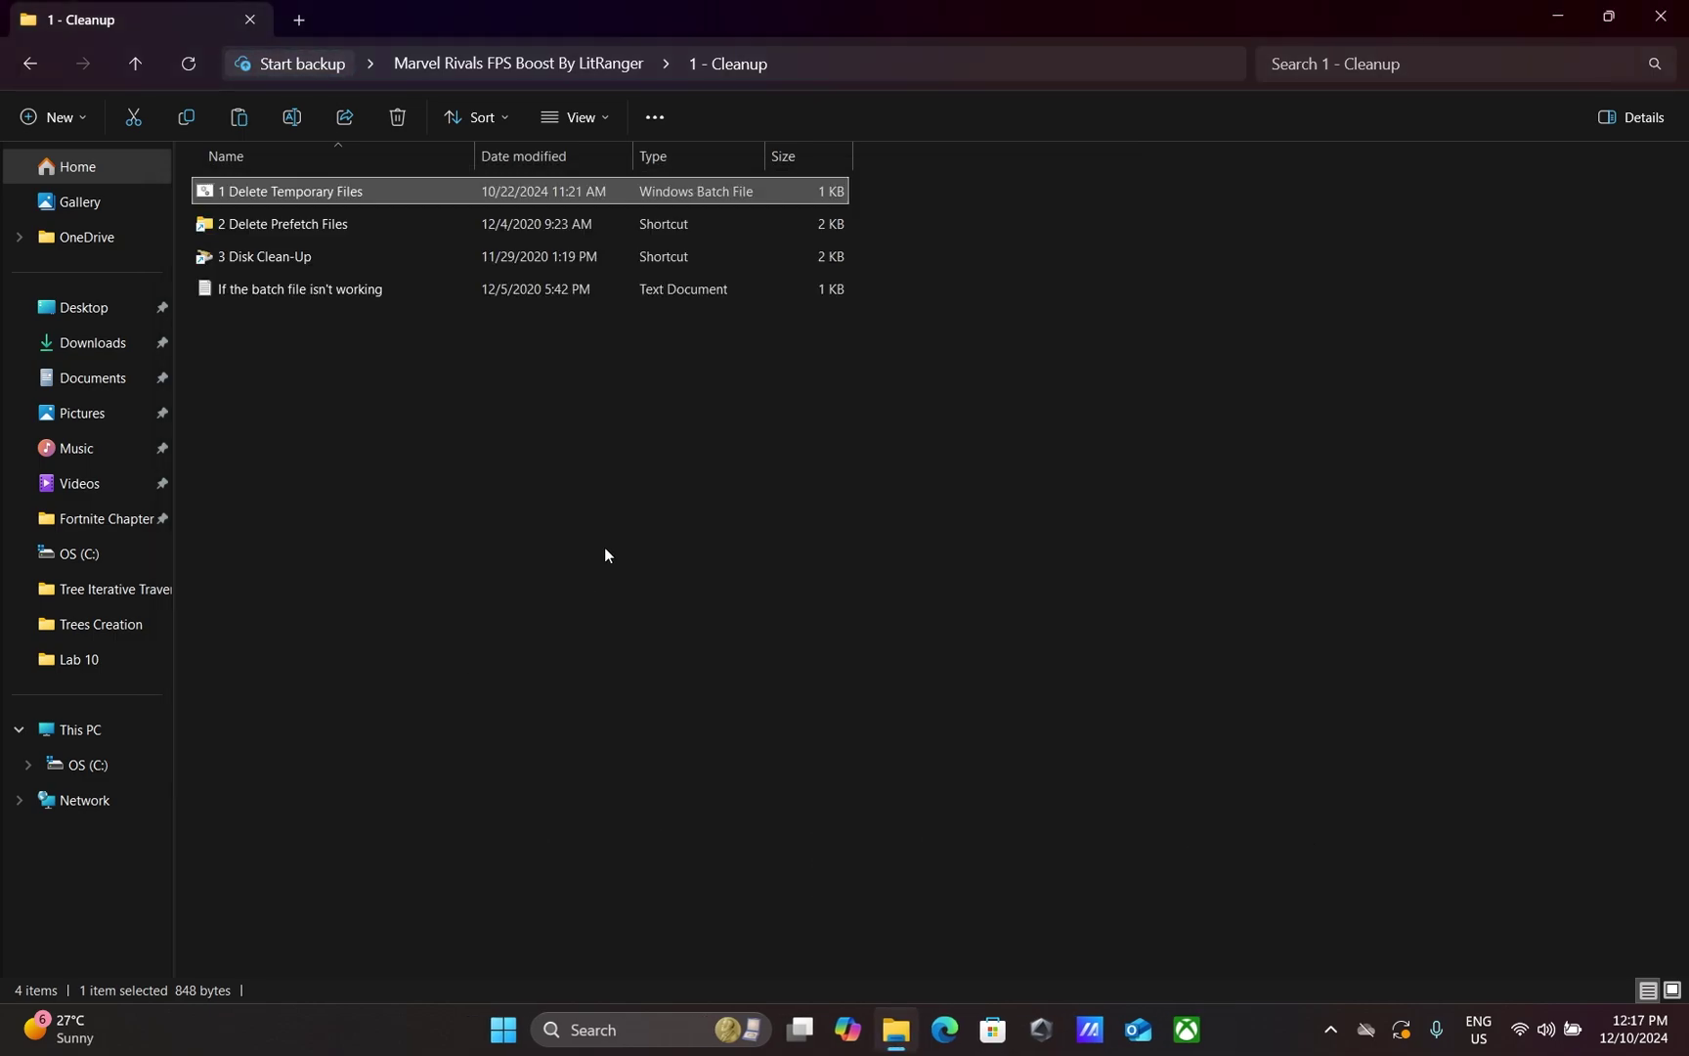
# Step: Open the 2 Delete Prefetch Files shortcut with access granted, permanently delete everything in Prefetch, and return to the 1 - Cleanup folder
pyautogui.doubleClick(356, 216)
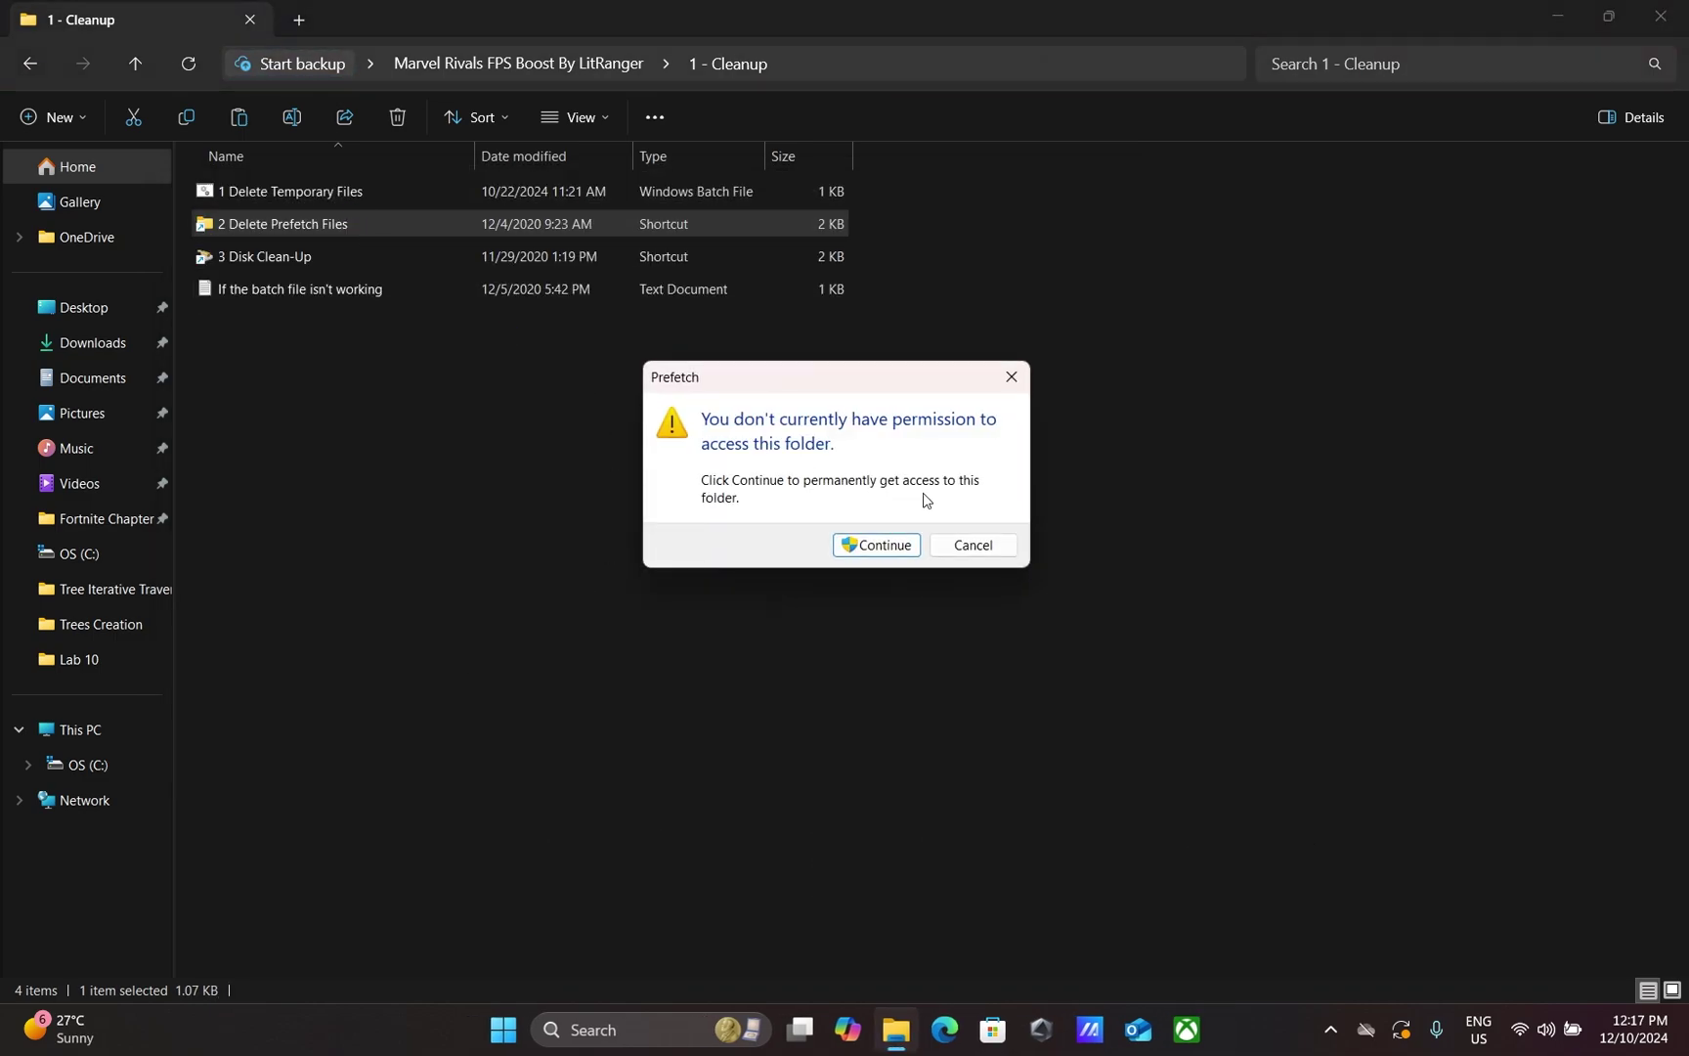
pyautogui.click(877, 545)
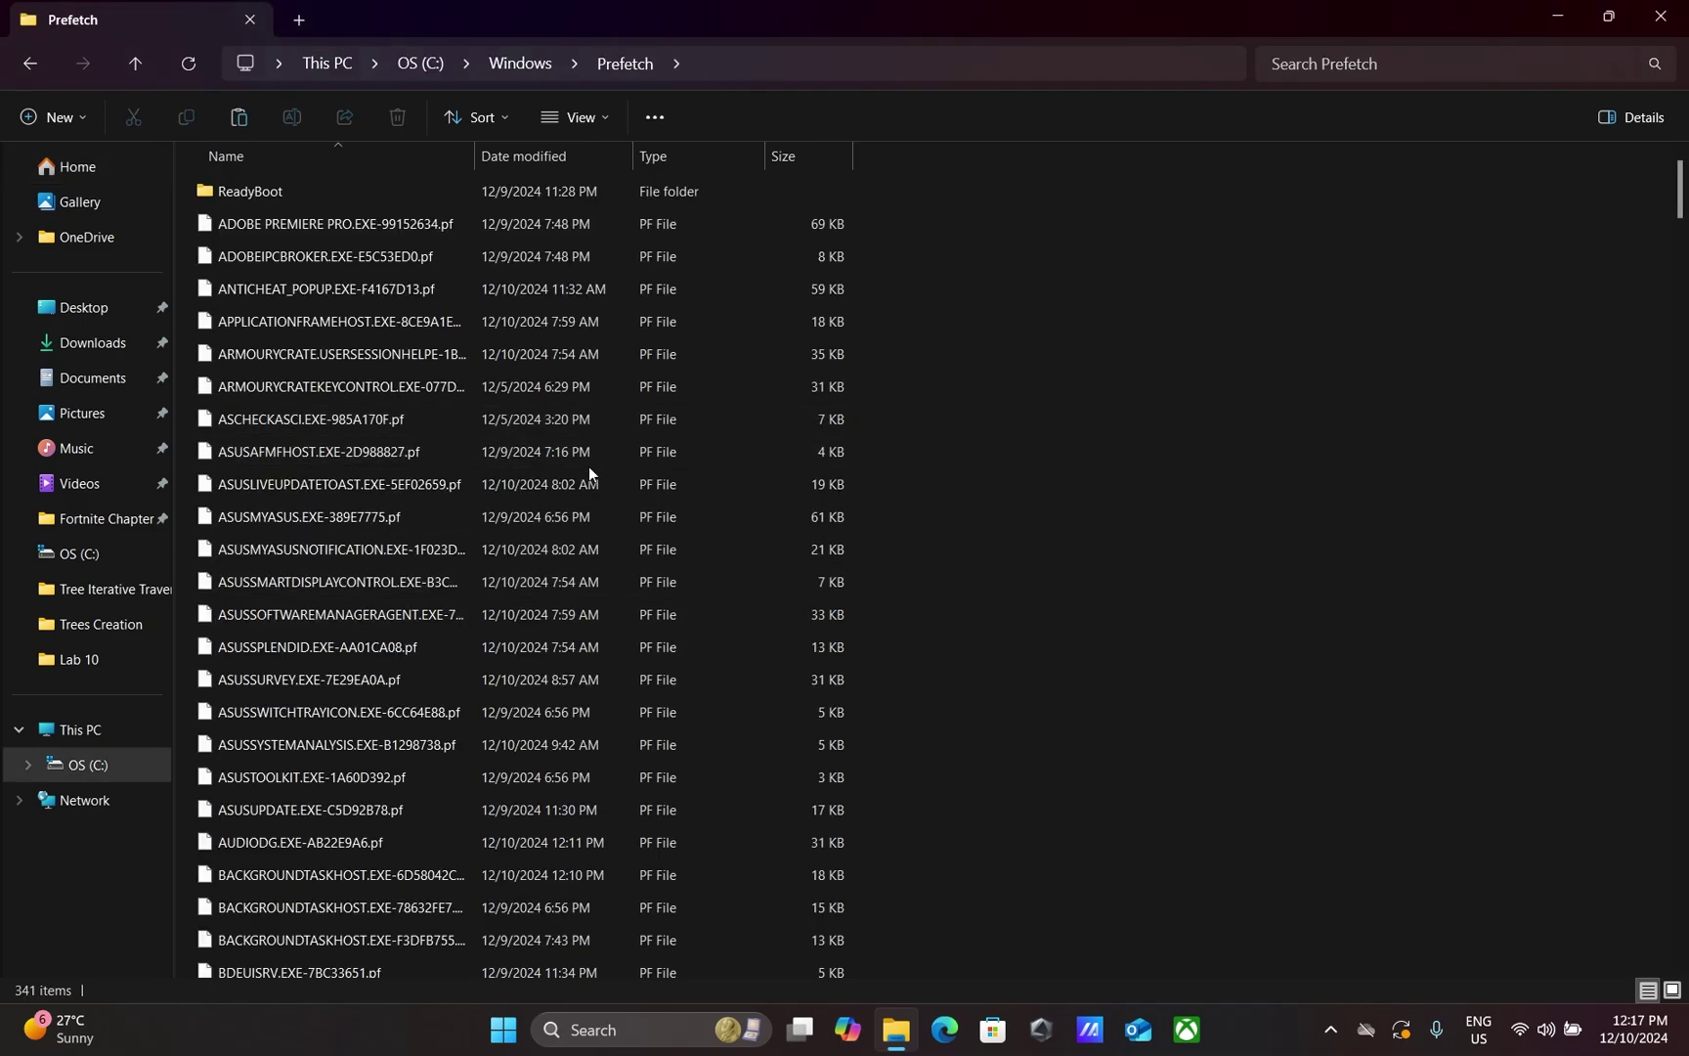
pyautogui.hotkey('ctrl', 'a')
pyautogui.hotkey('shift', 'Delete')
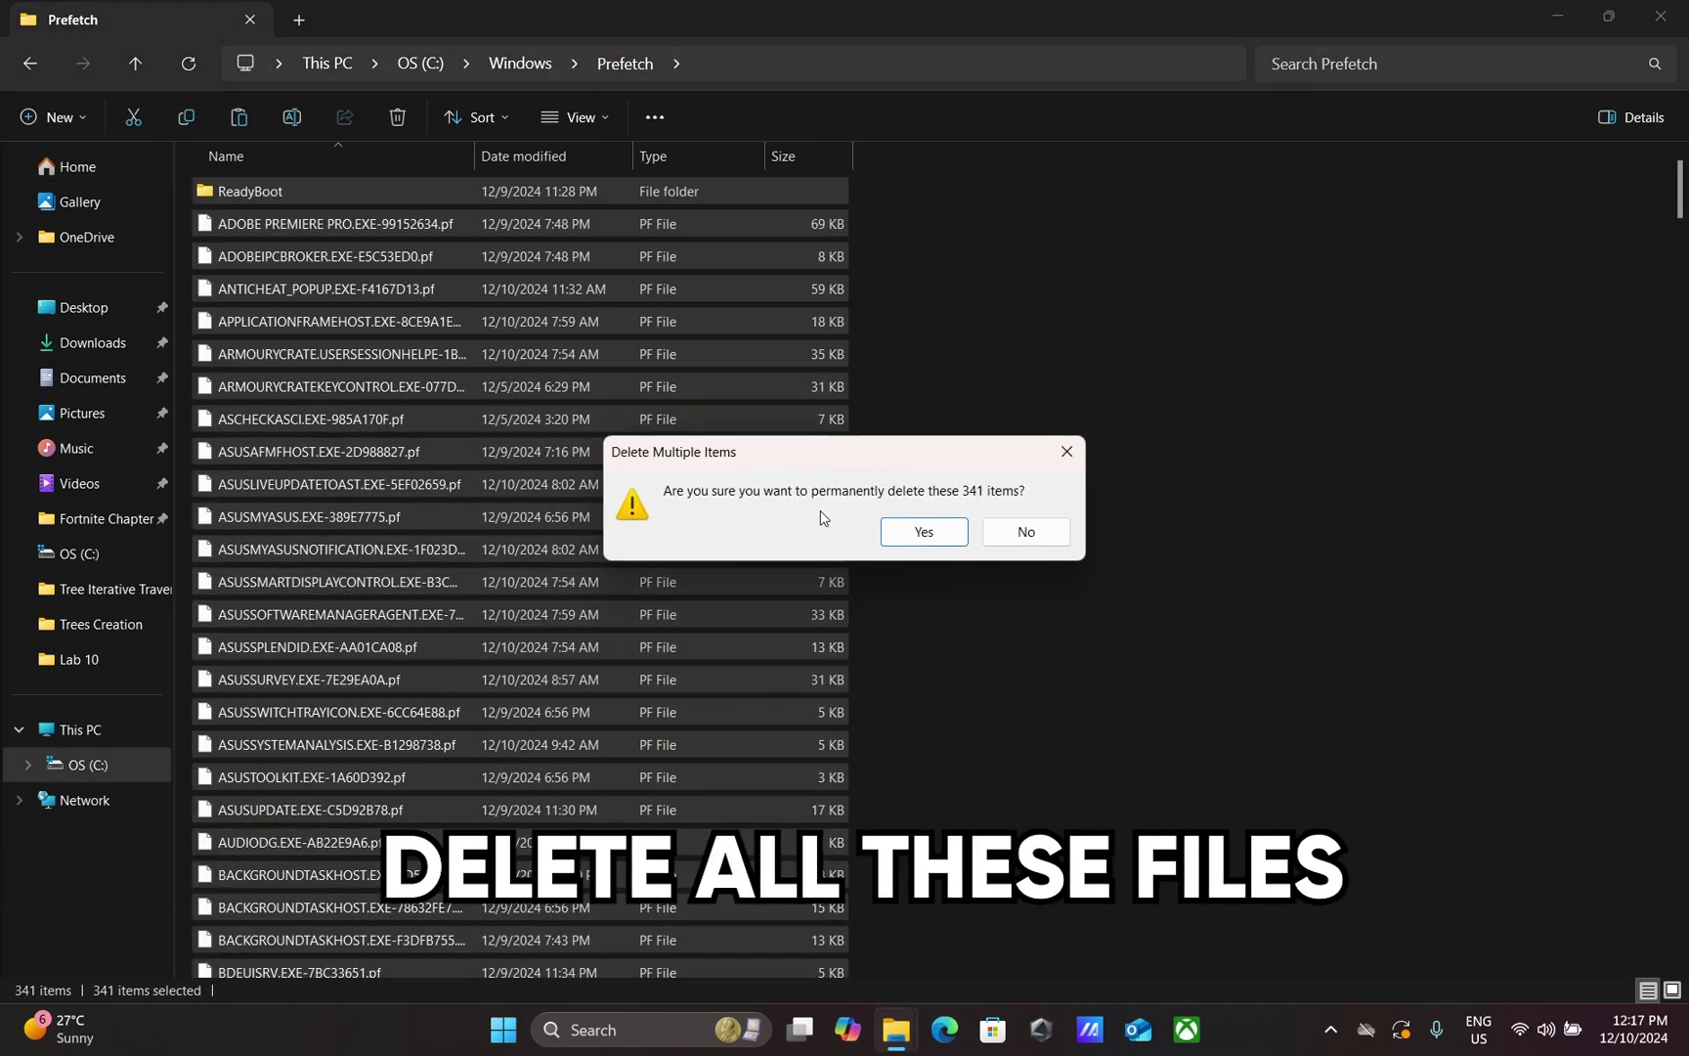
pyautogui.click(902, 533)
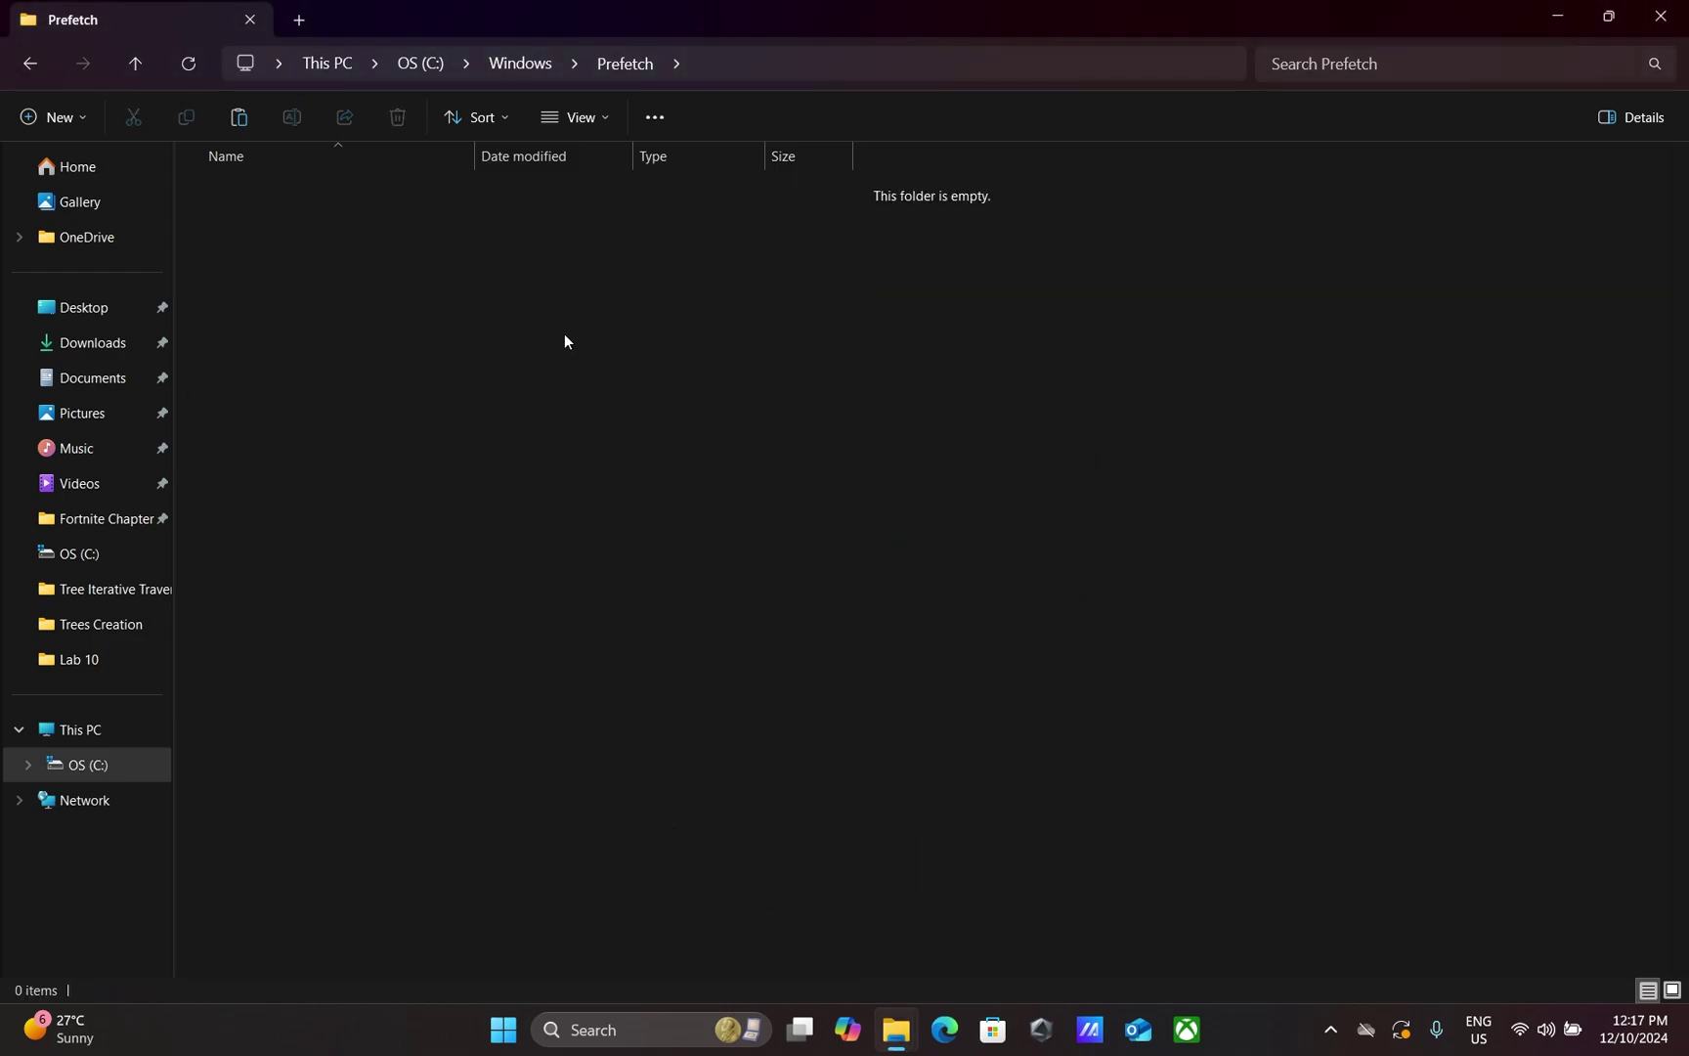
pyautogui.click(23, 64)
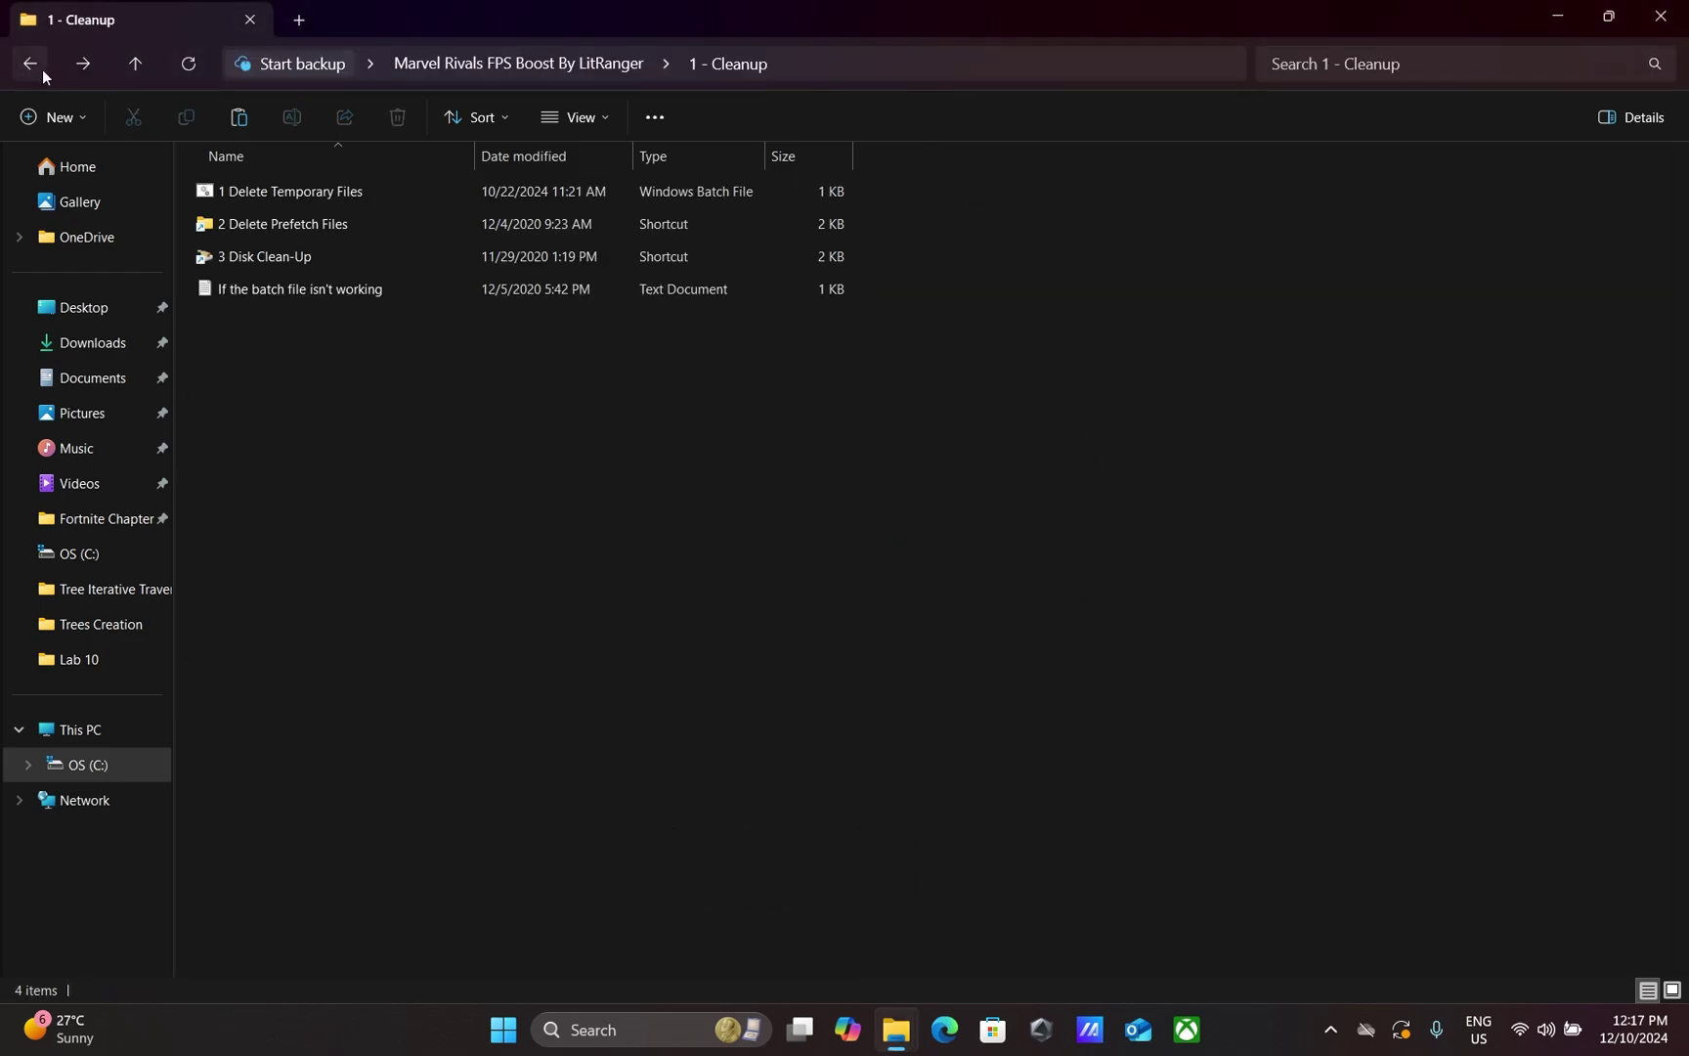
# Step: Run the 3 Disk Clean-Up shortcut, review the file categories for OS (C:), and permanently delete the preselected ones
pyautogui.click(329, 256)
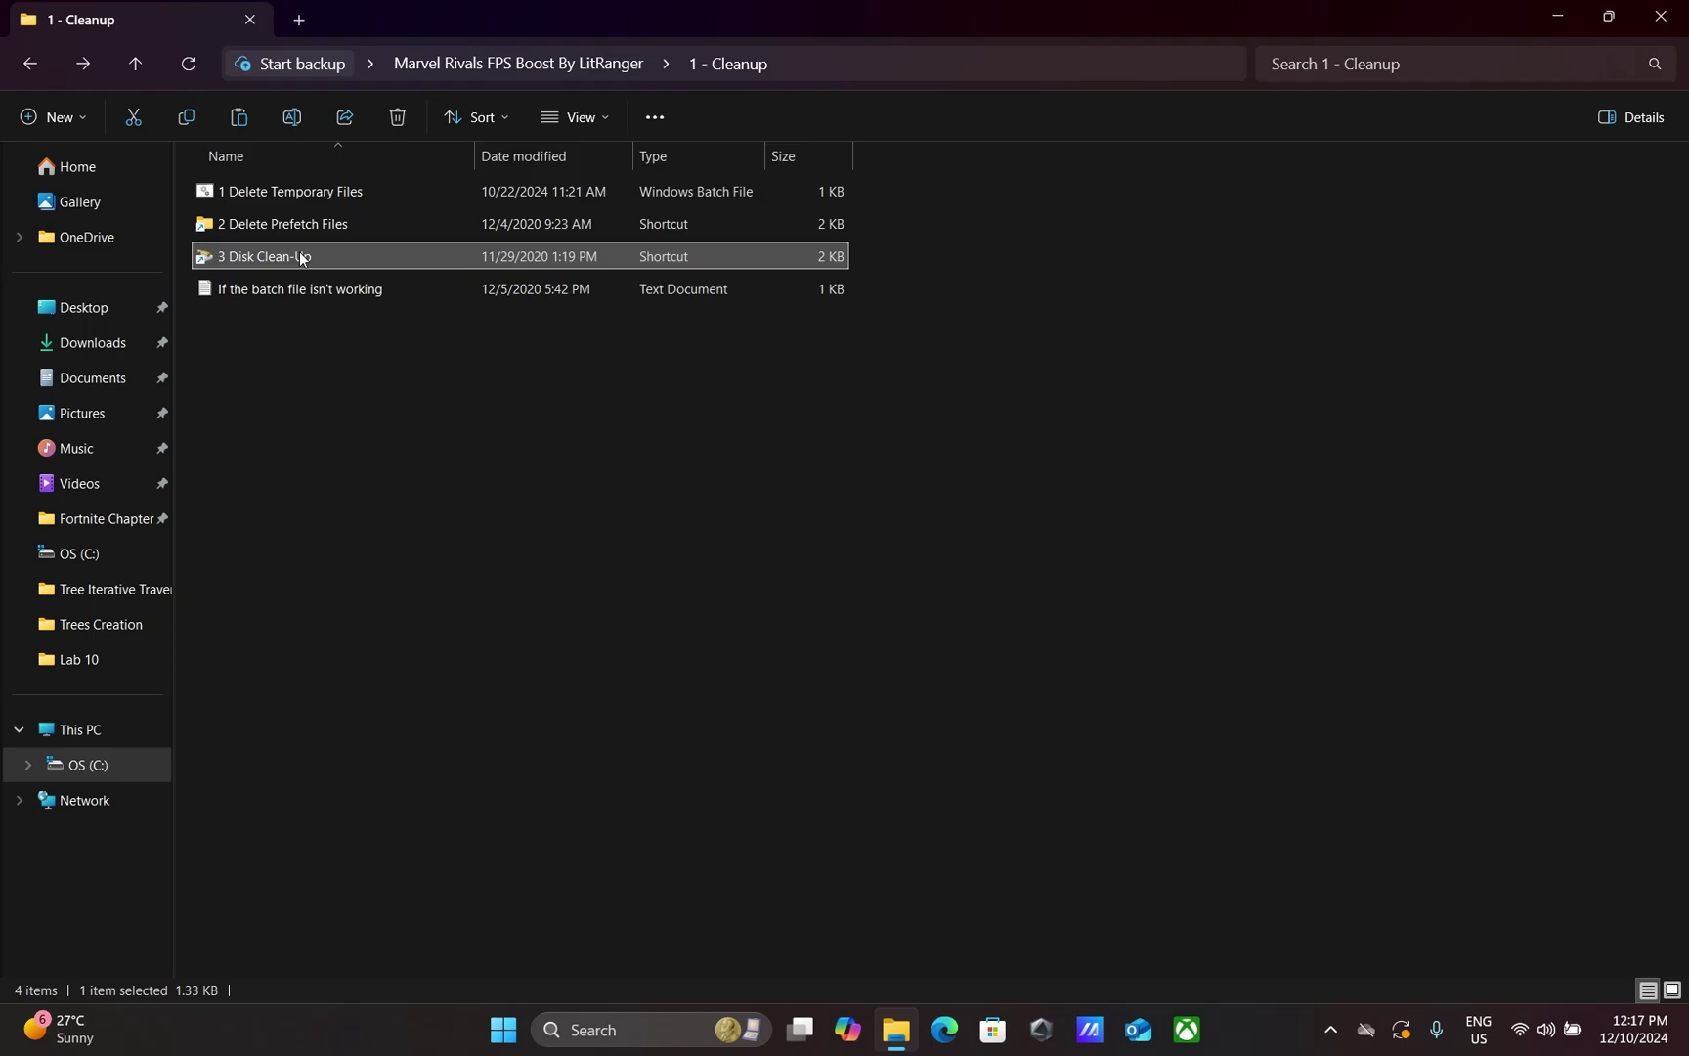
pyautogui.rightClick(305, 257)
pyautogui.click(553, 403)
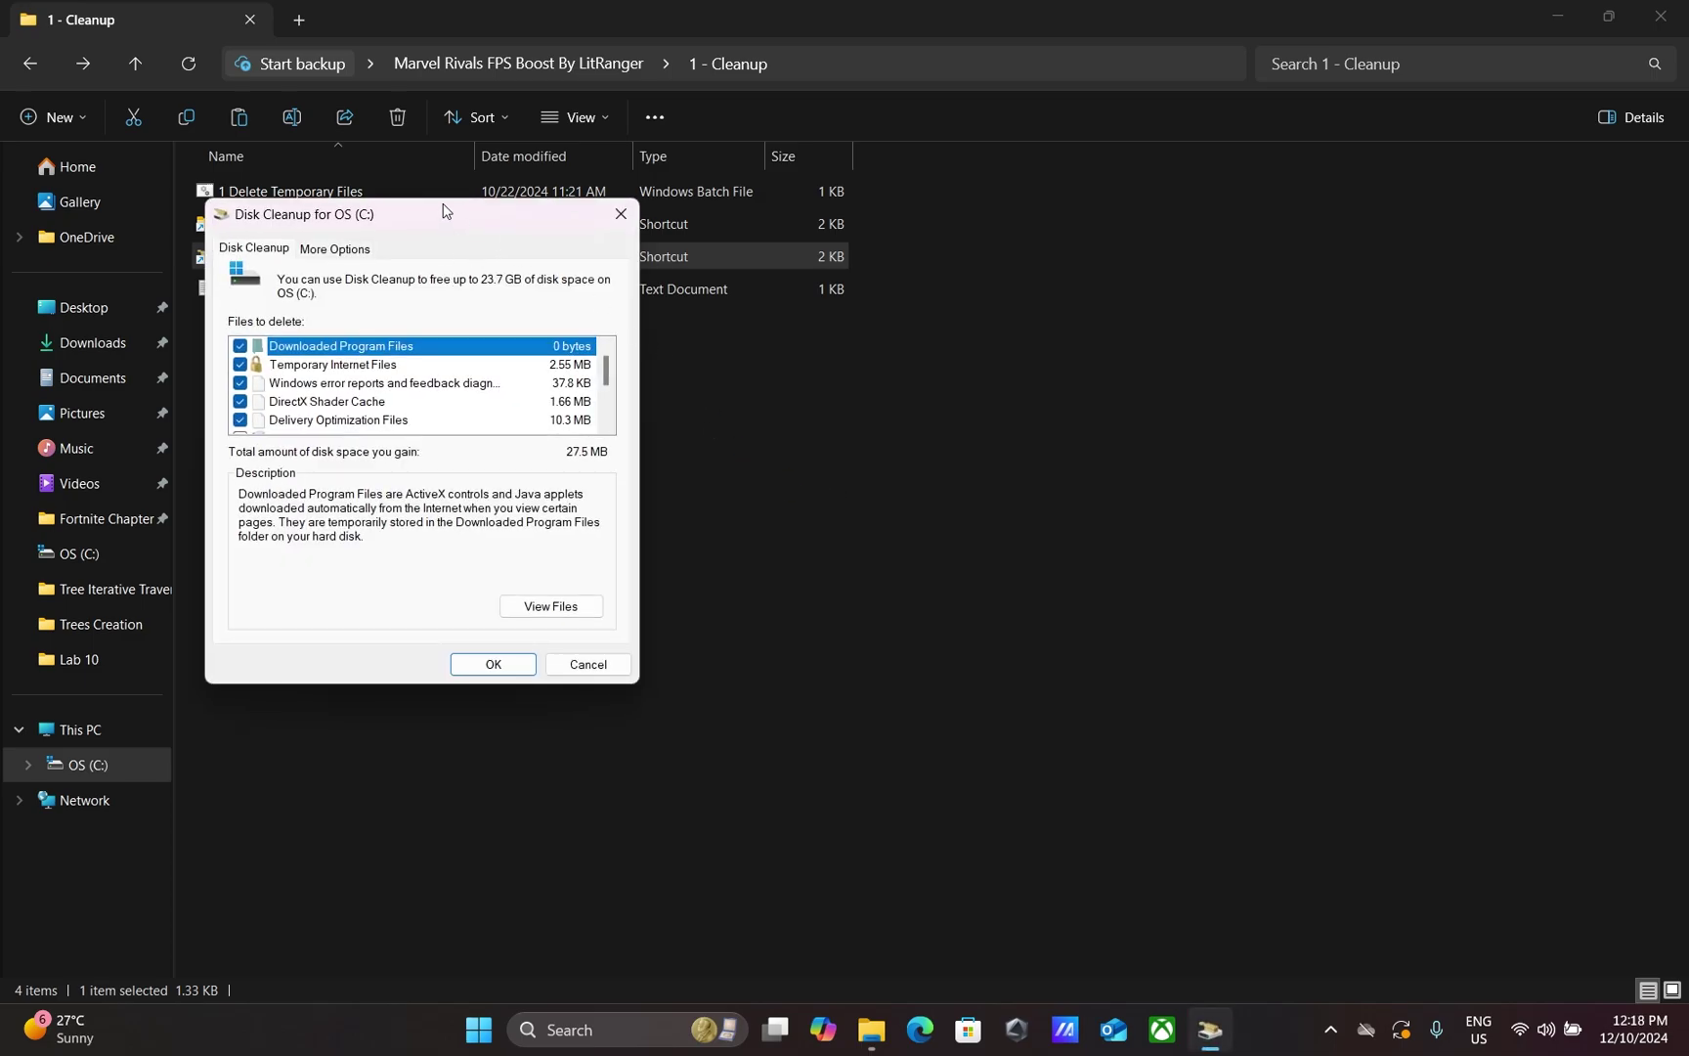
pyautogui.moveTo(443, 212); pyautogui.dragTo(826, 293)
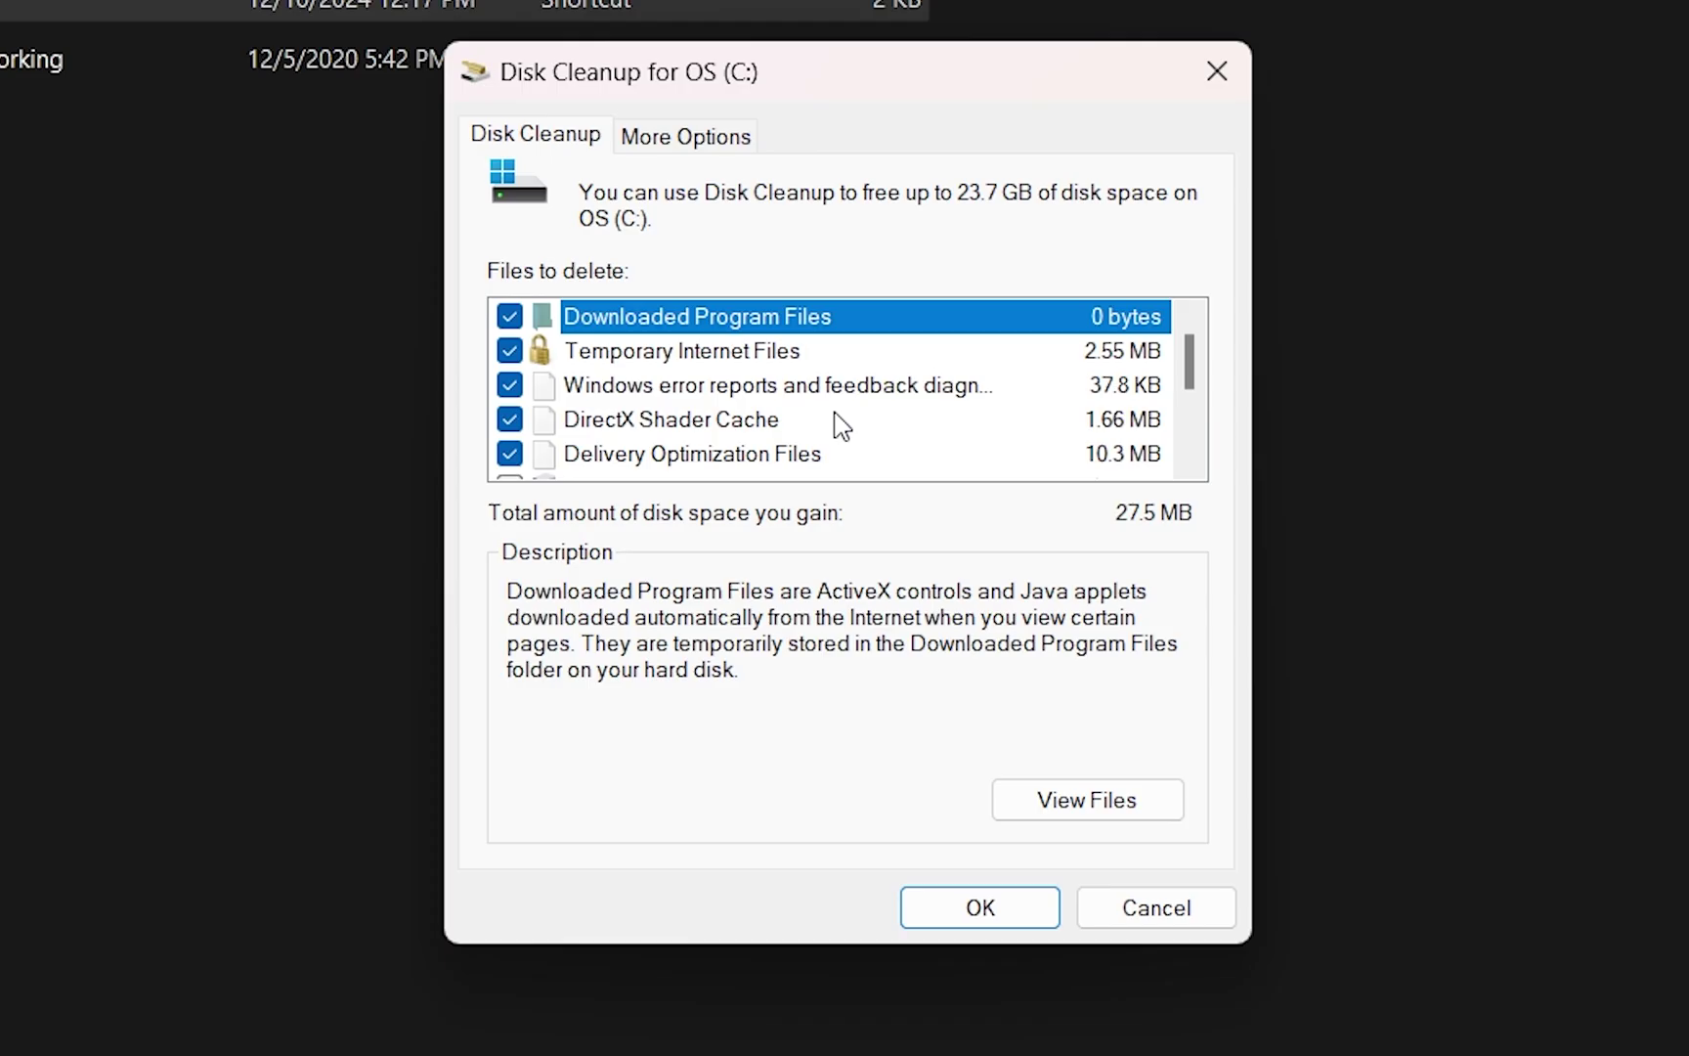
pyautogui.scroll(-1, 798, 486)
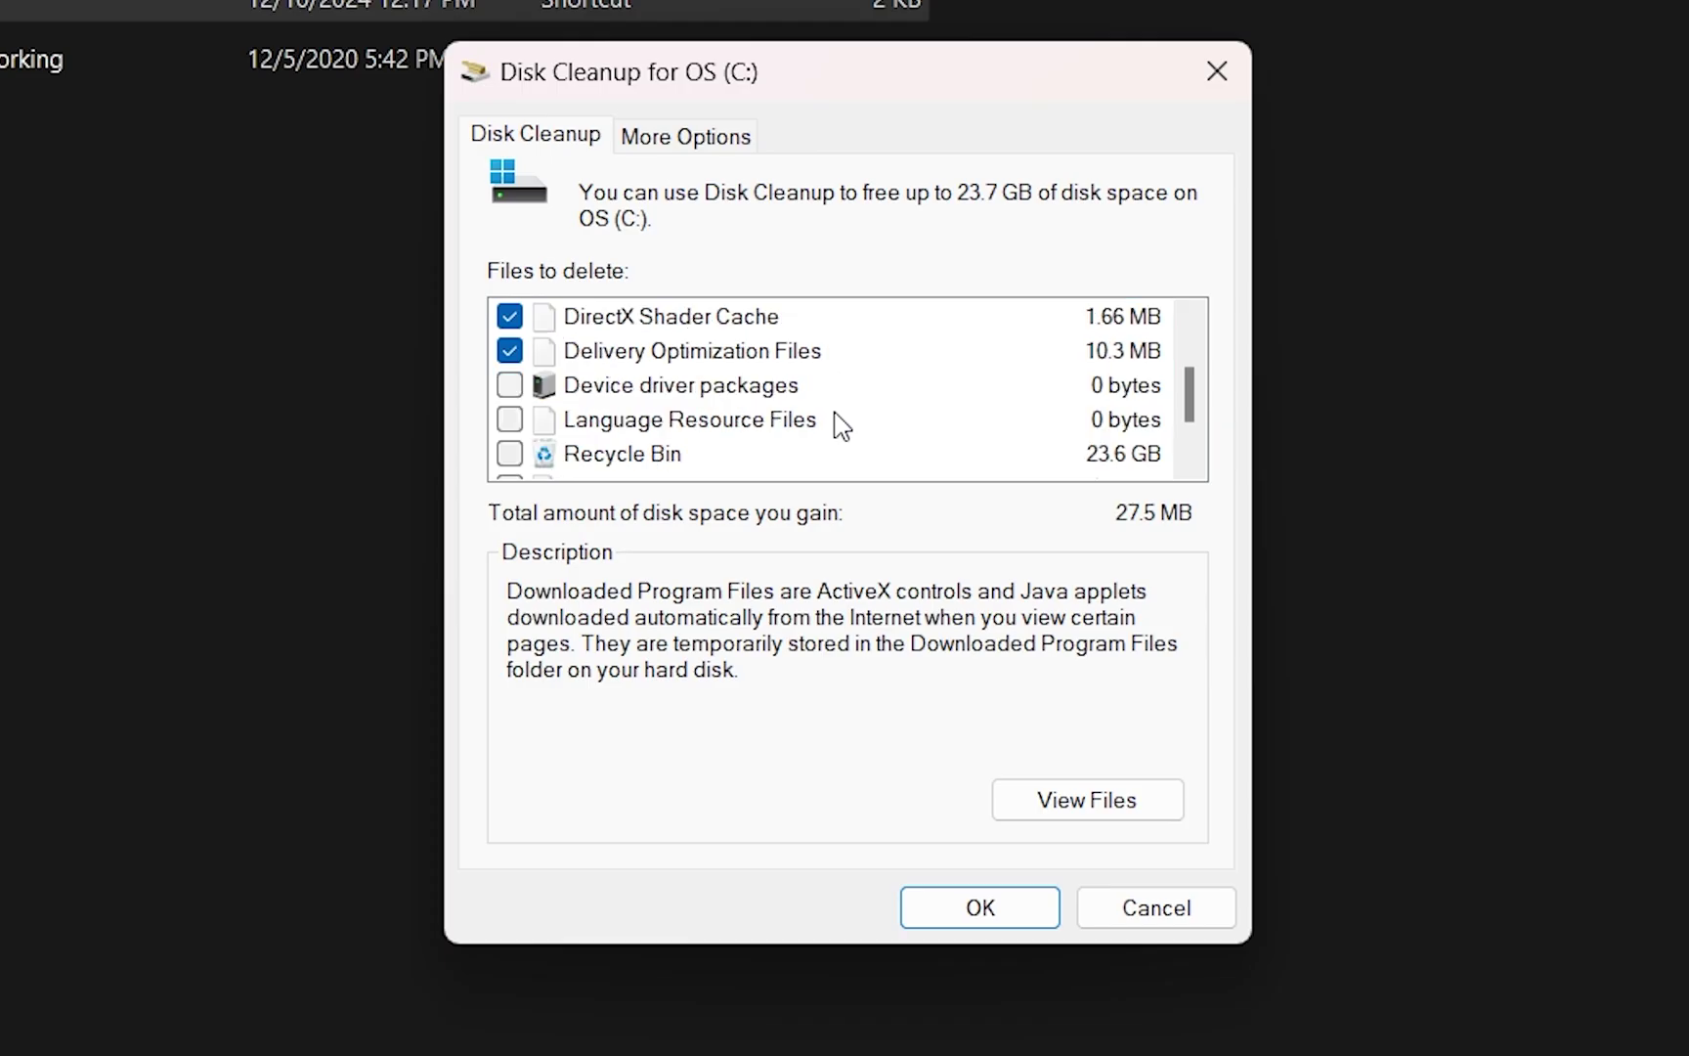
pyautogui.scroll(-1, 657, 416)
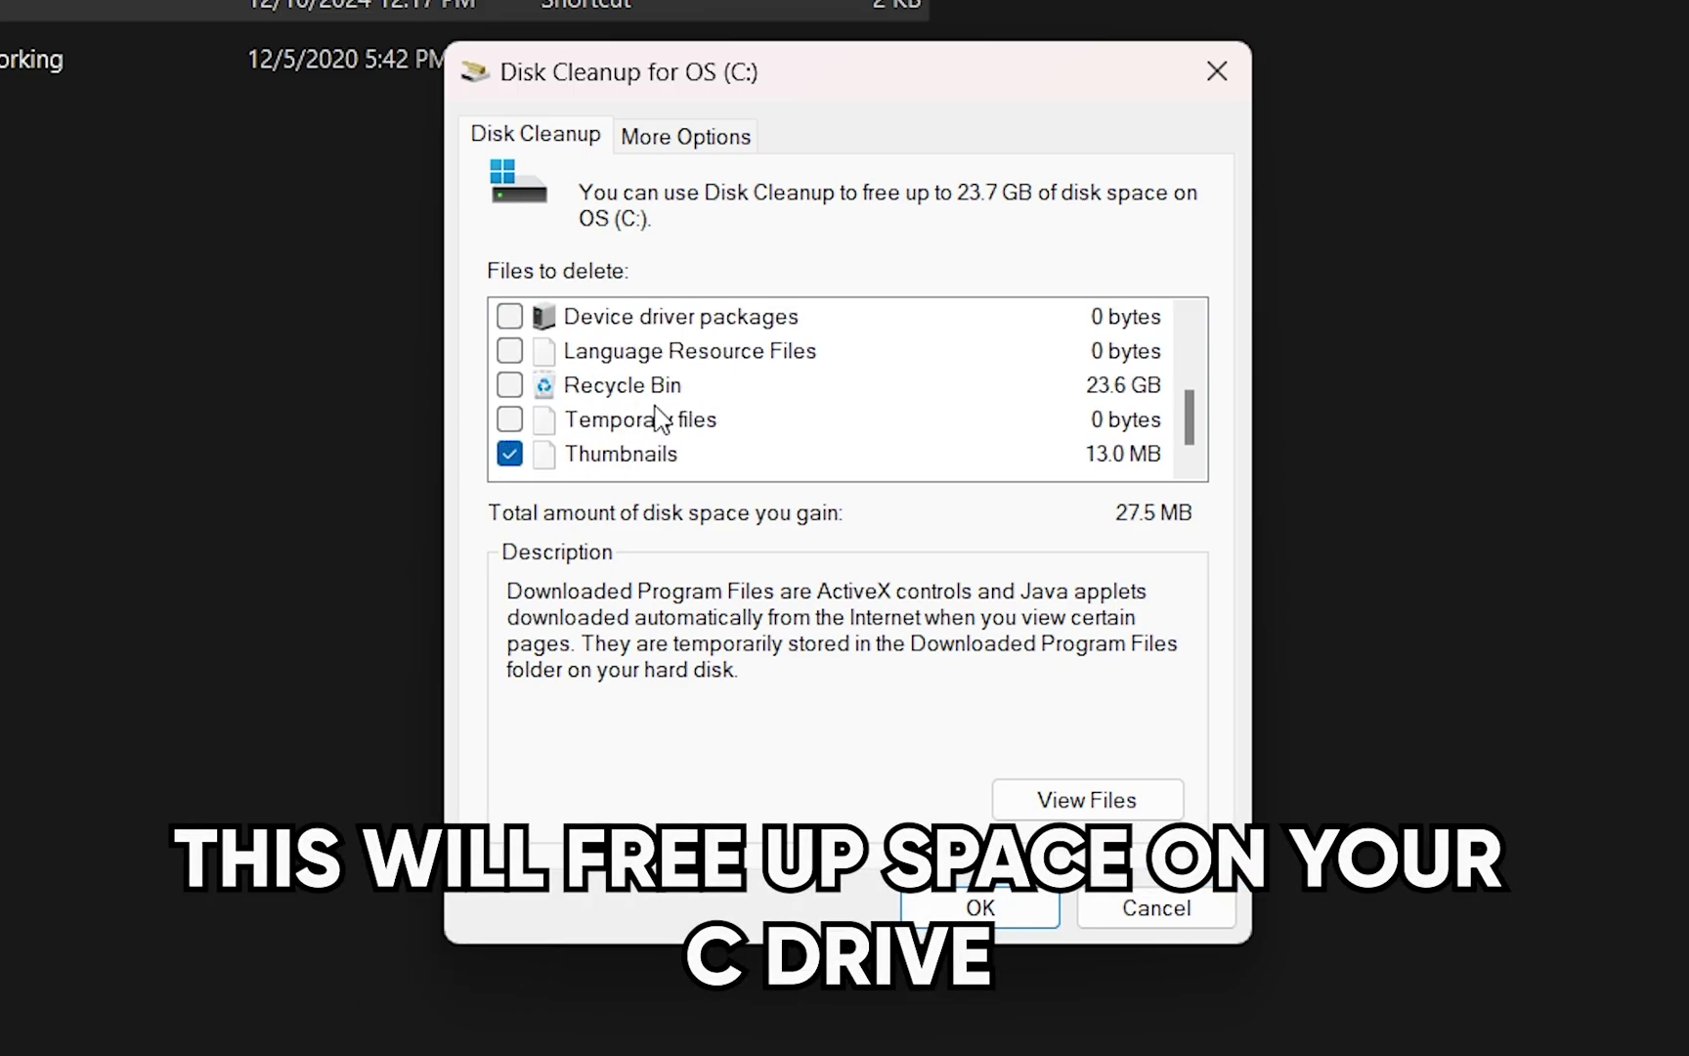
pyautogui.scroll(2, 594, 453)
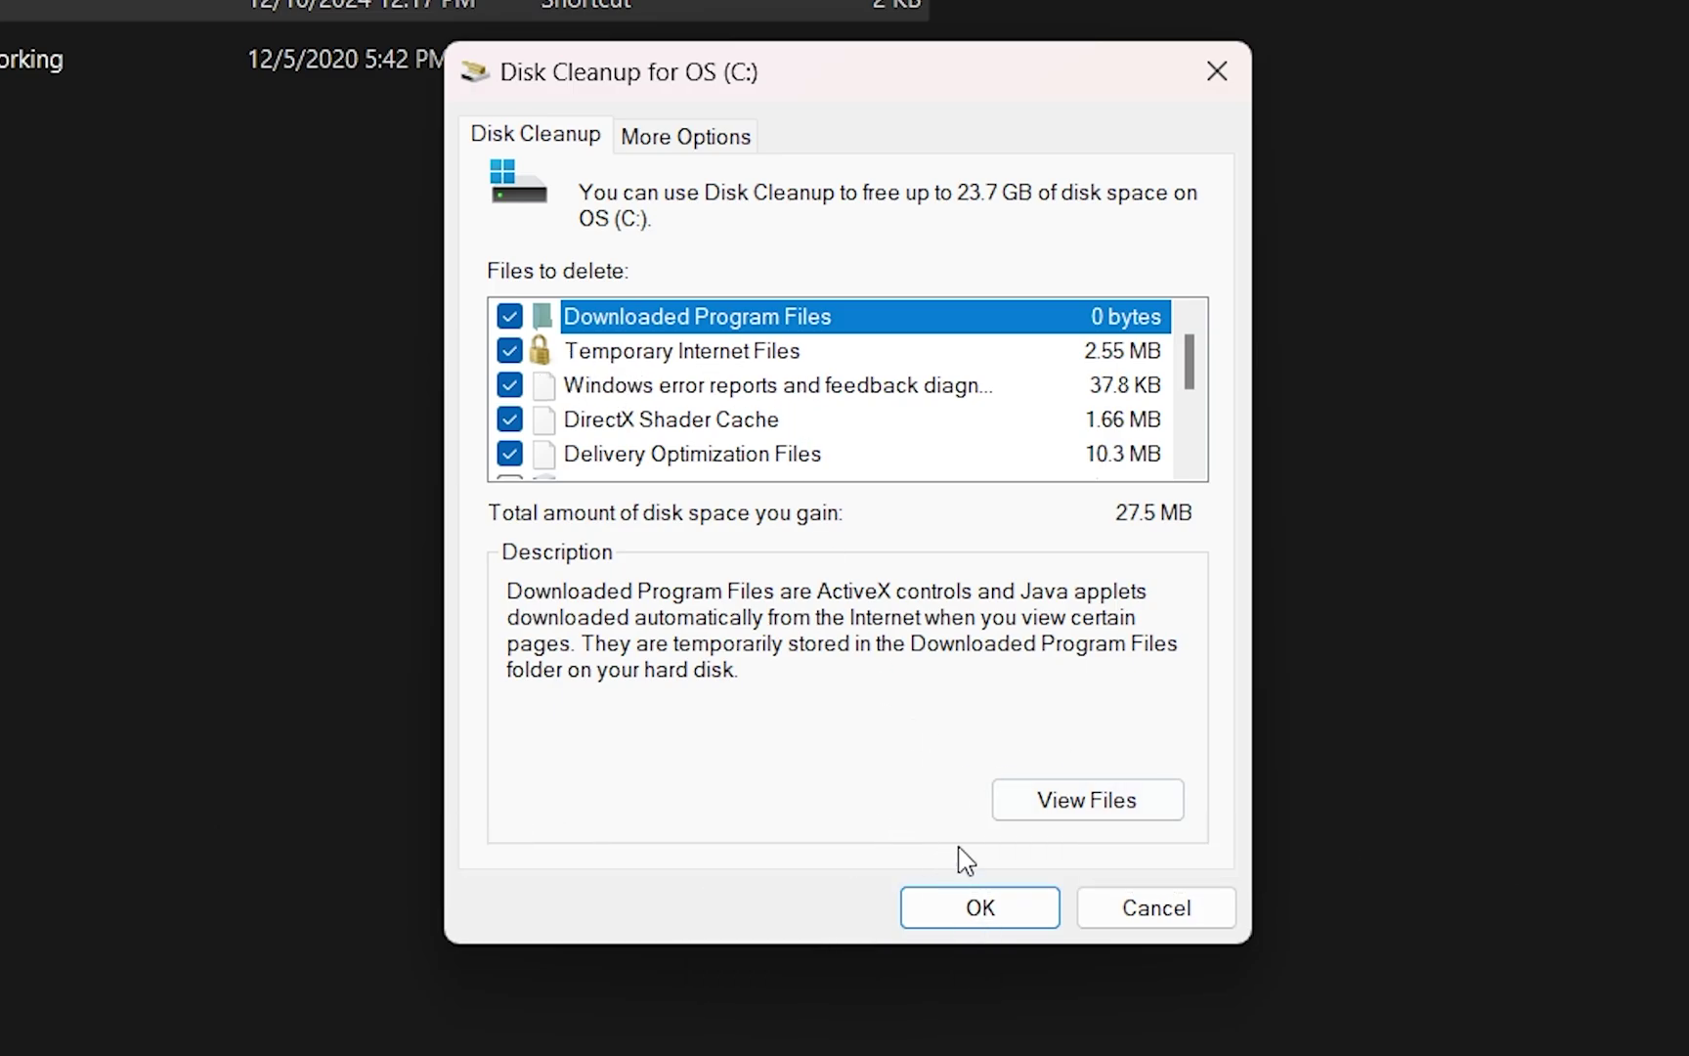
pyautogui.click(980, 908)
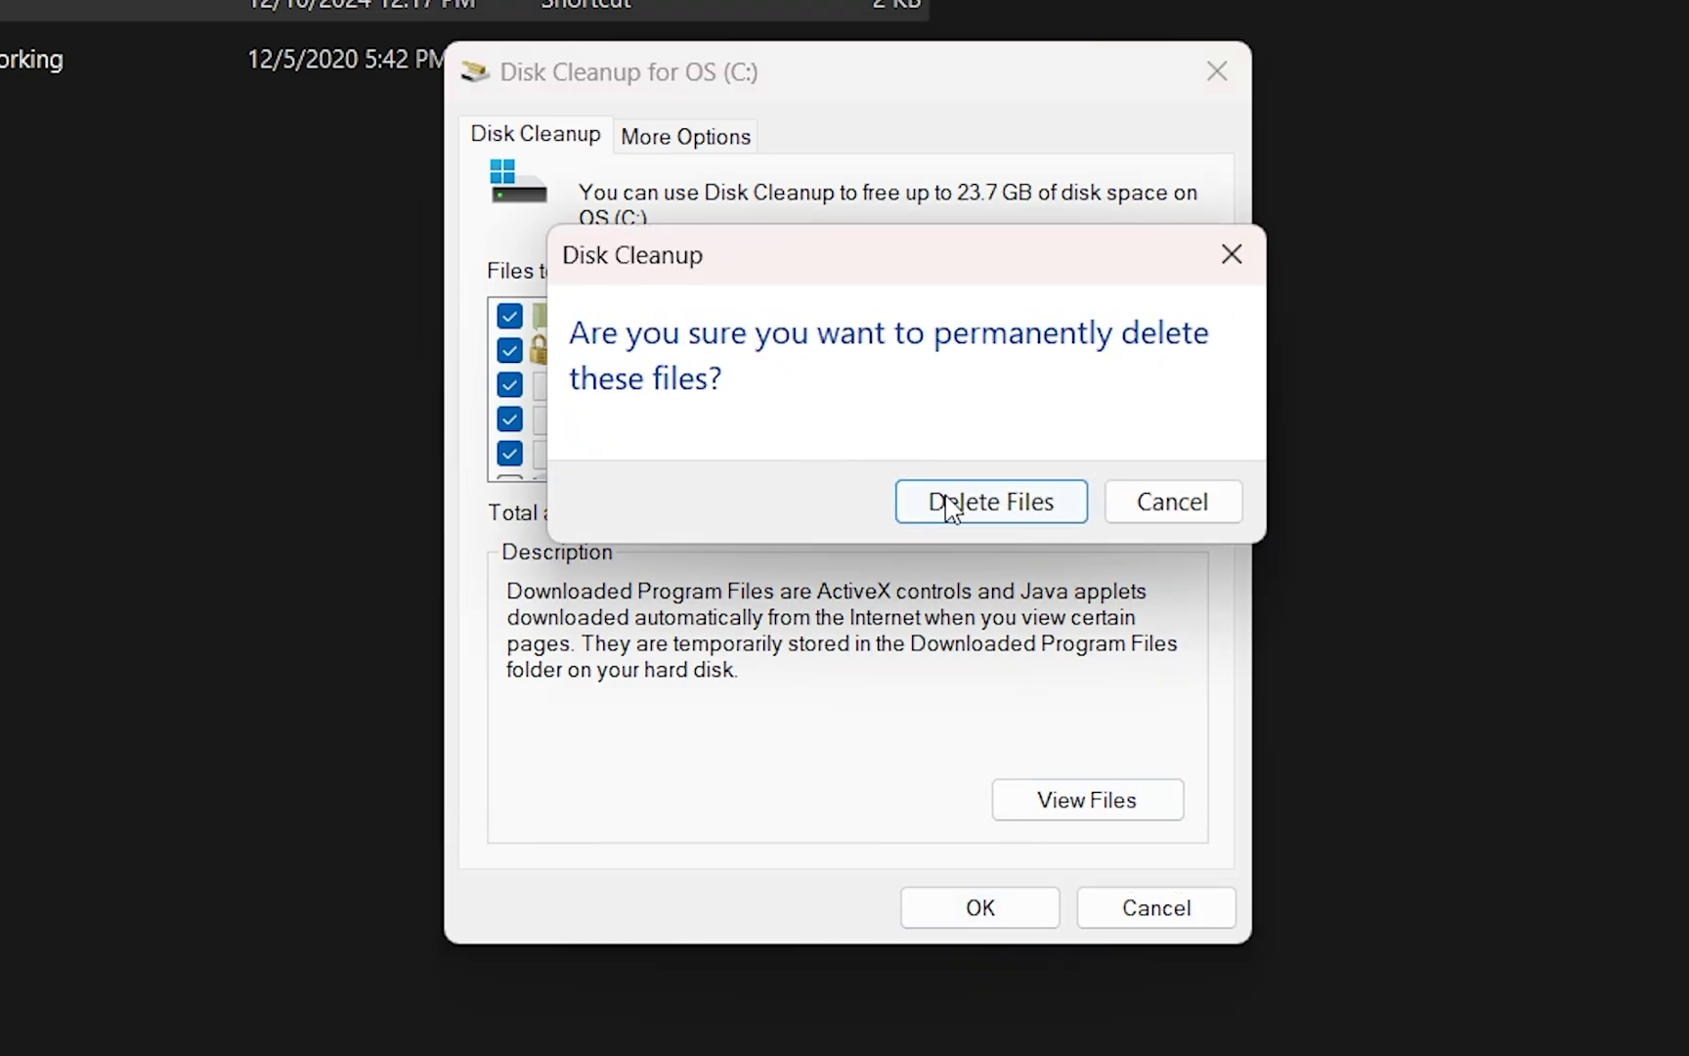
pyautogui.click(950, 507)
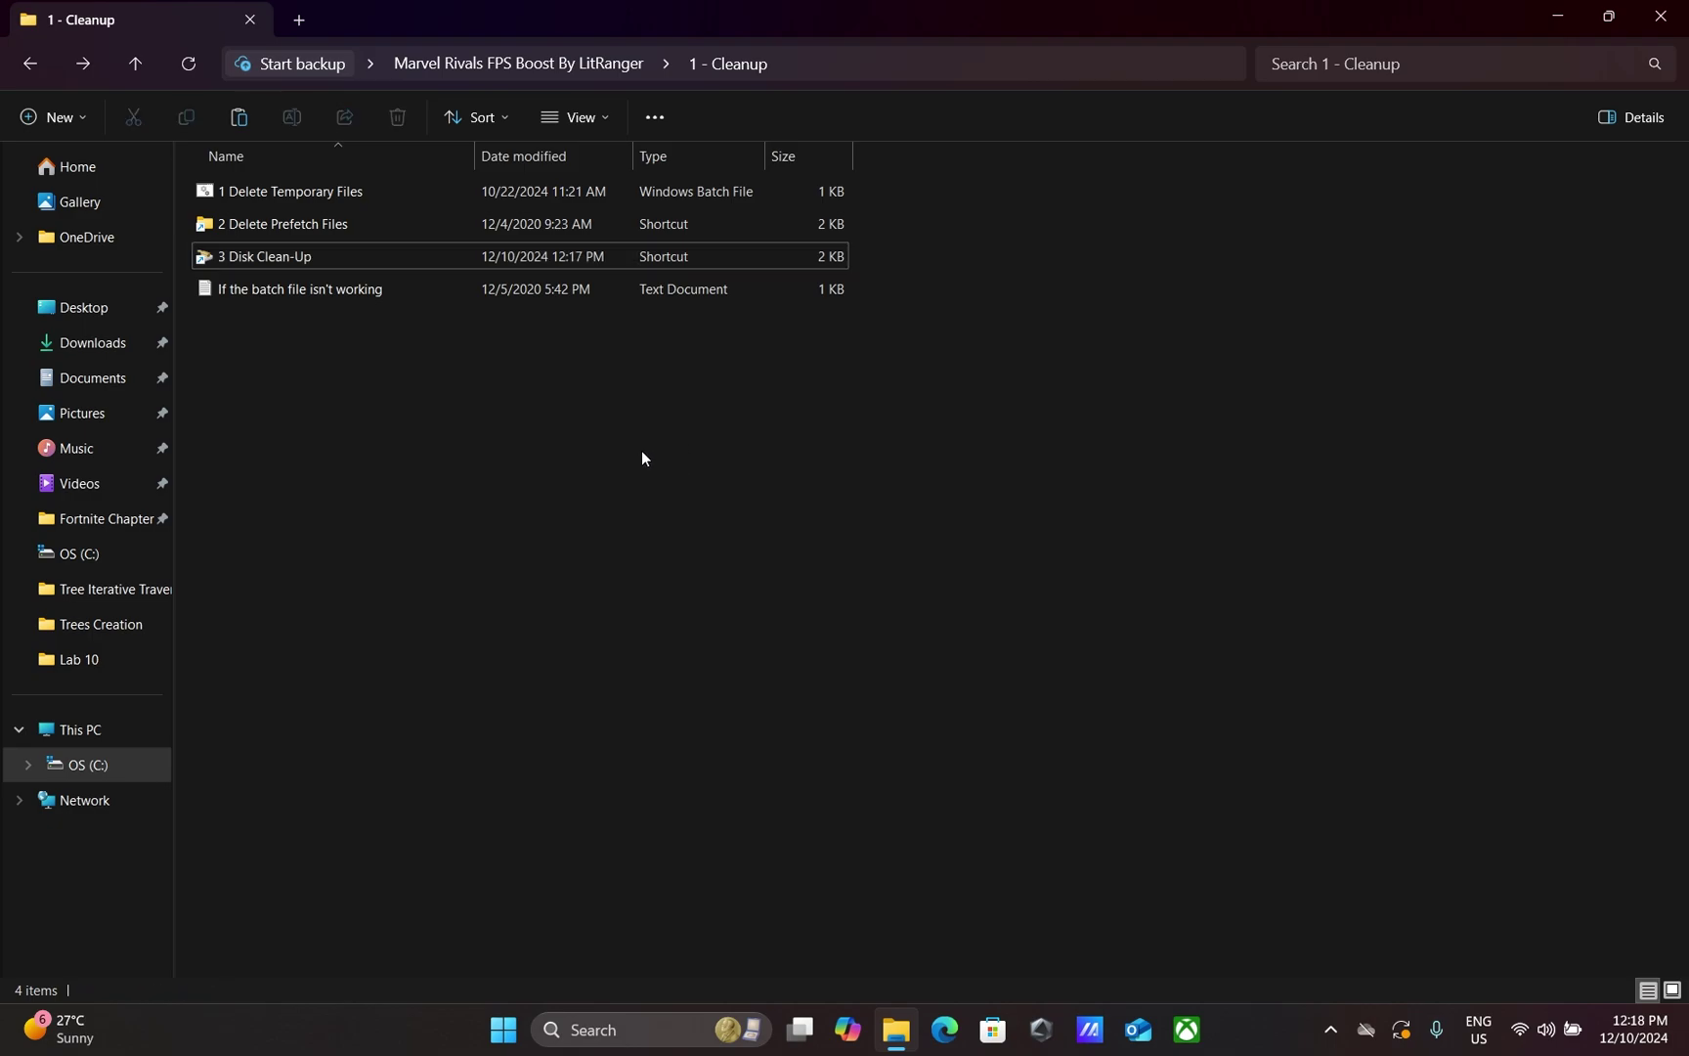
# Step: Go to the pack's 2 - Marvel Rivals Priority folder and add the Marvel Rivals HighPriority entries to the registry
pyautogui.click(436, 63)
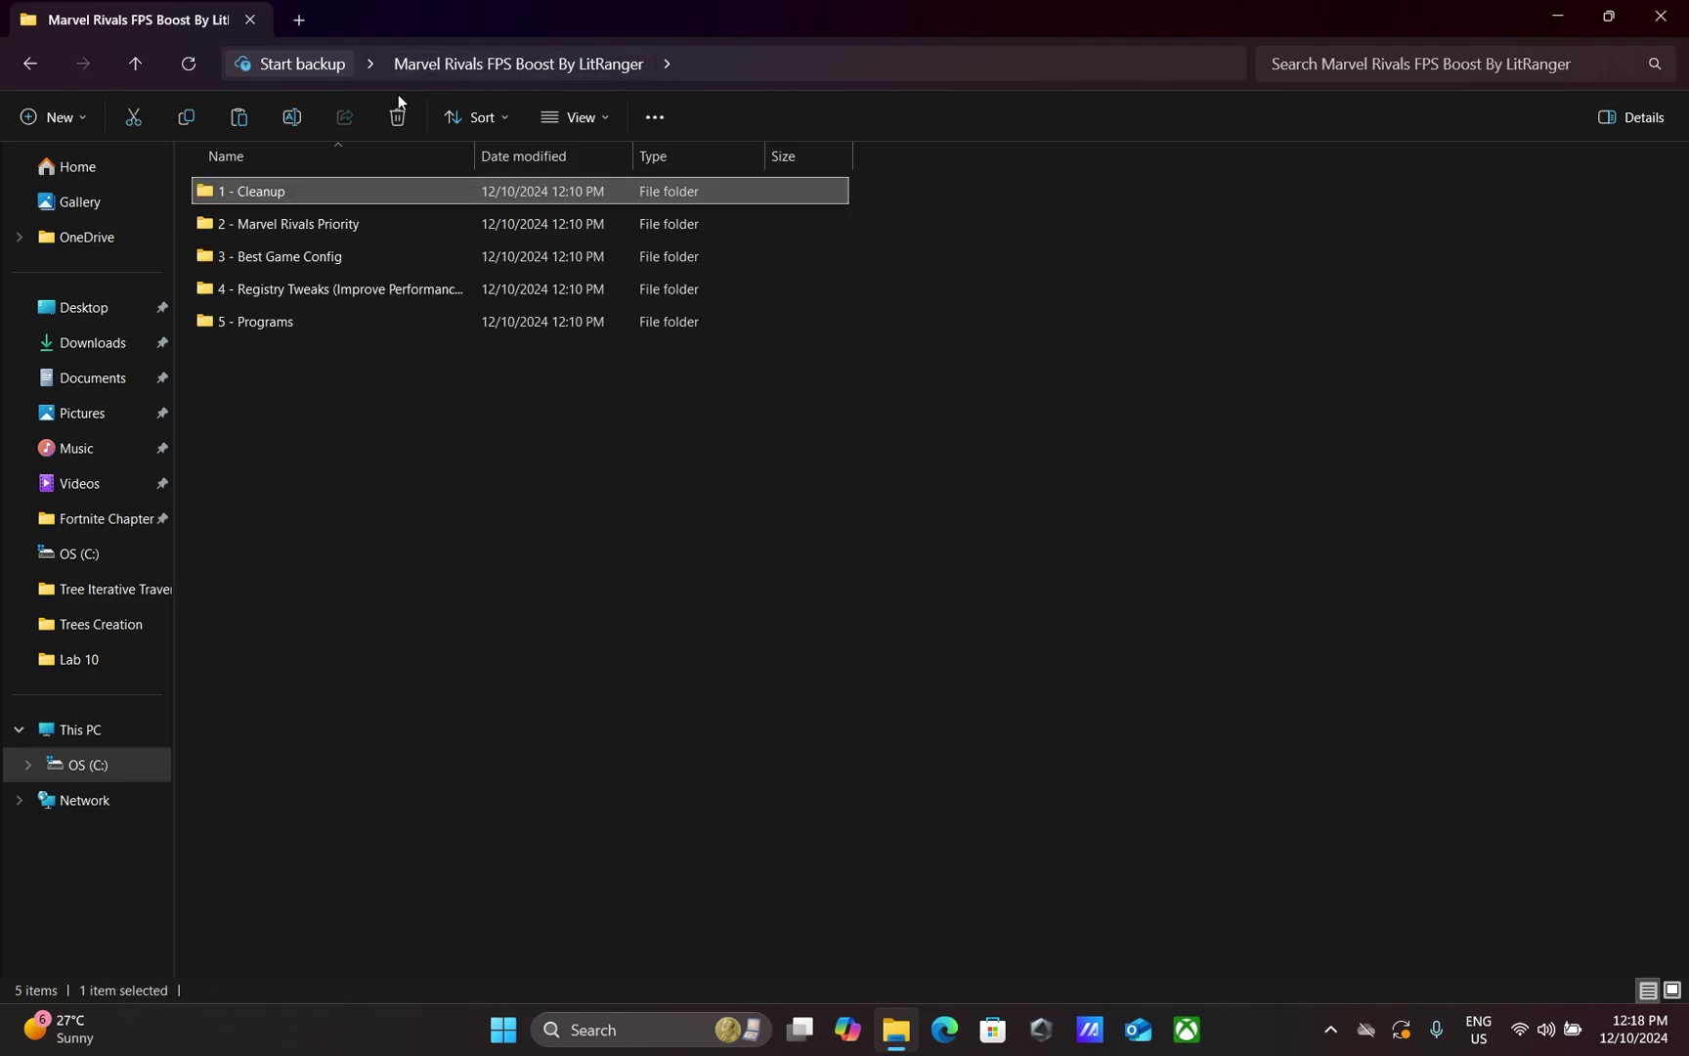
pyautogui.click(354, 221)
pyautogui.doubleClick(327, 224)
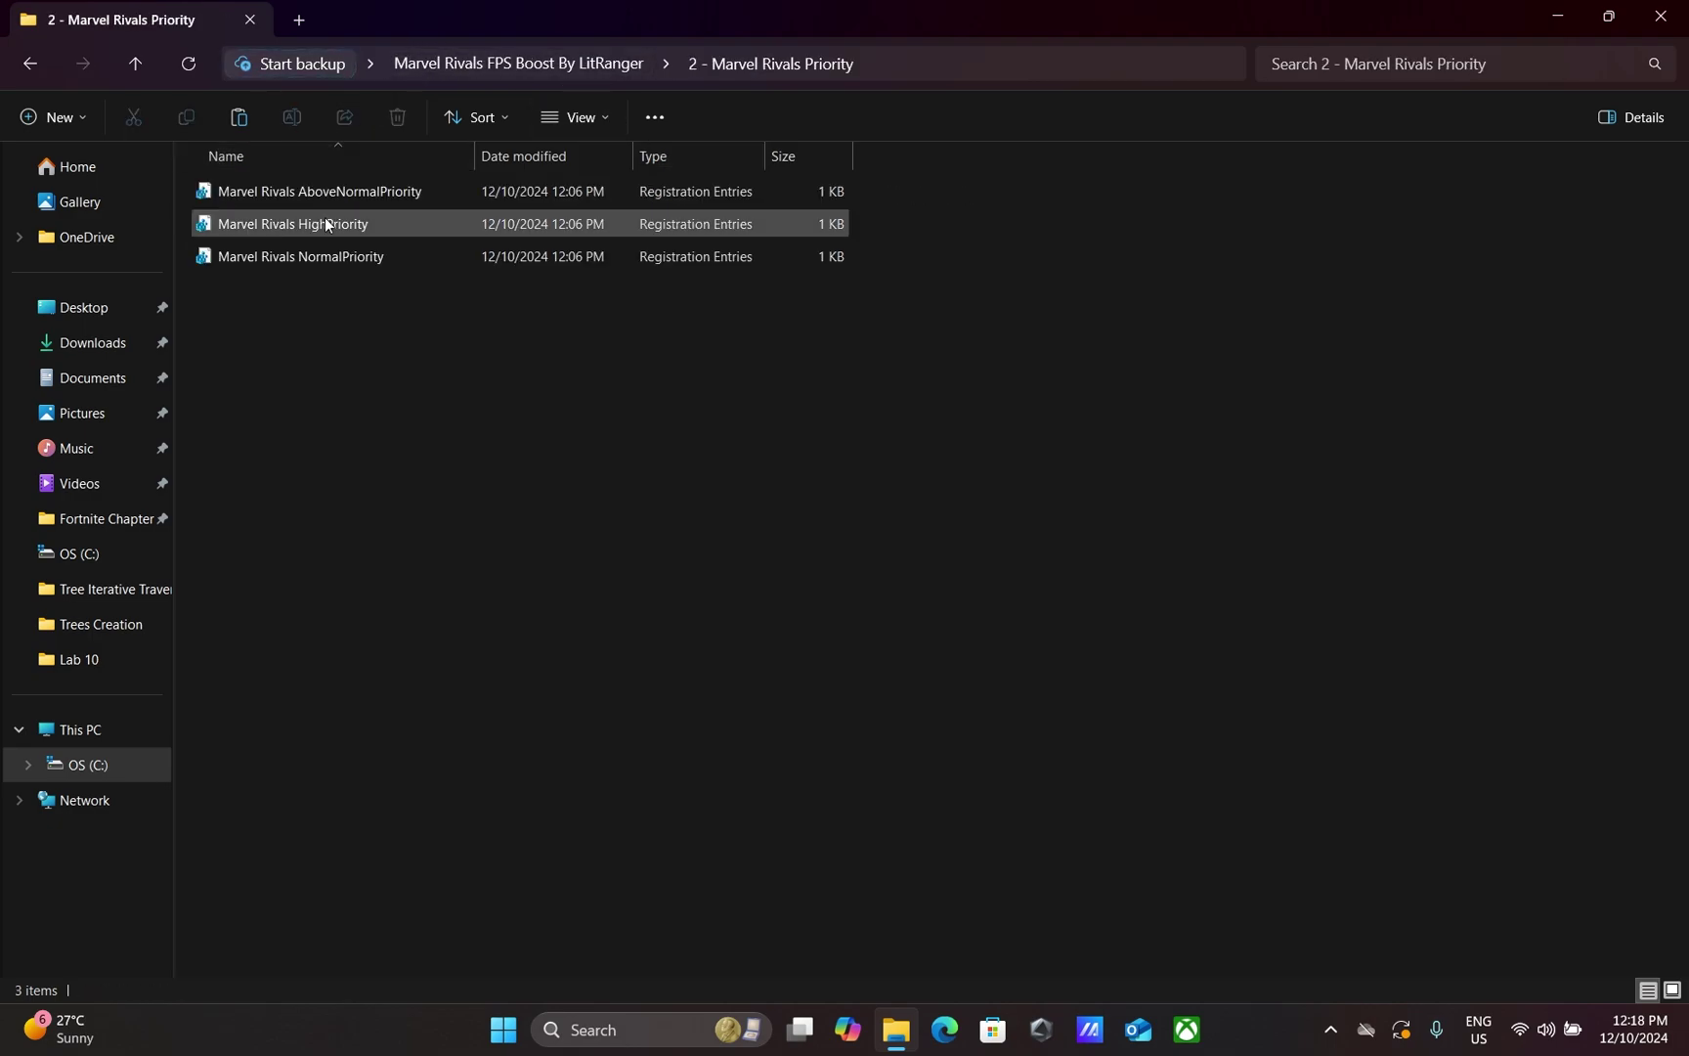
pyautogui.click(493, 191)
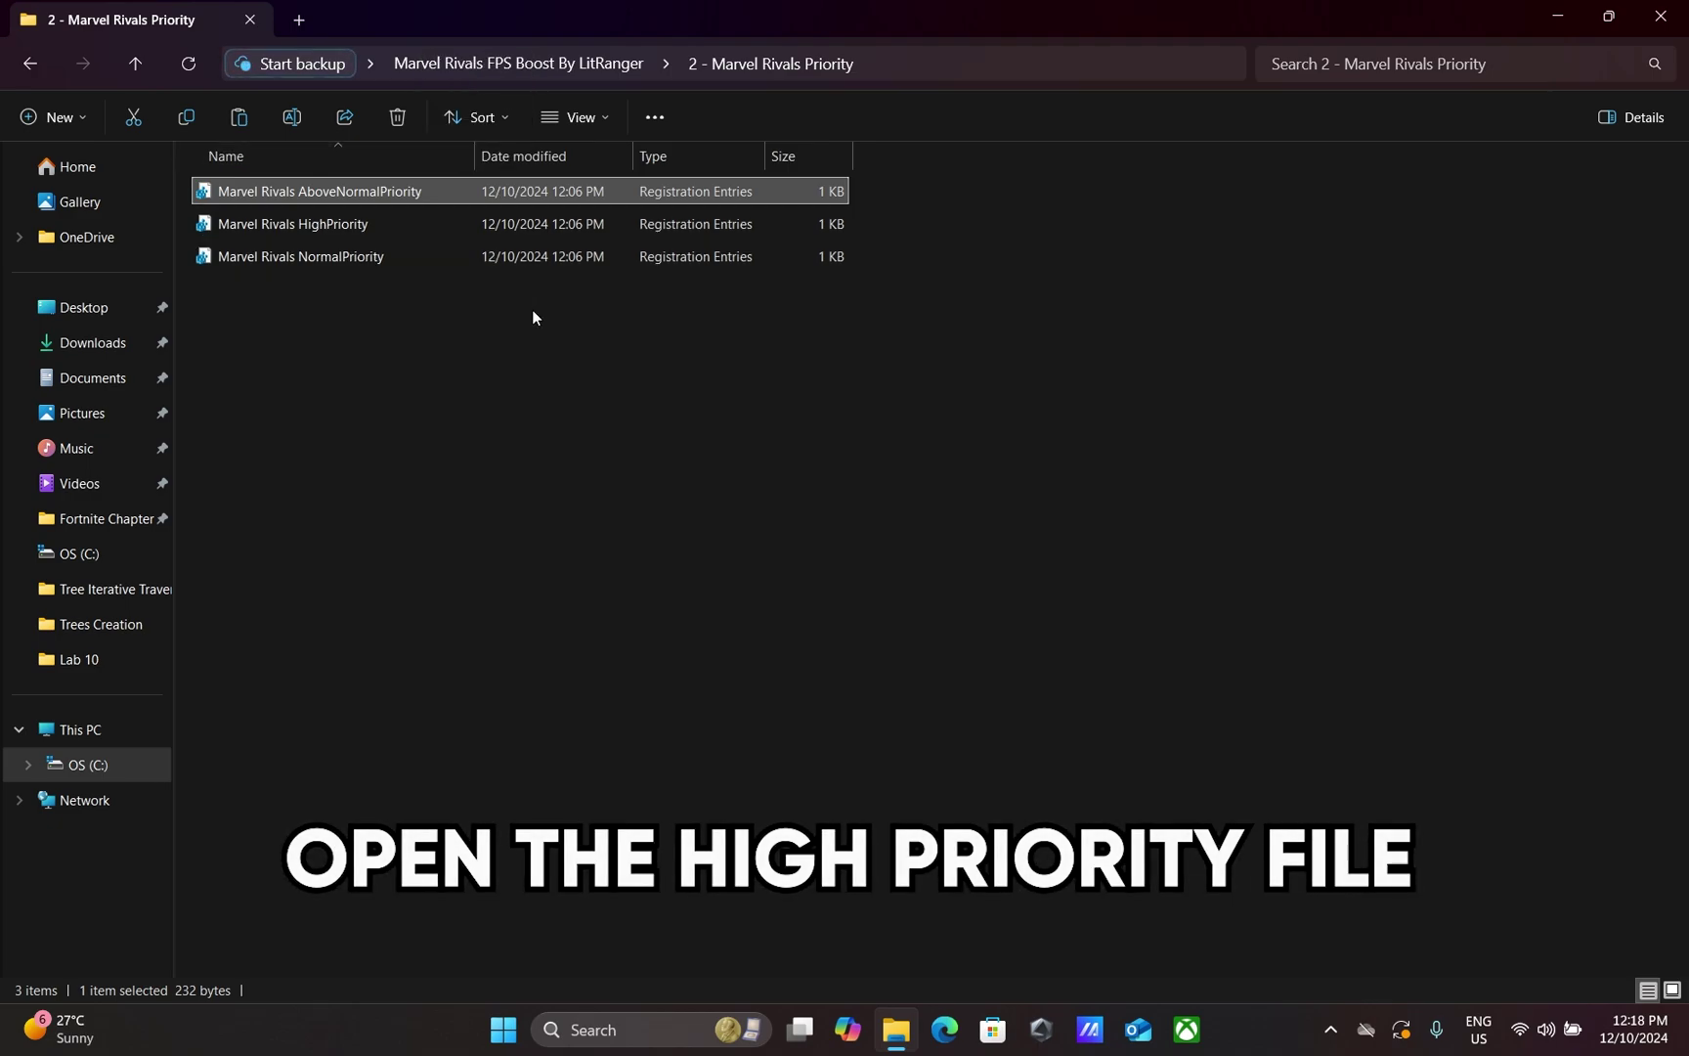
pyautogui.moveTo(628, 362); pyautogui.dragTo(462, 182)
pyautogui.click(444, 335)
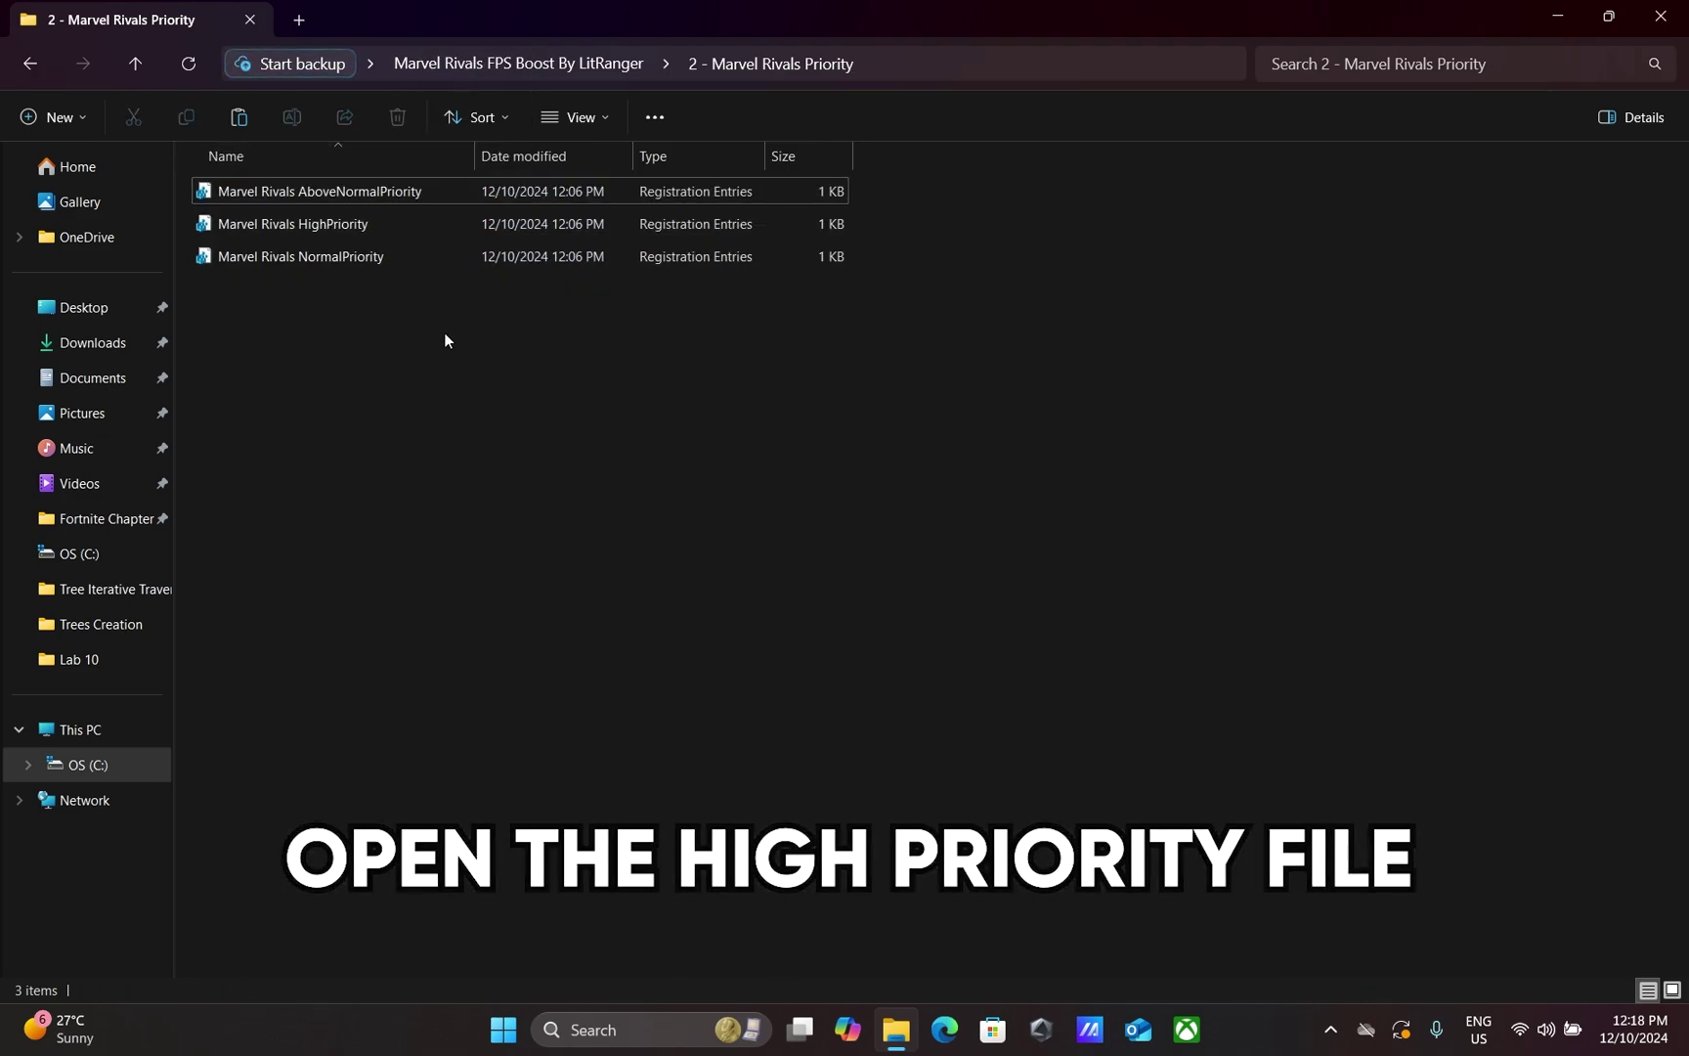
pyautogui.click(401, 231)
pyautogui.doubleClick(411, 229)
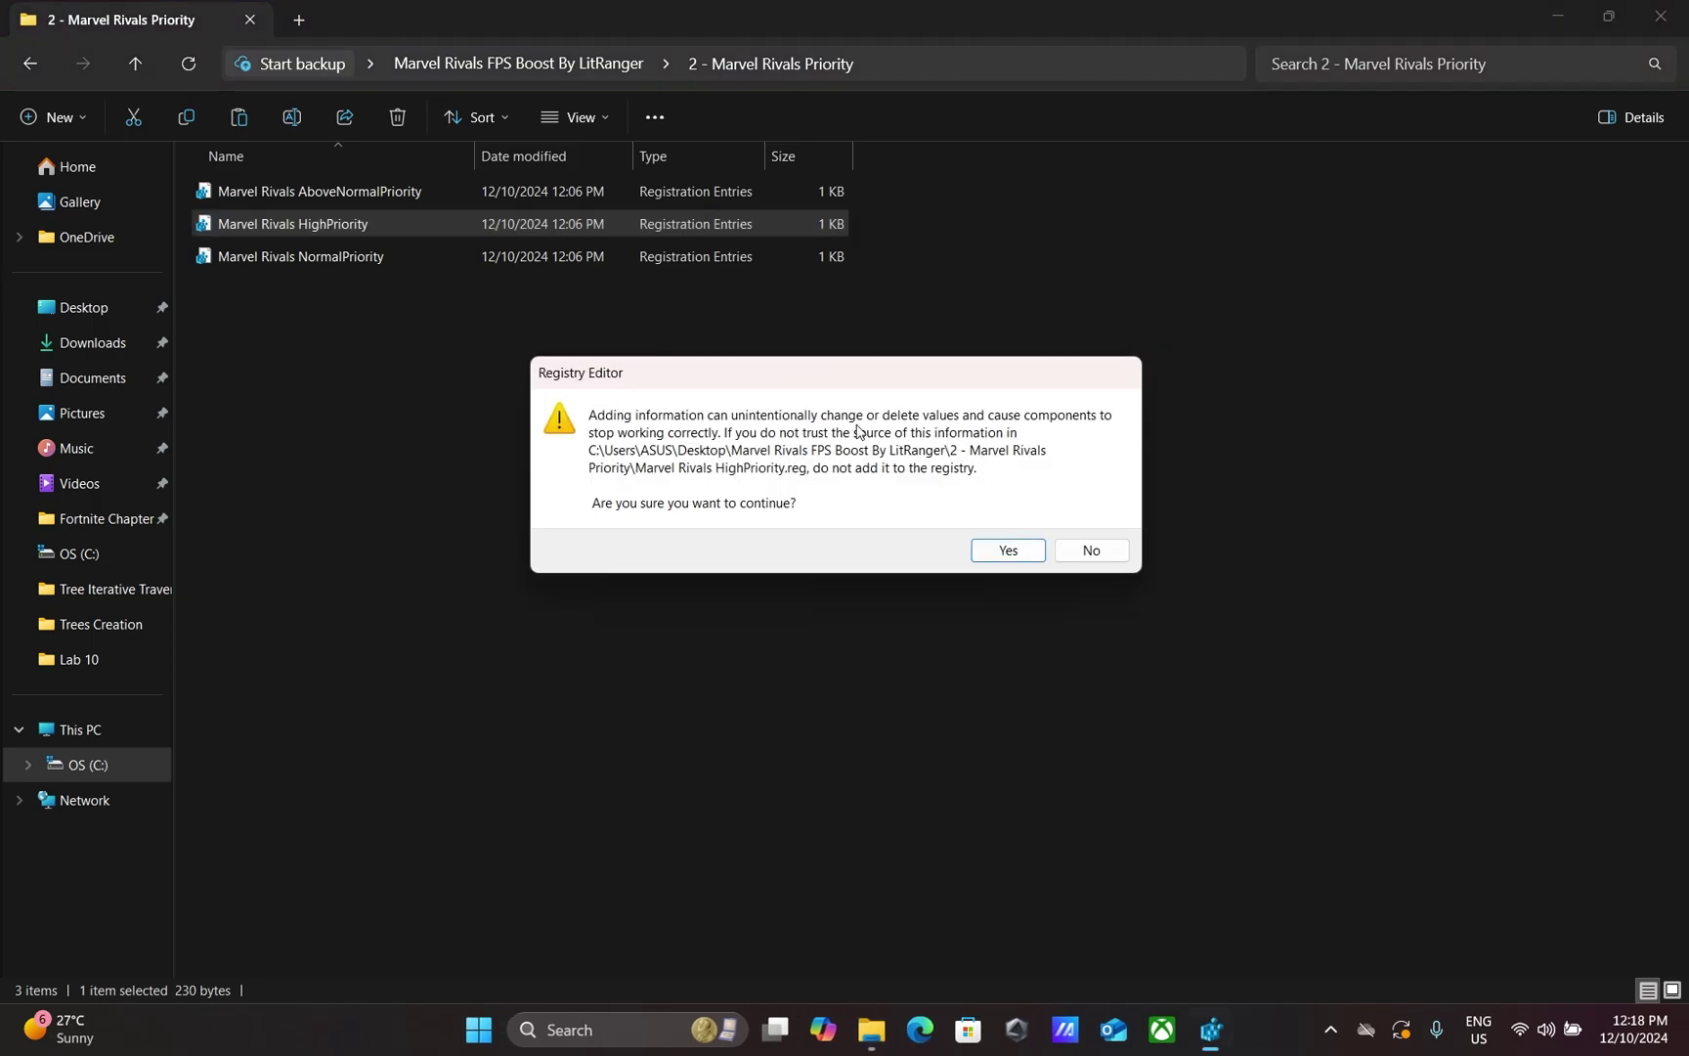
pyautogui.click(1005, 553)
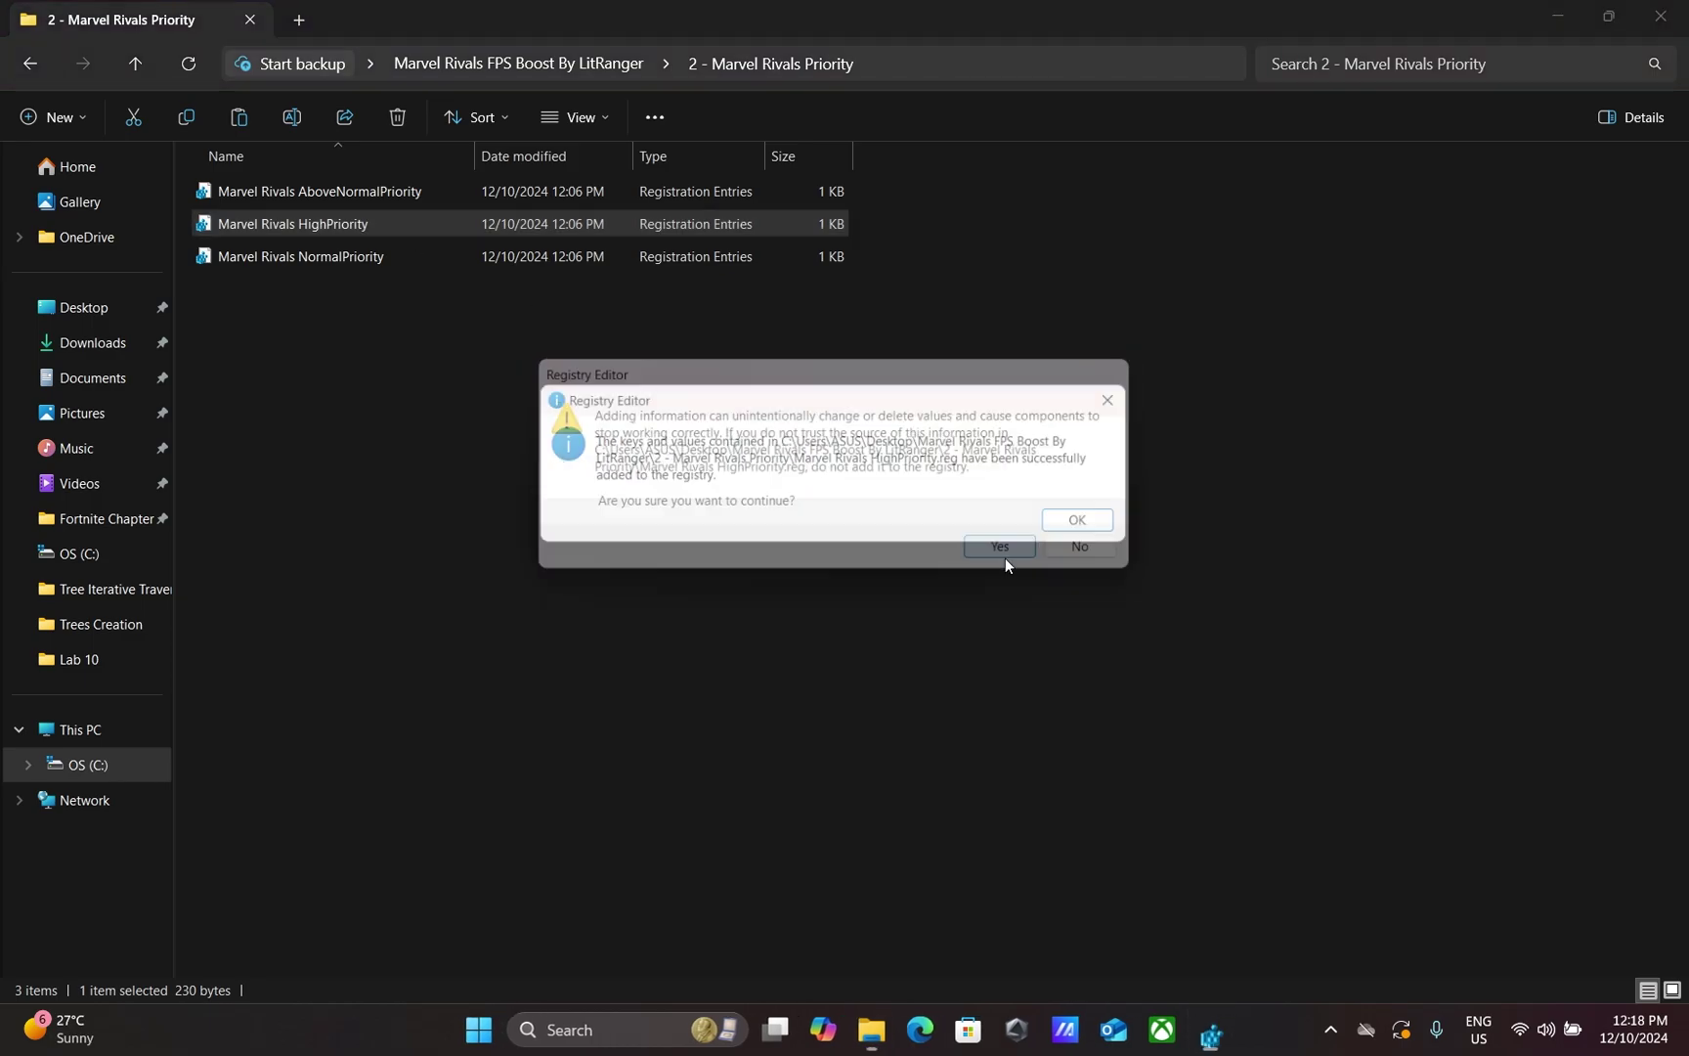
pyautogui.click(1092, 524)
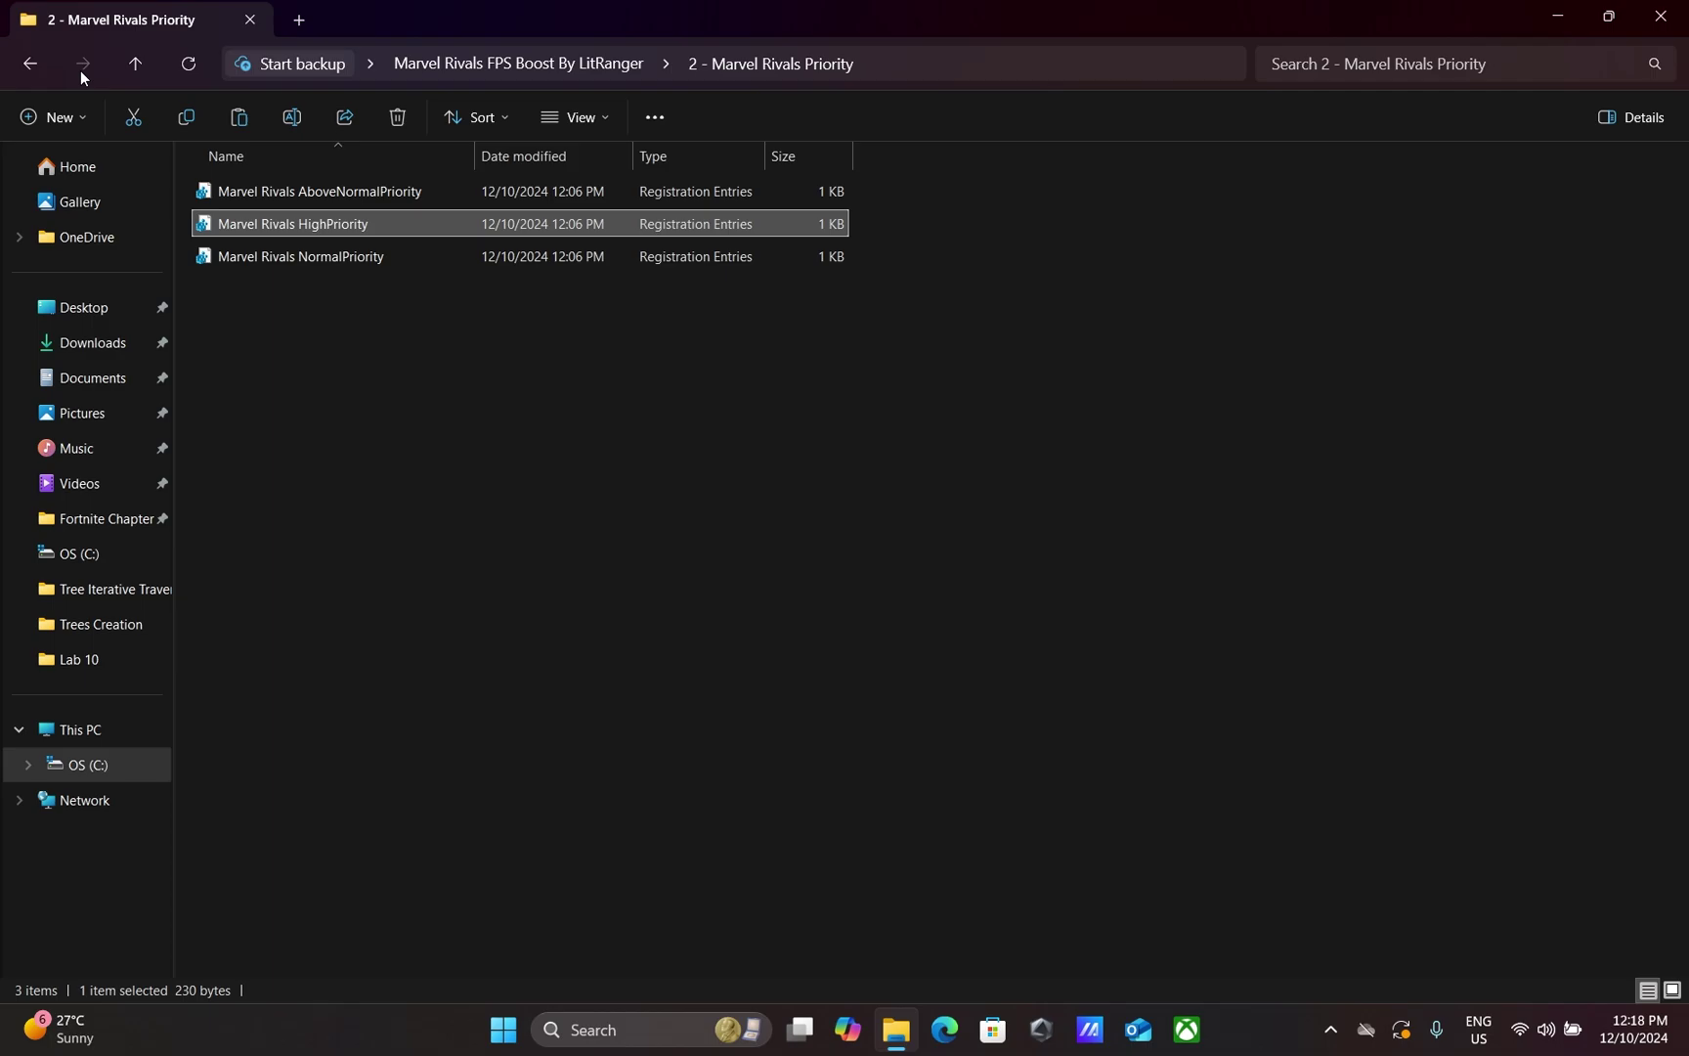
# Step: Copy the GameUserSettings file from the Med End PC subfolder of 3 - Best Game Config
pyautogui.click(30, 65)
pyautogui.doubleClick(256, 255)
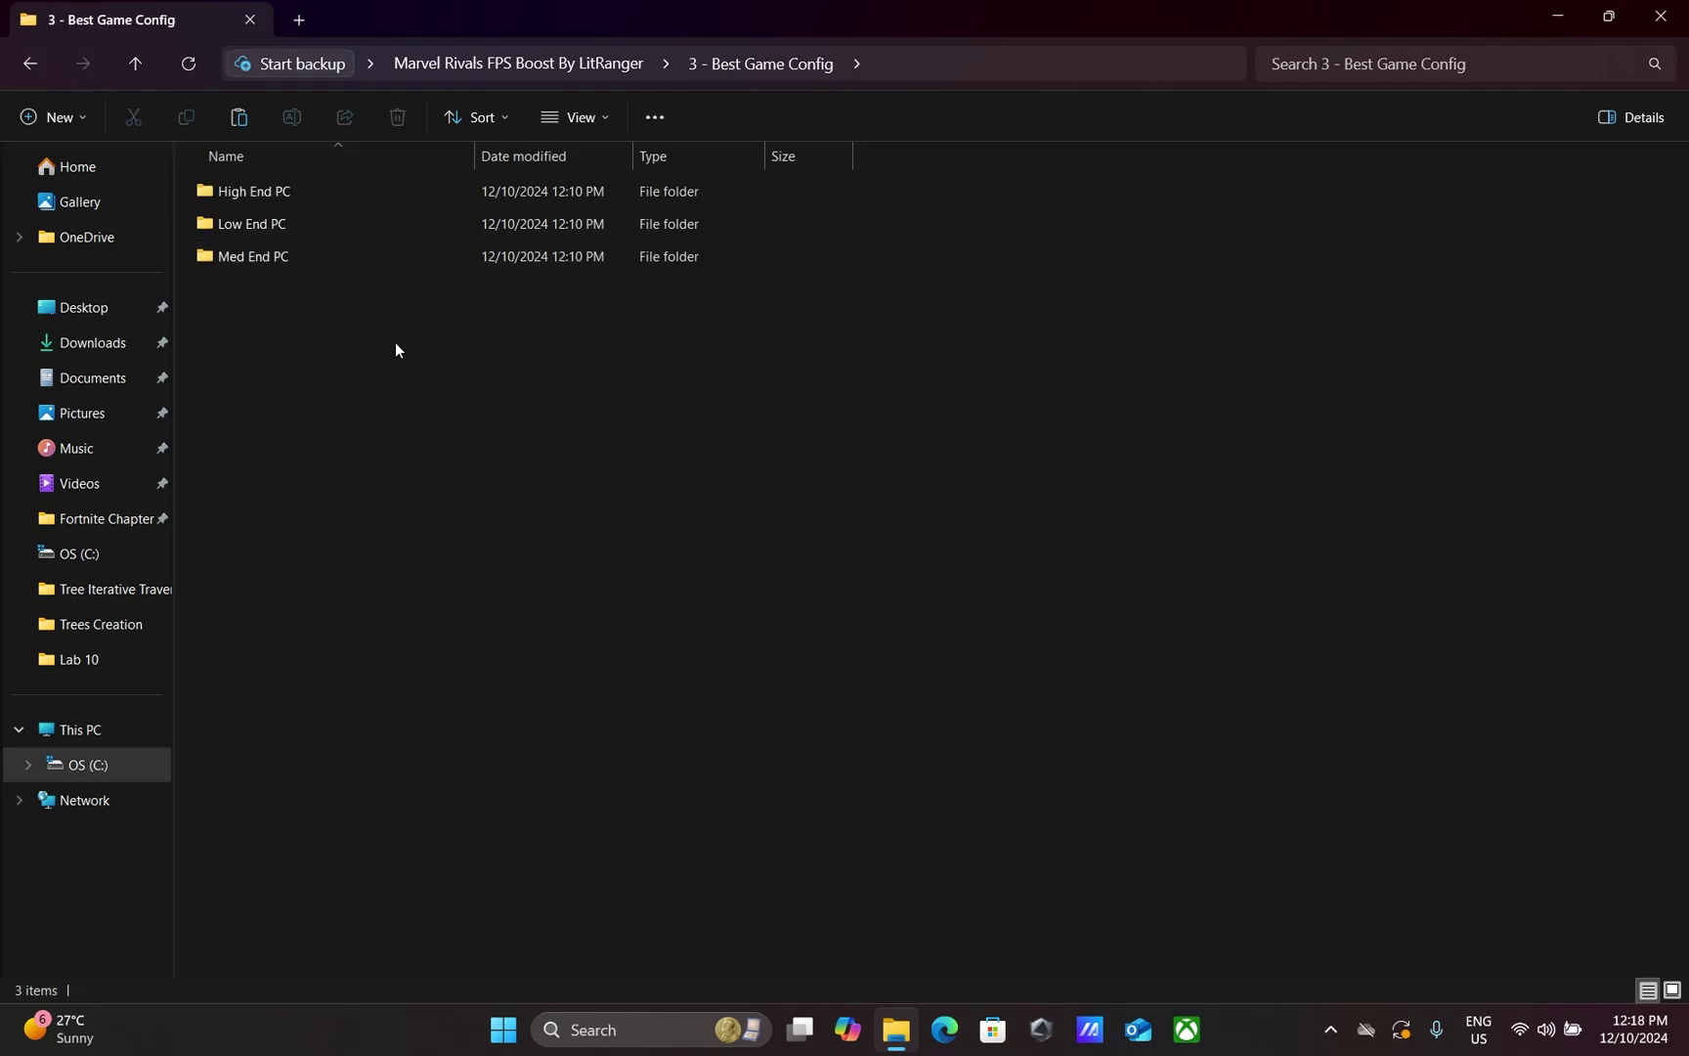
pyautogui.moveTo(562, 368); pyautogui.dragTo(369, 164)
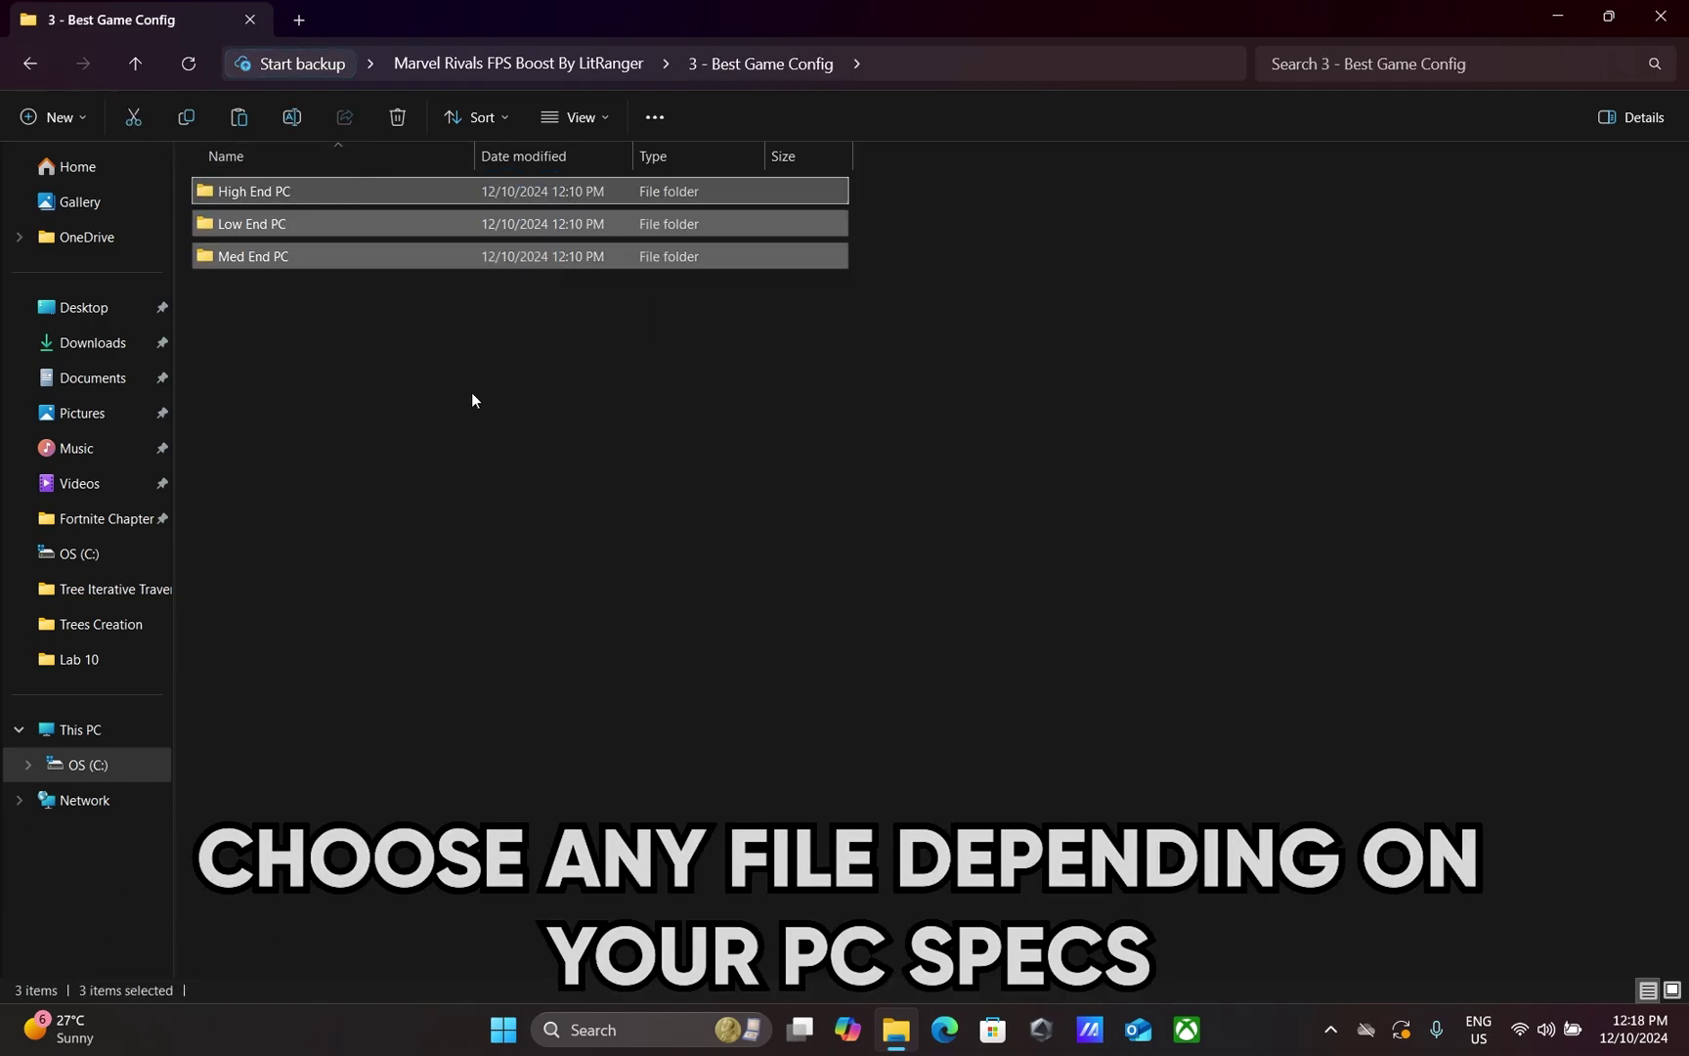
pyautogui.click(538, 381)
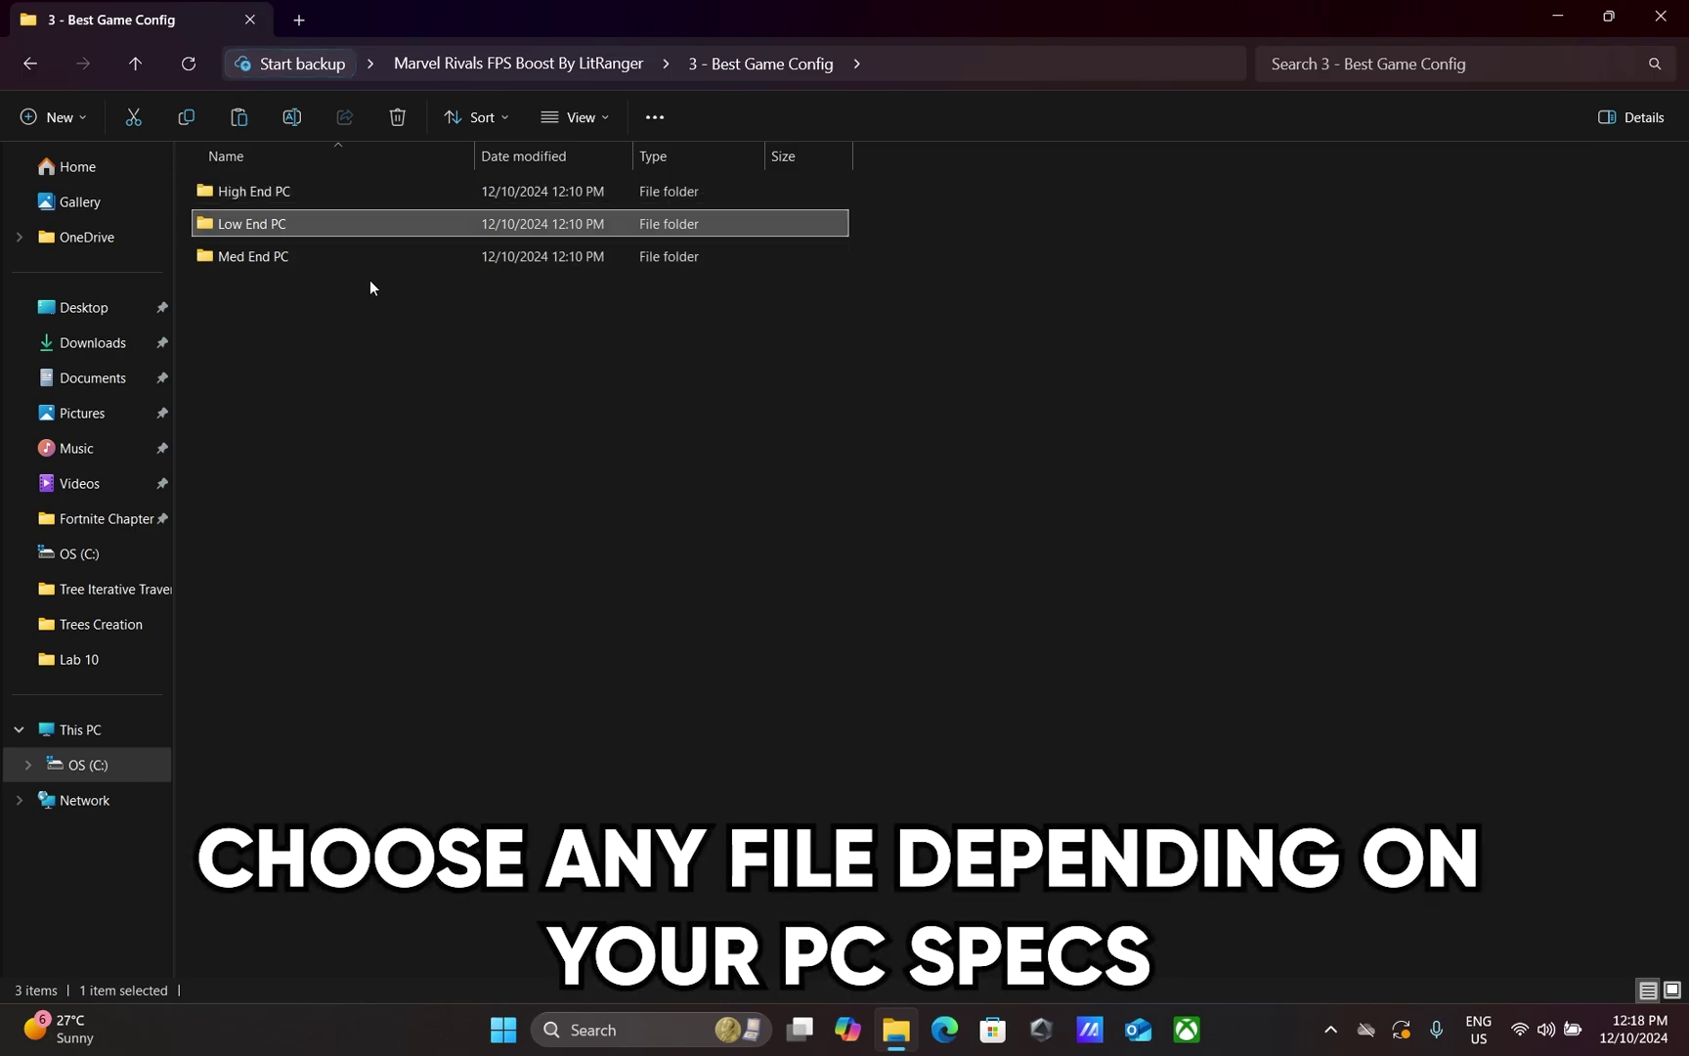
pyautogui.click(389, 258)
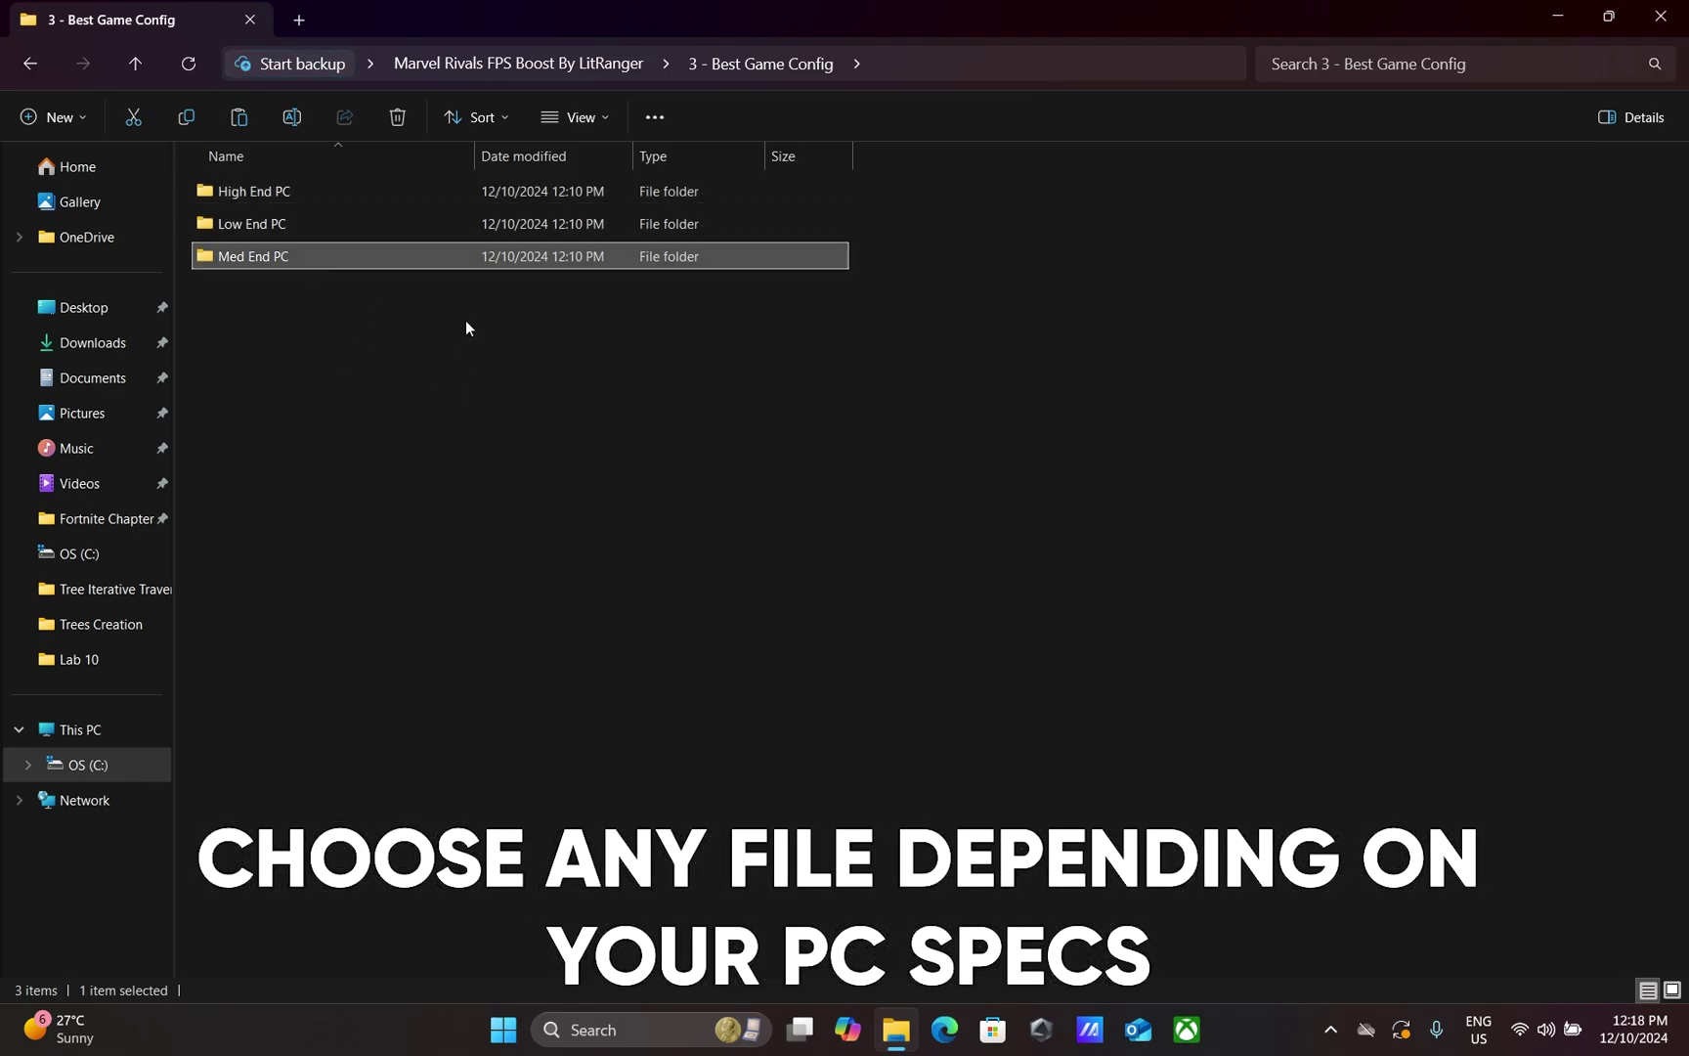
pyautogui.doubleClick(414, 259)
pyautogui.click(310, 200)
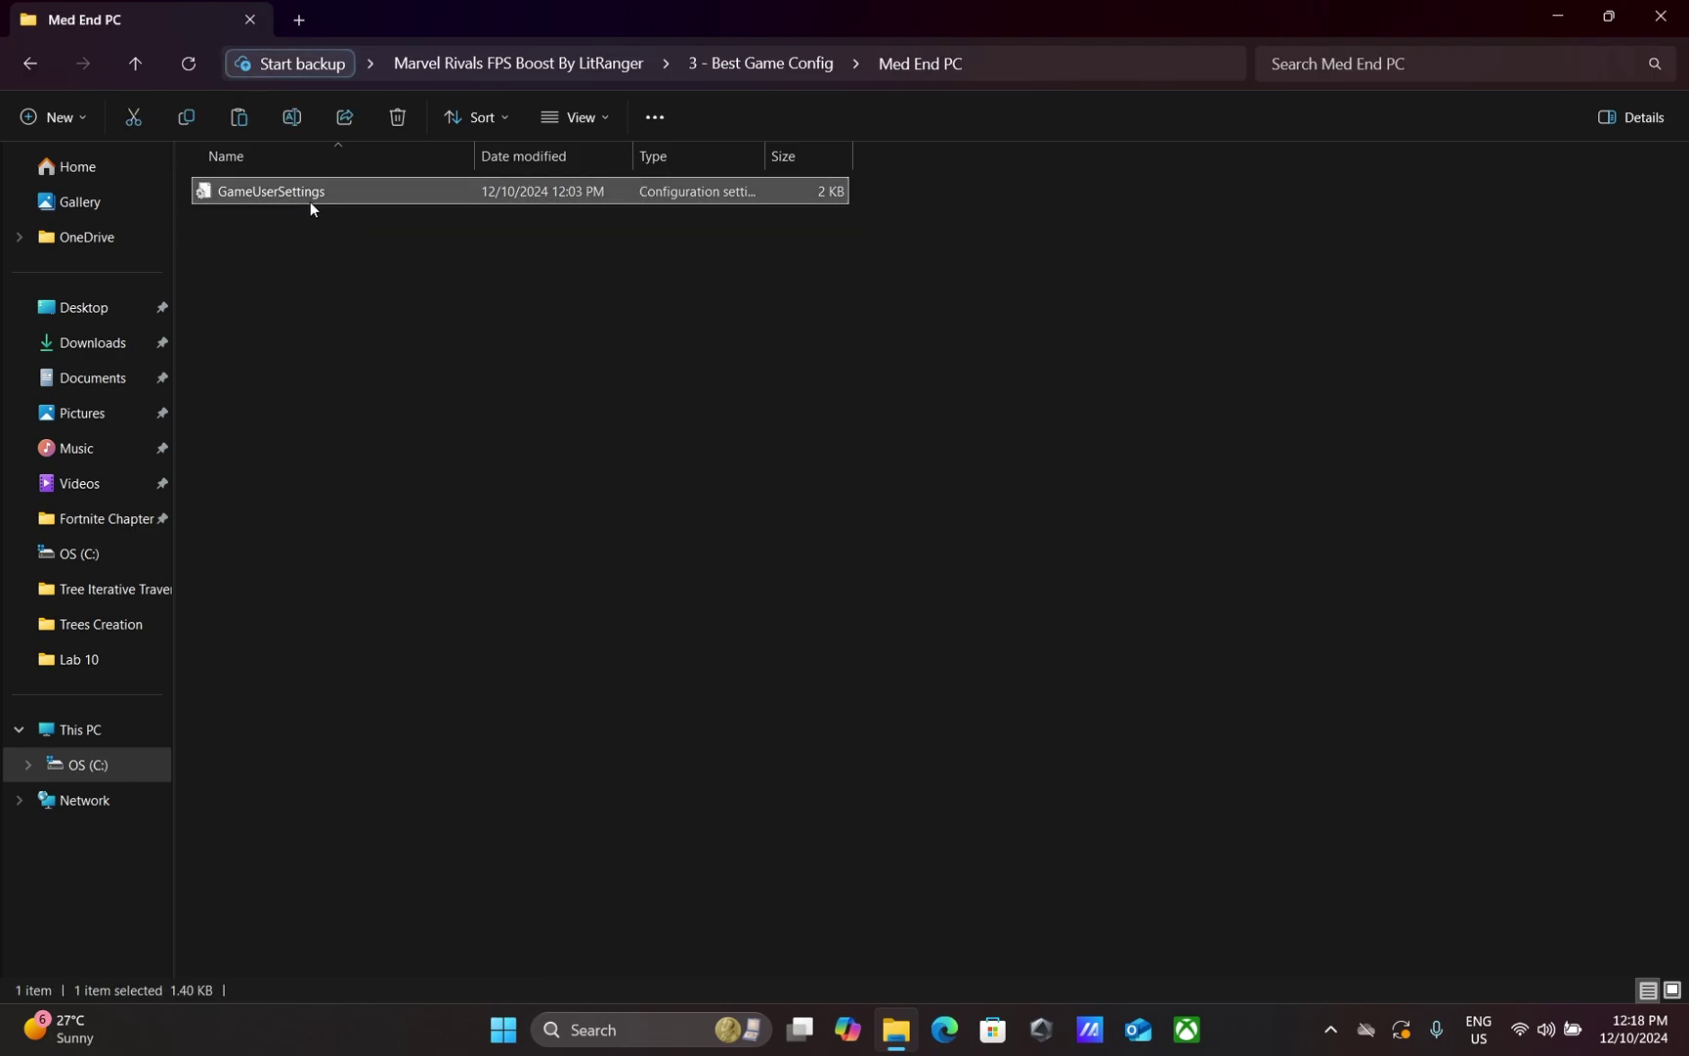
pyautogui.rightClick(320, 195)
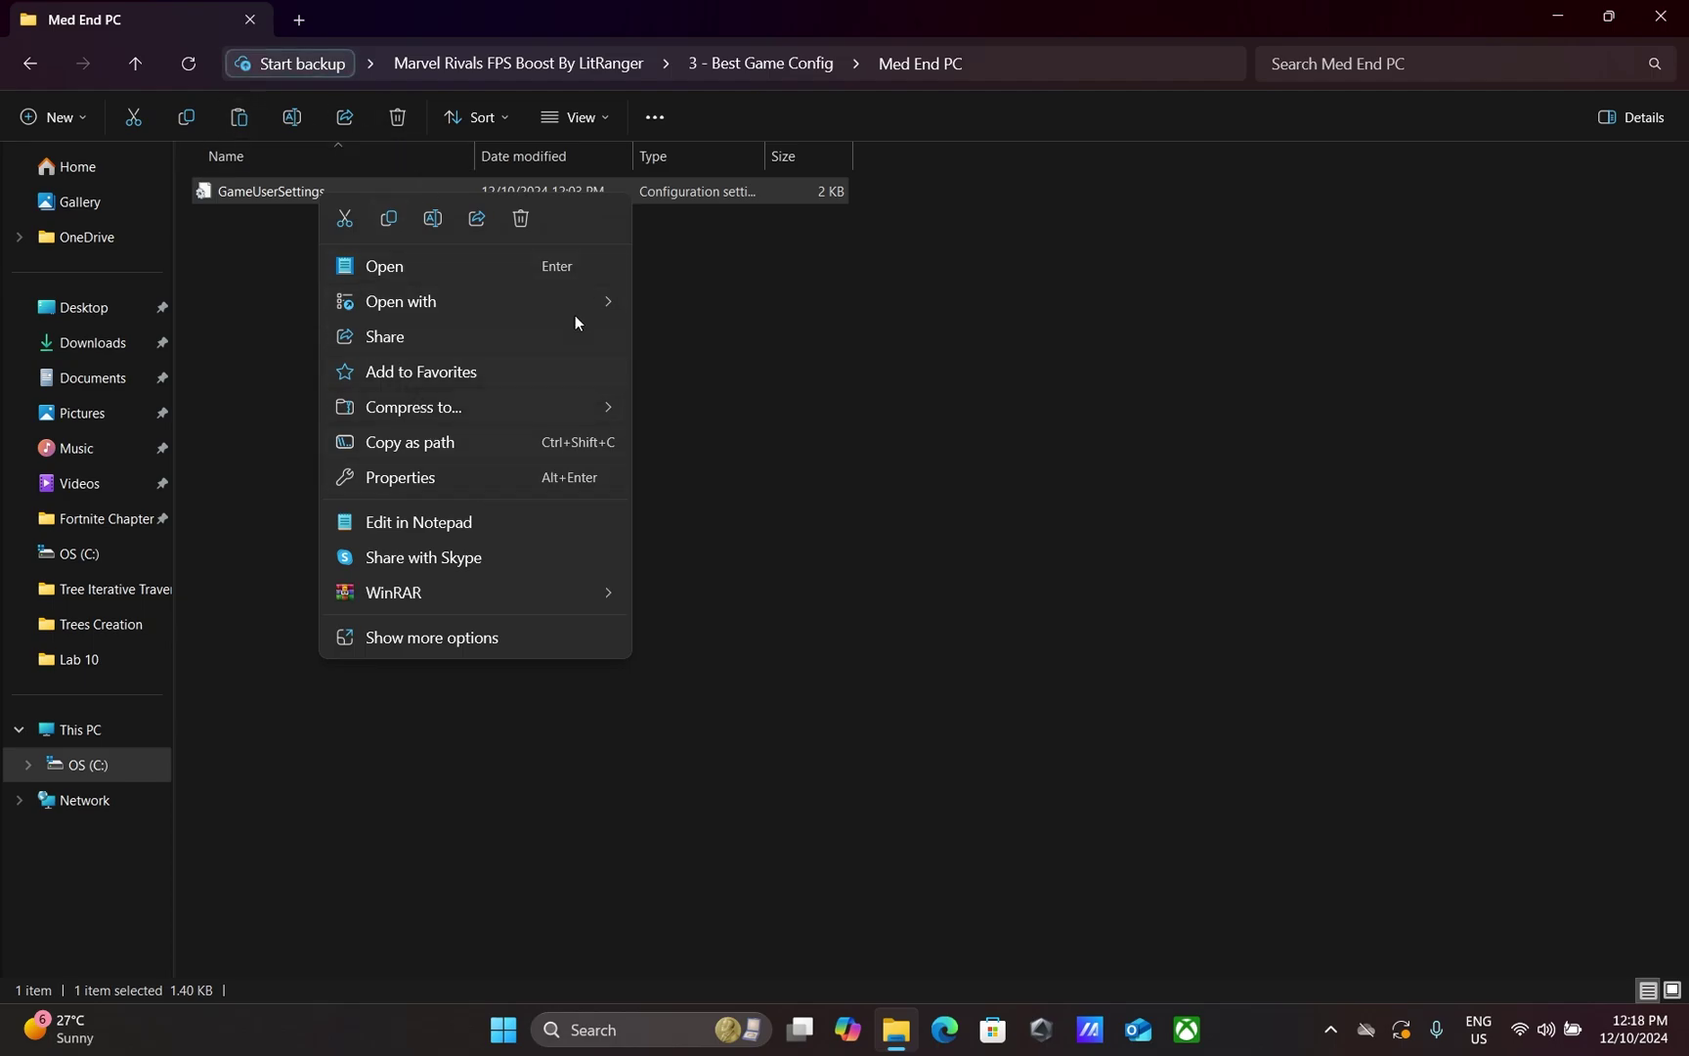
pyautogui.click(390, 219)
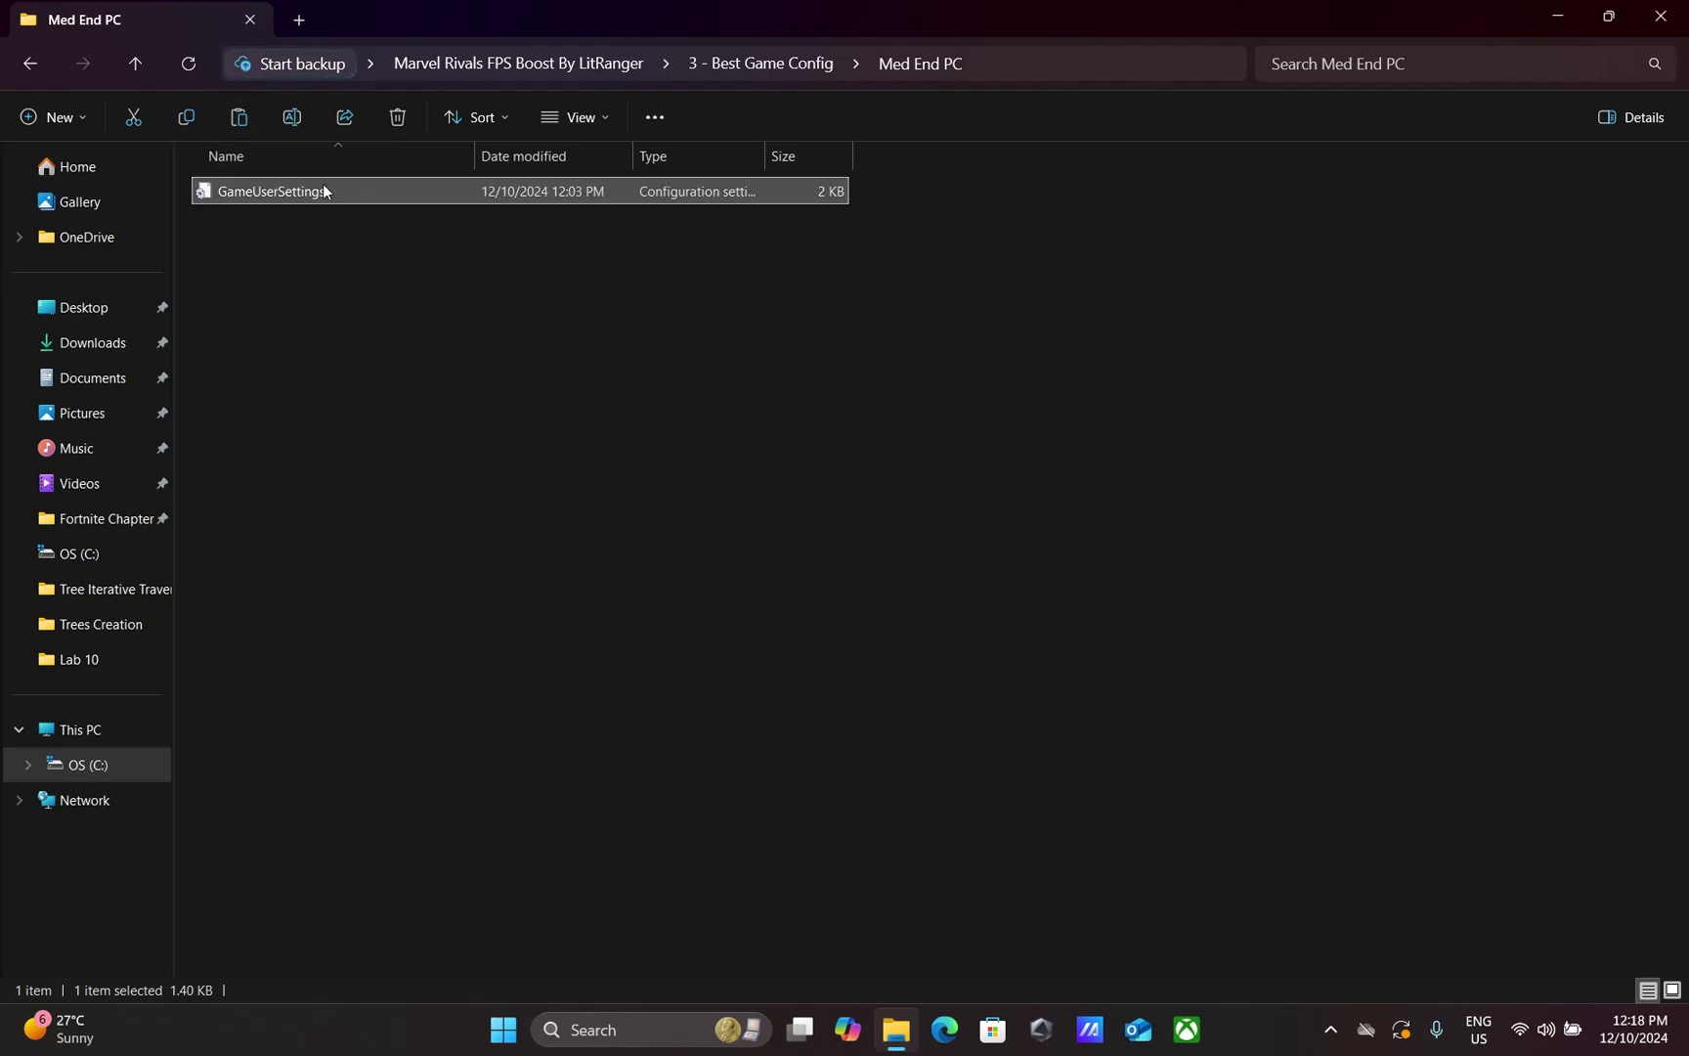
# Step: Open the local app data folder by running %localappdata% from the Run dialog
pyautogui.click(670, 1015)
pyautogui.write('run')
pyautogui.press('Return')
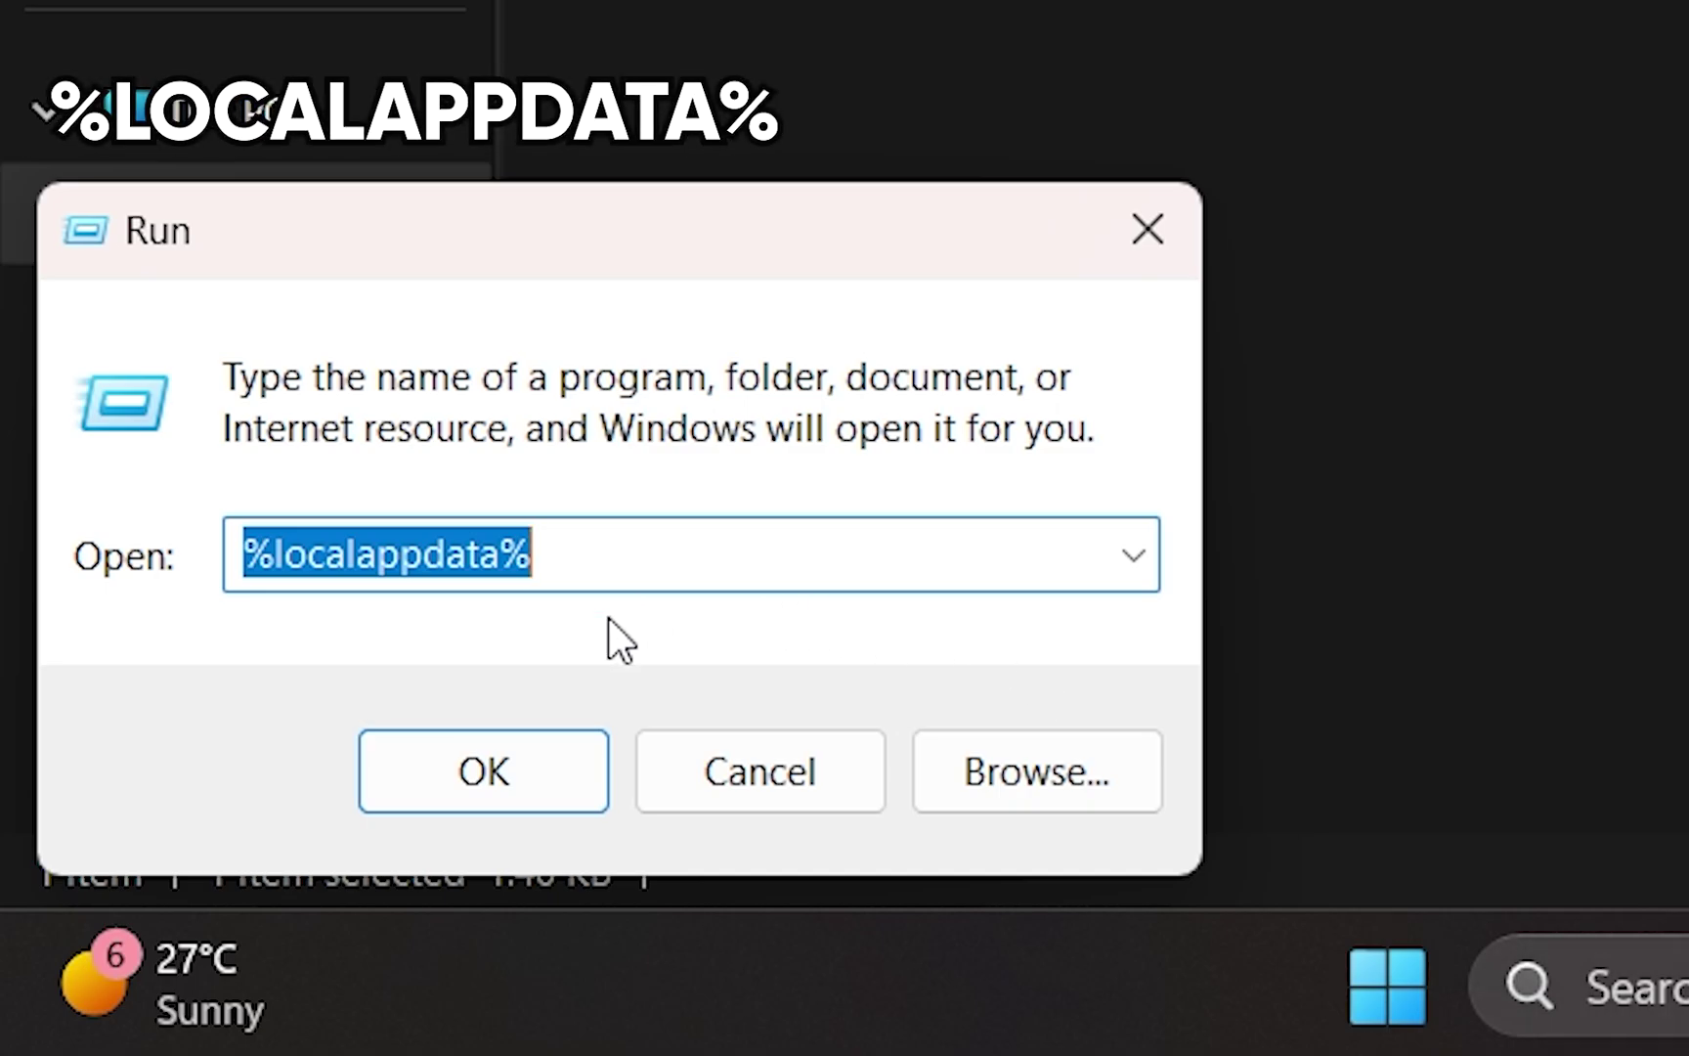
pyautogui.click(660, 559)
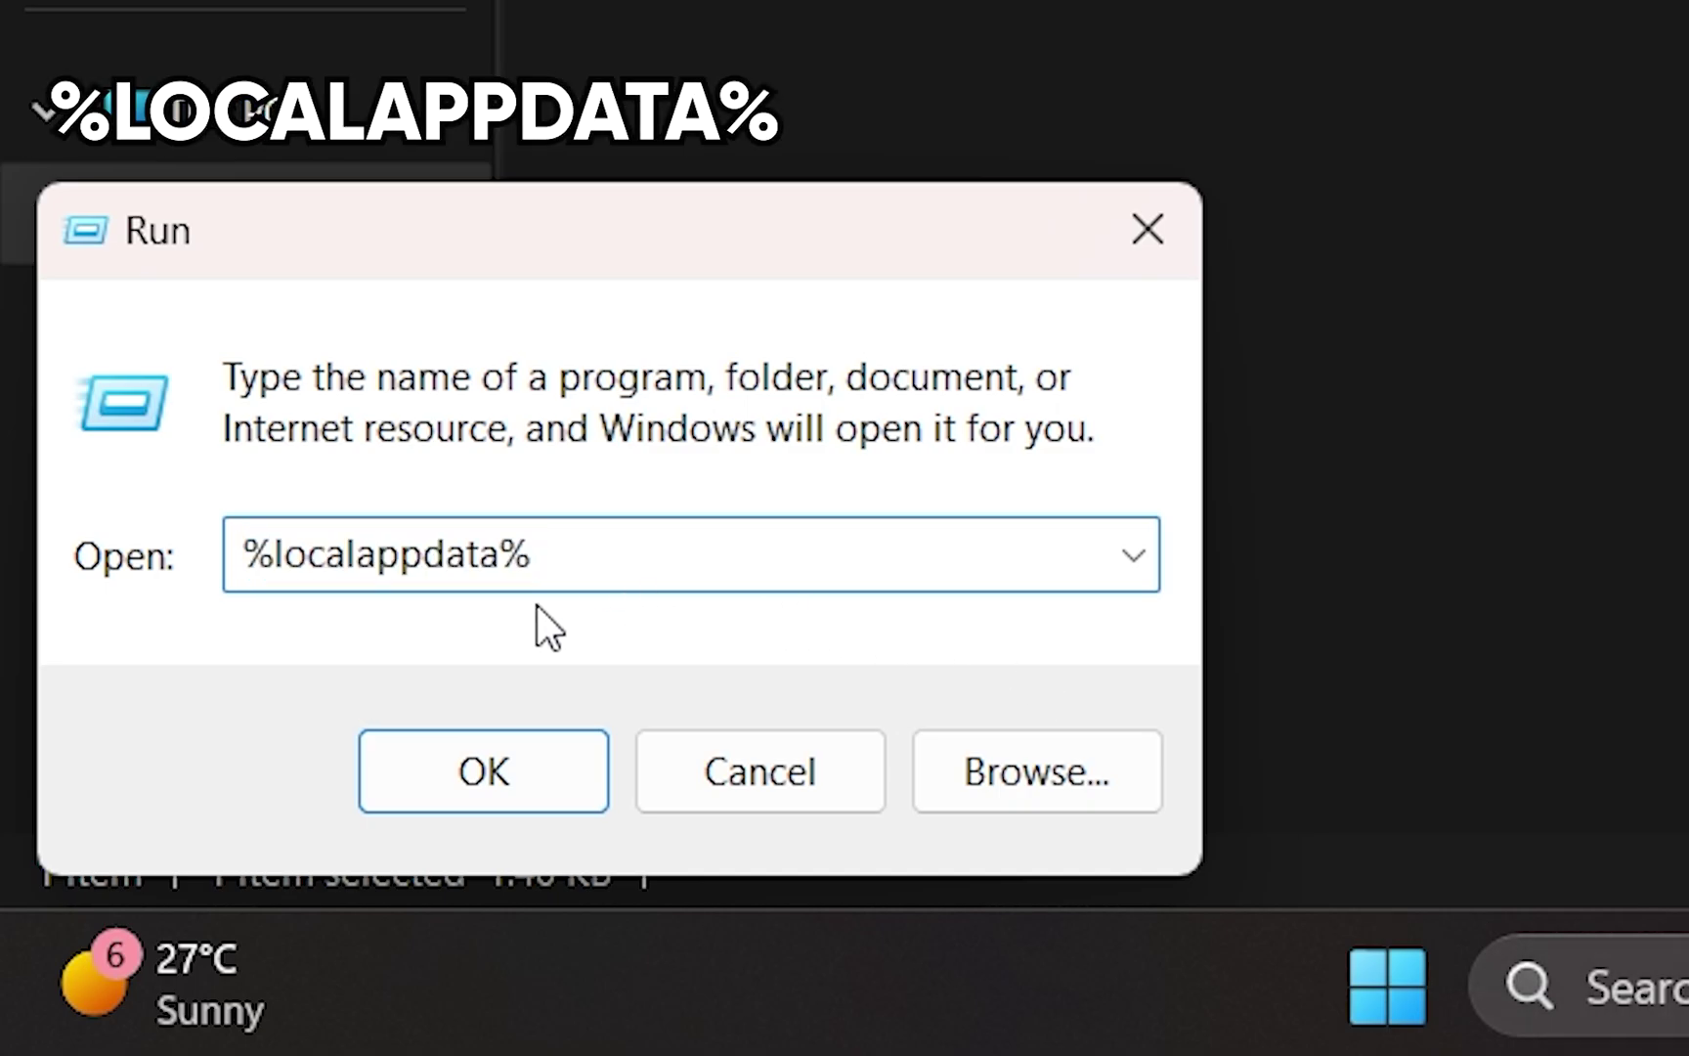
pyautogui.moveTo(533, 554); pyautogui.dragTo(240, 555)
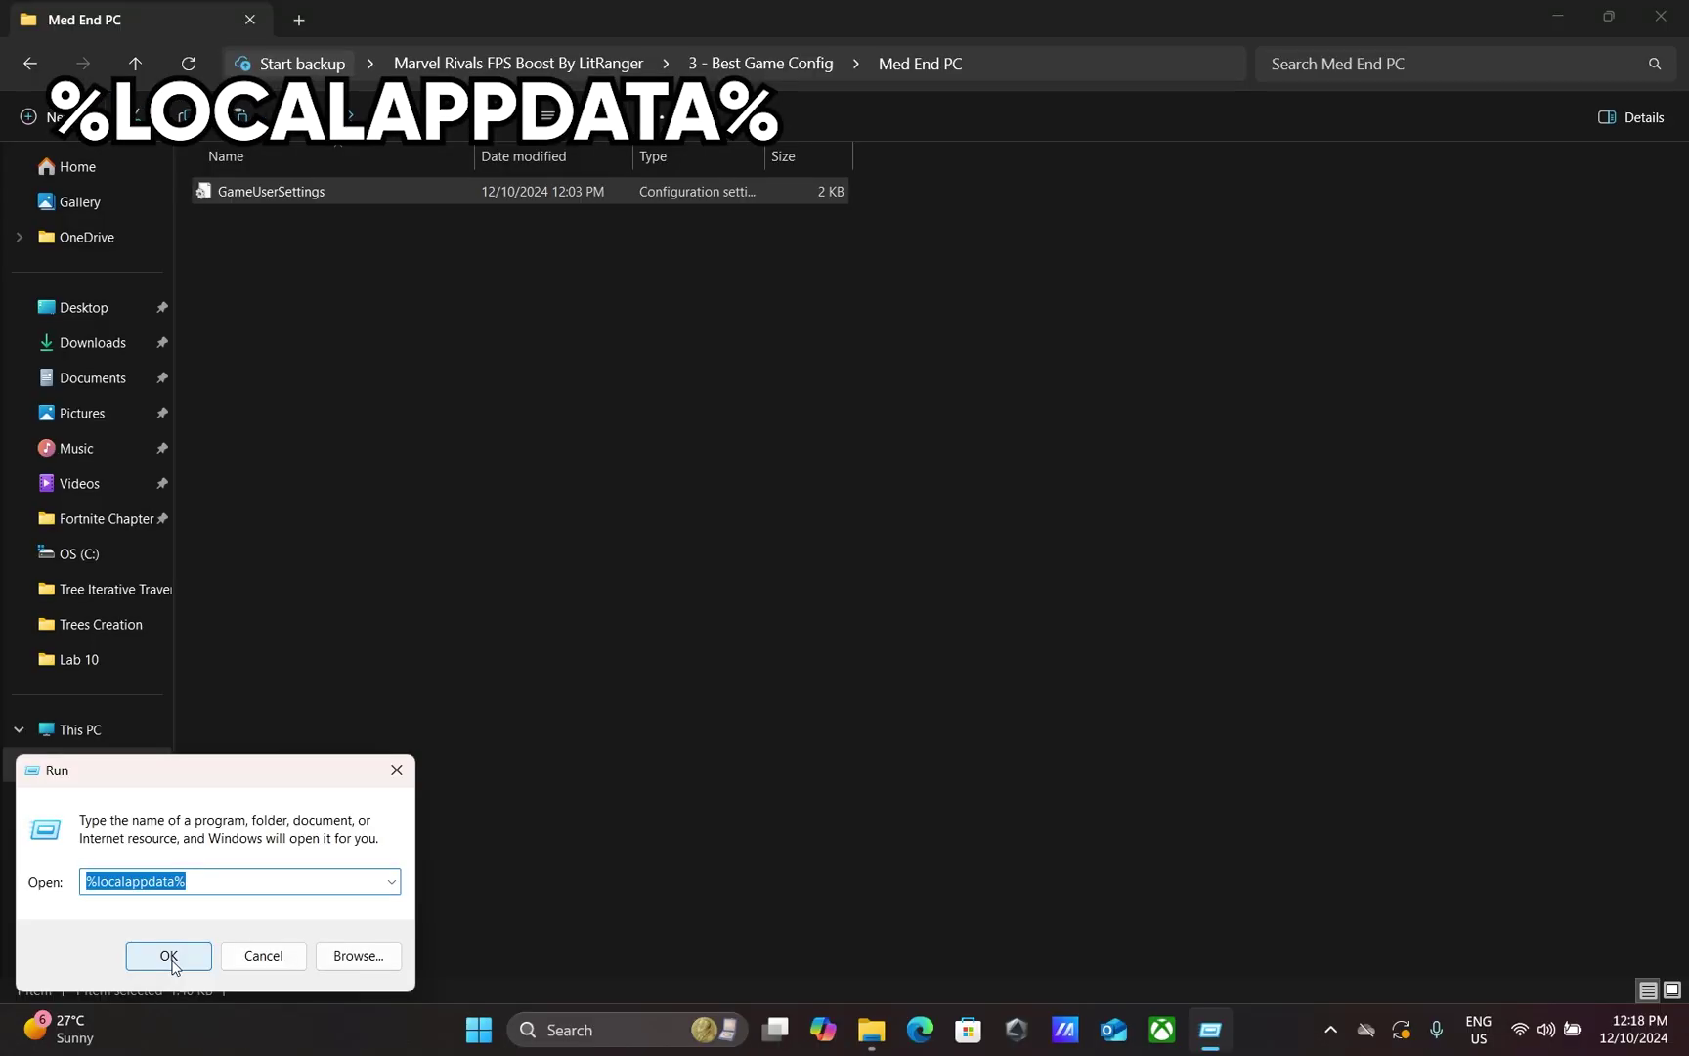
pyautogui.click(171, 960)
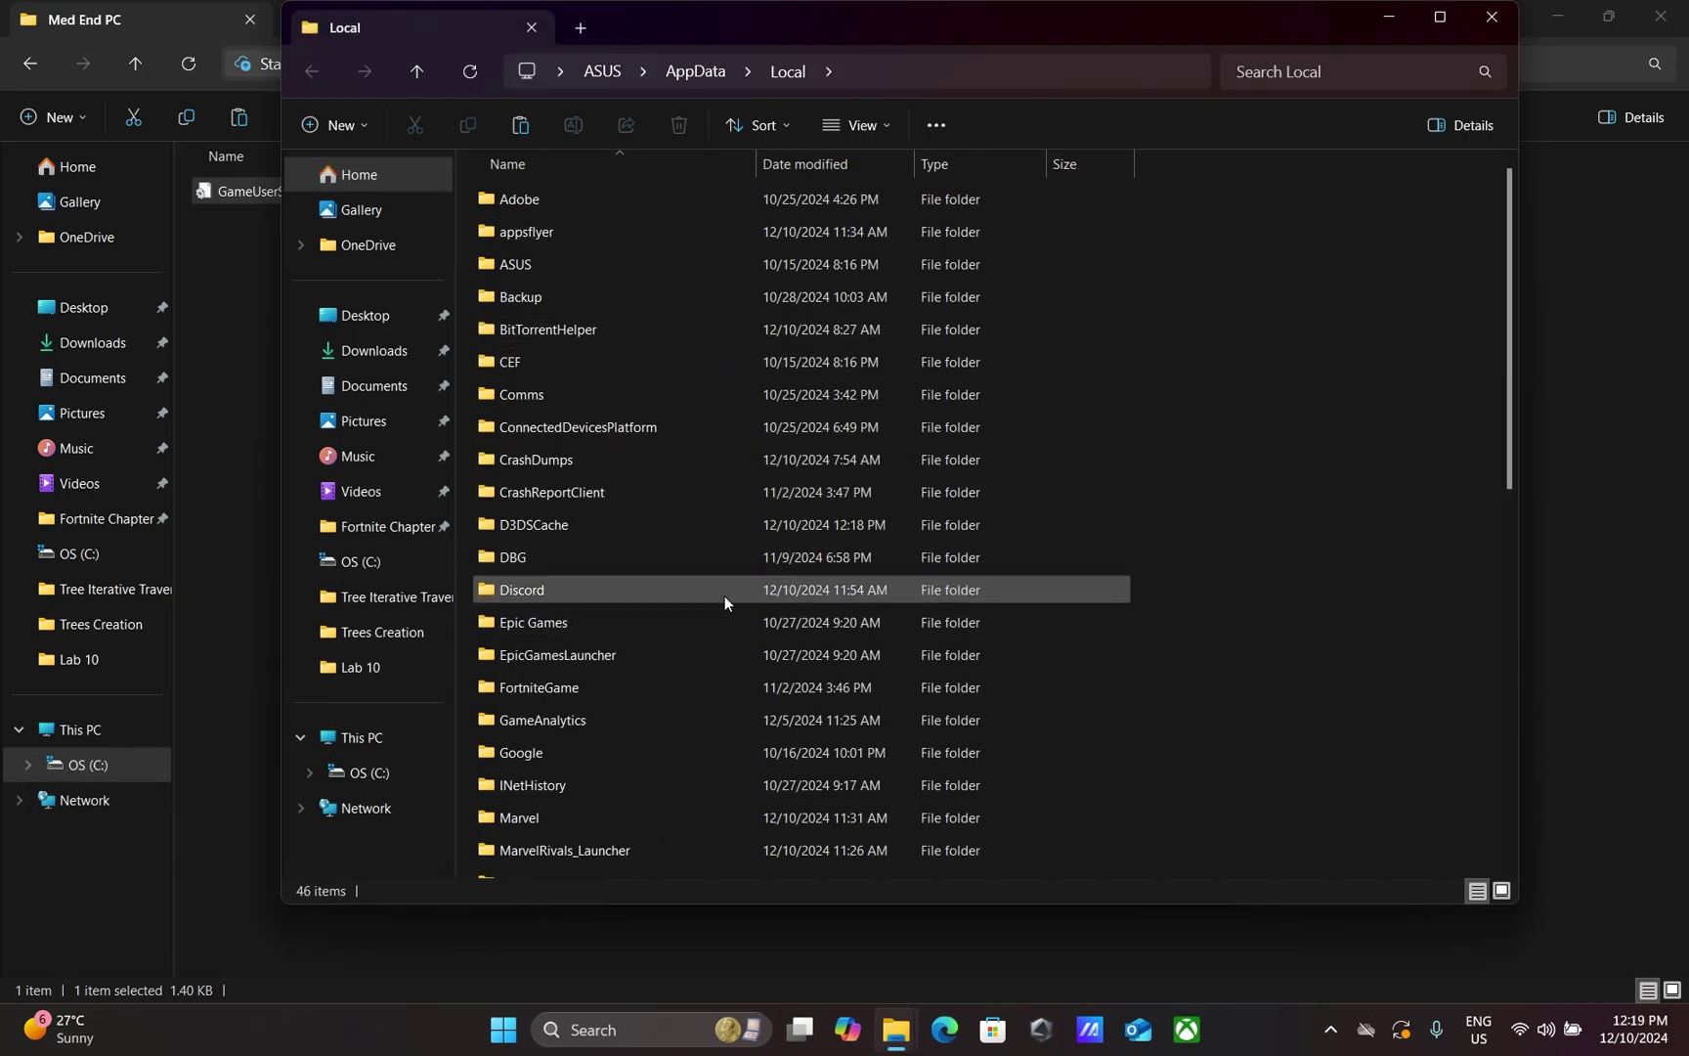
# Step: Go to the Marvel\Saved\Config\Windows folder within the local app data folder
pyautogui.scroll(-3, 720, 484)
pyautogui.click(536, 537)
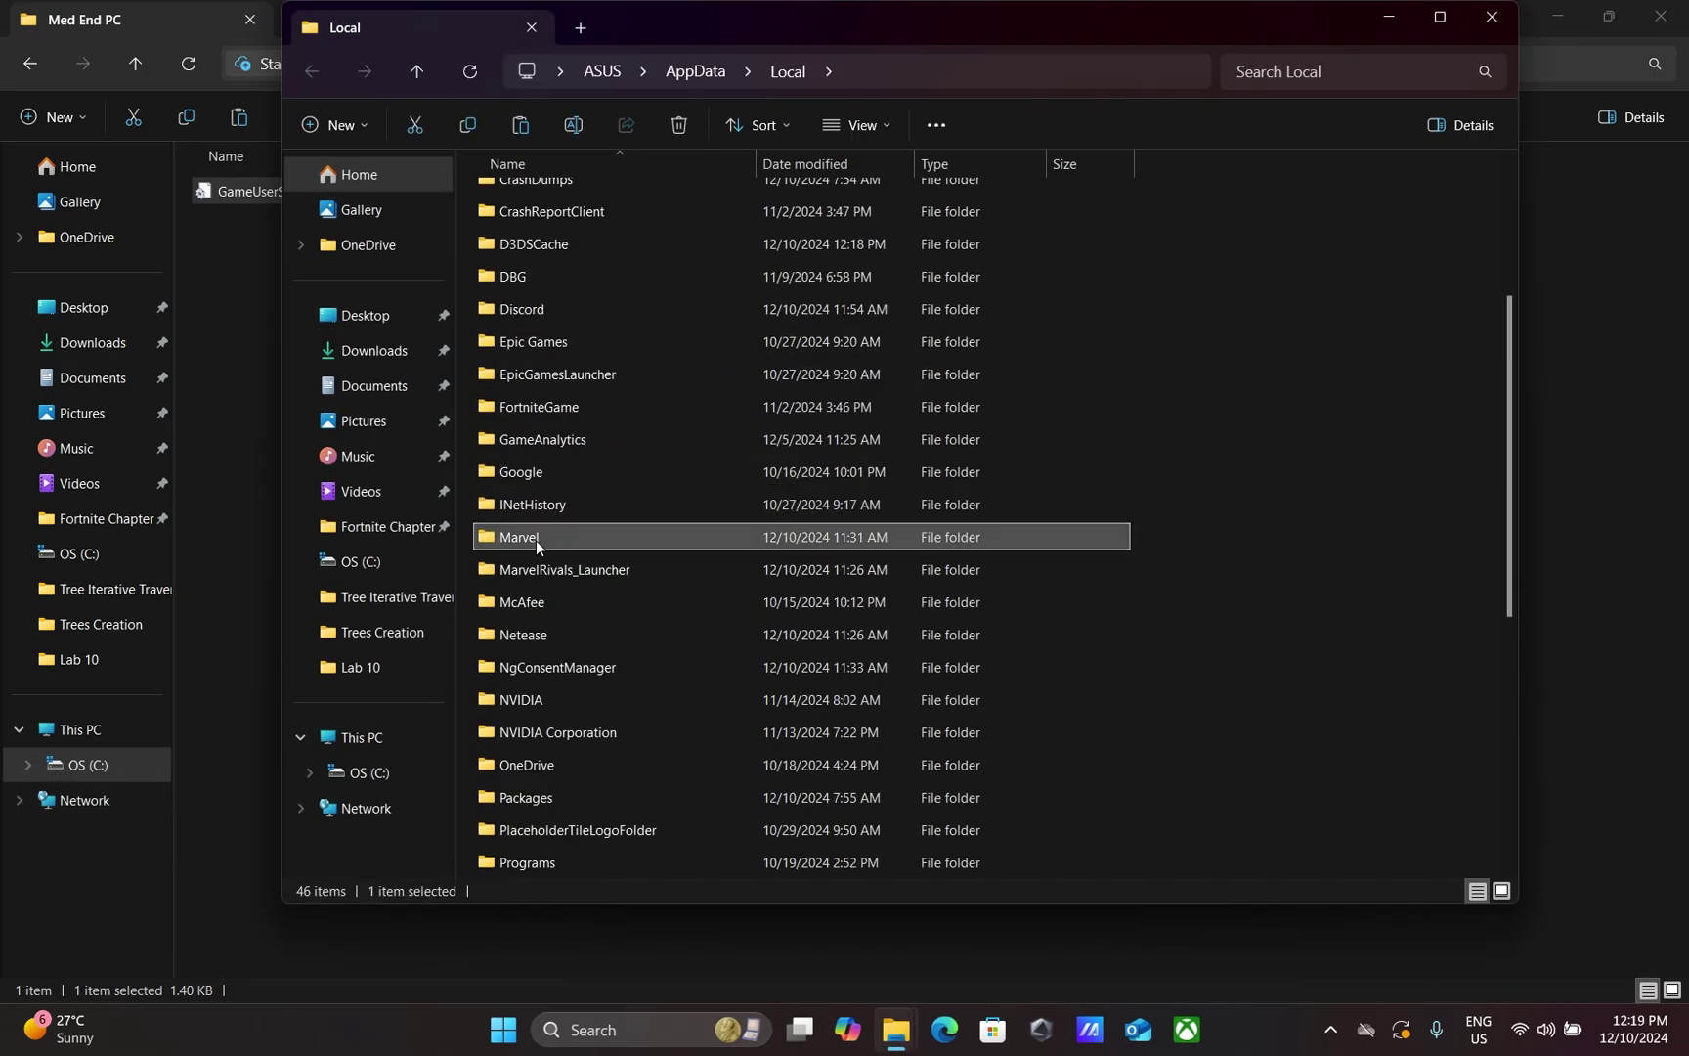
pyautogui.doubleClick(558, 536)
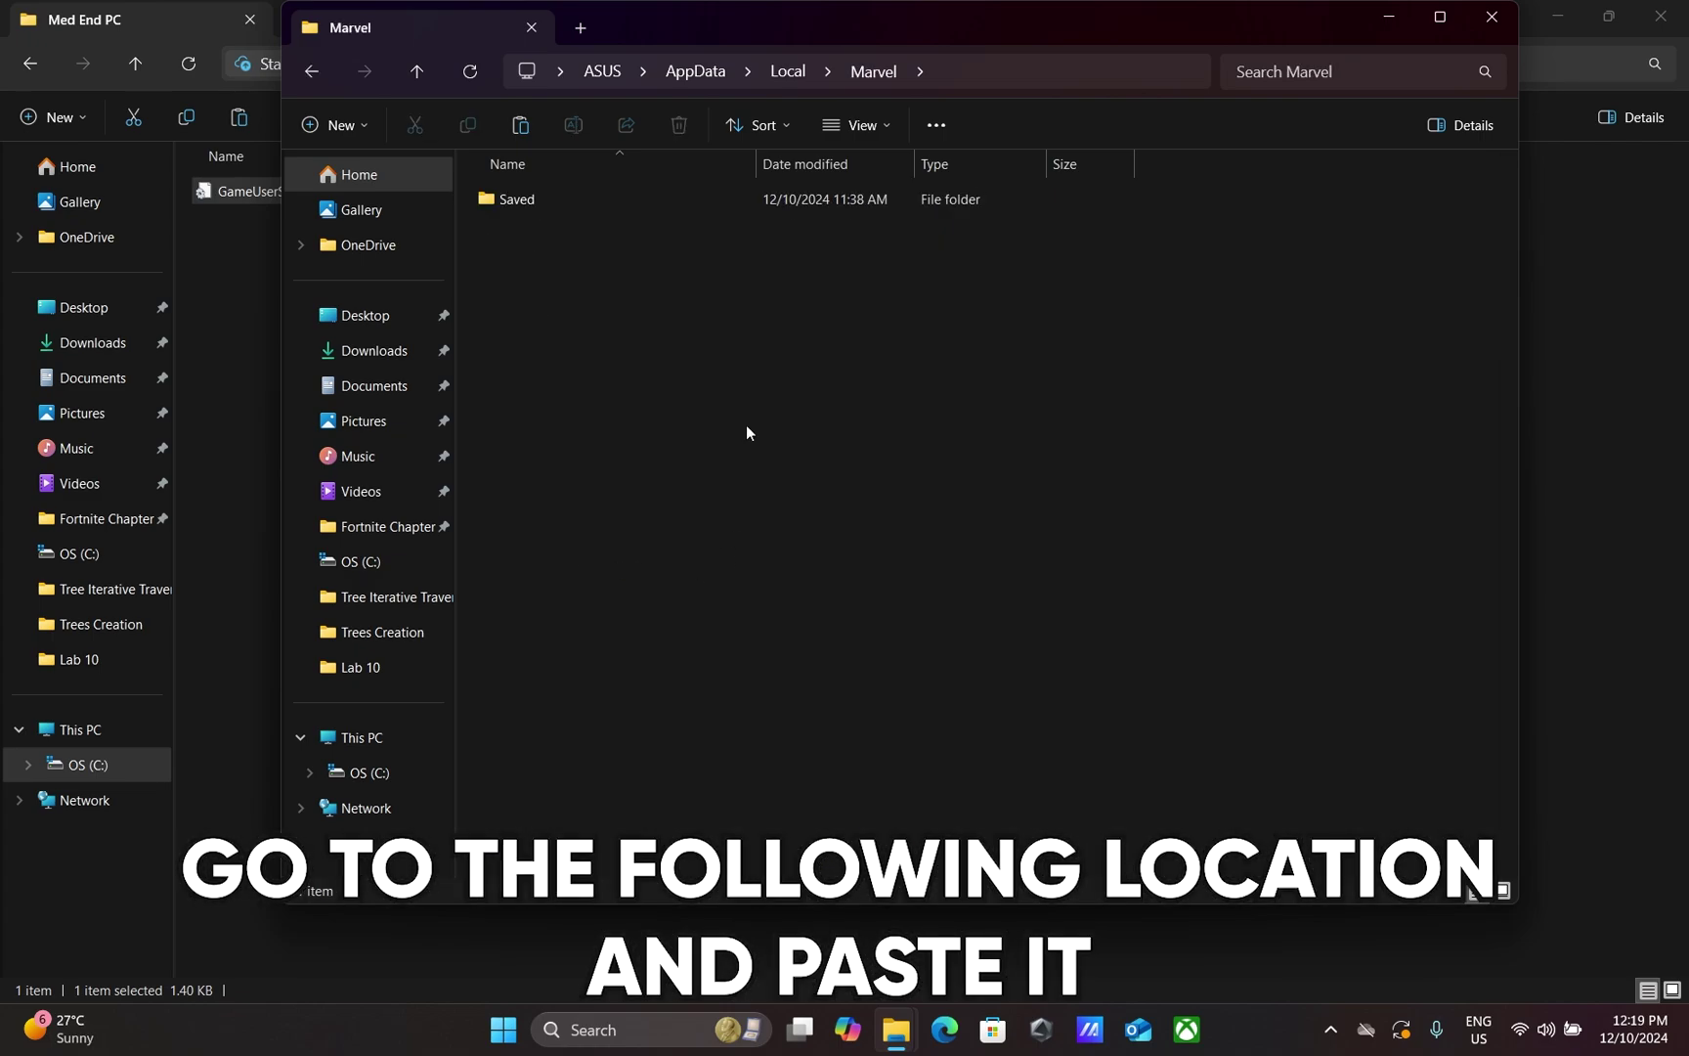
pyautogui.doubleClick(619, 203)
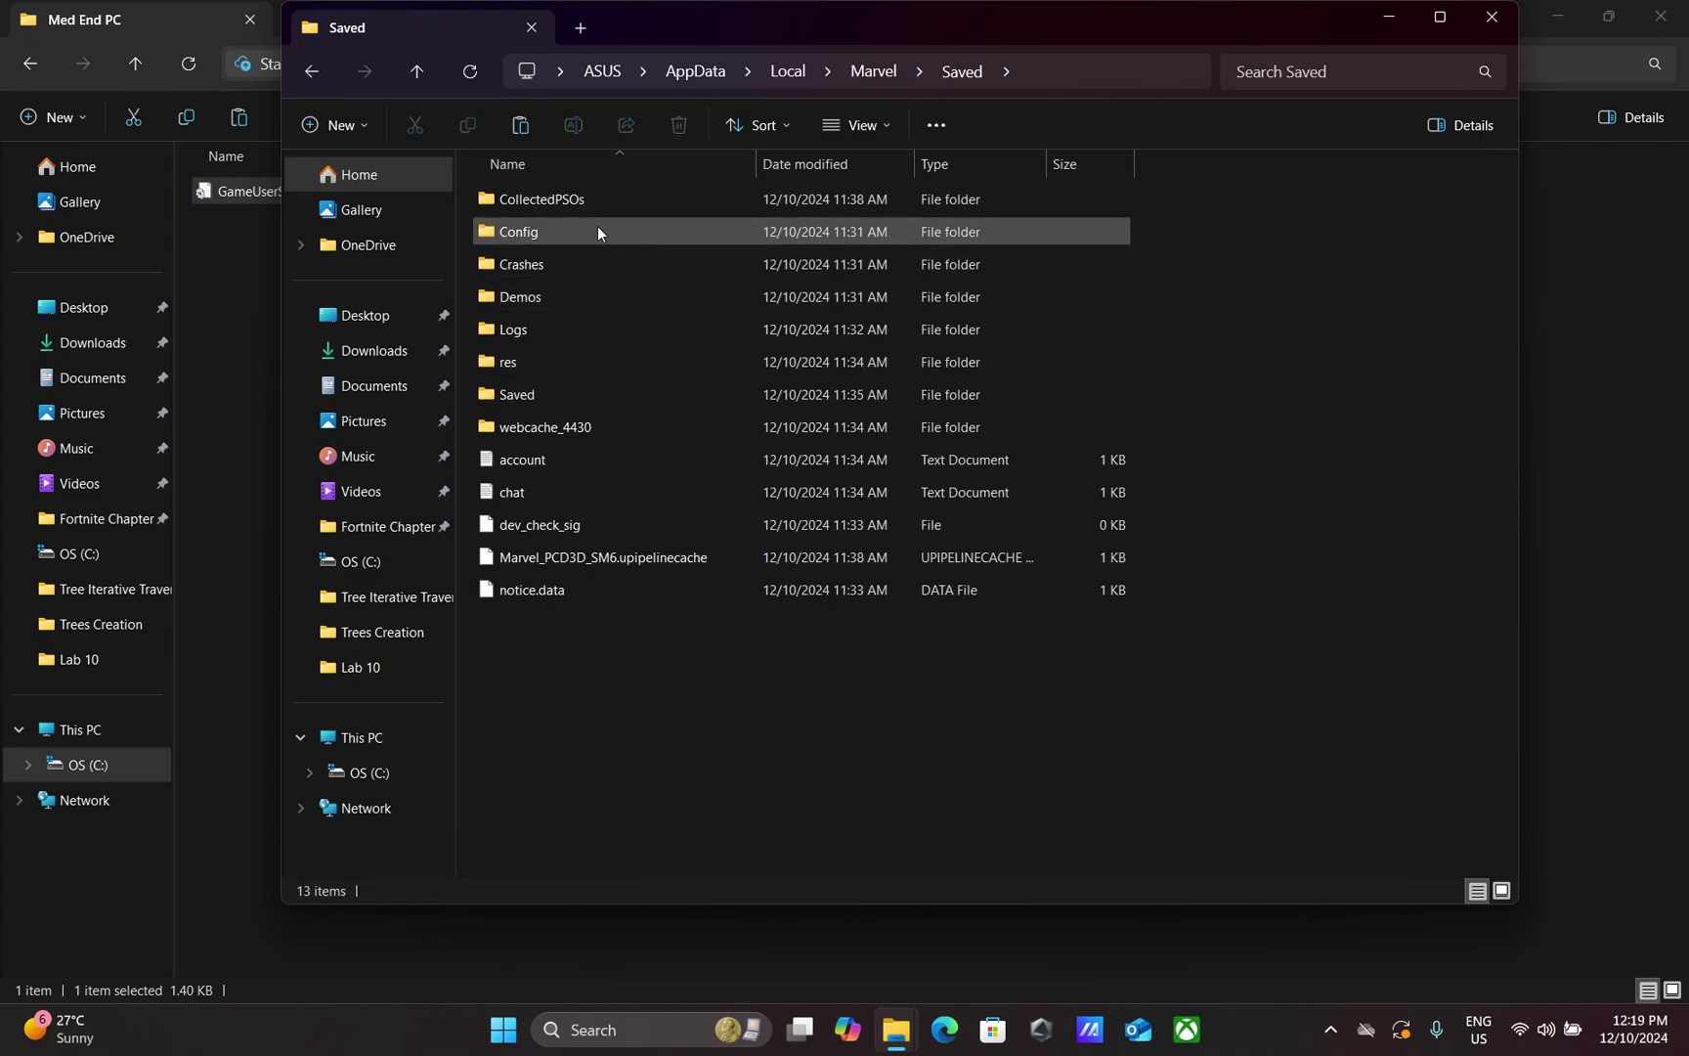
pyautogui.doubleClick(599, 229)
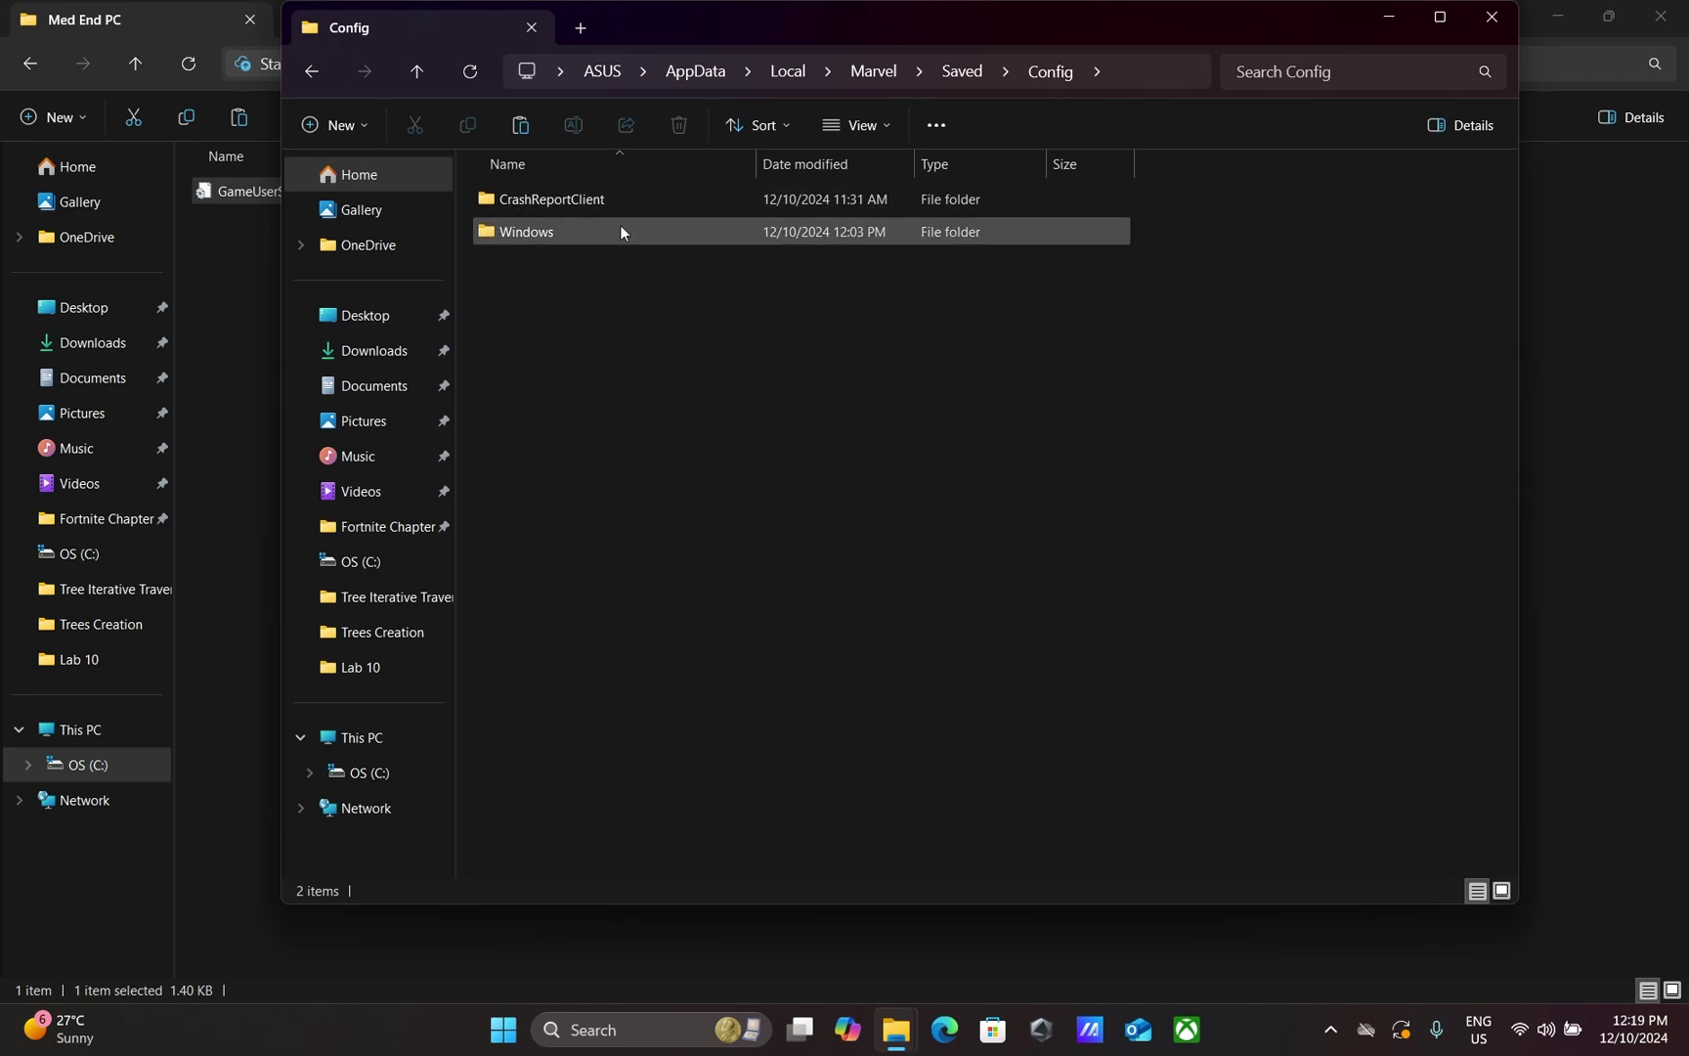
pyautogui.doubleClick(620, 228)
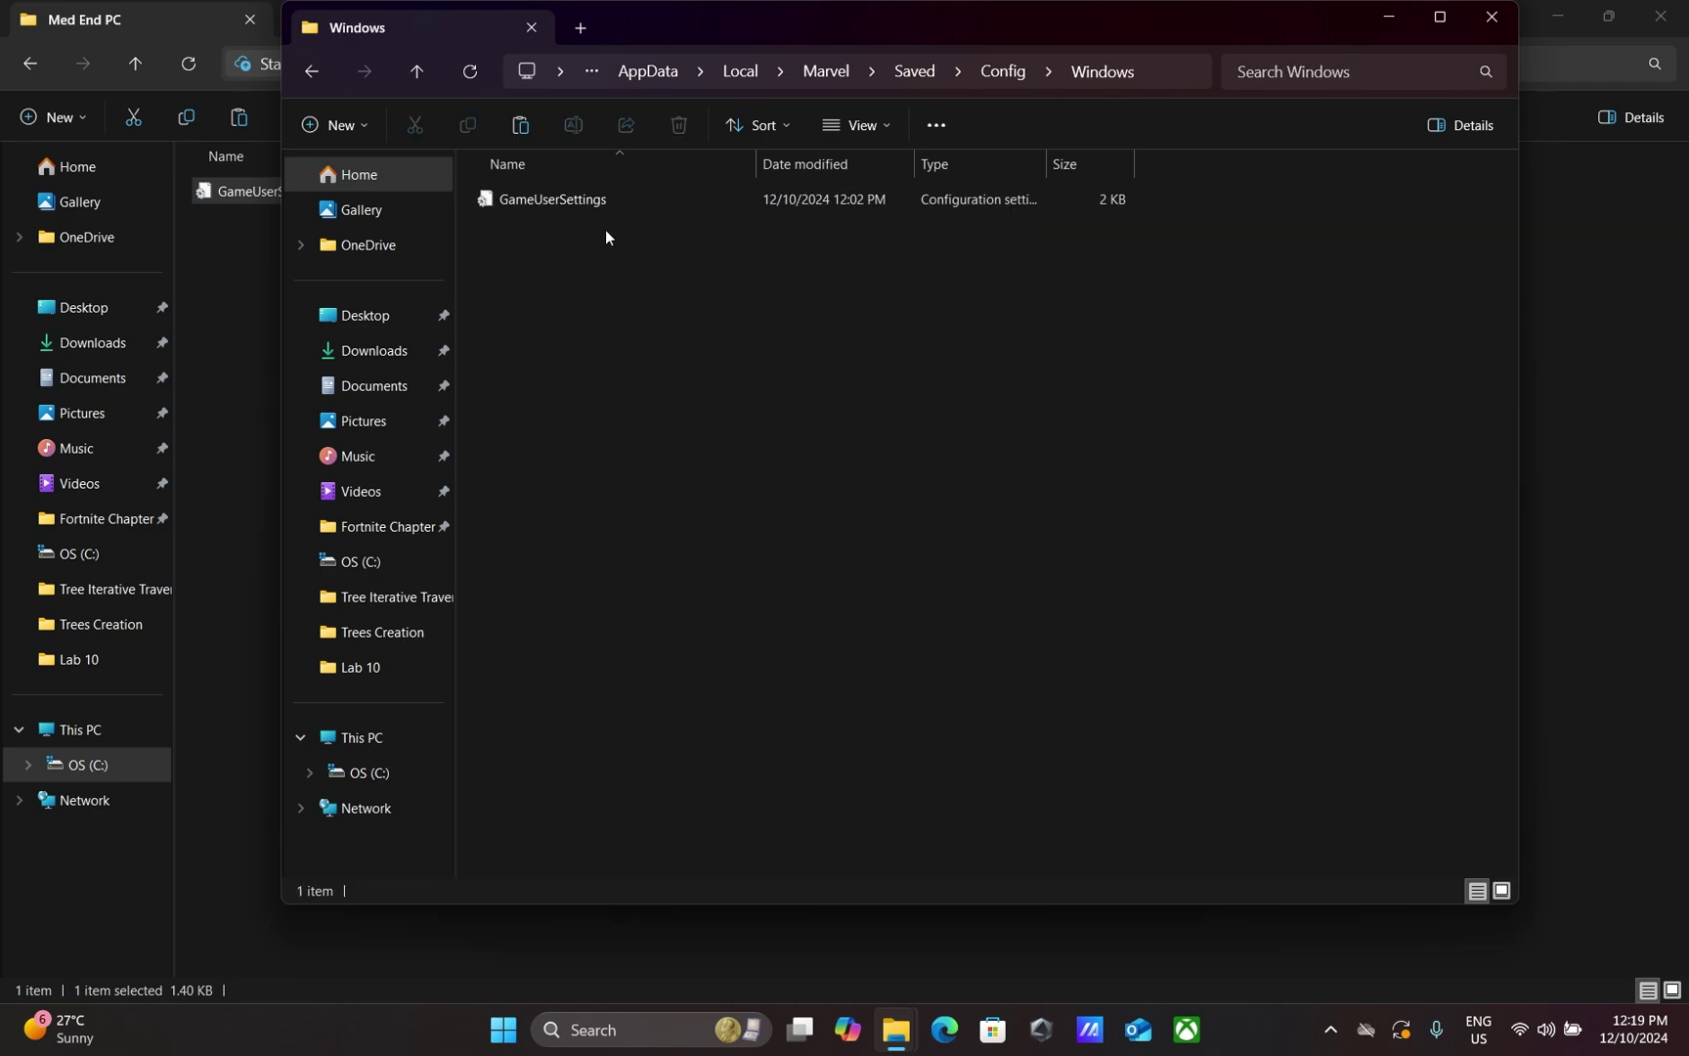
# Step: Paste the copied GameUserSettings file into the Windows config folder, replacing the existing one, and close that folder window
pyautogui.rightClick(608, 371)
pyautogui.click(634, 397)
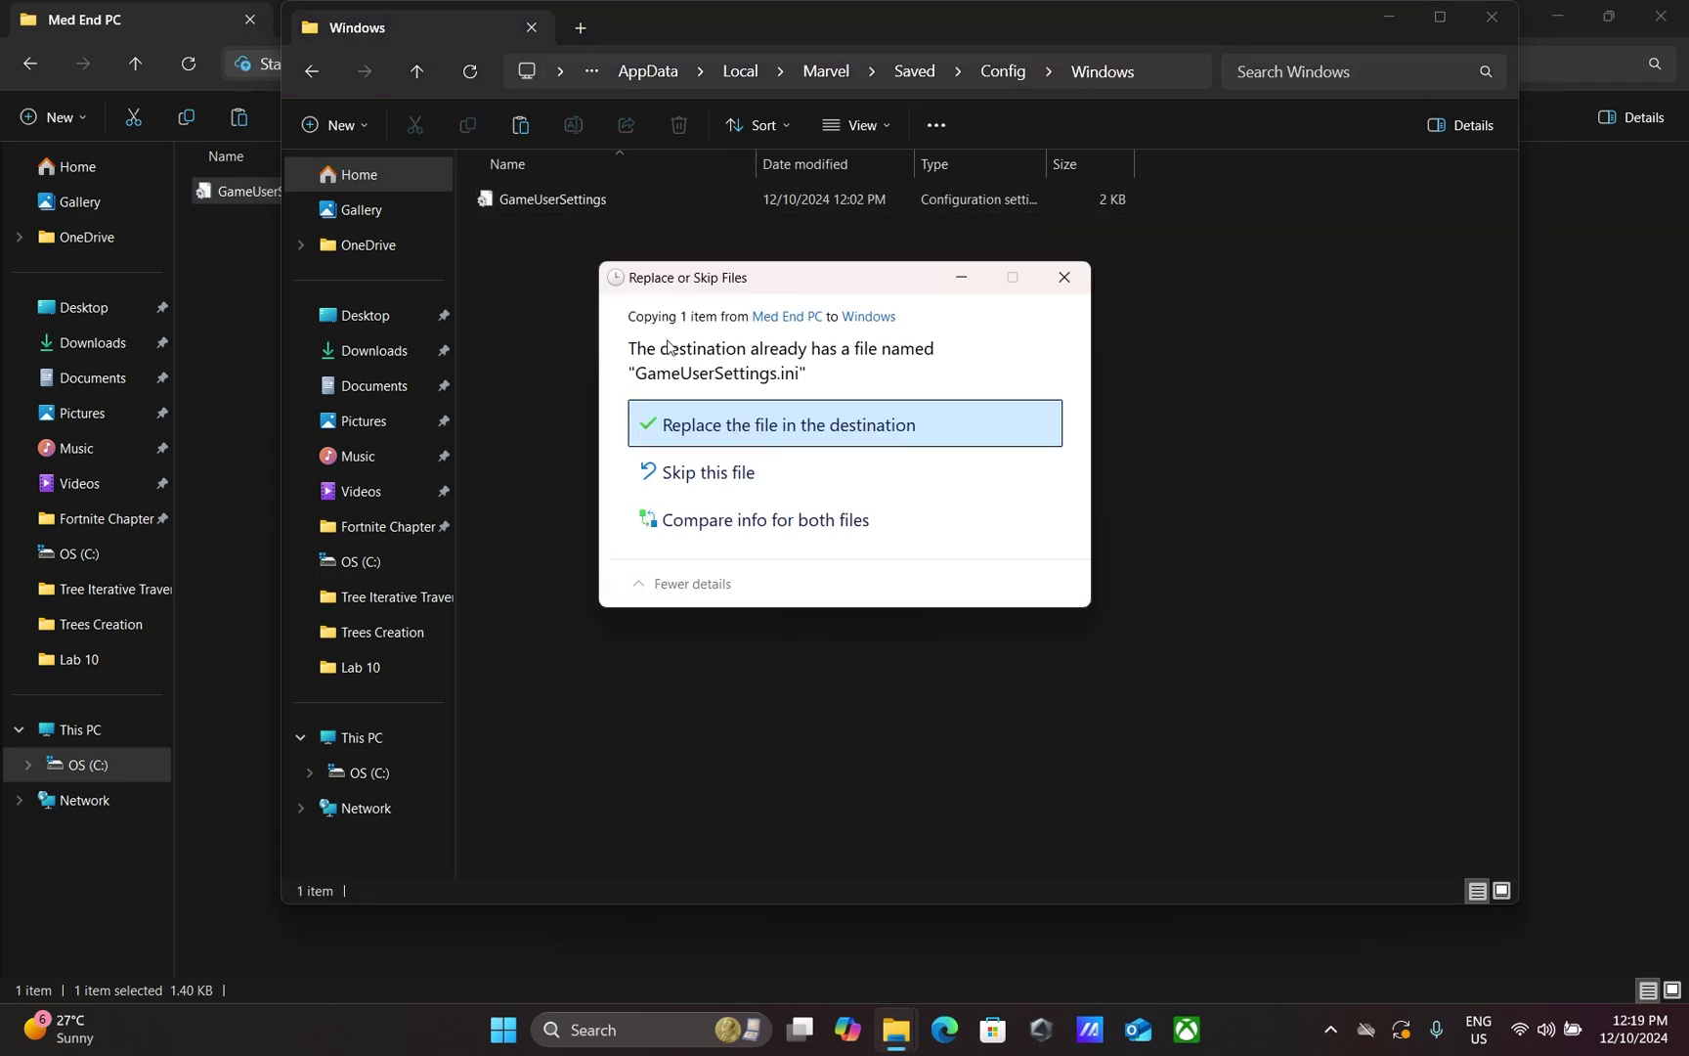
pyautogui.click(753, 427)
pyautogui.click(791, 299)
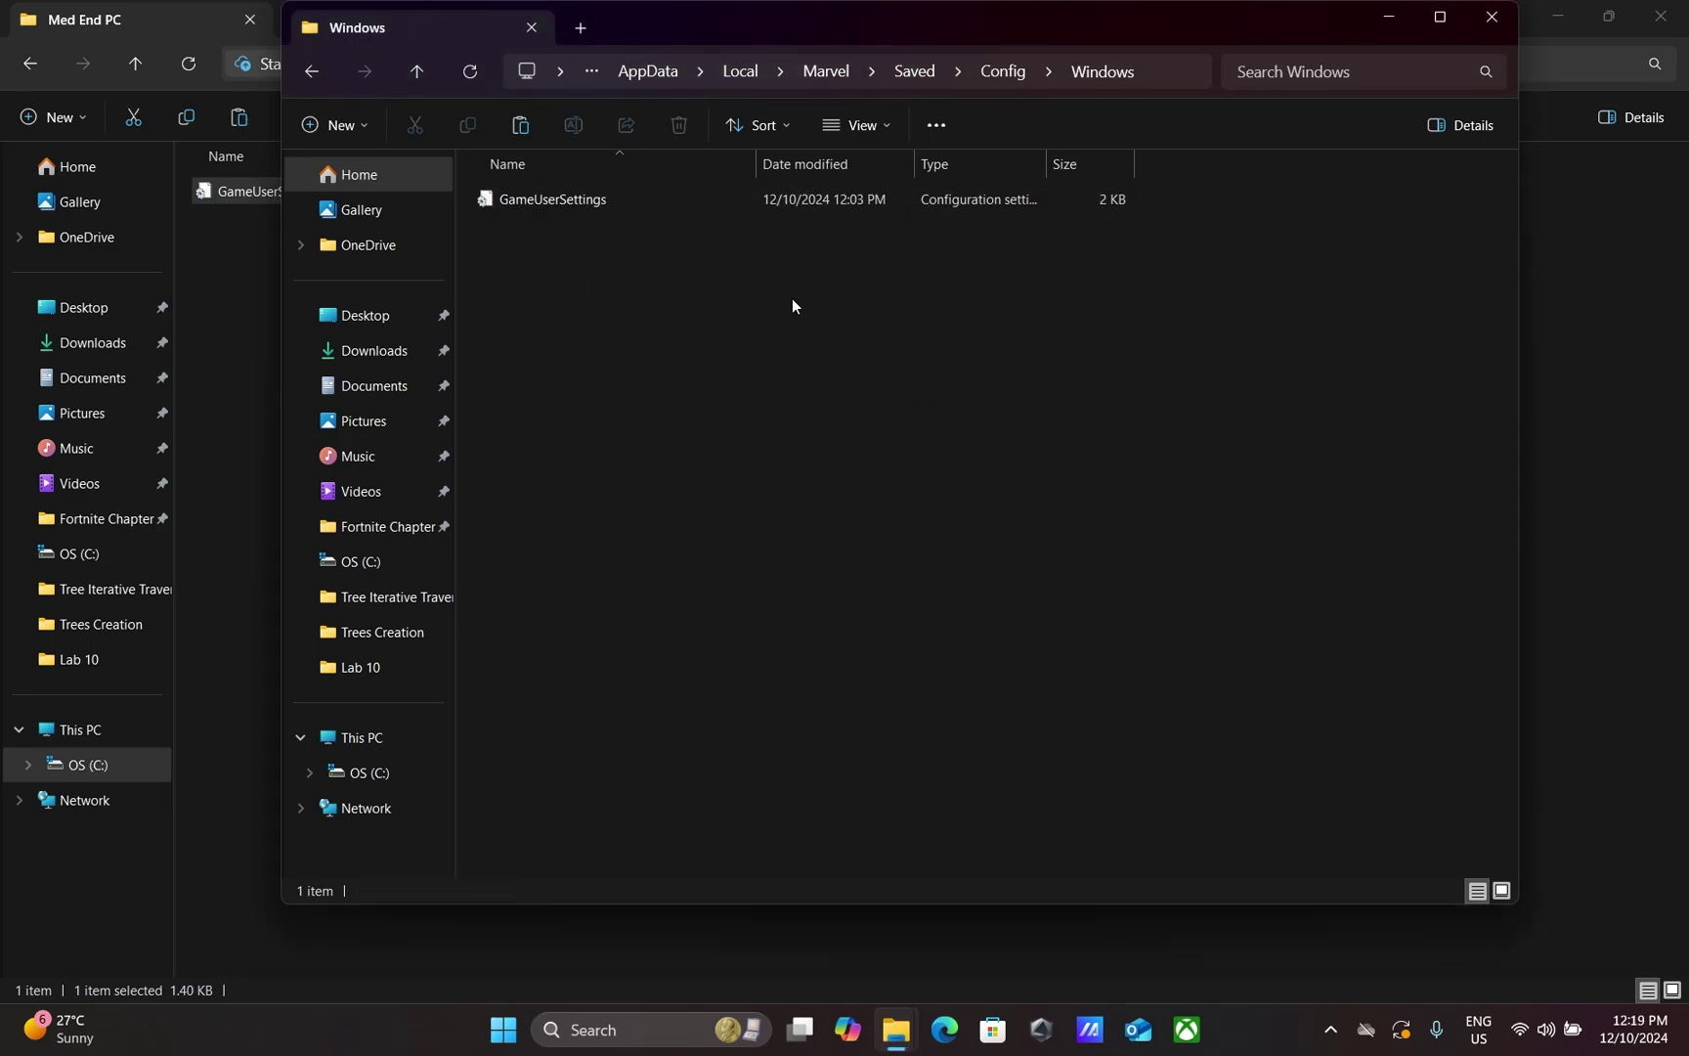
pyautogui.click(1491, 17)
# Step: Return to the Marvel Rivals FPS Boost pack folder and open its 4 - Registry Tweaks subfolder
pyautogui.click(595, 64)
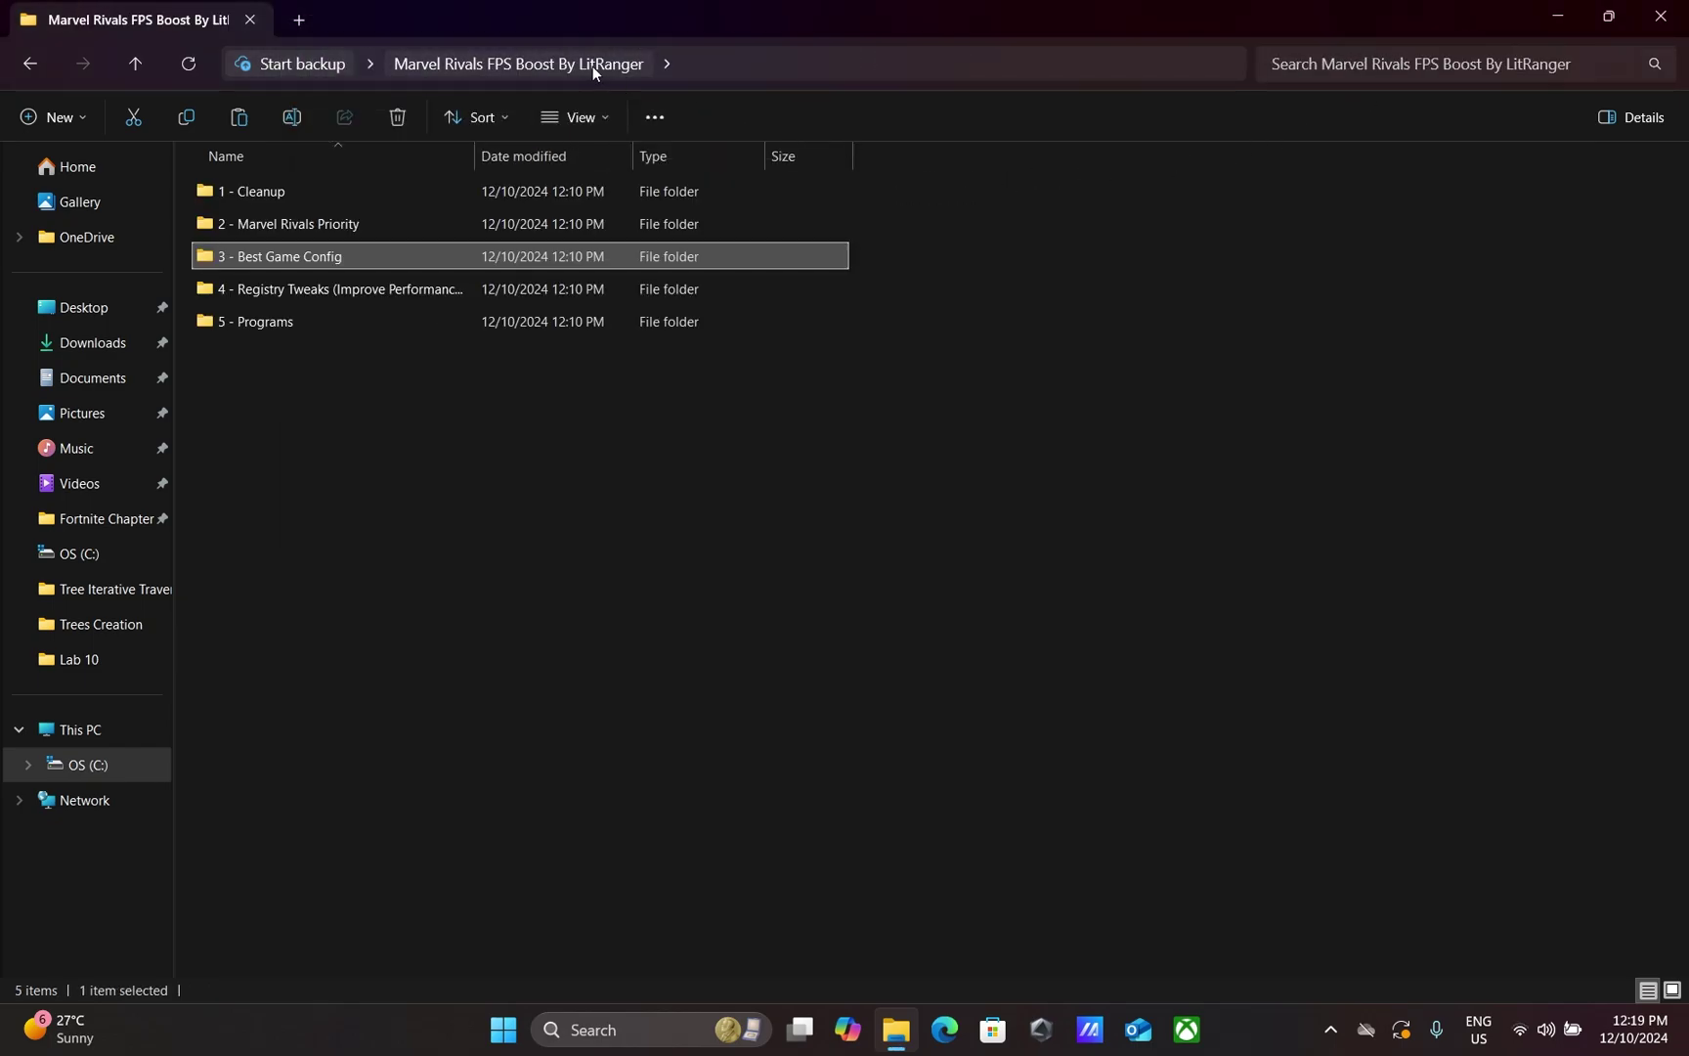
pyautogui.doubleClick(445, 285)
pyautogui.moveTo(964, 531); pyautogui.dragTo(602, 161)
pyautogui.click(674, 486)
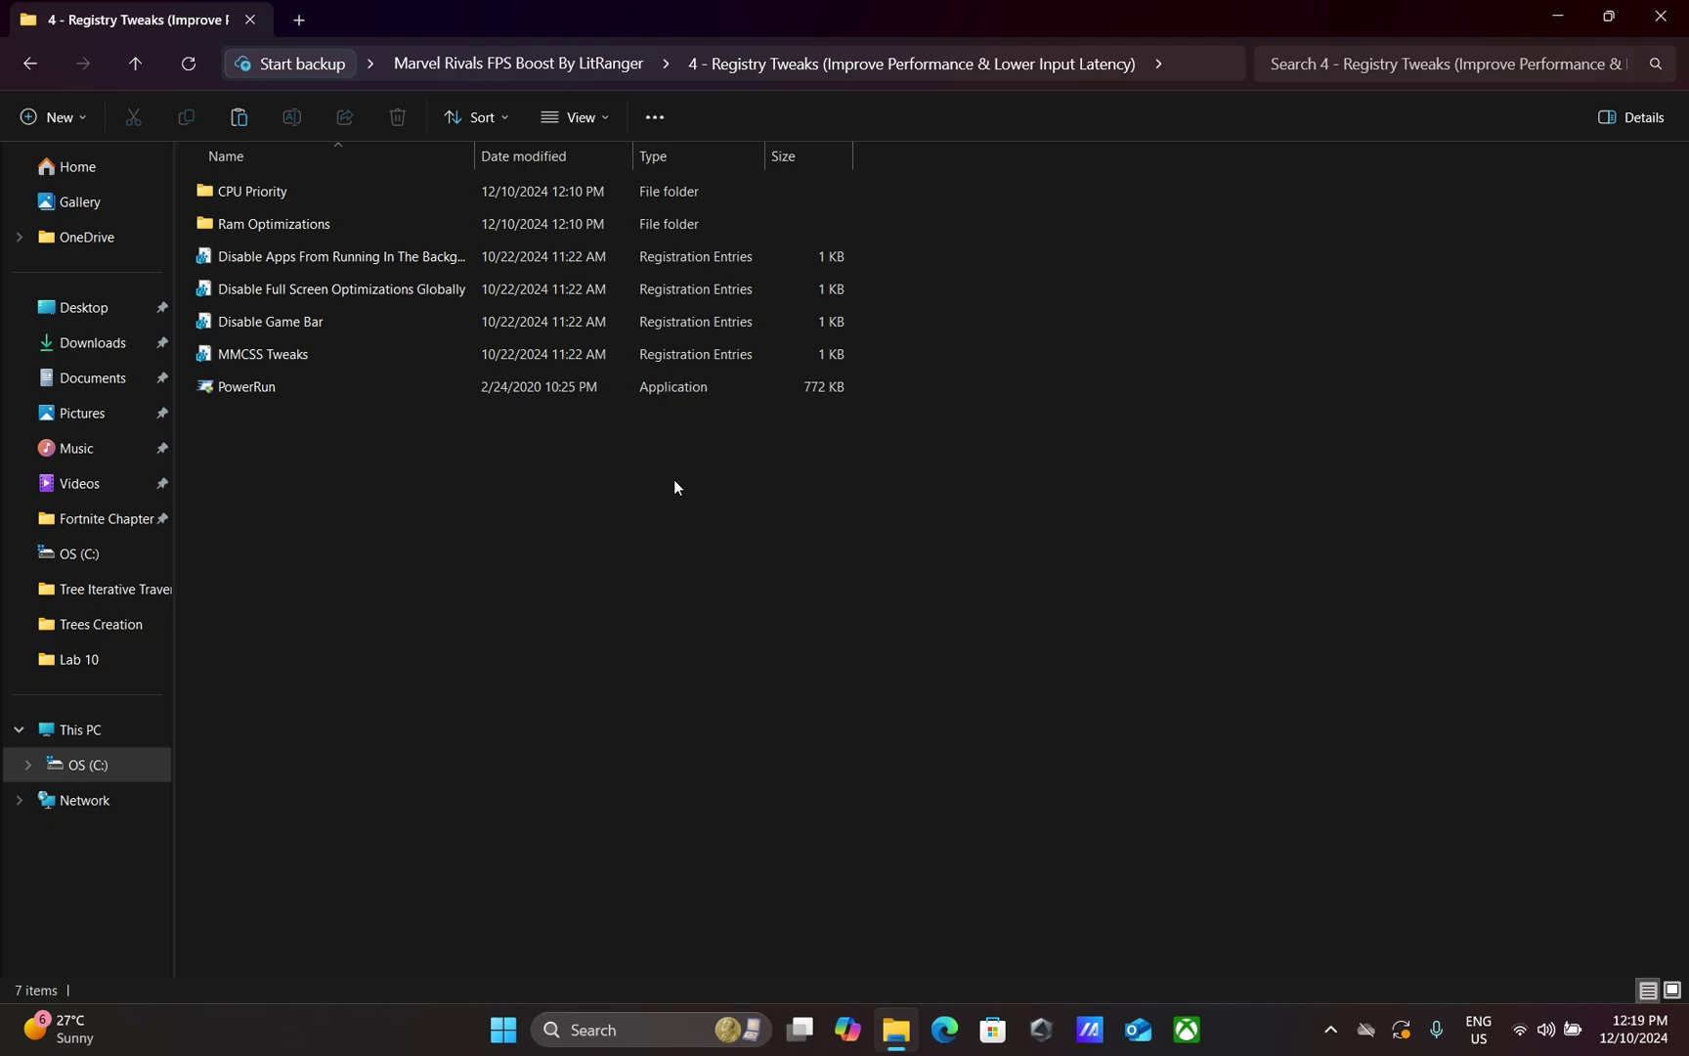
# Step: Add the Intel CPU Priority entries from the INTEL subfolder of CPU Priority to the registry
pyautogui.doubleClick(721, 194)
pyautogui.moveTo(830, 339); pyautogui.dragTo(547, 157)
pyautogui.click(553, 190)
pyautogui.click(542, 224)
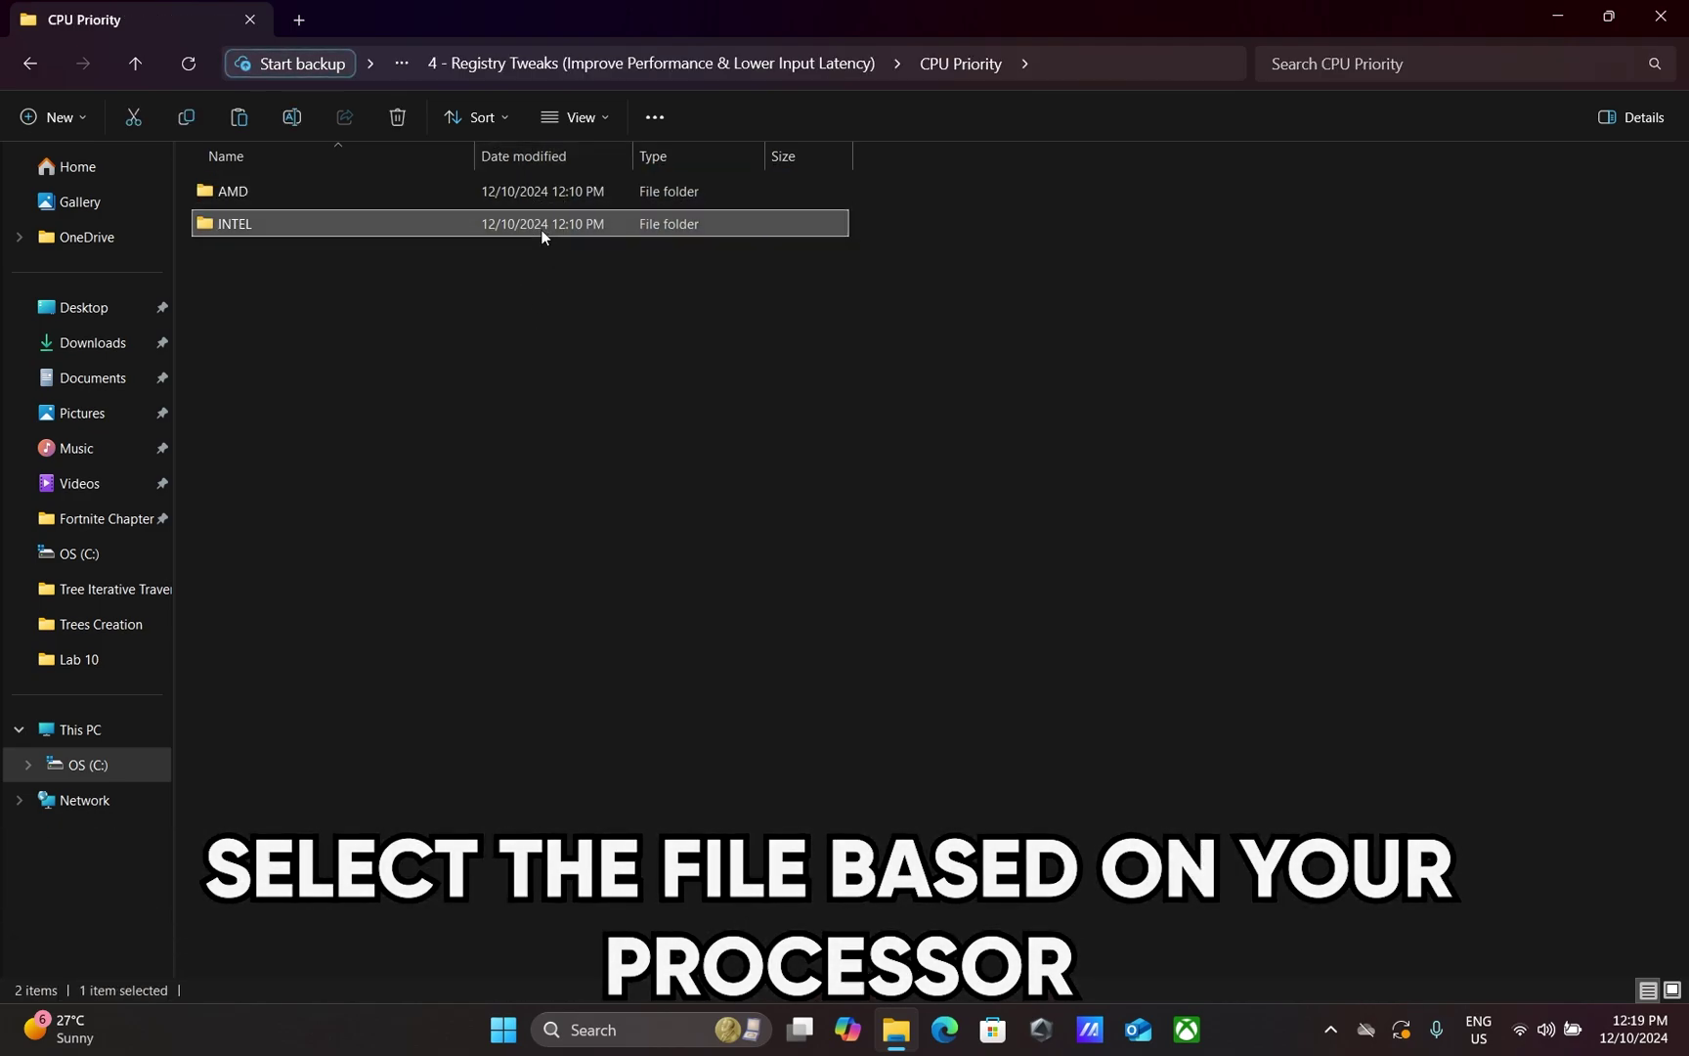
pyautogui.doubleClick(551, 225)
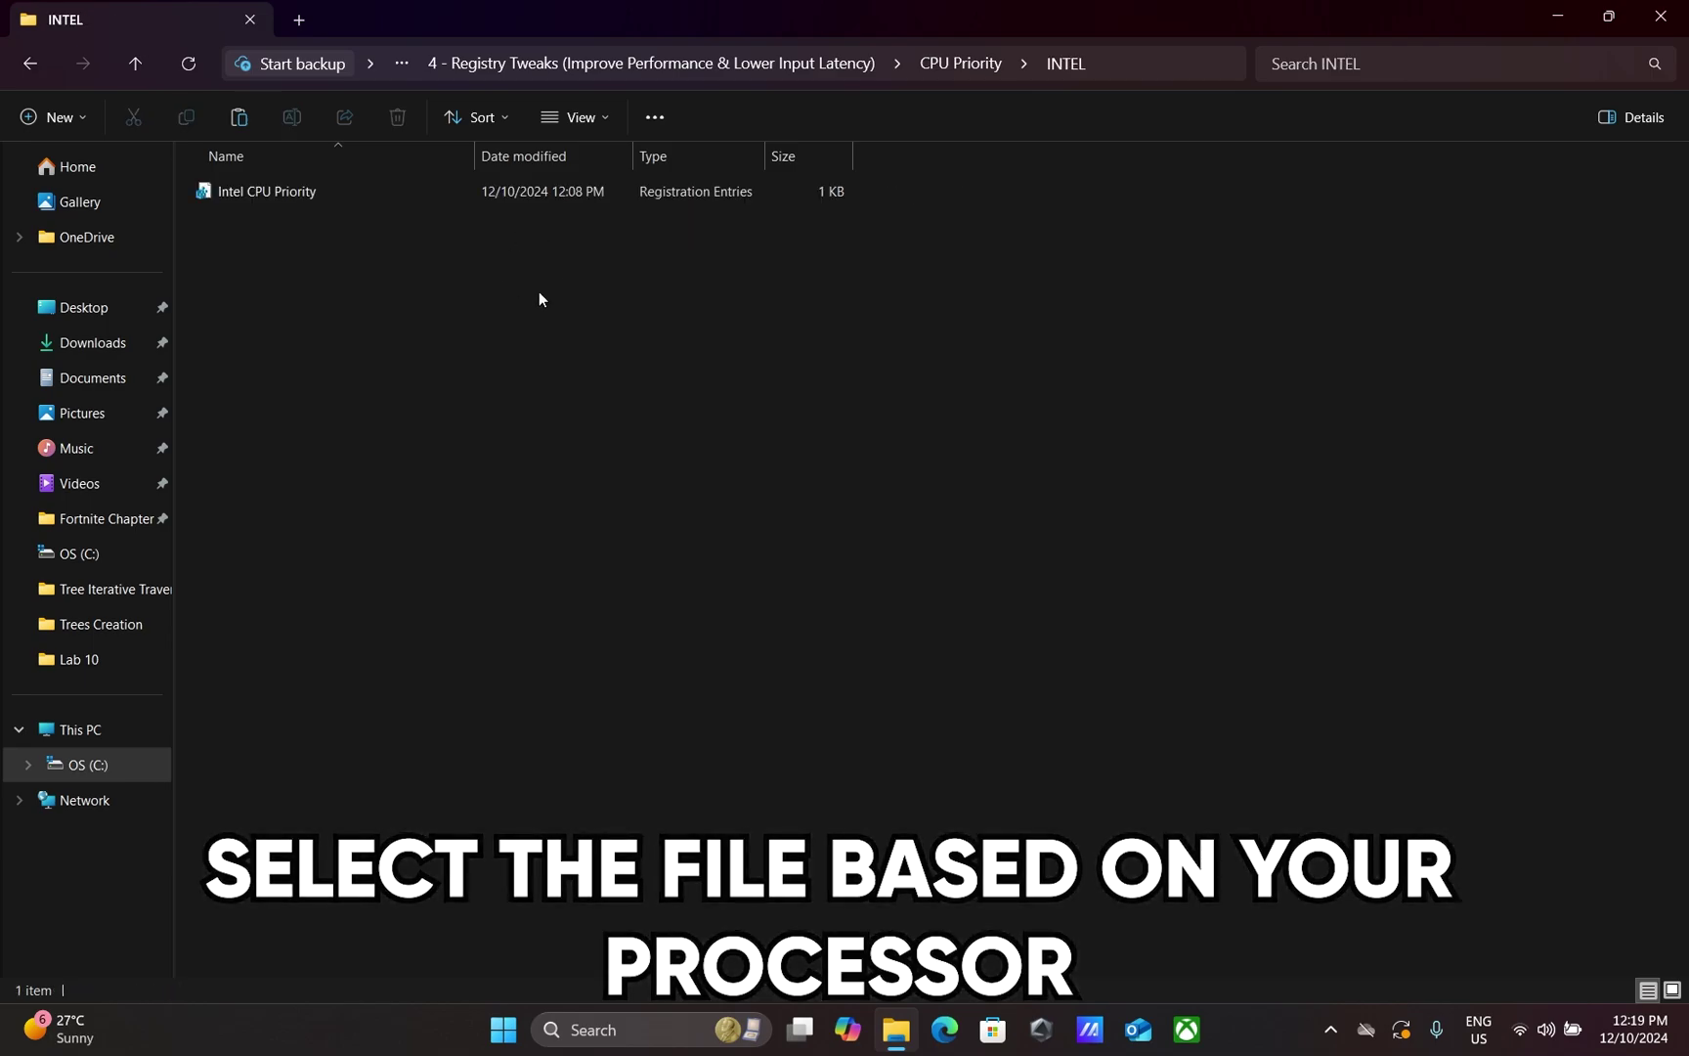
pyautogui.doubleClick(514, 195)
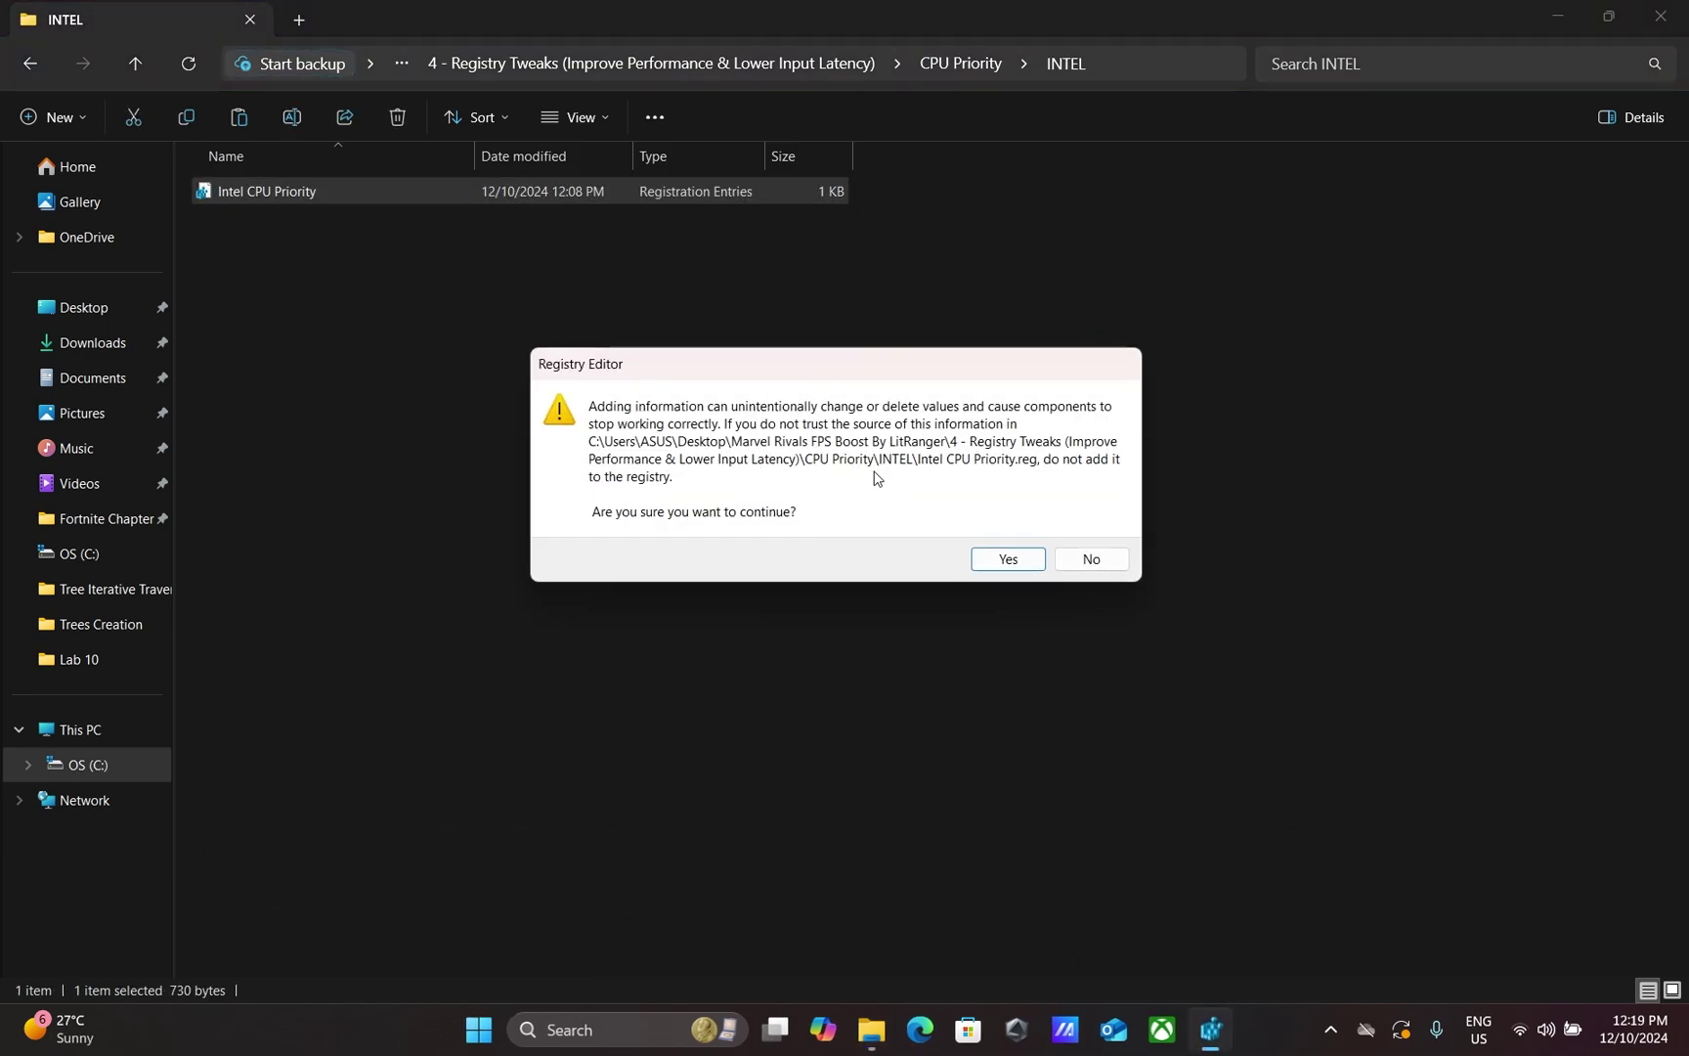
pyautogui.click(1008, 559)
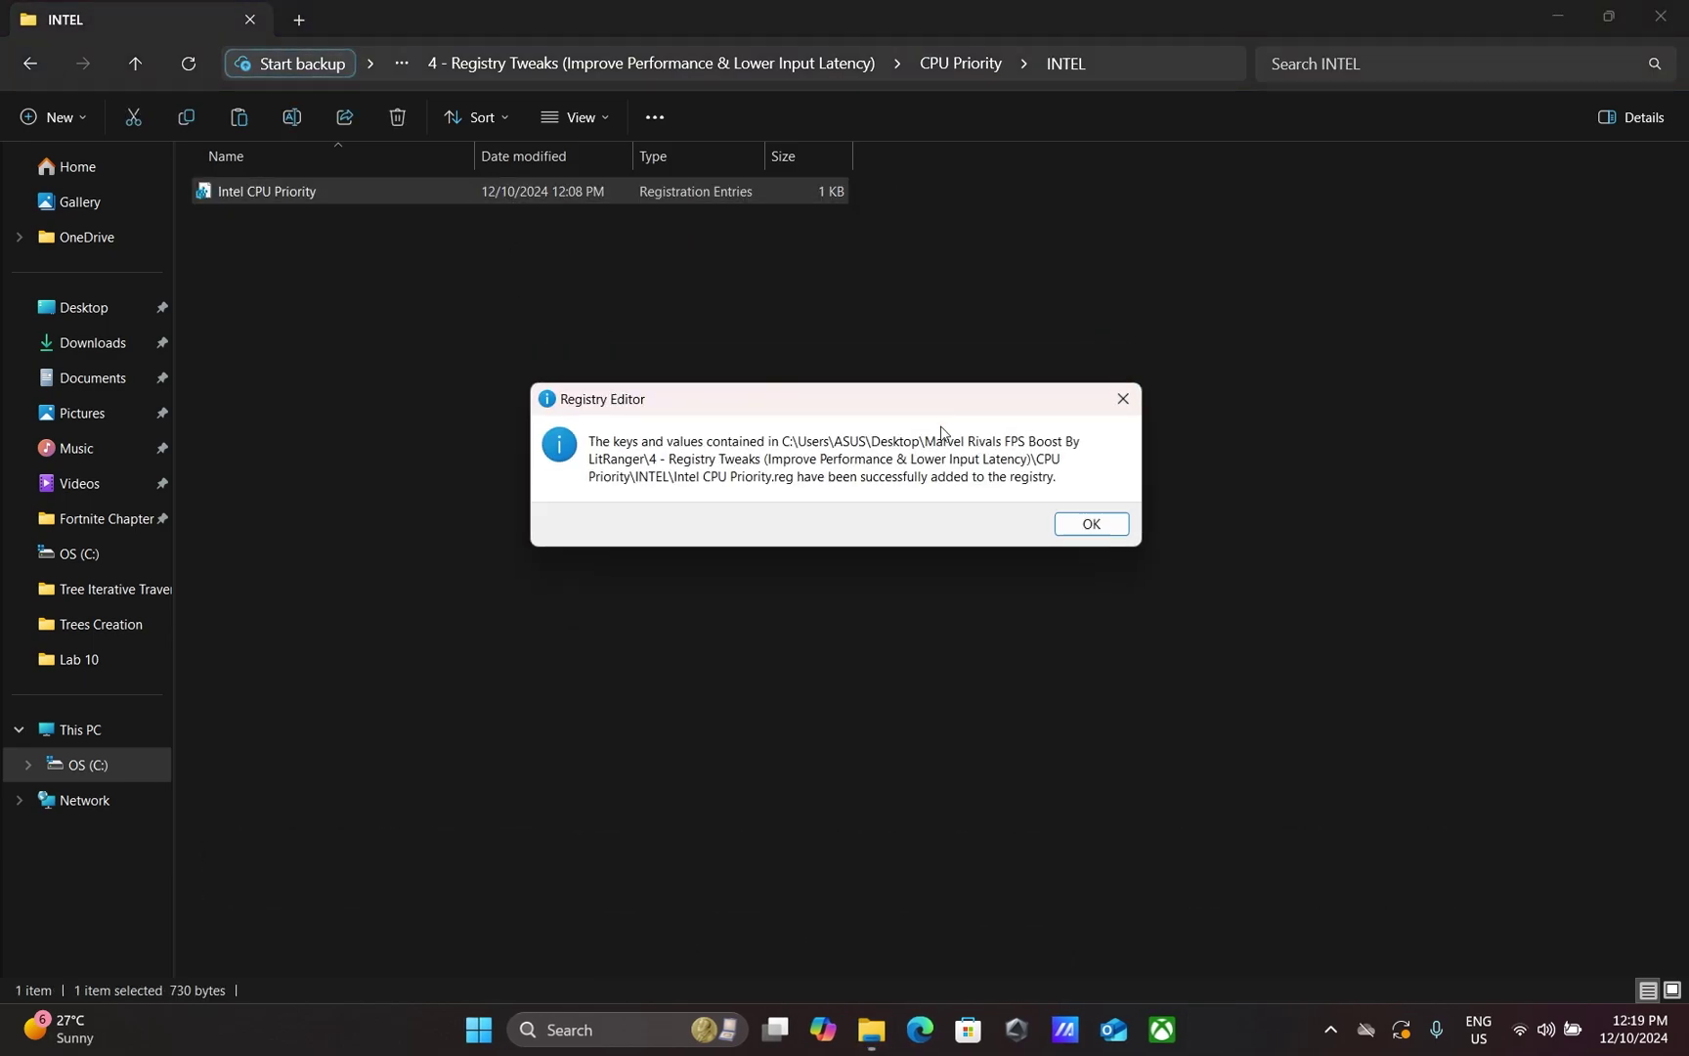
pyautogui.click(1075, 528)
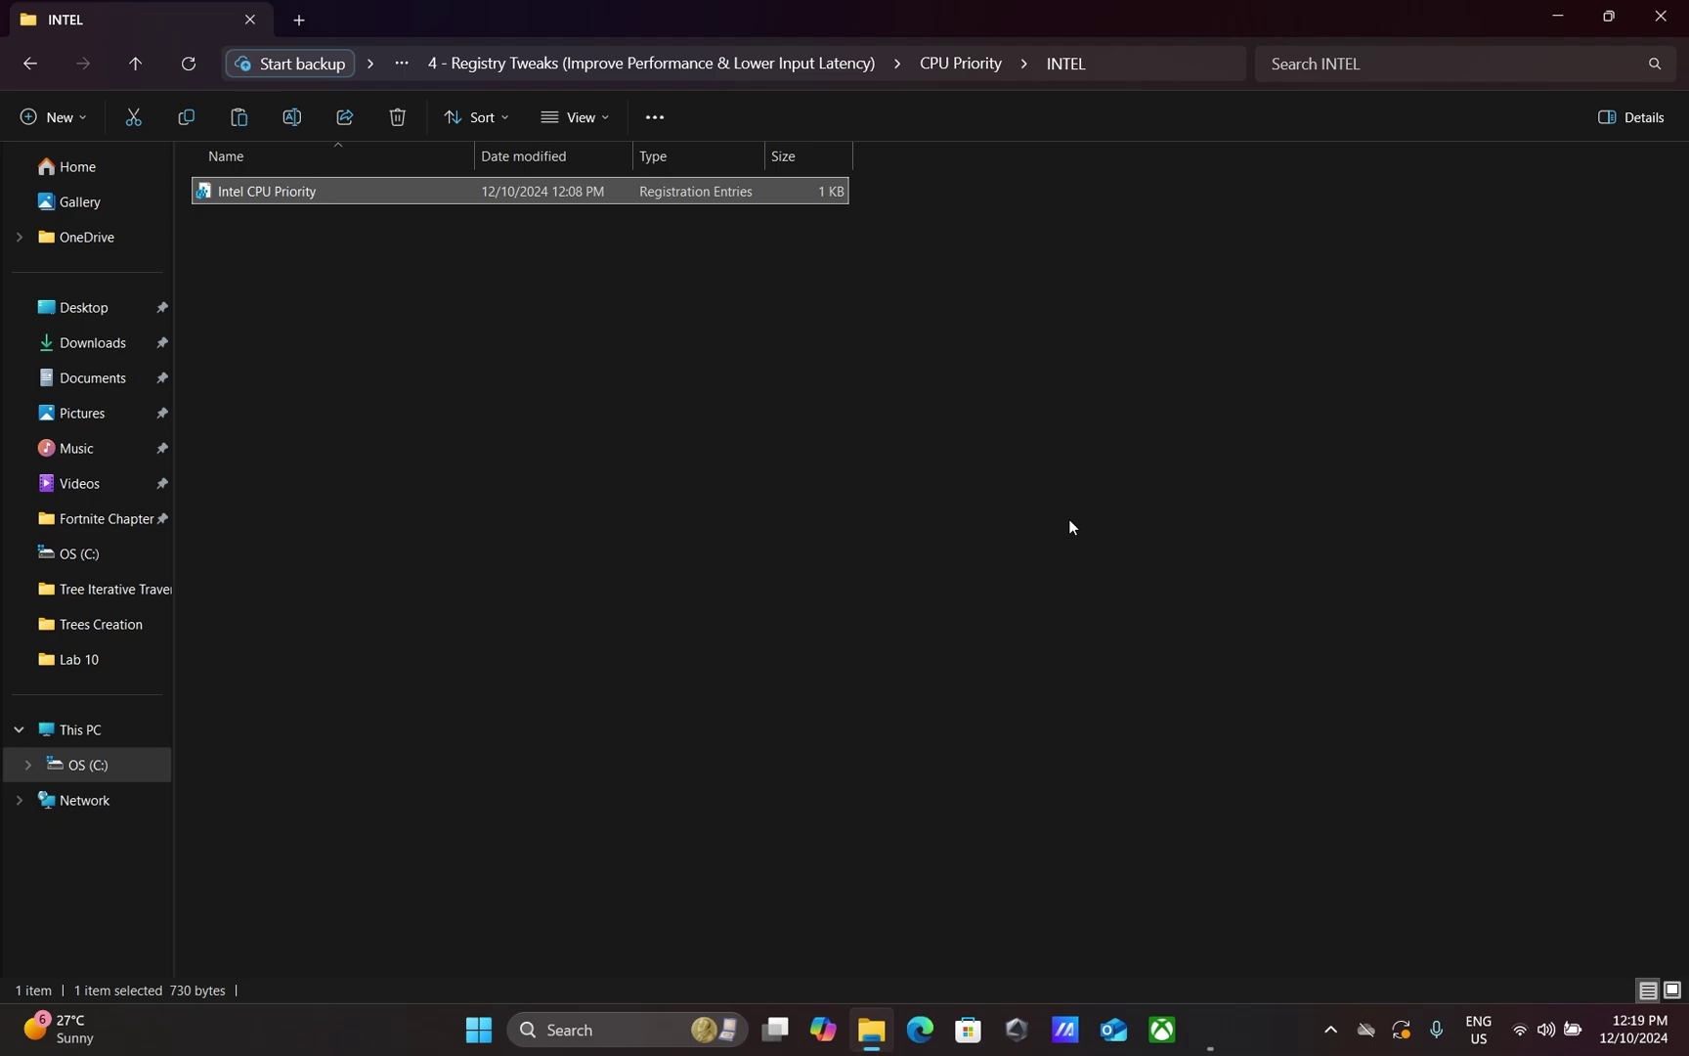
# Step: Go to the Ram Optimizations folder in 4 - Registry Tweaks and add the 16GB Ram entries to the registry
pyautogui.click(35, 65)
pyautogui.click(37, 65)
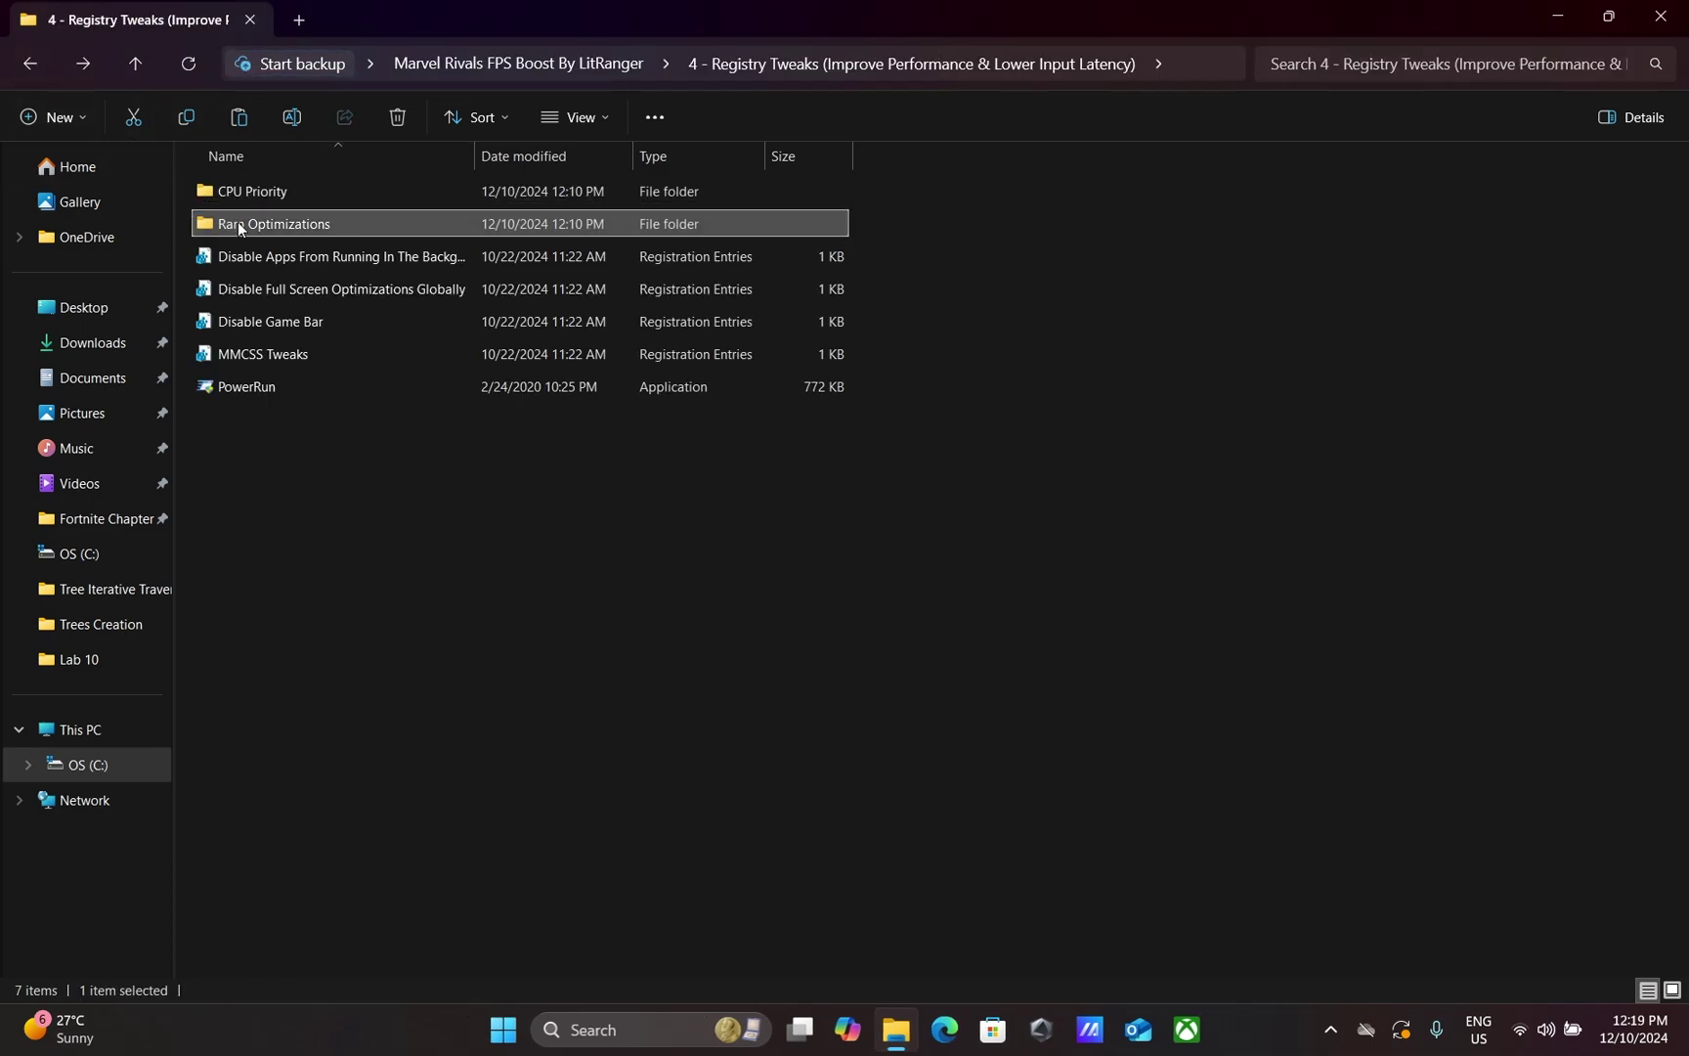
pyautogui.doubleClick(353, 230)
pyautogui.moveTo(1126, 641); pyautogui.dragTo(536, 189)
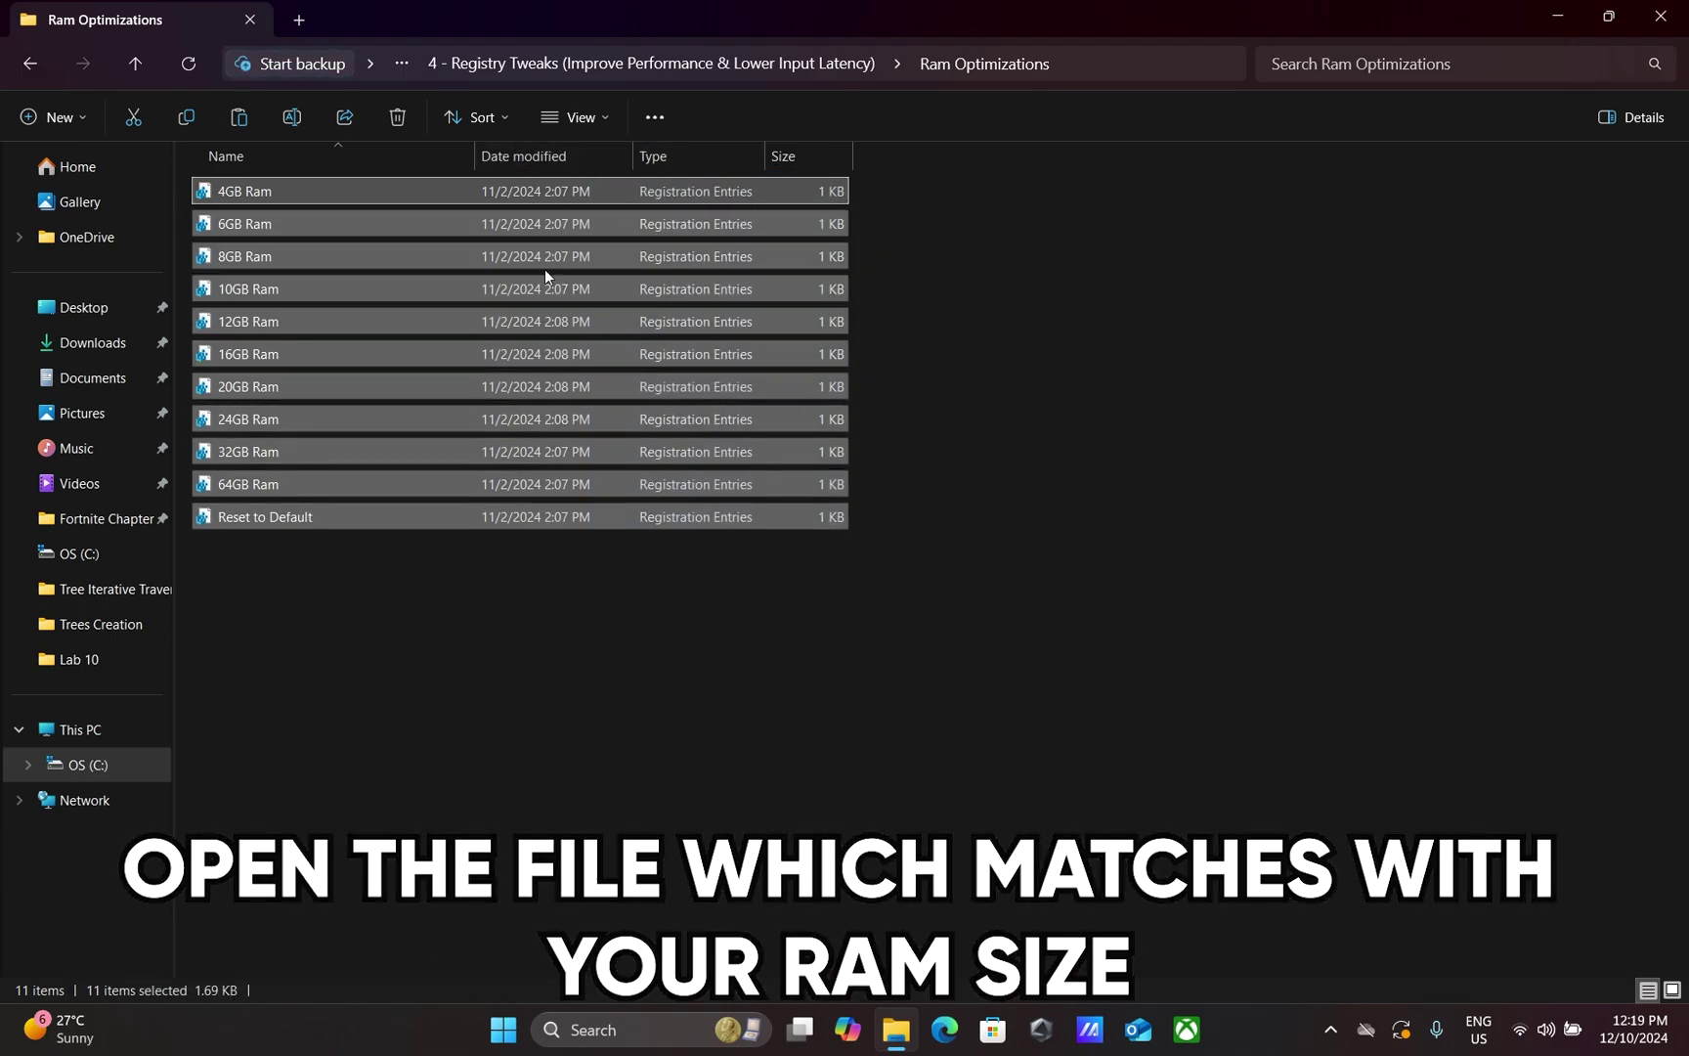
pyautogui.click(571, 616)
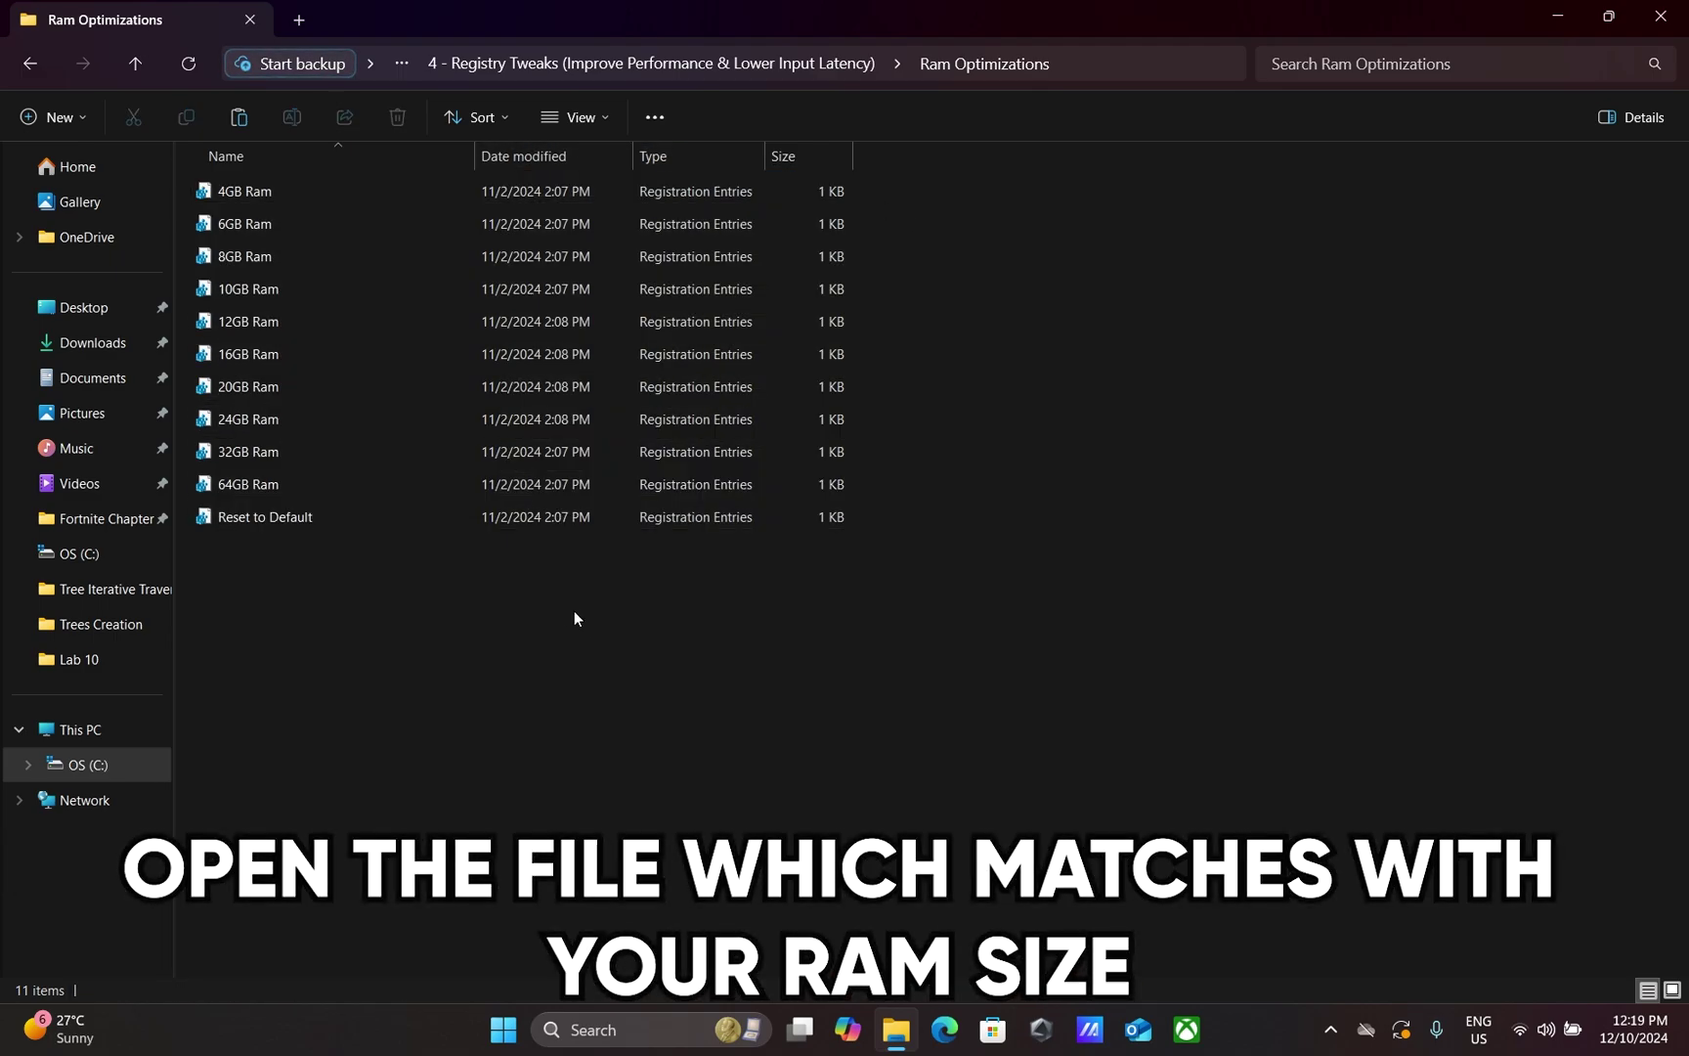
pyautogui.click(444, 350)
pyautogui.doubleClick(450, 353)
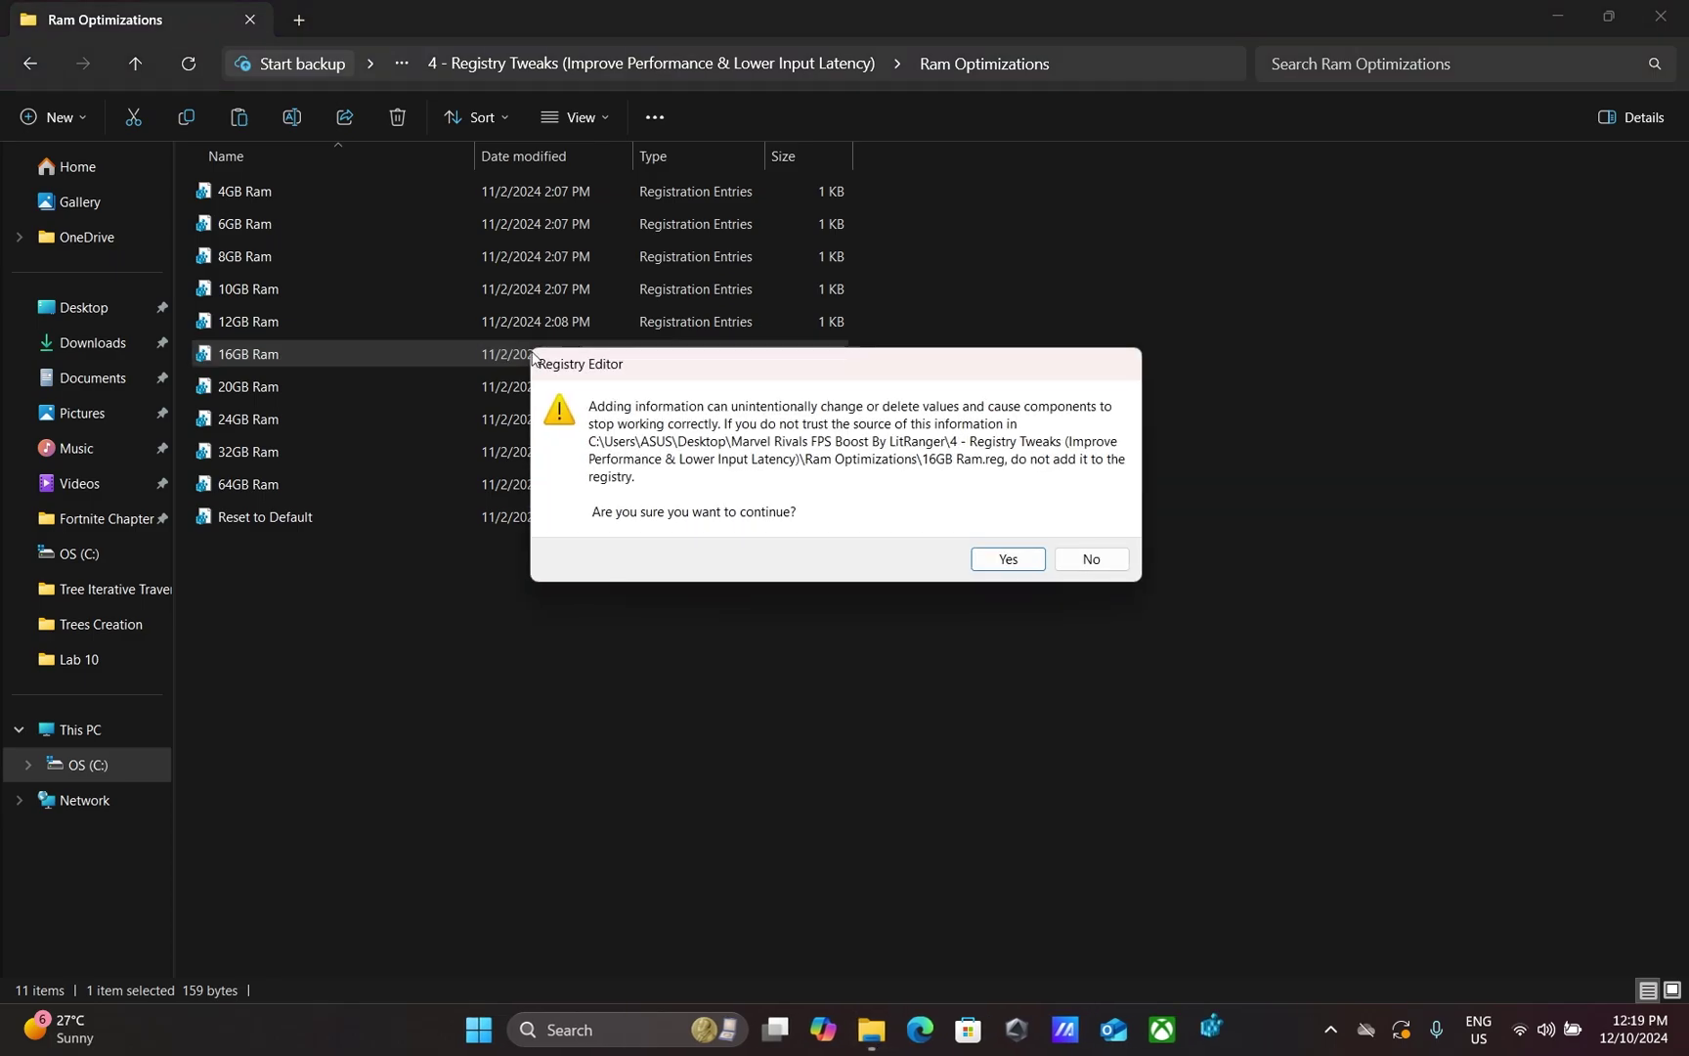
pyautogui.click(991, 559)
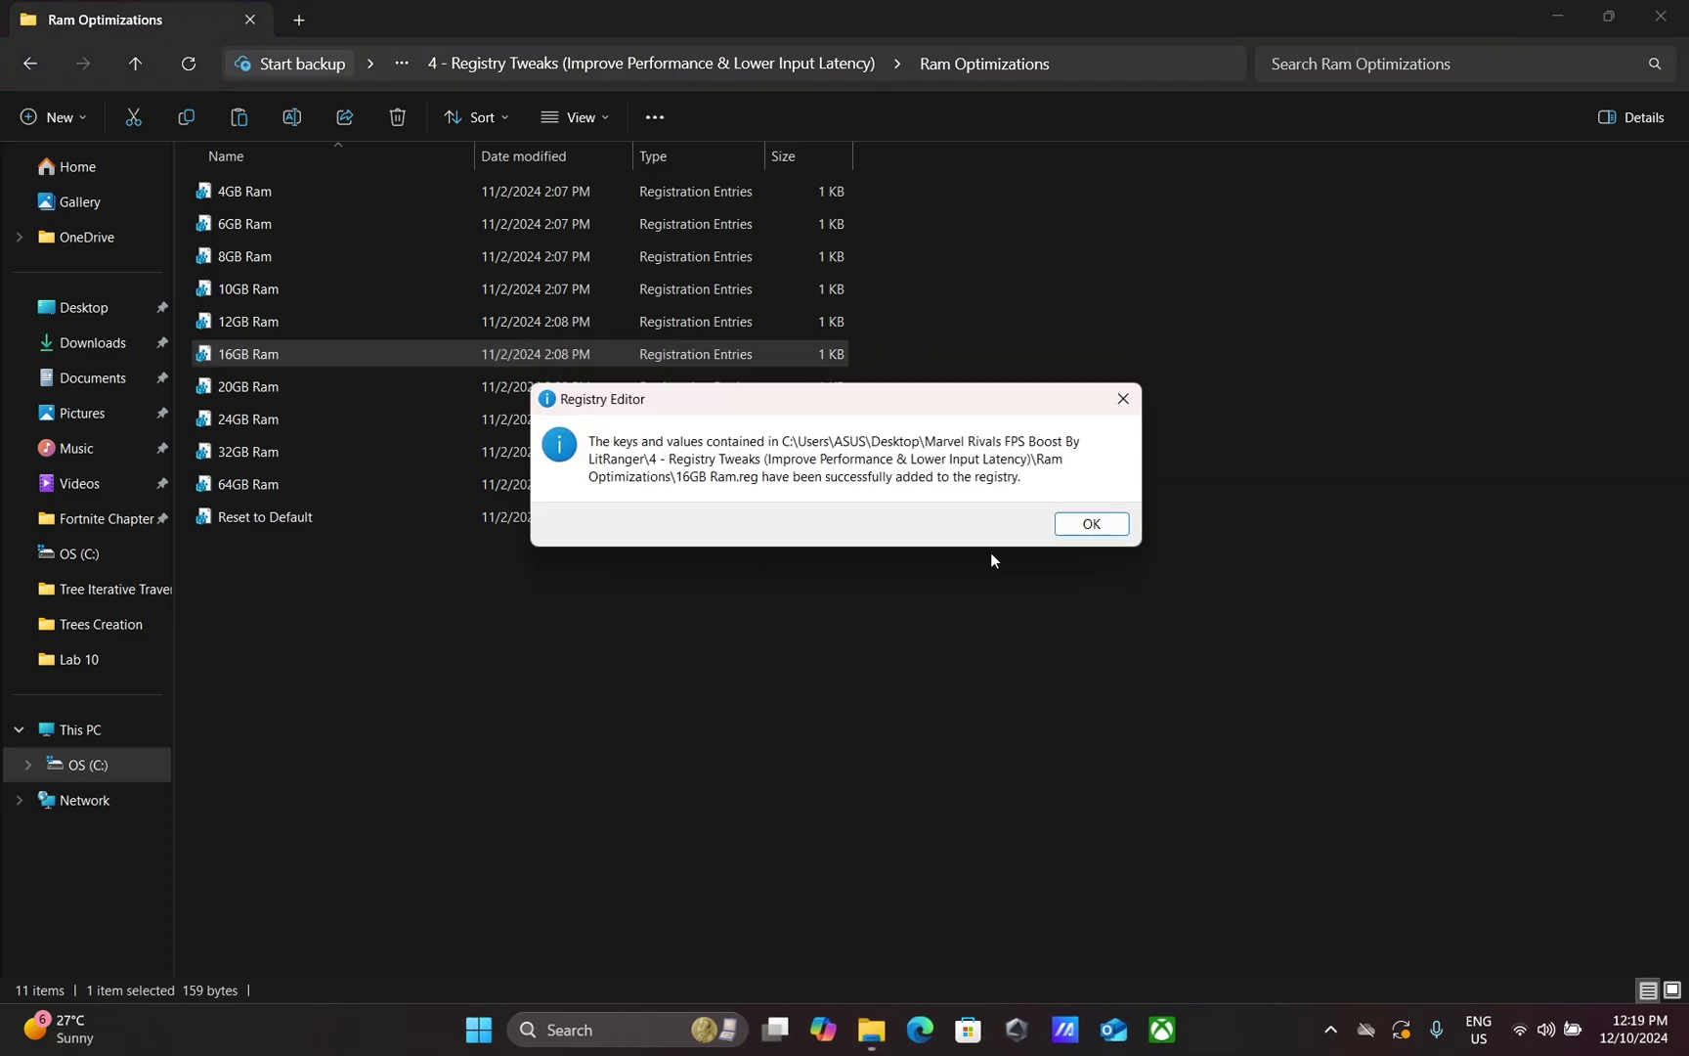
pyautogui.click(1090, 526)
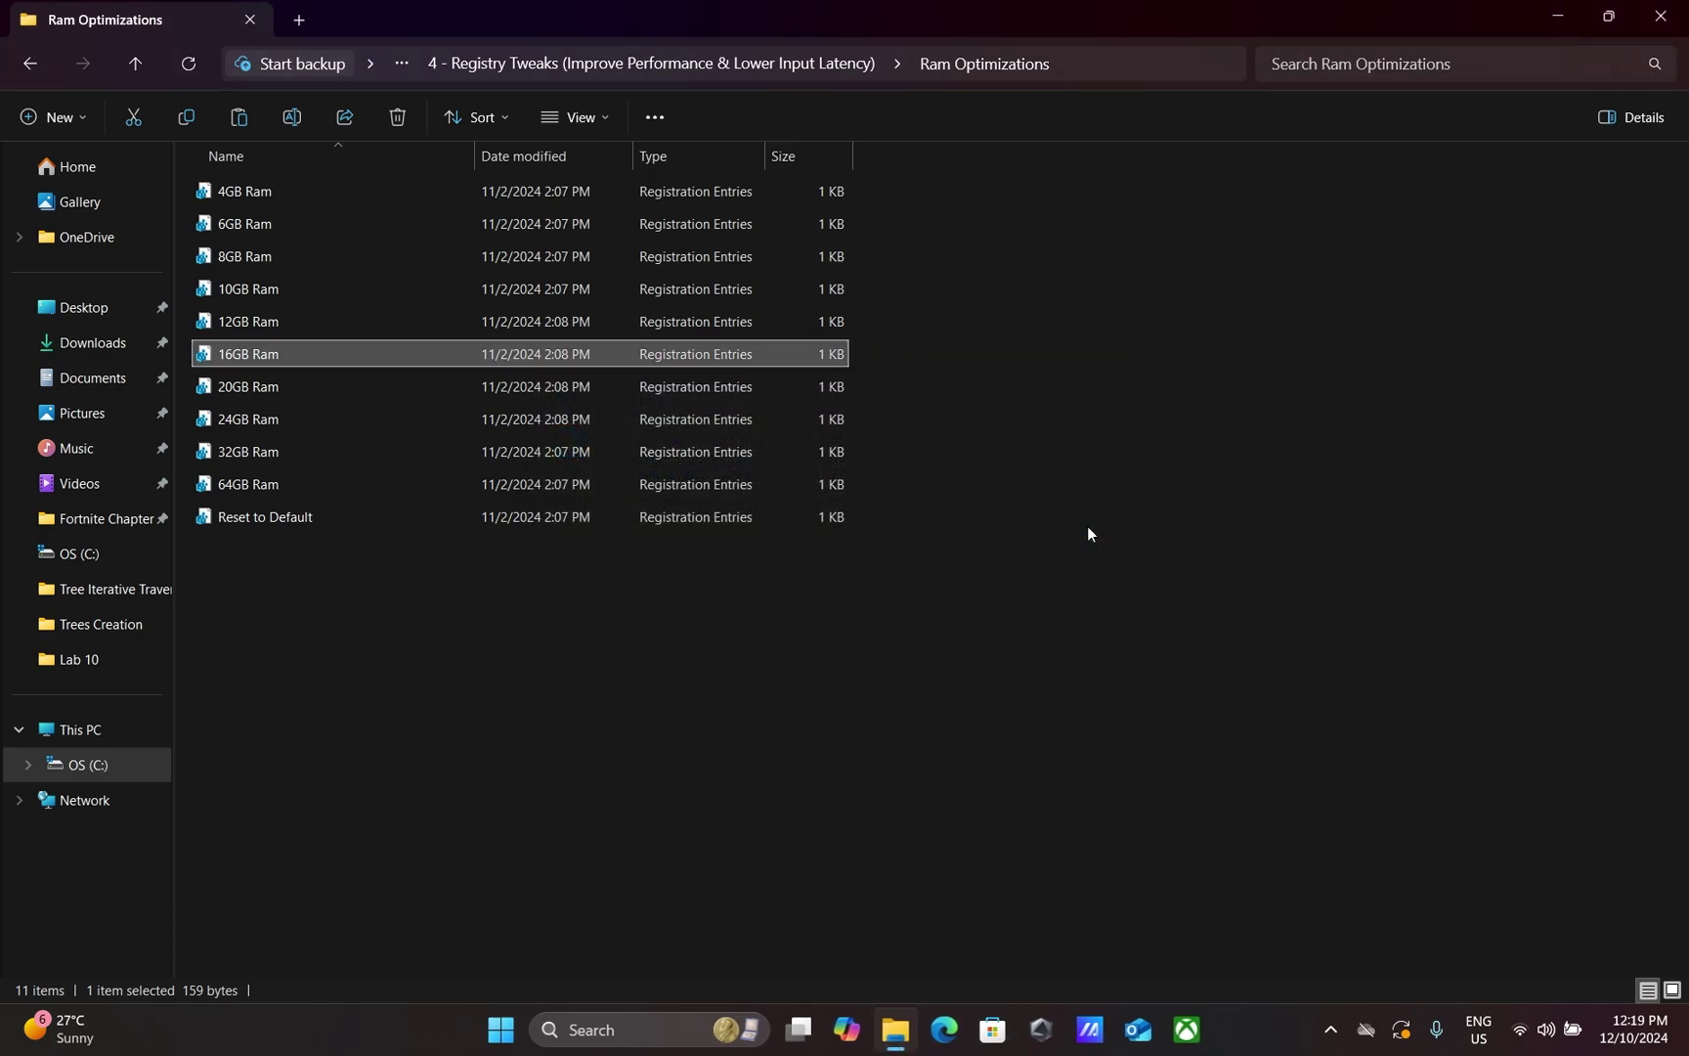
# Step: Return to the 4 - Registry Tweaks folder and add the Disable Apps From Running In The Background entries to the registry
pyautogui.click(33, 65)
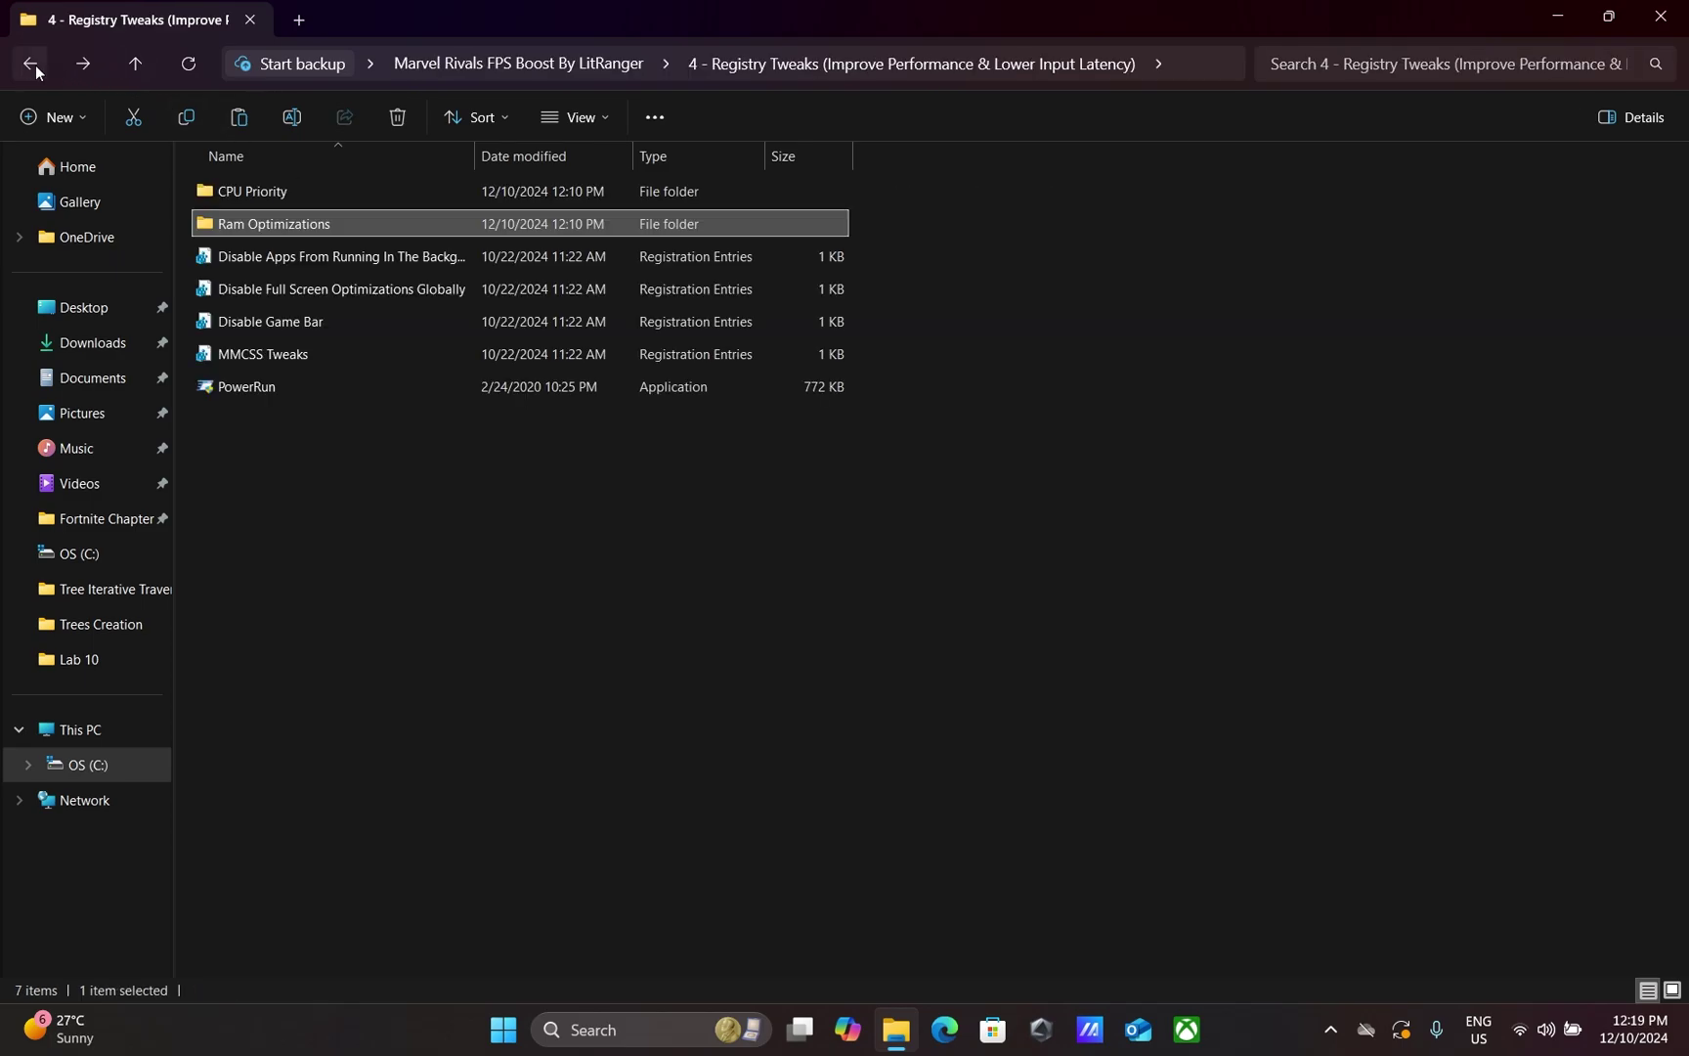
pyautogui.moveTo(1058, 422); pyautogui.dragTo(753, 253)
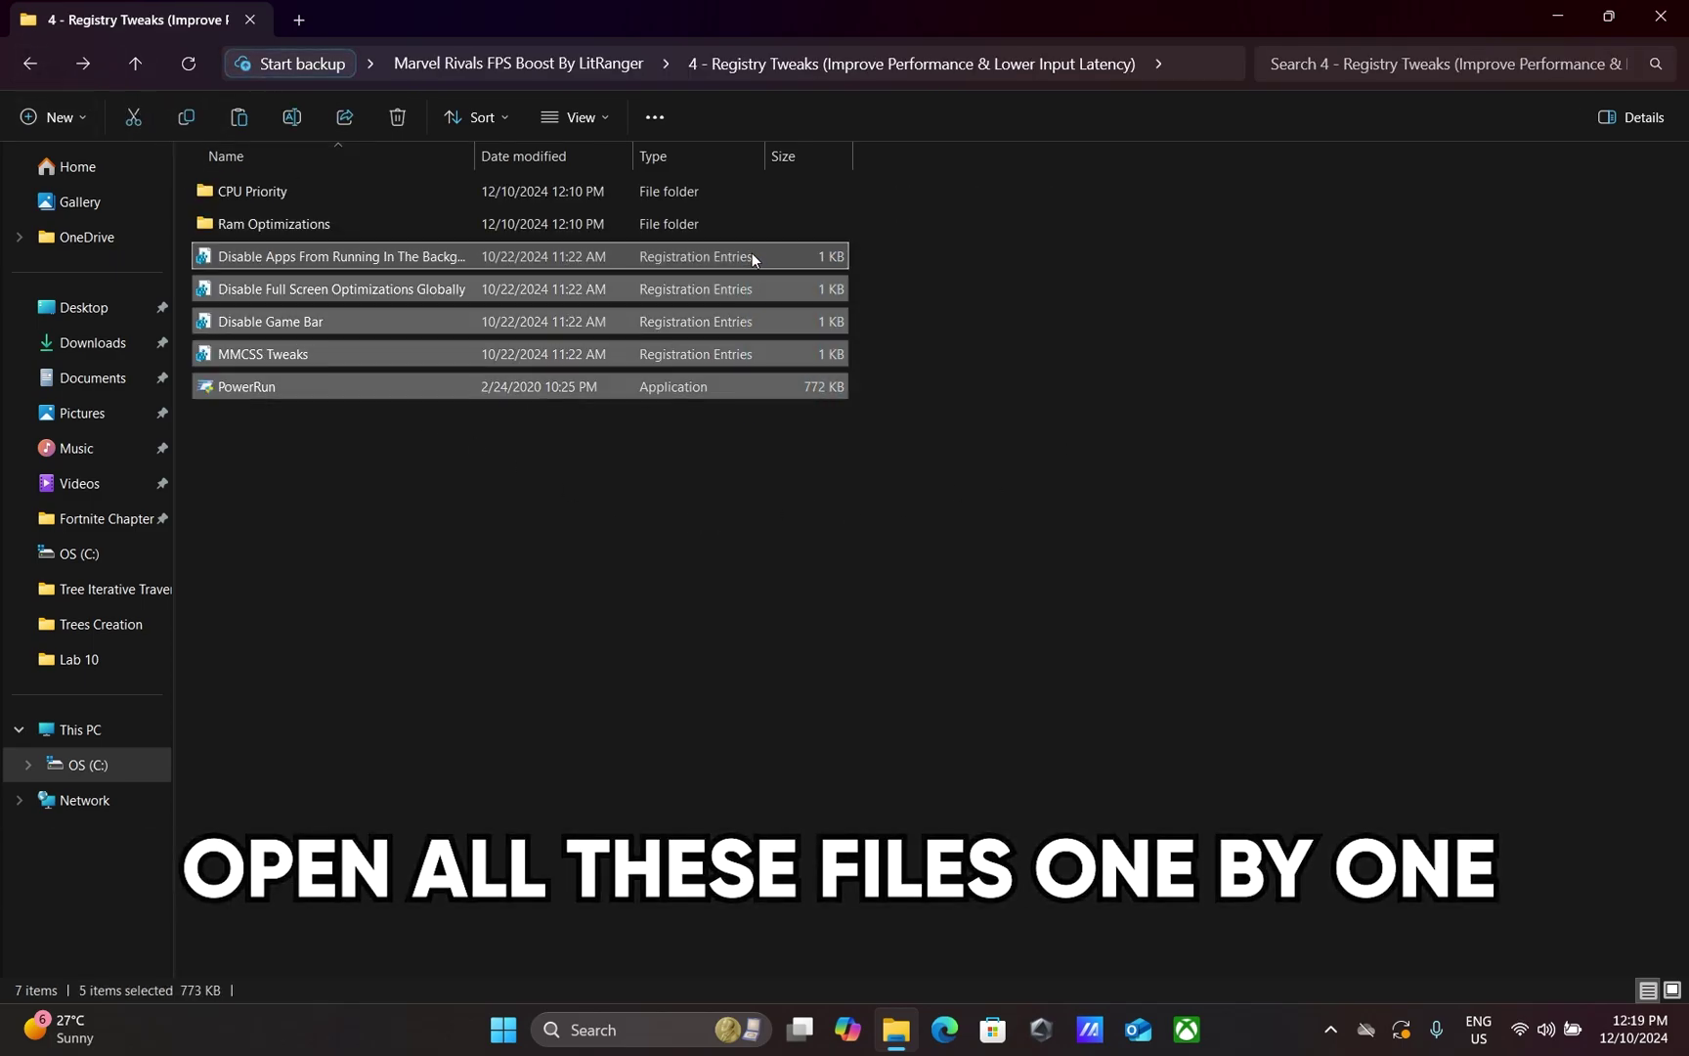
pyautogui.click(531, 459)
pyautogui.doubleClick(399, 253)
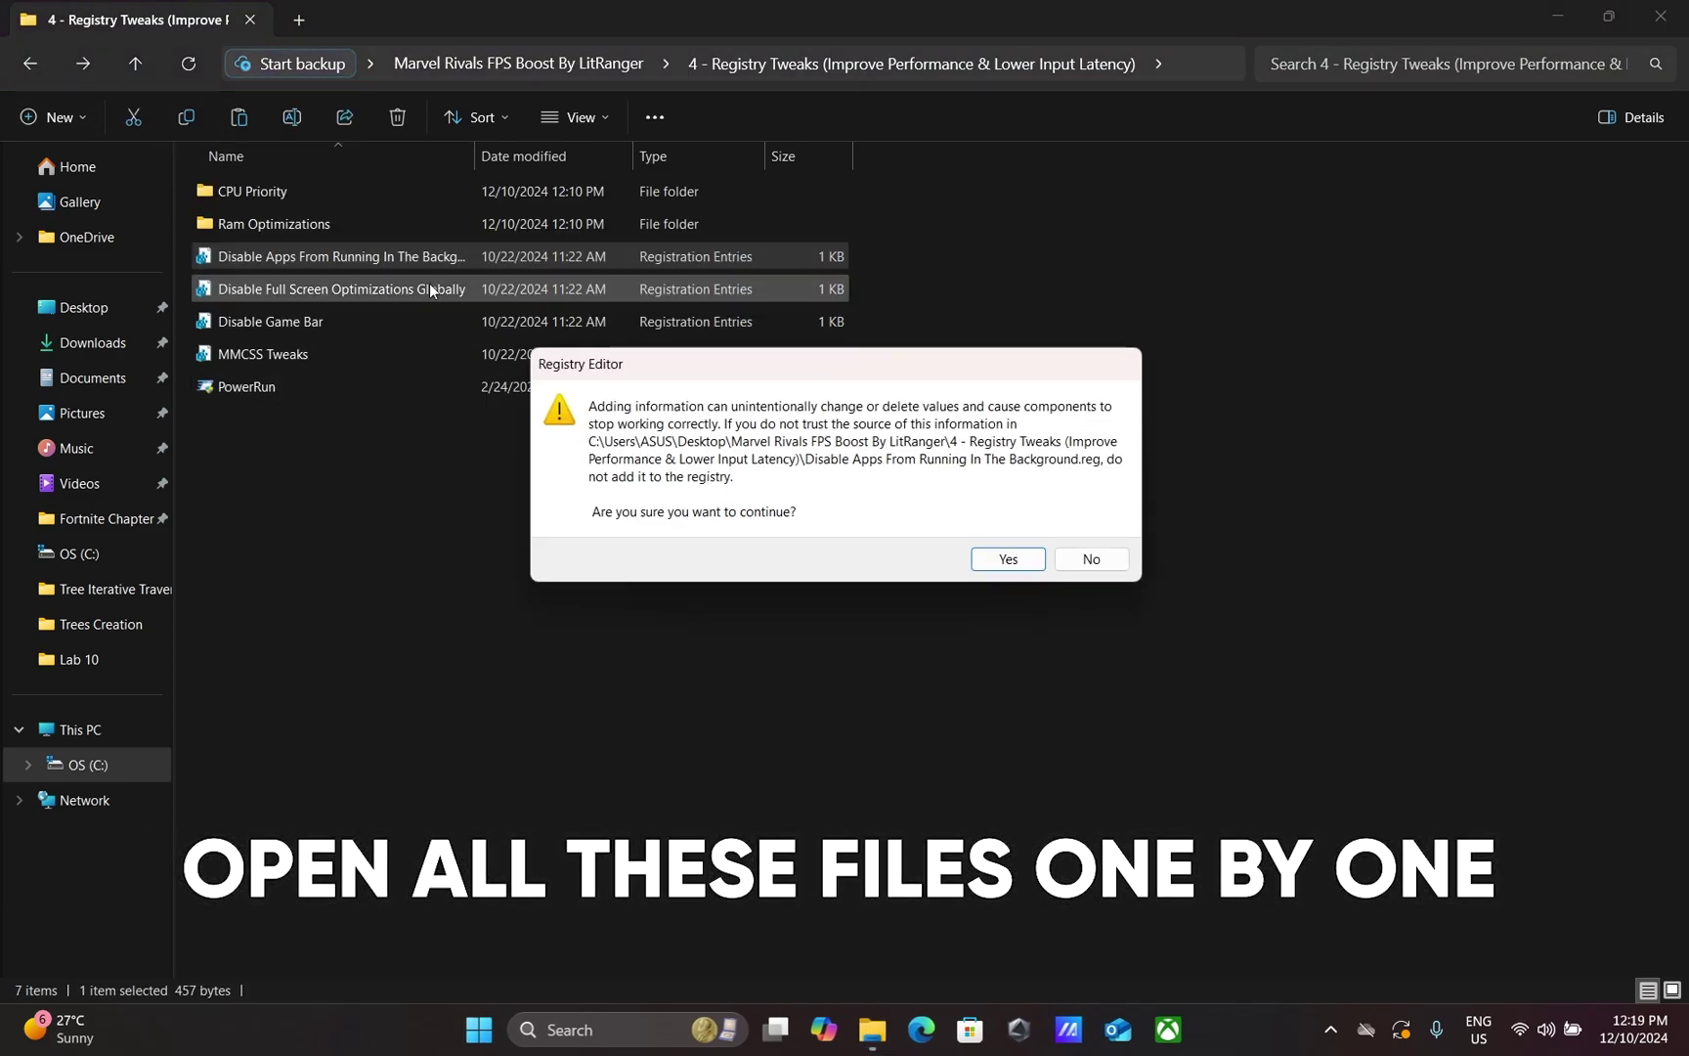
pyautogui.click(1008, 559)
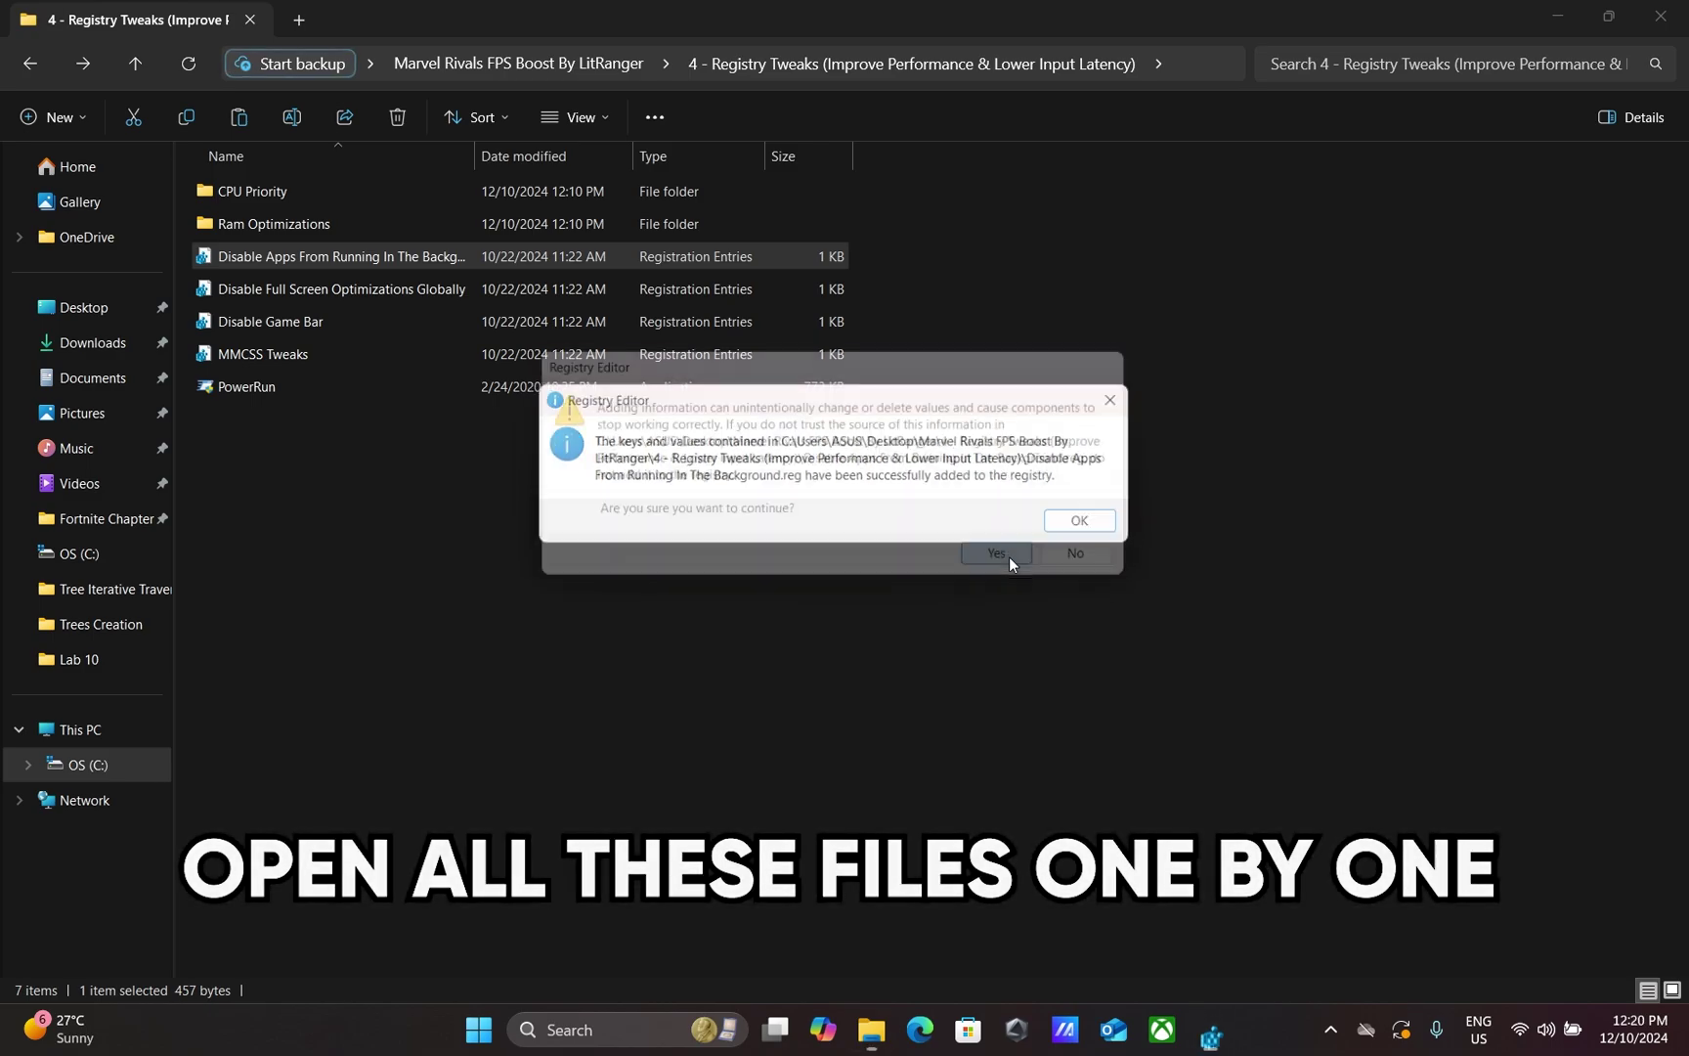
pyautogui.click(1064, 526)
# Step: Add the Disable Full Screen Optimizations Globally and Disable Game Bar entries to the registry
pyautogui.doubleClick(401, 289)
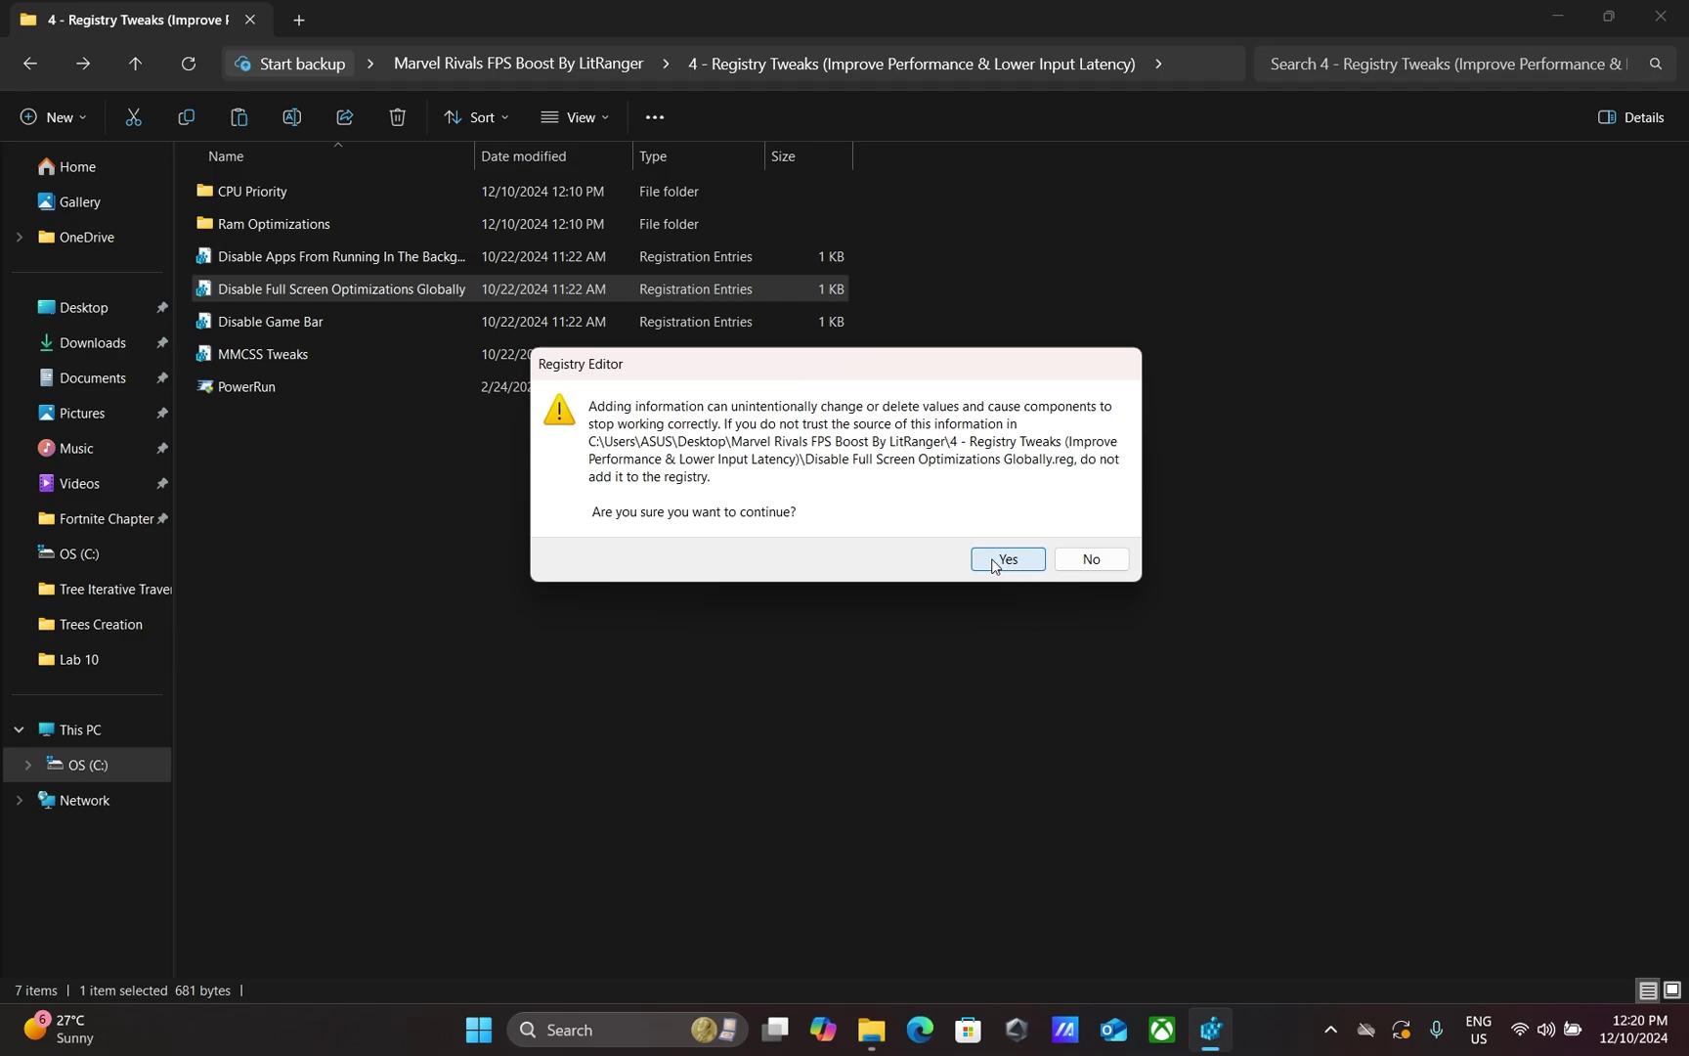
pyautogui.click(994, 564)
pyautogui.click(1082, 525)
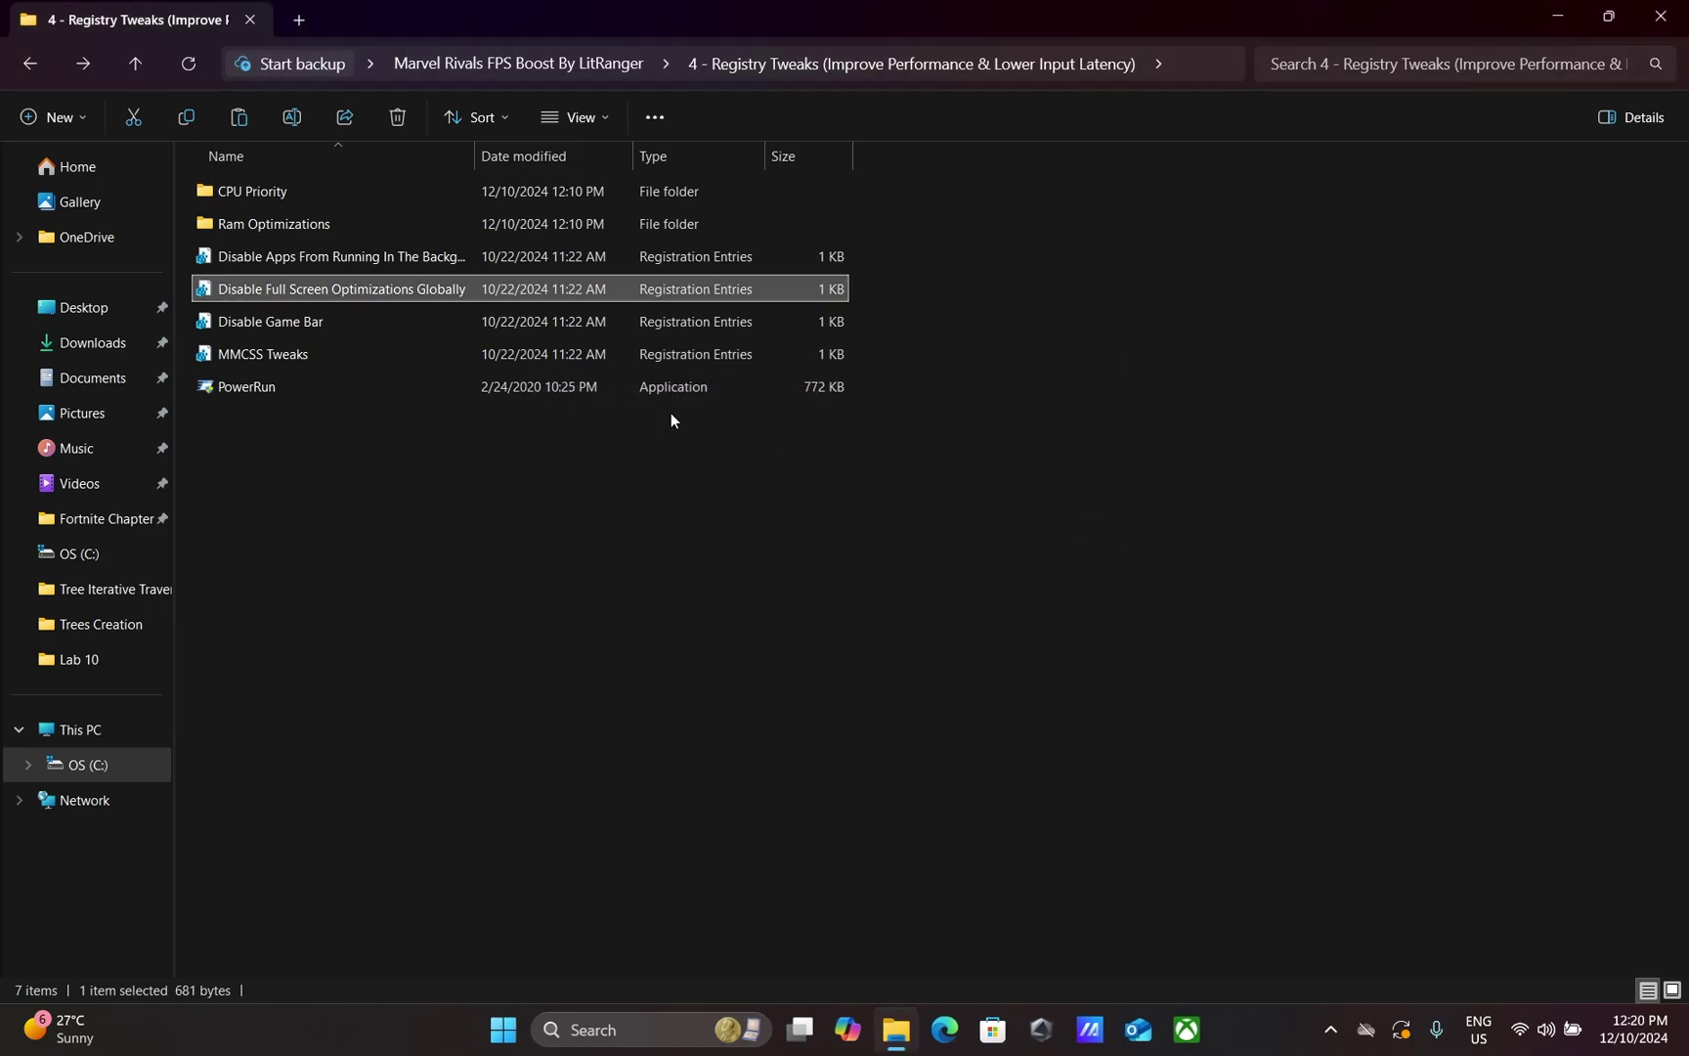
pyautogui.doubleClick(387, 315)
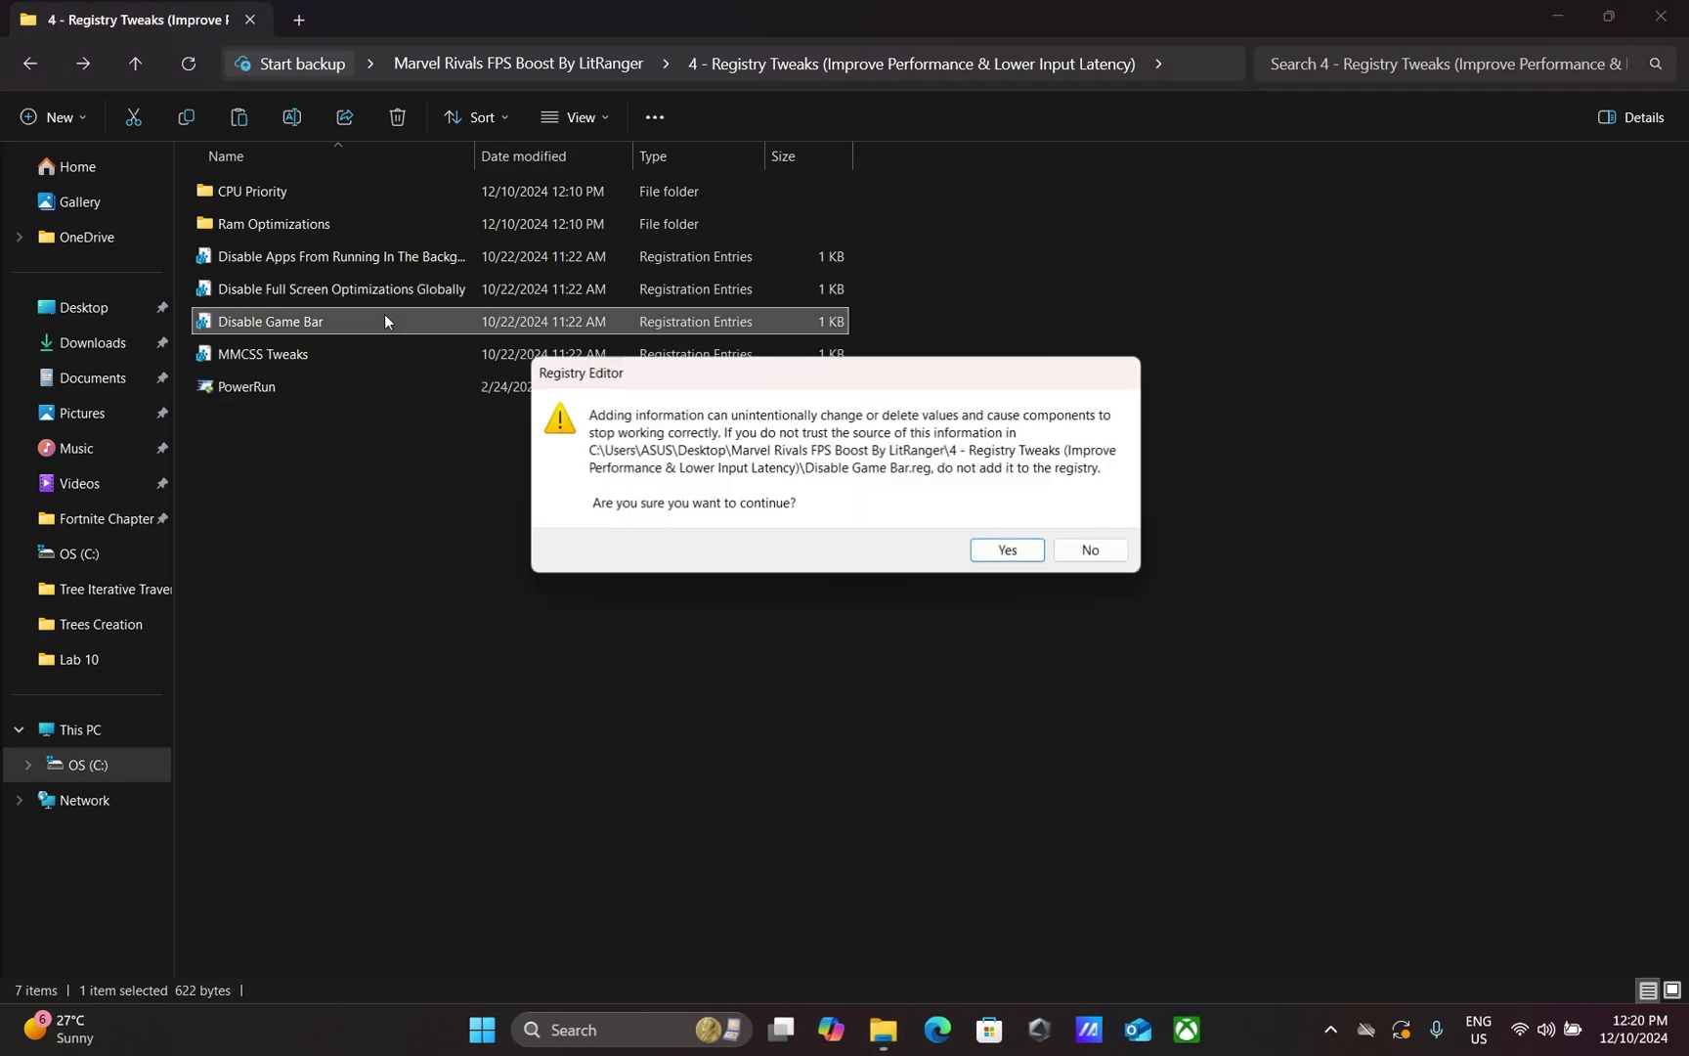
pyautogui.click(1014, 551)
pyautogui.click(1085, 524)
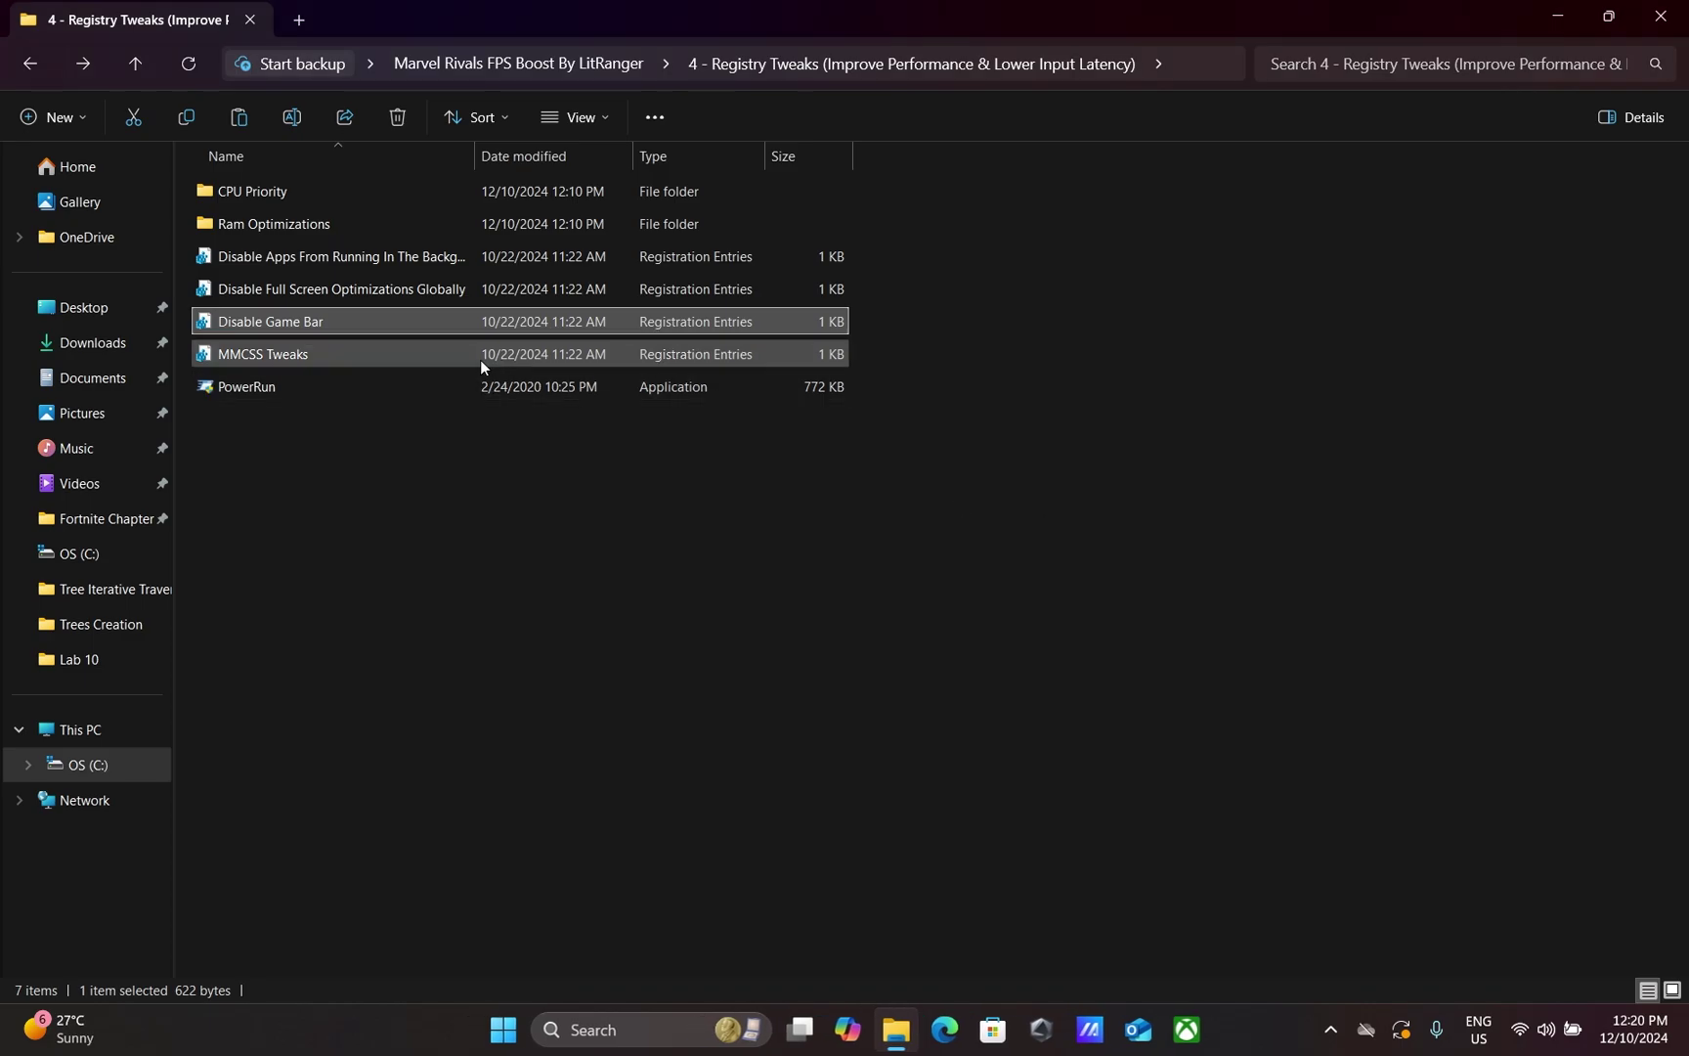
# Step: Add the MMCSS Tweaks entries from the 4 - Registry Tweaks folder to the registry
pyautogui.doubleClick(335, 344)
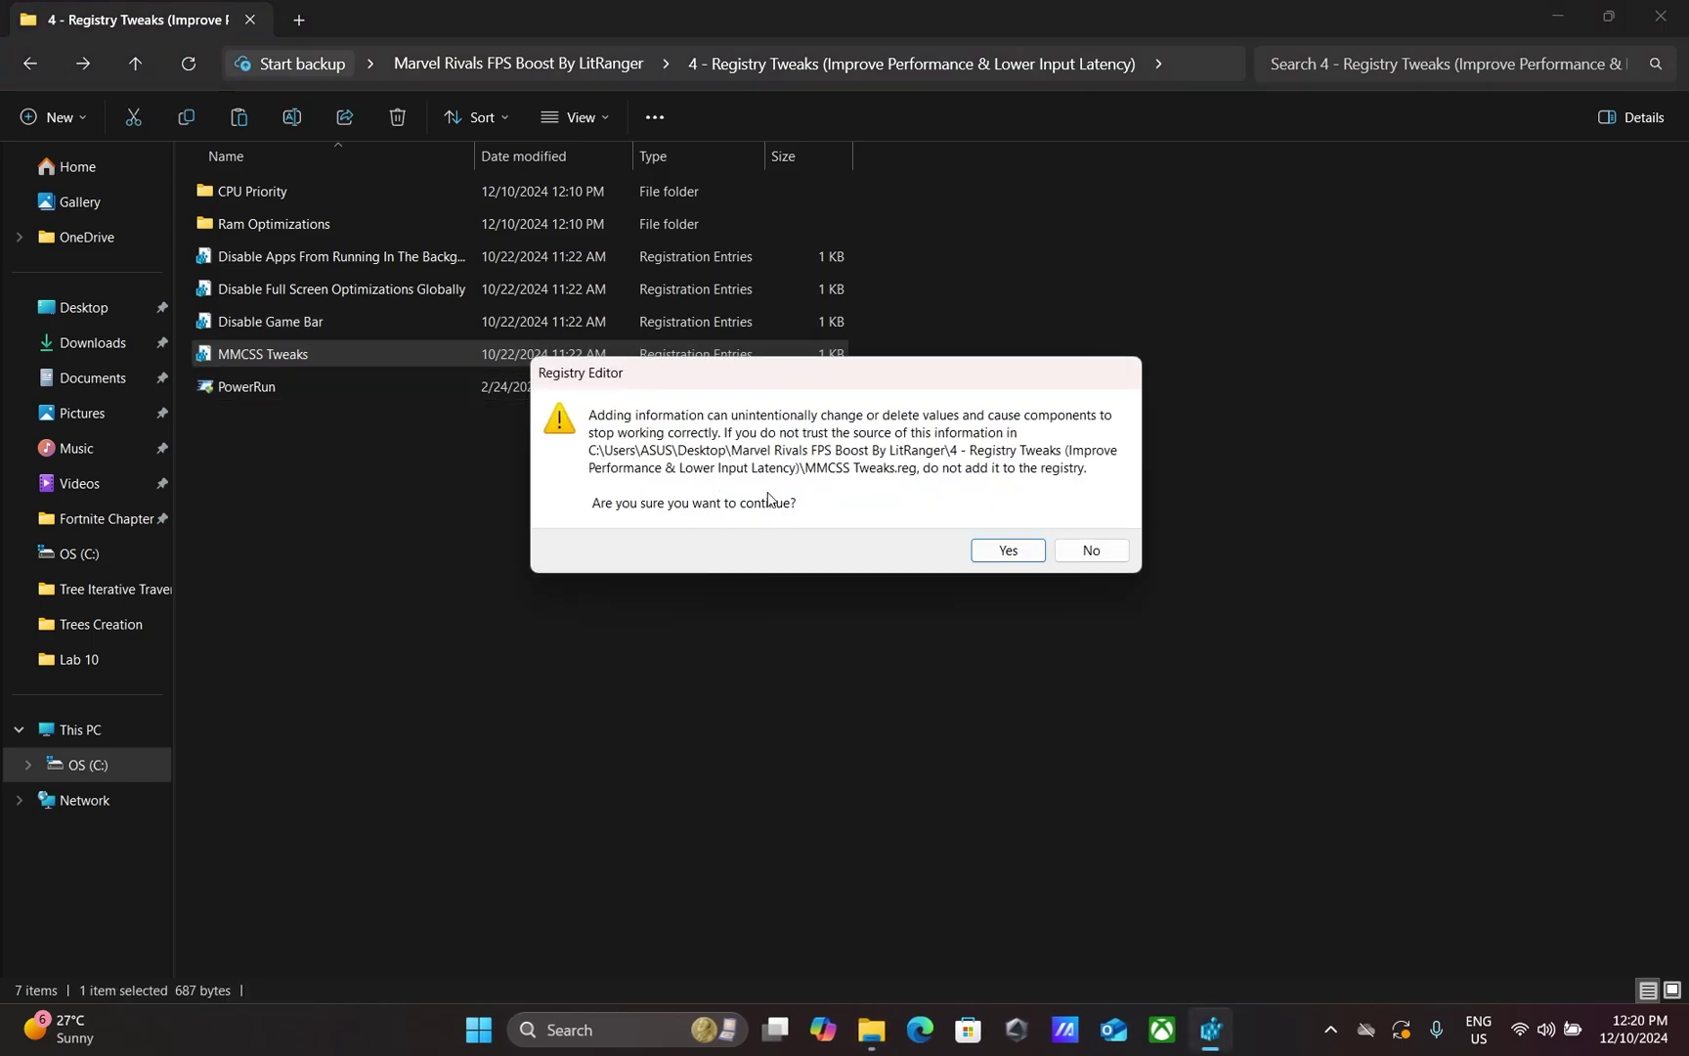
pyautogui.click(1007, 551)
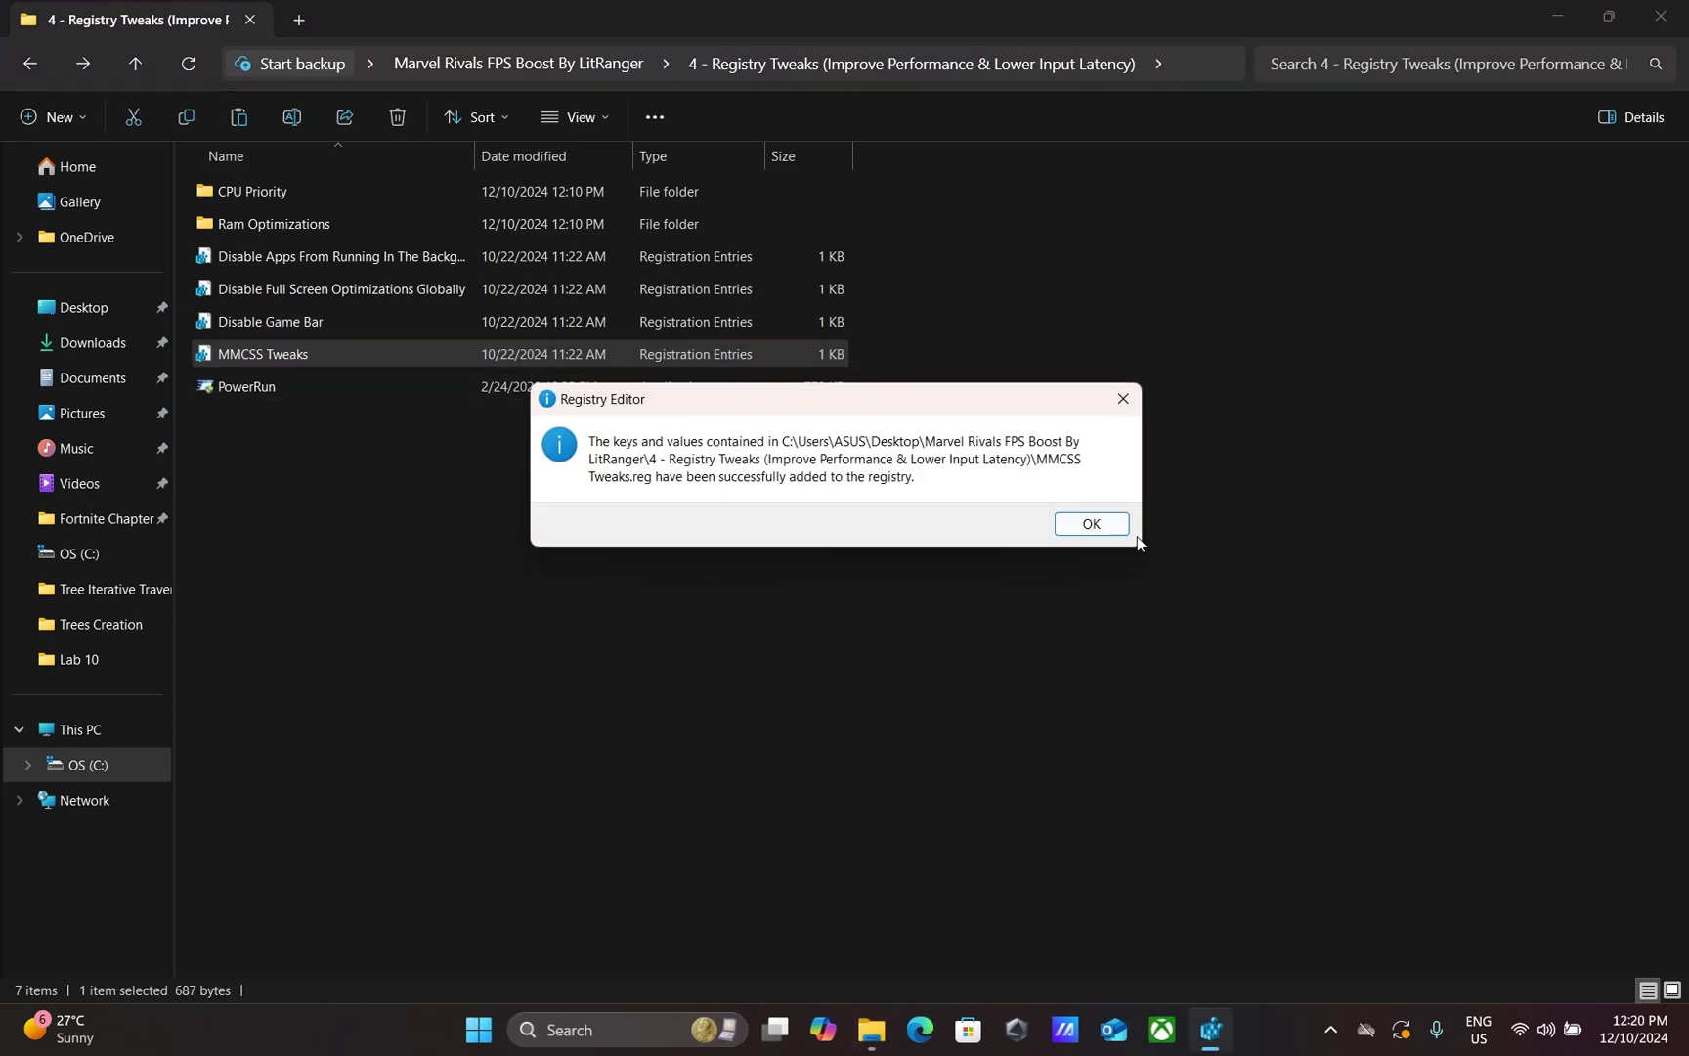
pyautogui.click(1107, 525)
pyautogui.click(777, 467)
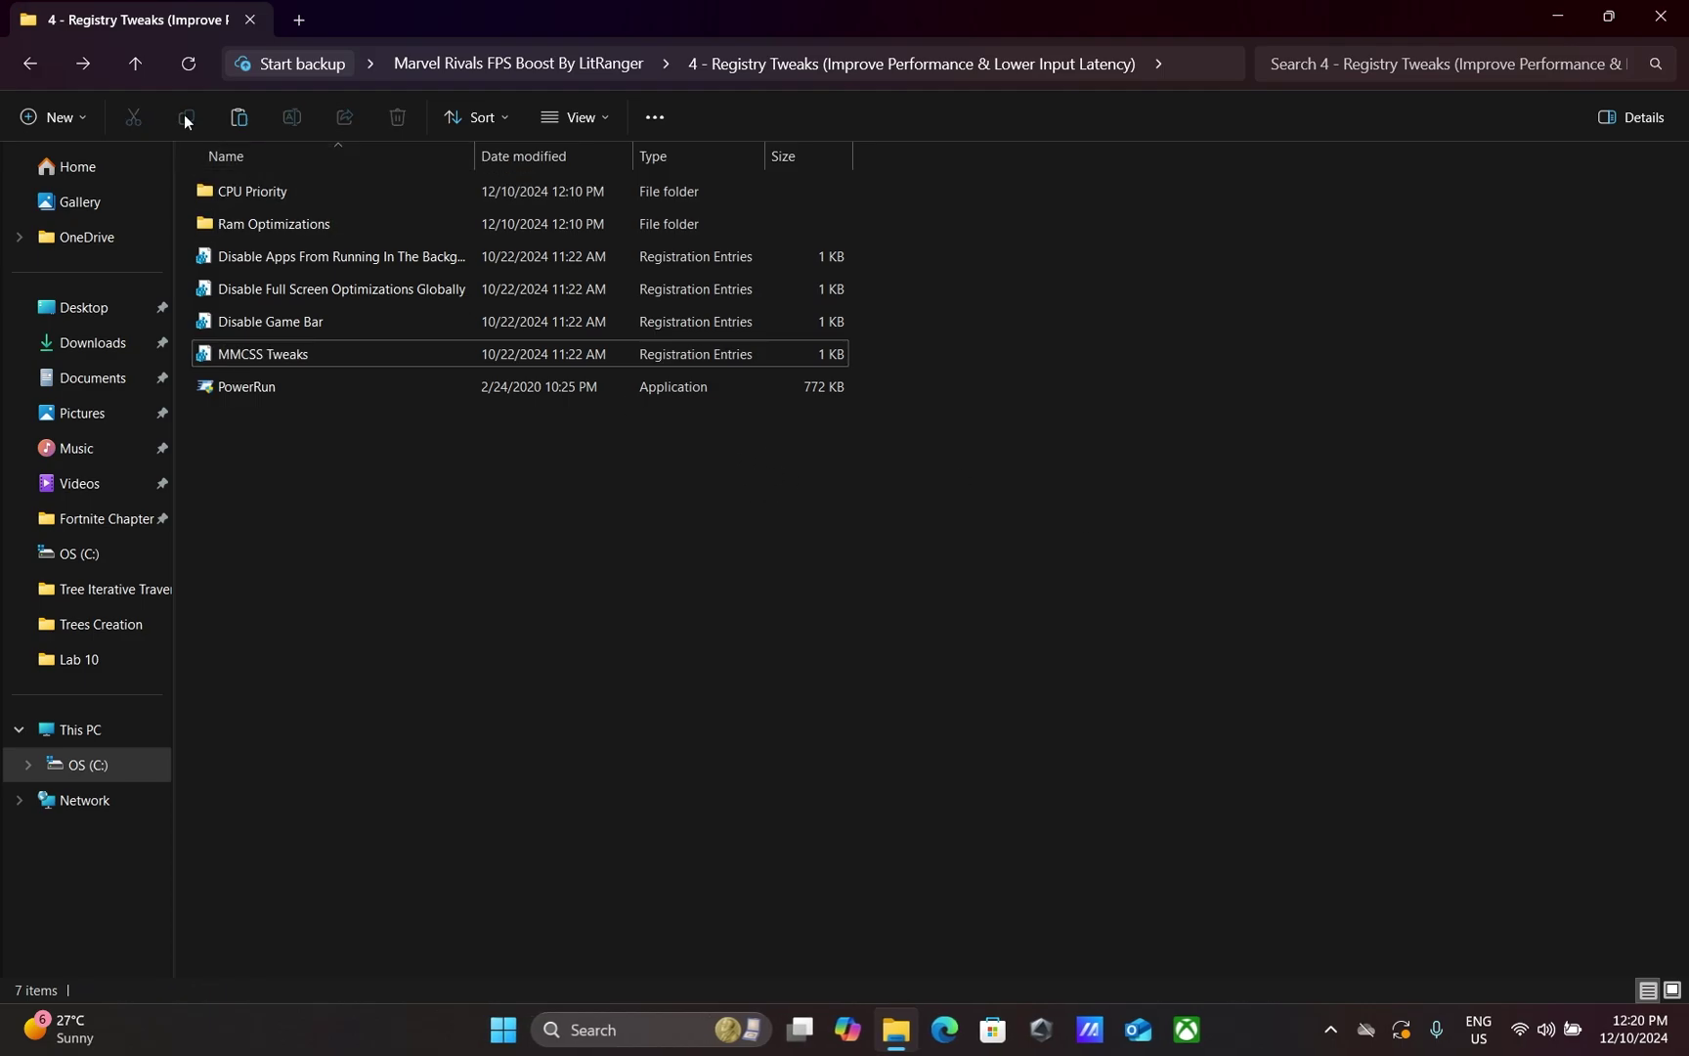
# Step: Go to the pack's 5 - Programs folder and run MSI Mode Utility 3.0 as administrator
pyautogui.click(29, 65)
pyautogui.doubleClick(292, 329)
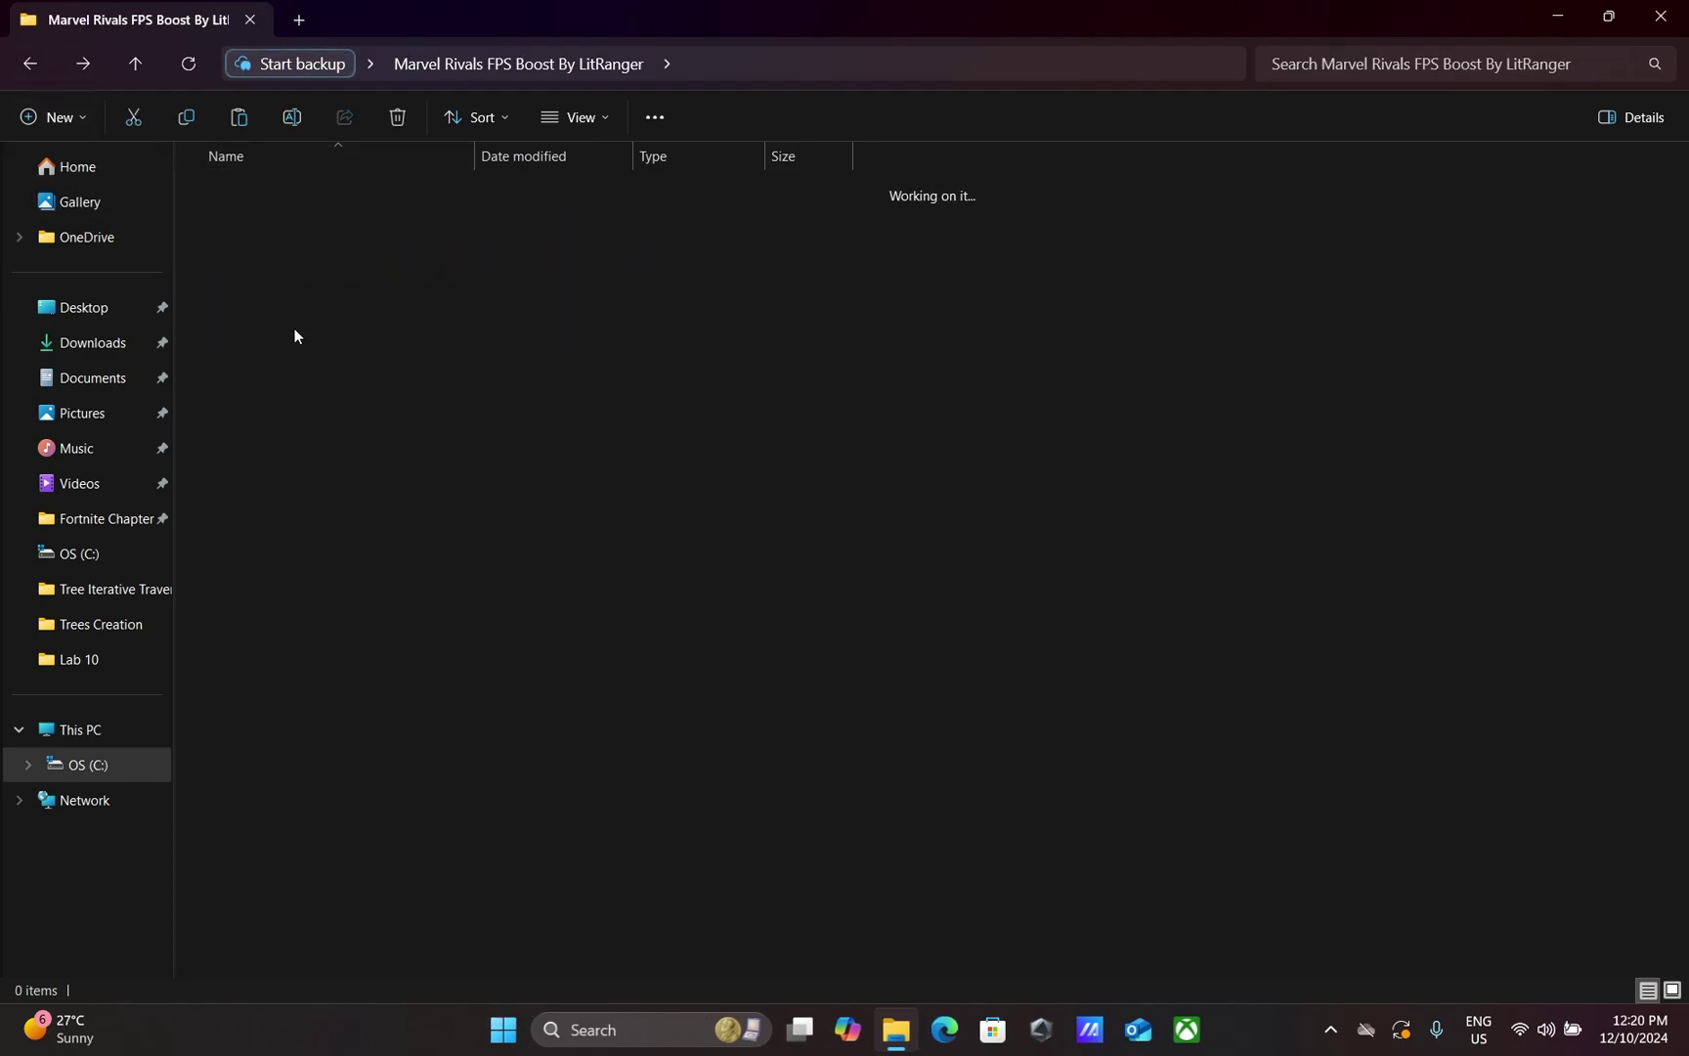
pyautogui.moveTo(586, 384); pyautogui.dragTo(409, 148)
pyautogui.click(457, 196)
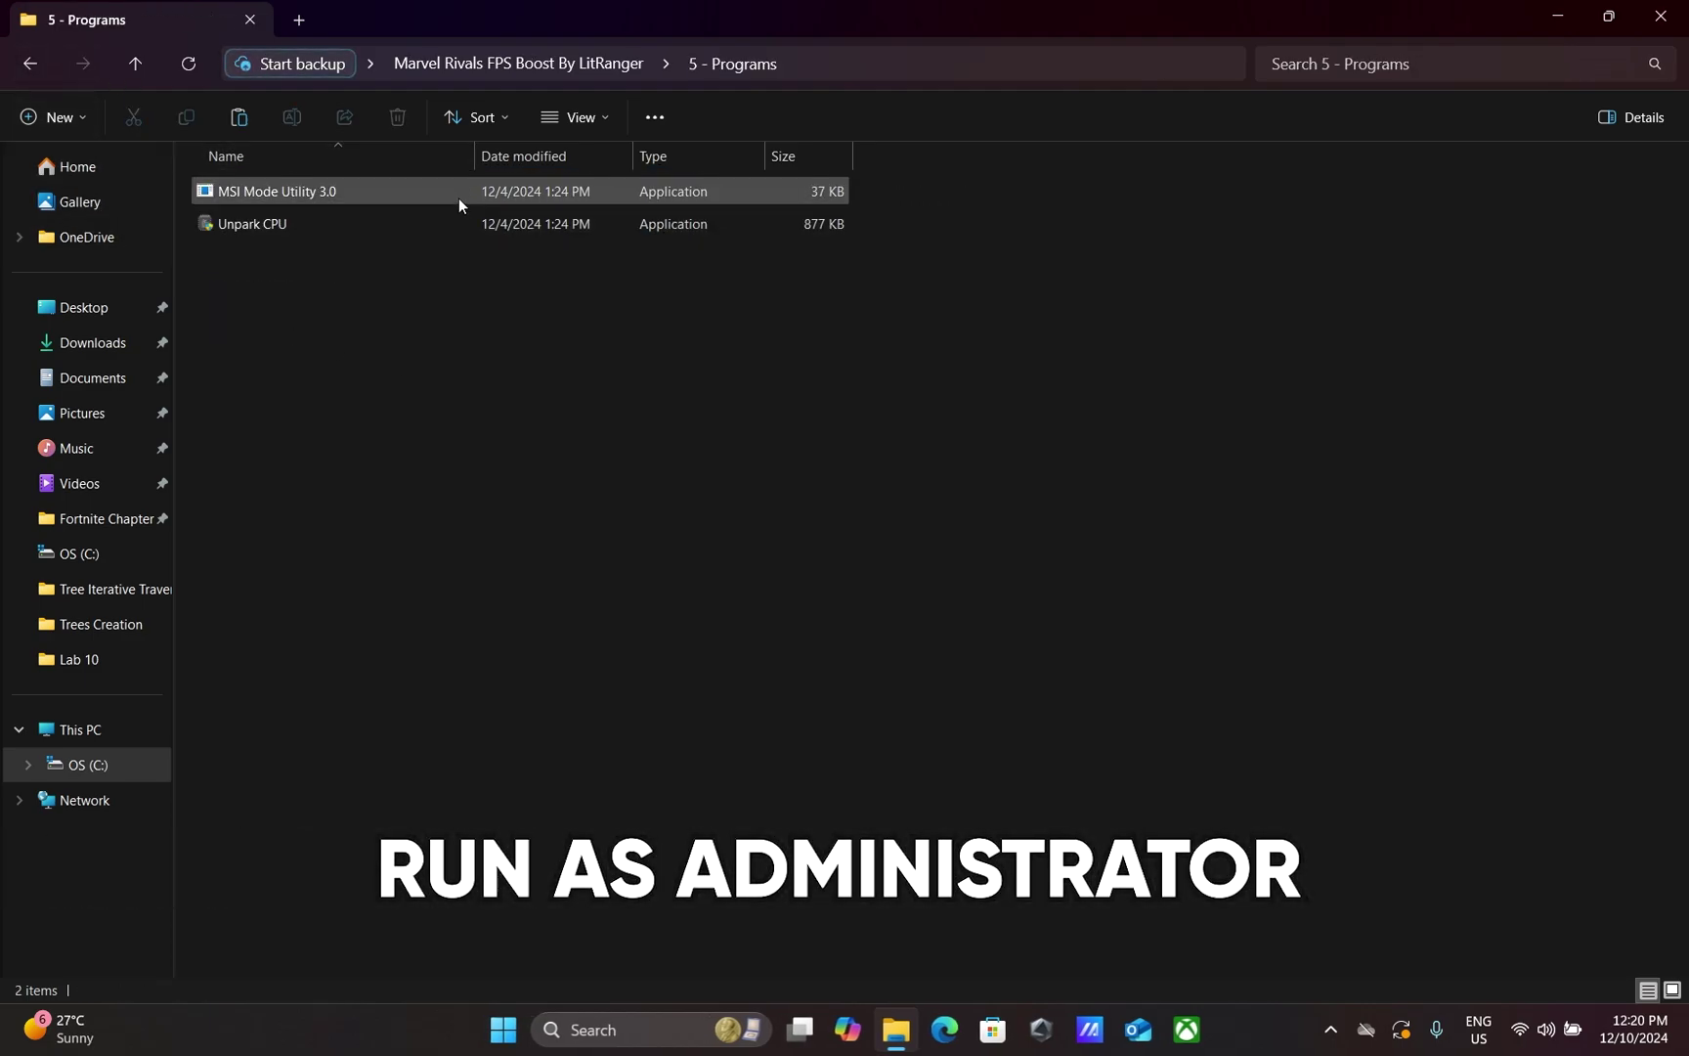
pyautogui.rightClick(415, 194)
pyautogui.click(558, 336)
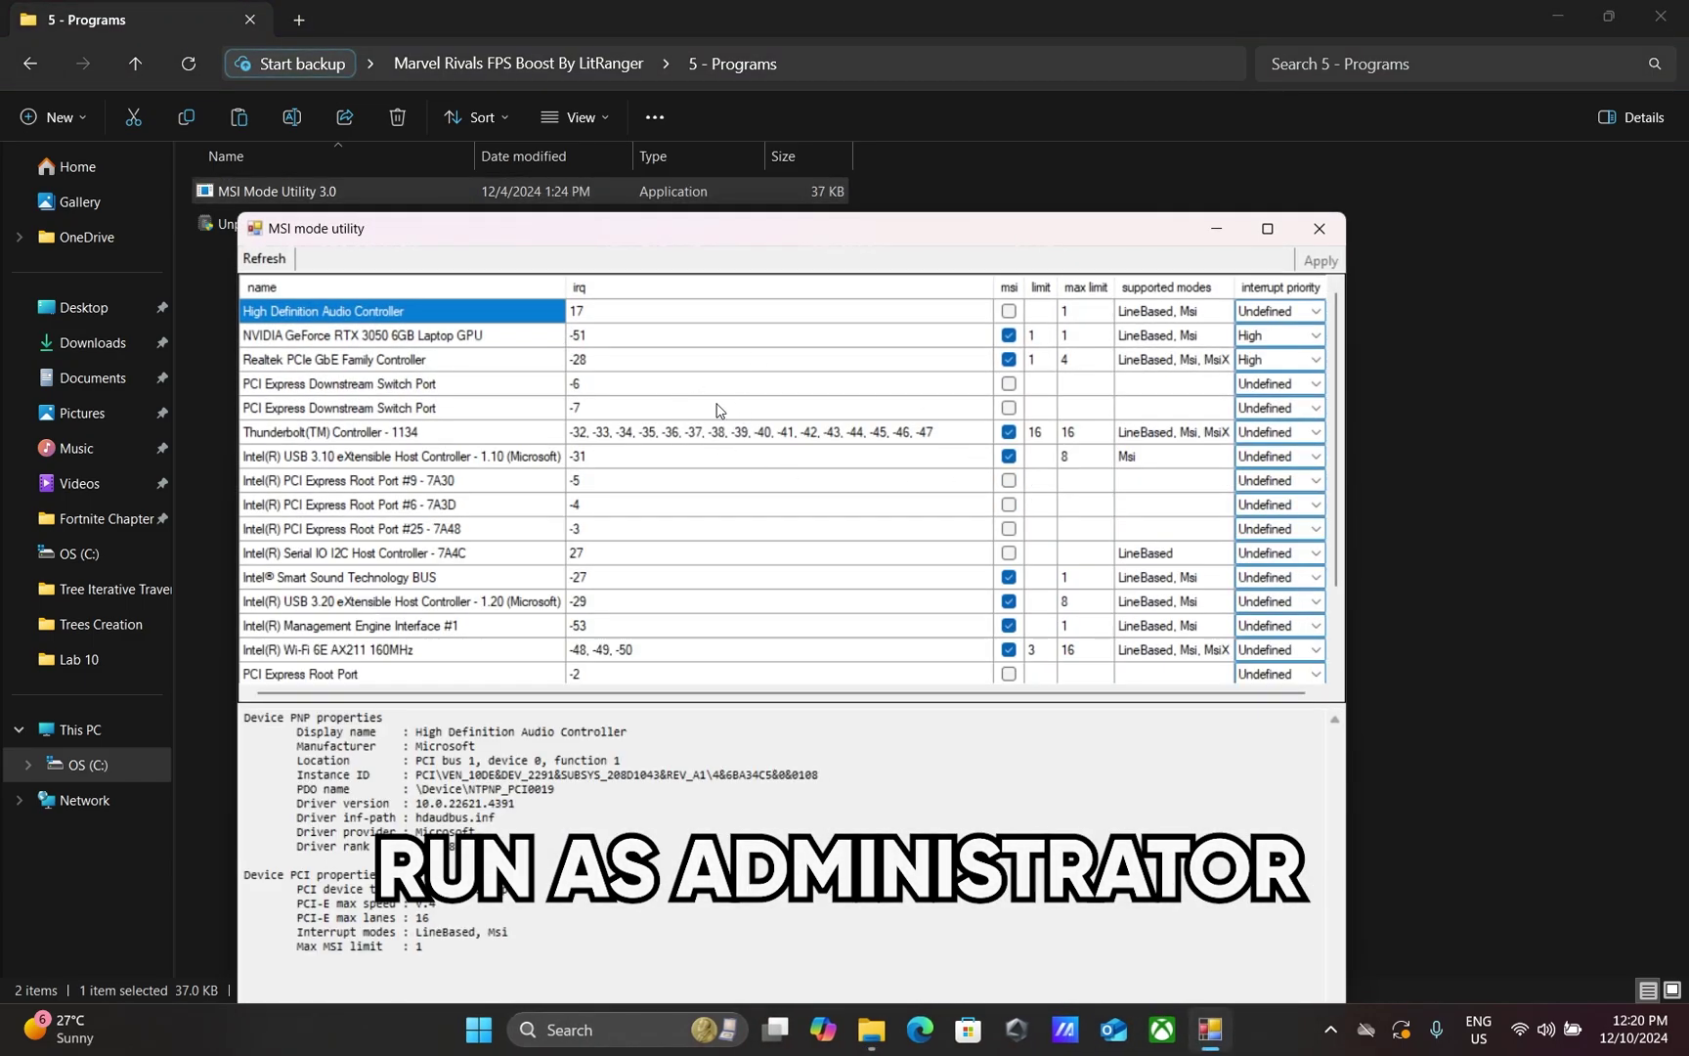
# Step: Set the interrupt priority of the NVIDIA GeForce RTX 3050 6GB Laptop GPU to High, then close MSI mode utility
pyautogui.click(417, 334)
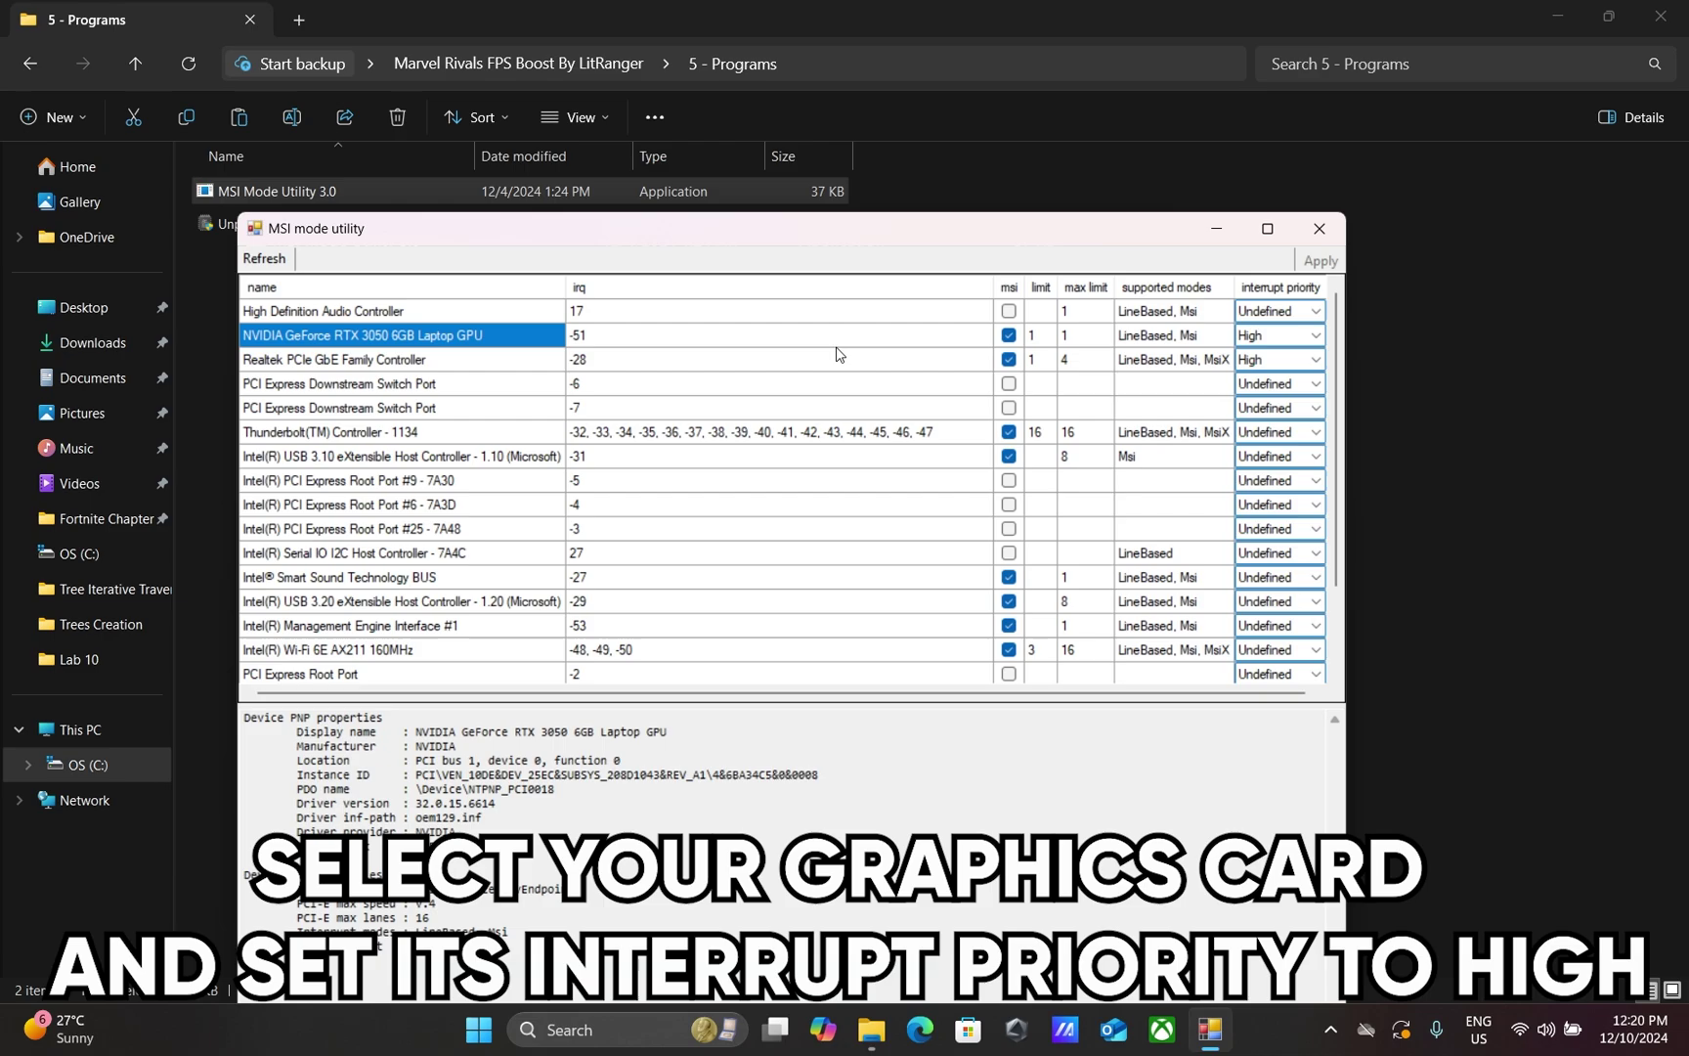
pyautogui.click(1008, 336)
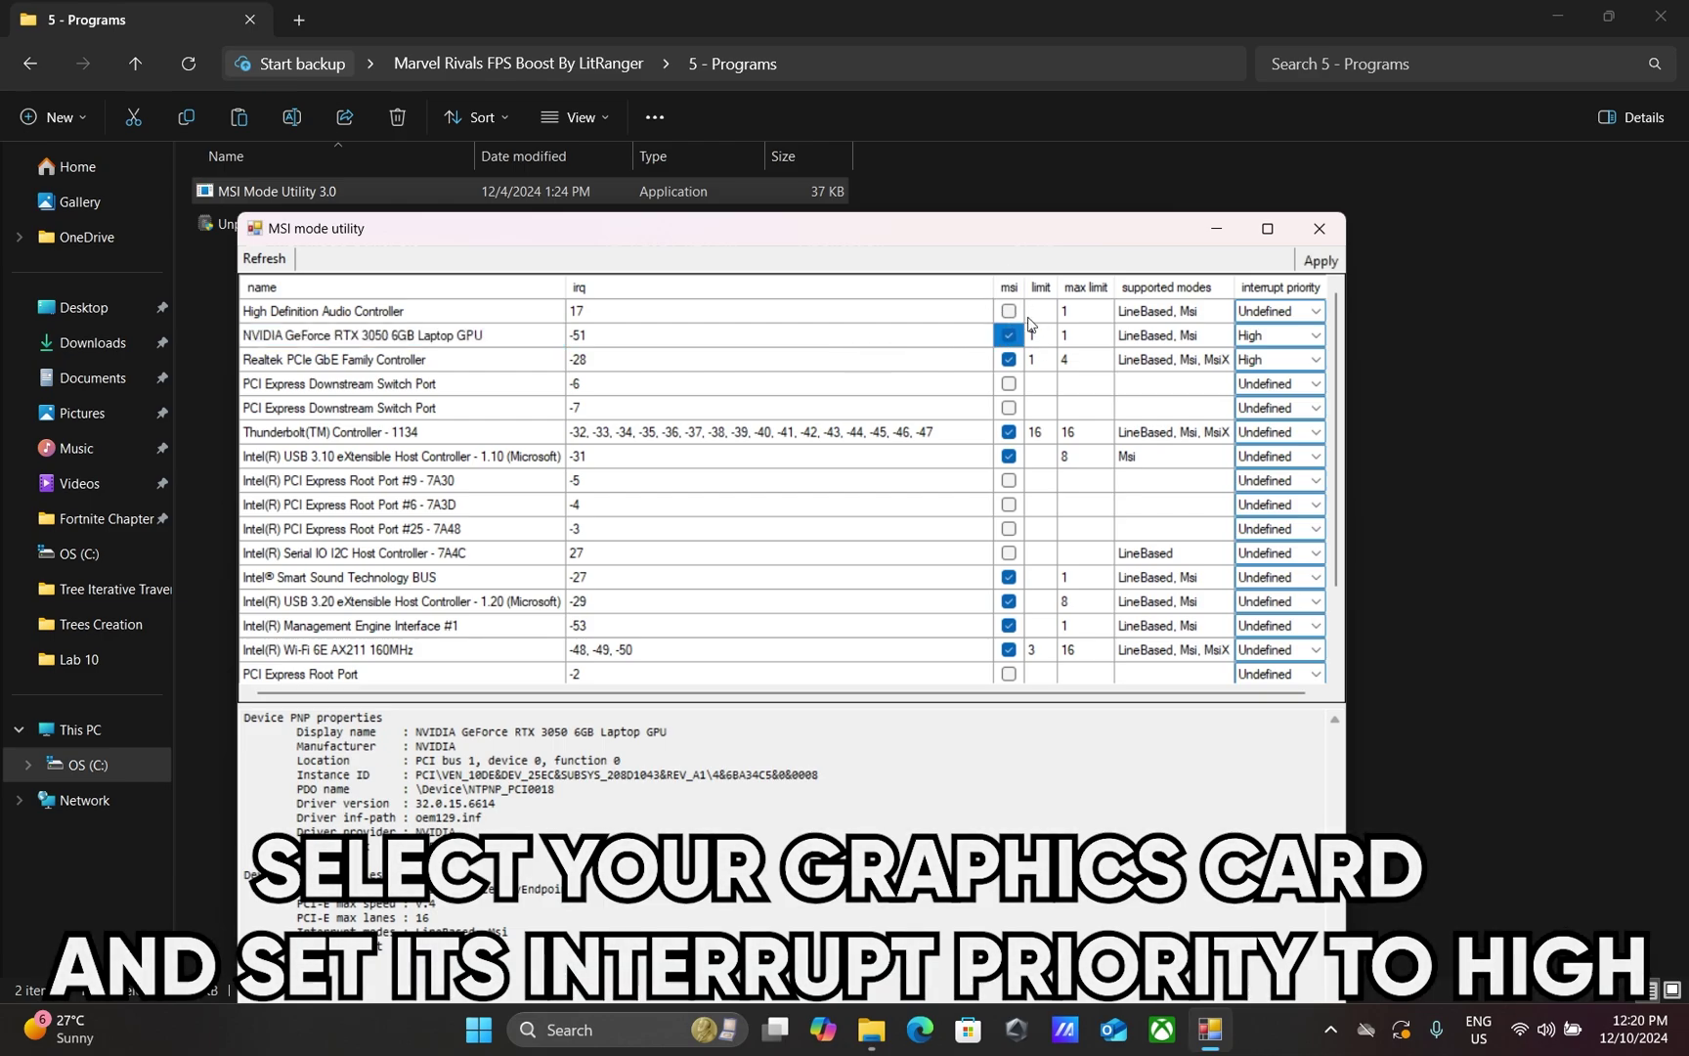
pyautogui.click(1258, 336)
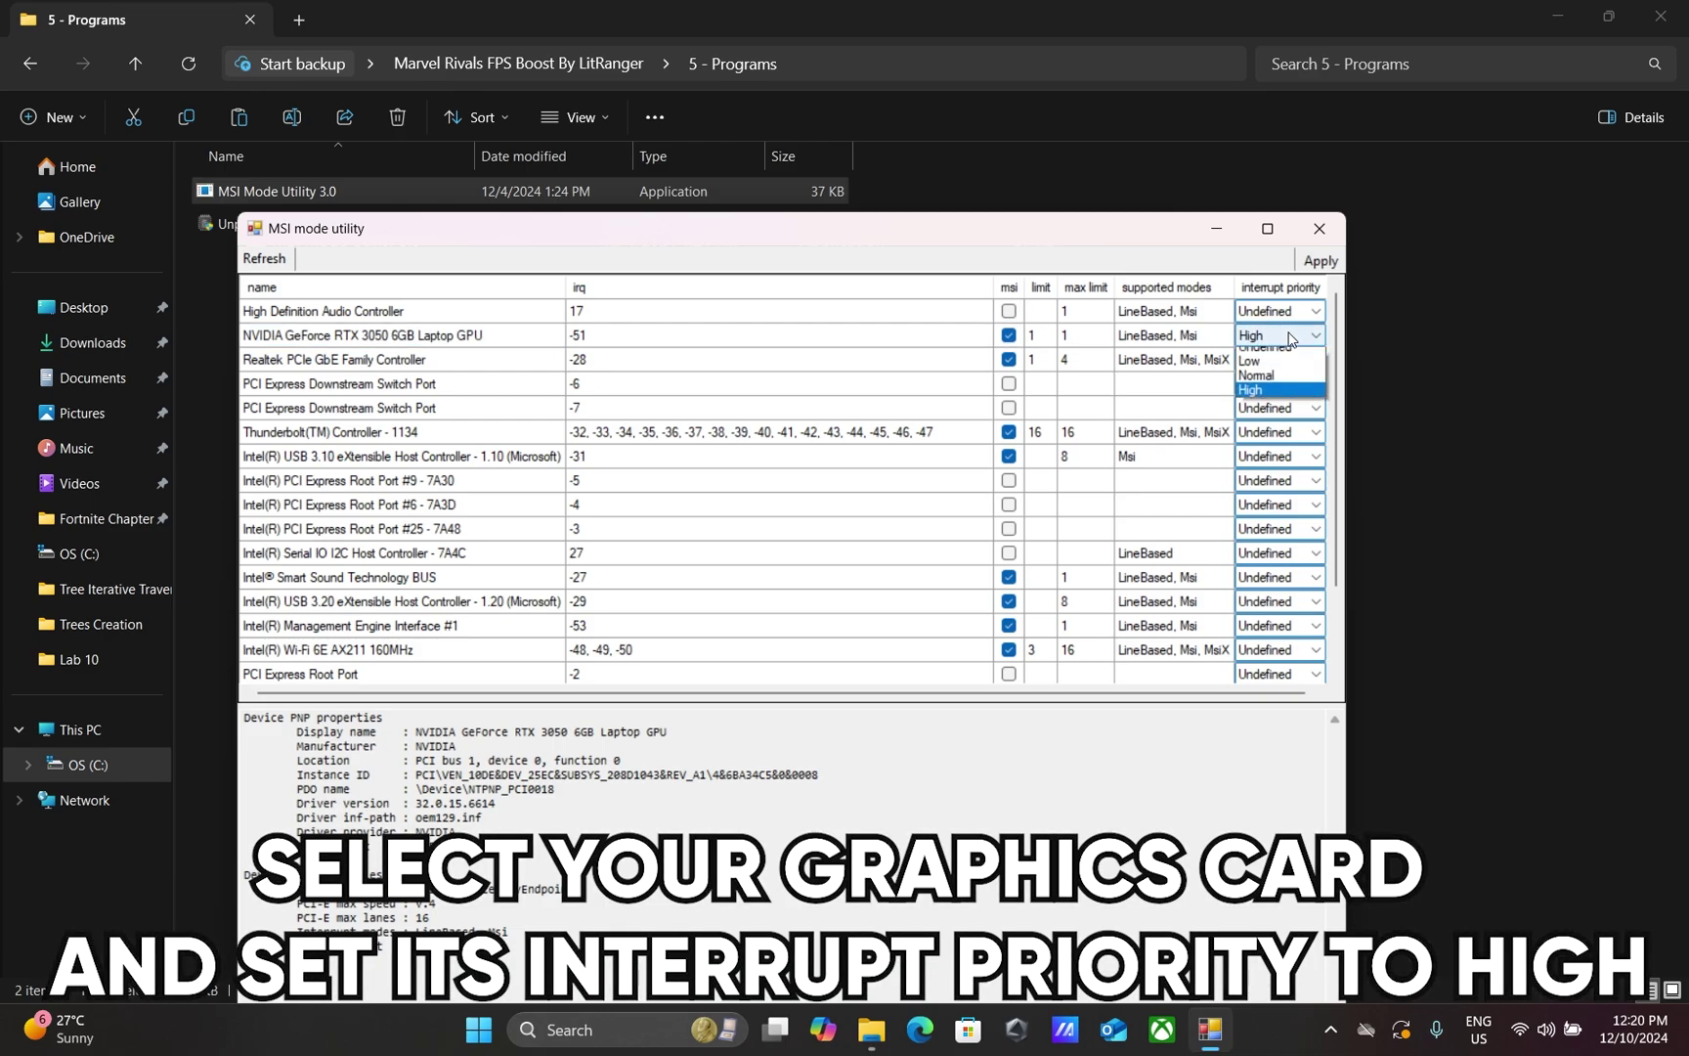
pyautogui.click(1271, 399)
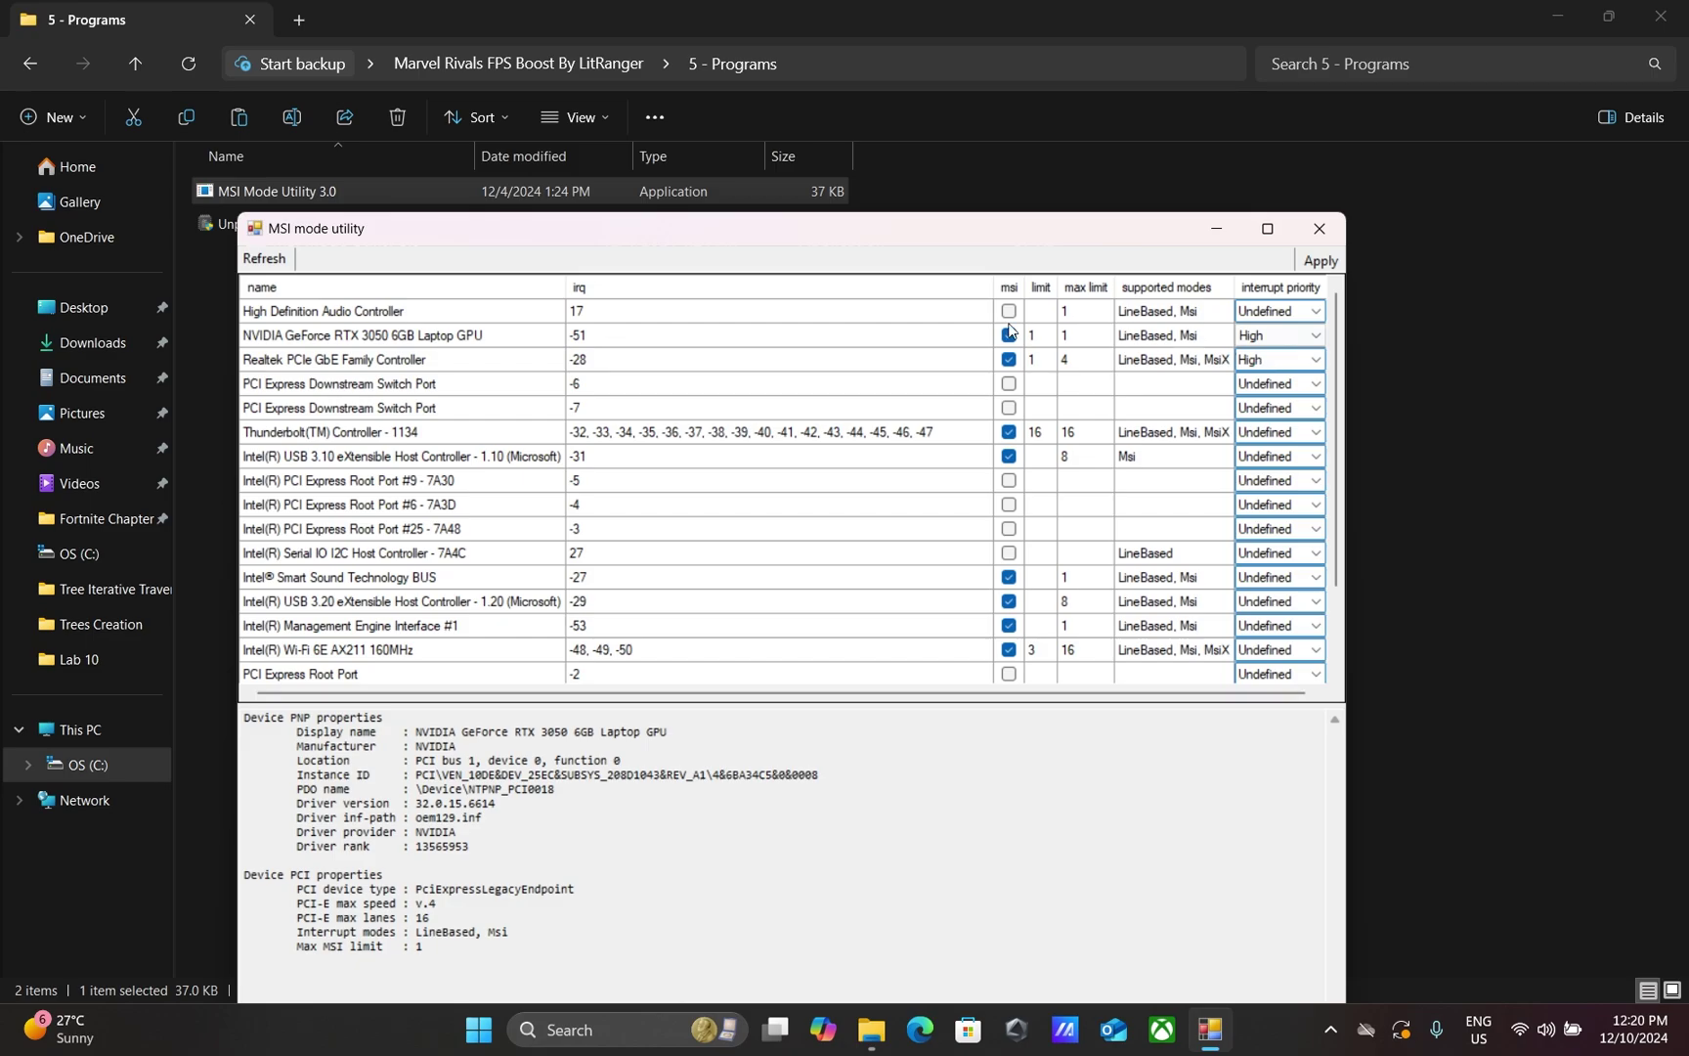
pyautogui.scroll(-2, 888, 485)
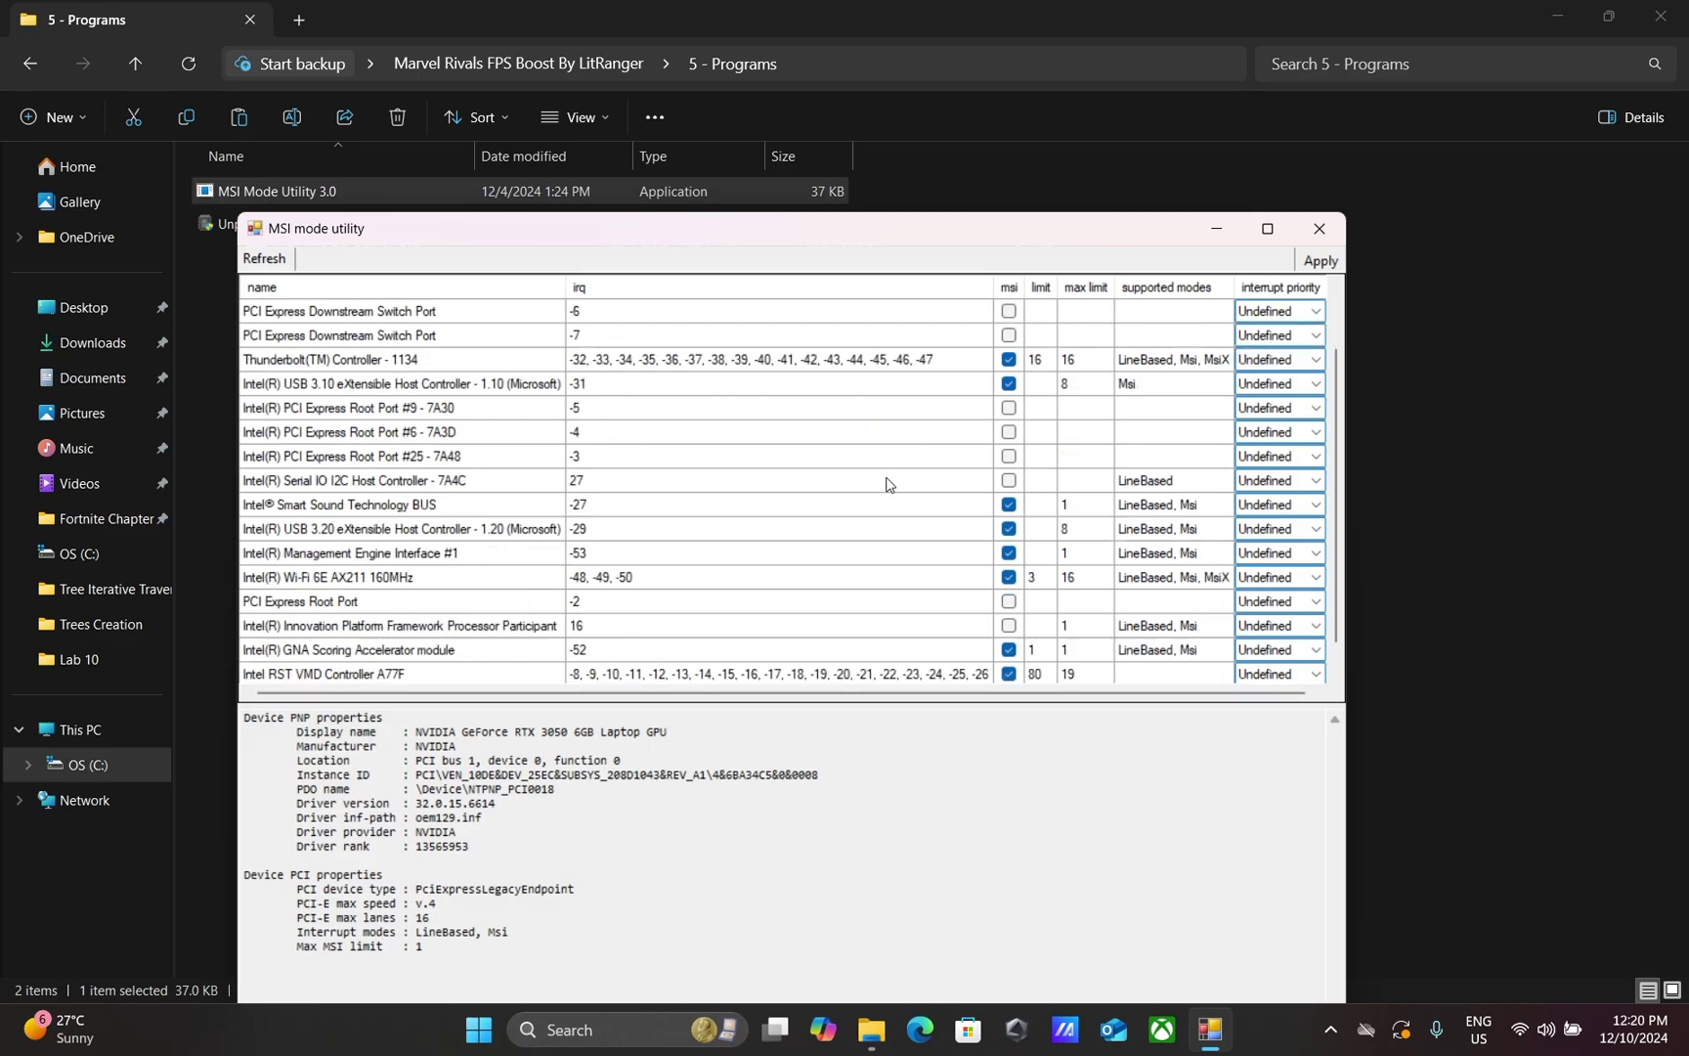
pyautogui.scroll(2, 889, 486)
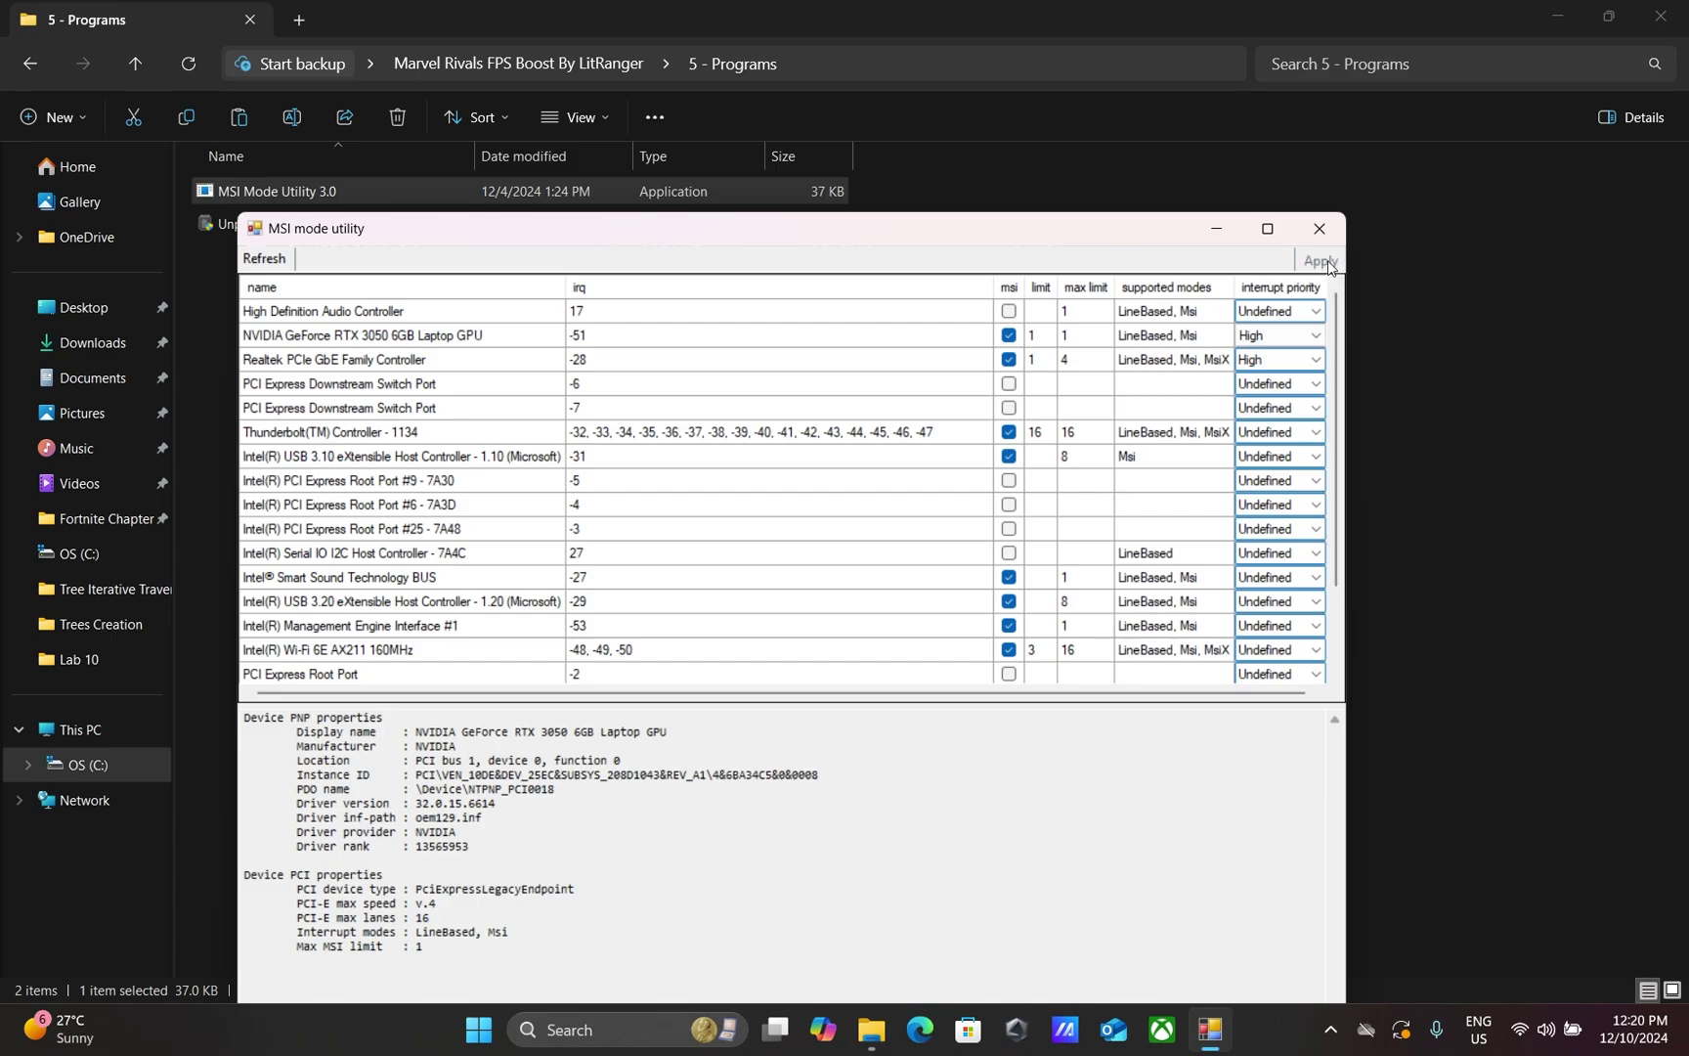
pyautogui.click(1319, 232)
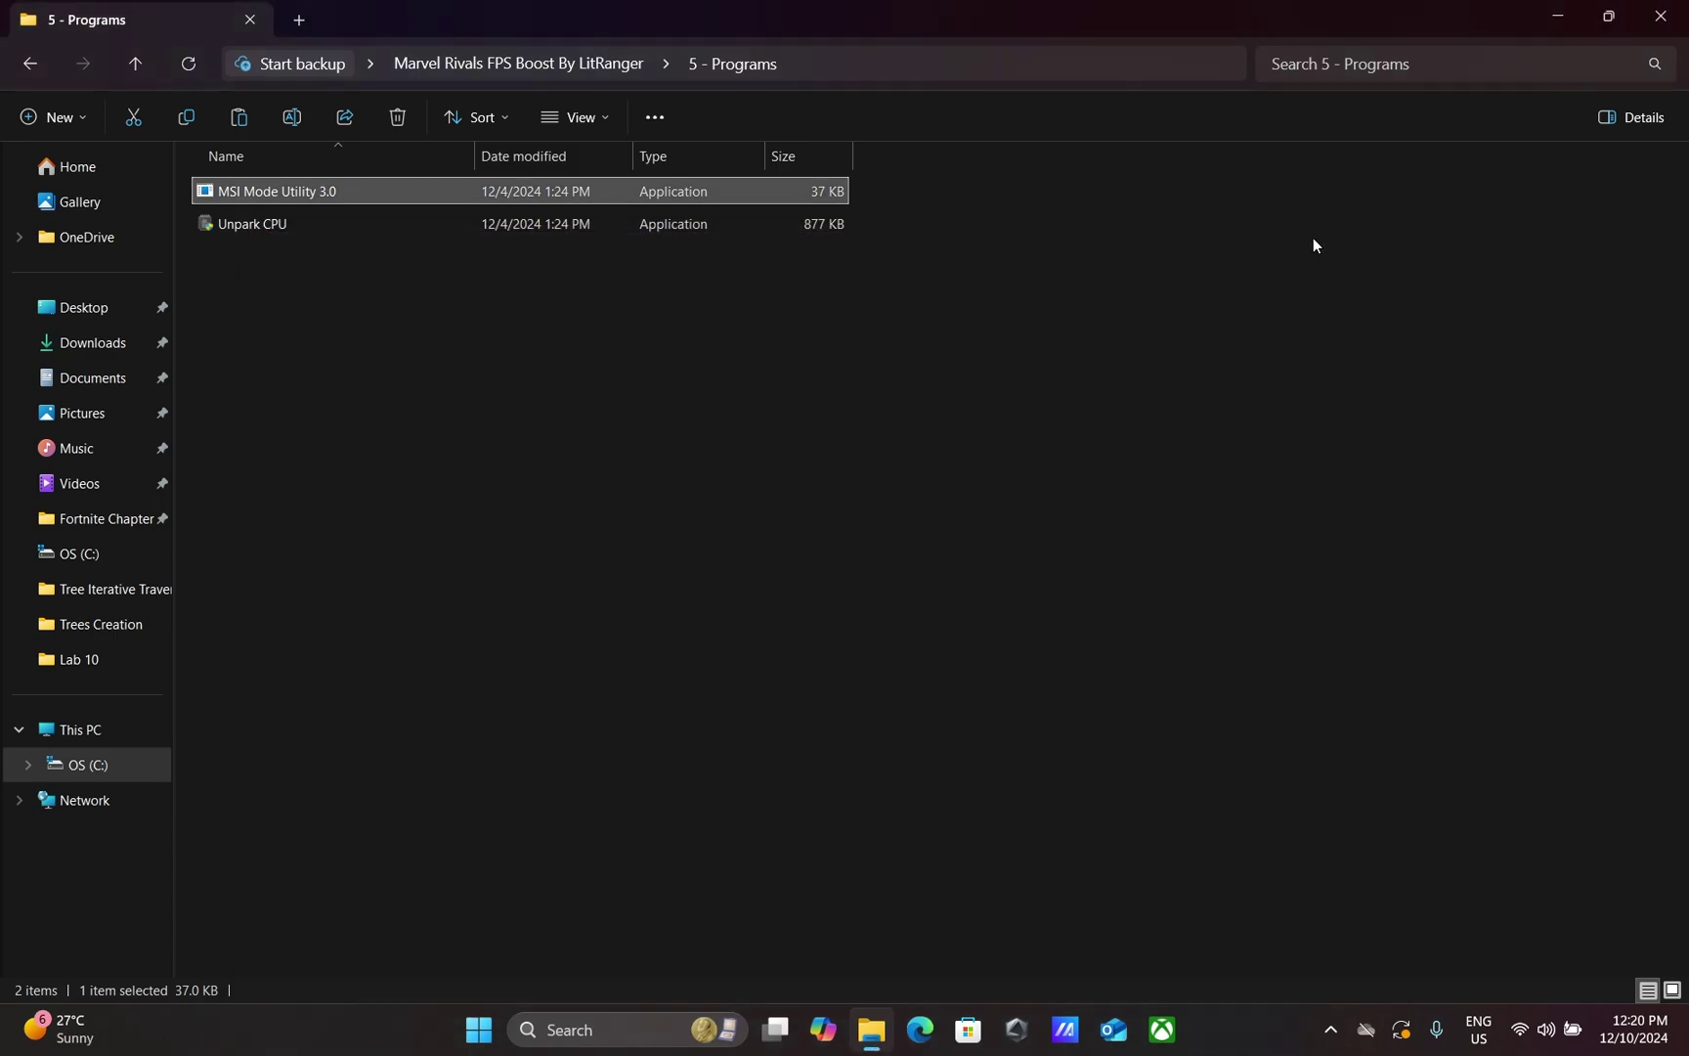
# Step: Run Unpark CPU as administrator, apply a core parking index of 100%, and close the program
pyautogui.click(239, 225)
pyautogui.rightClick(241, 226)
pyautogui.click(325, 363)
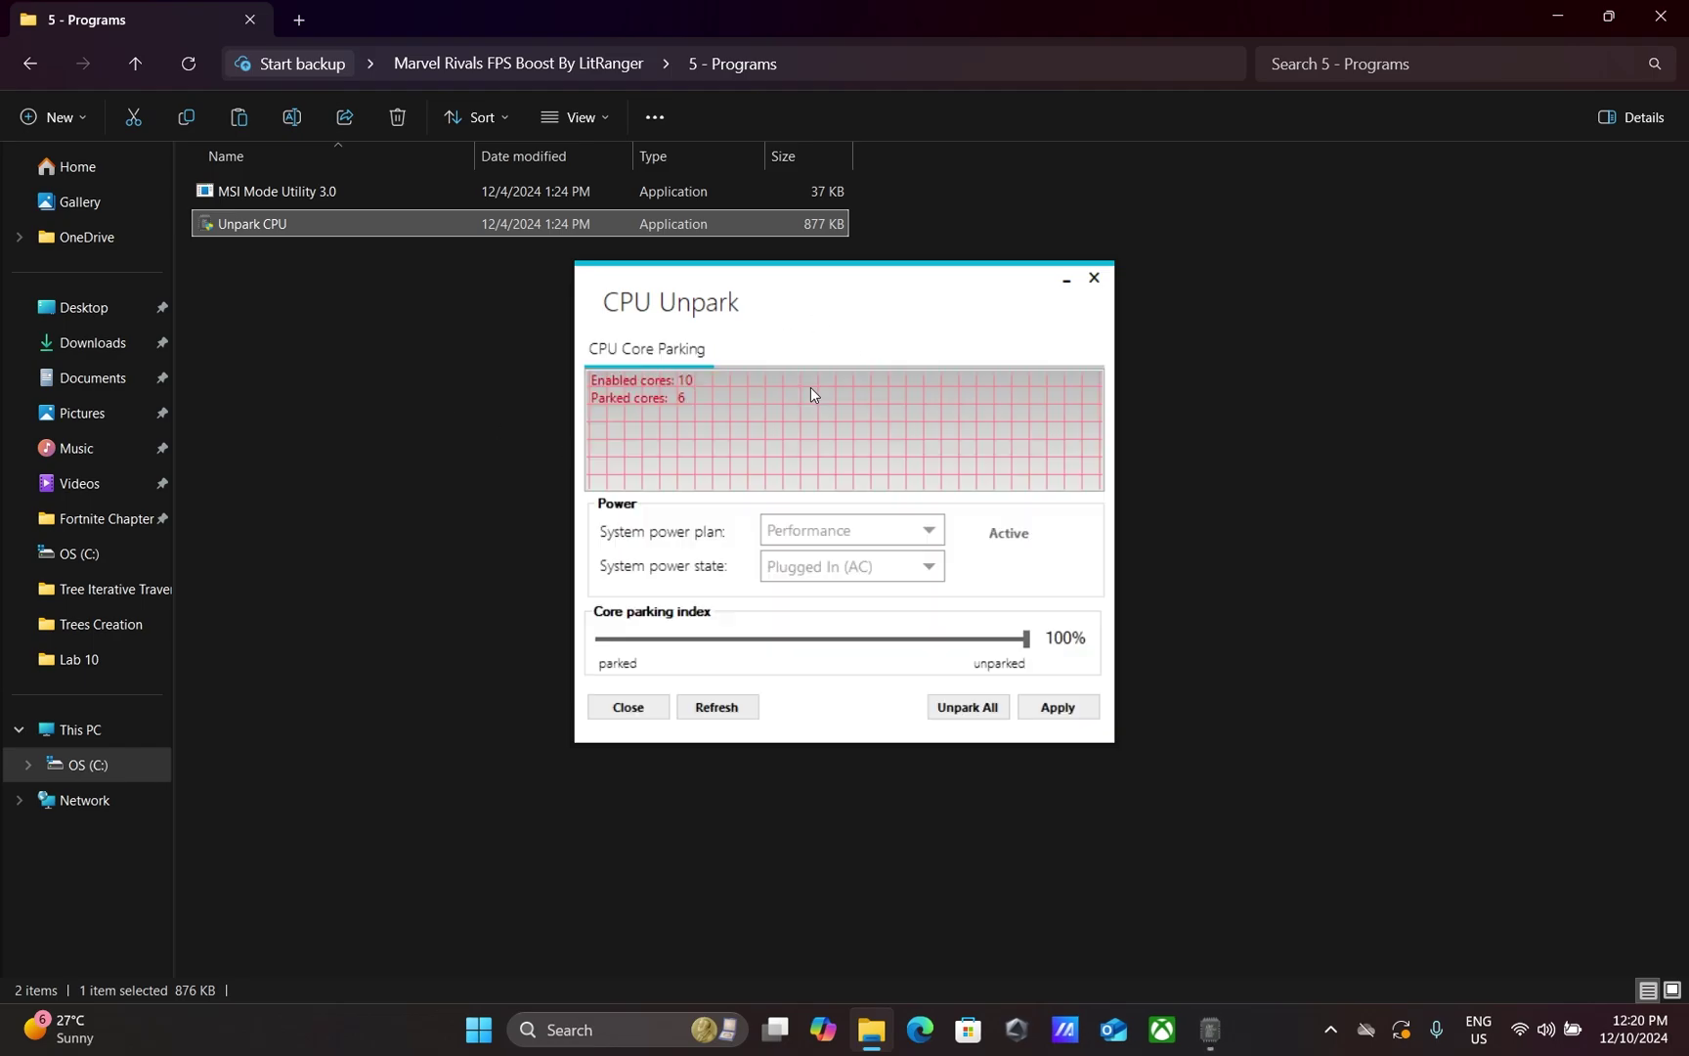
pyautogui.moveTo(1027, 638)
pyautogui.mouseDown()
pyautogui.moveTo(886, 637)
pyautogui.moveTo(1028, 638)
pyautogui.mouseUp()
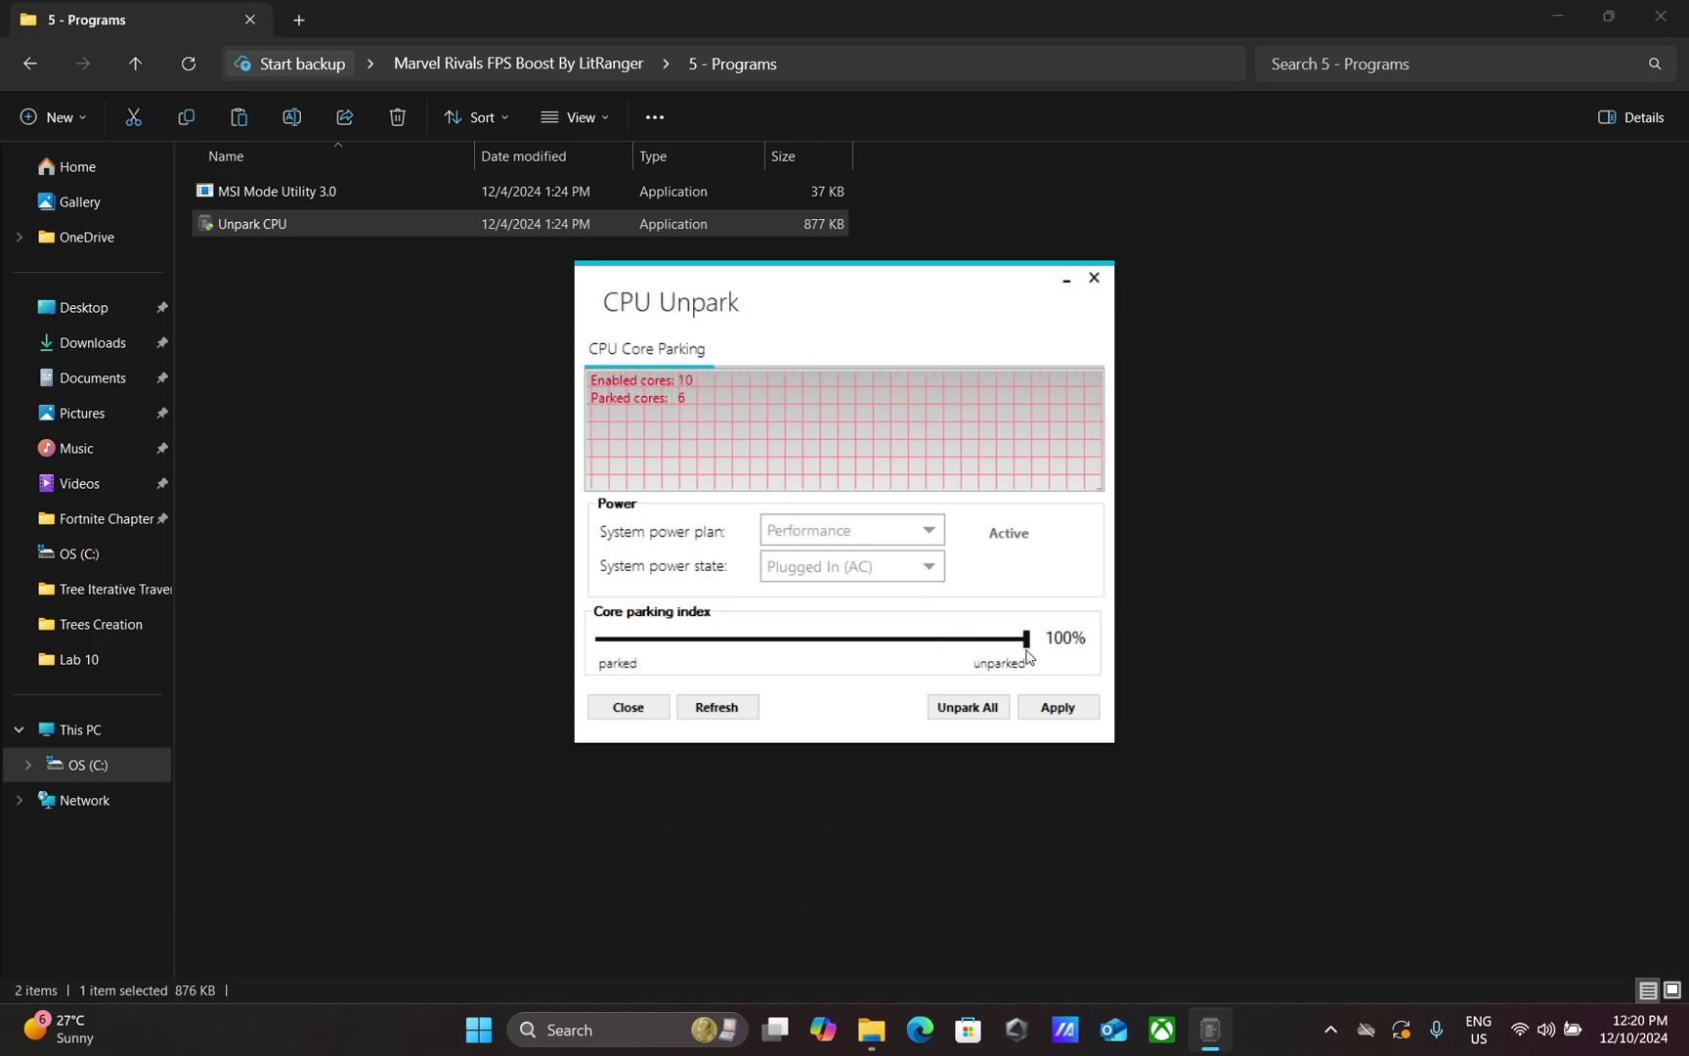
pyautogui.click(1042, 712)
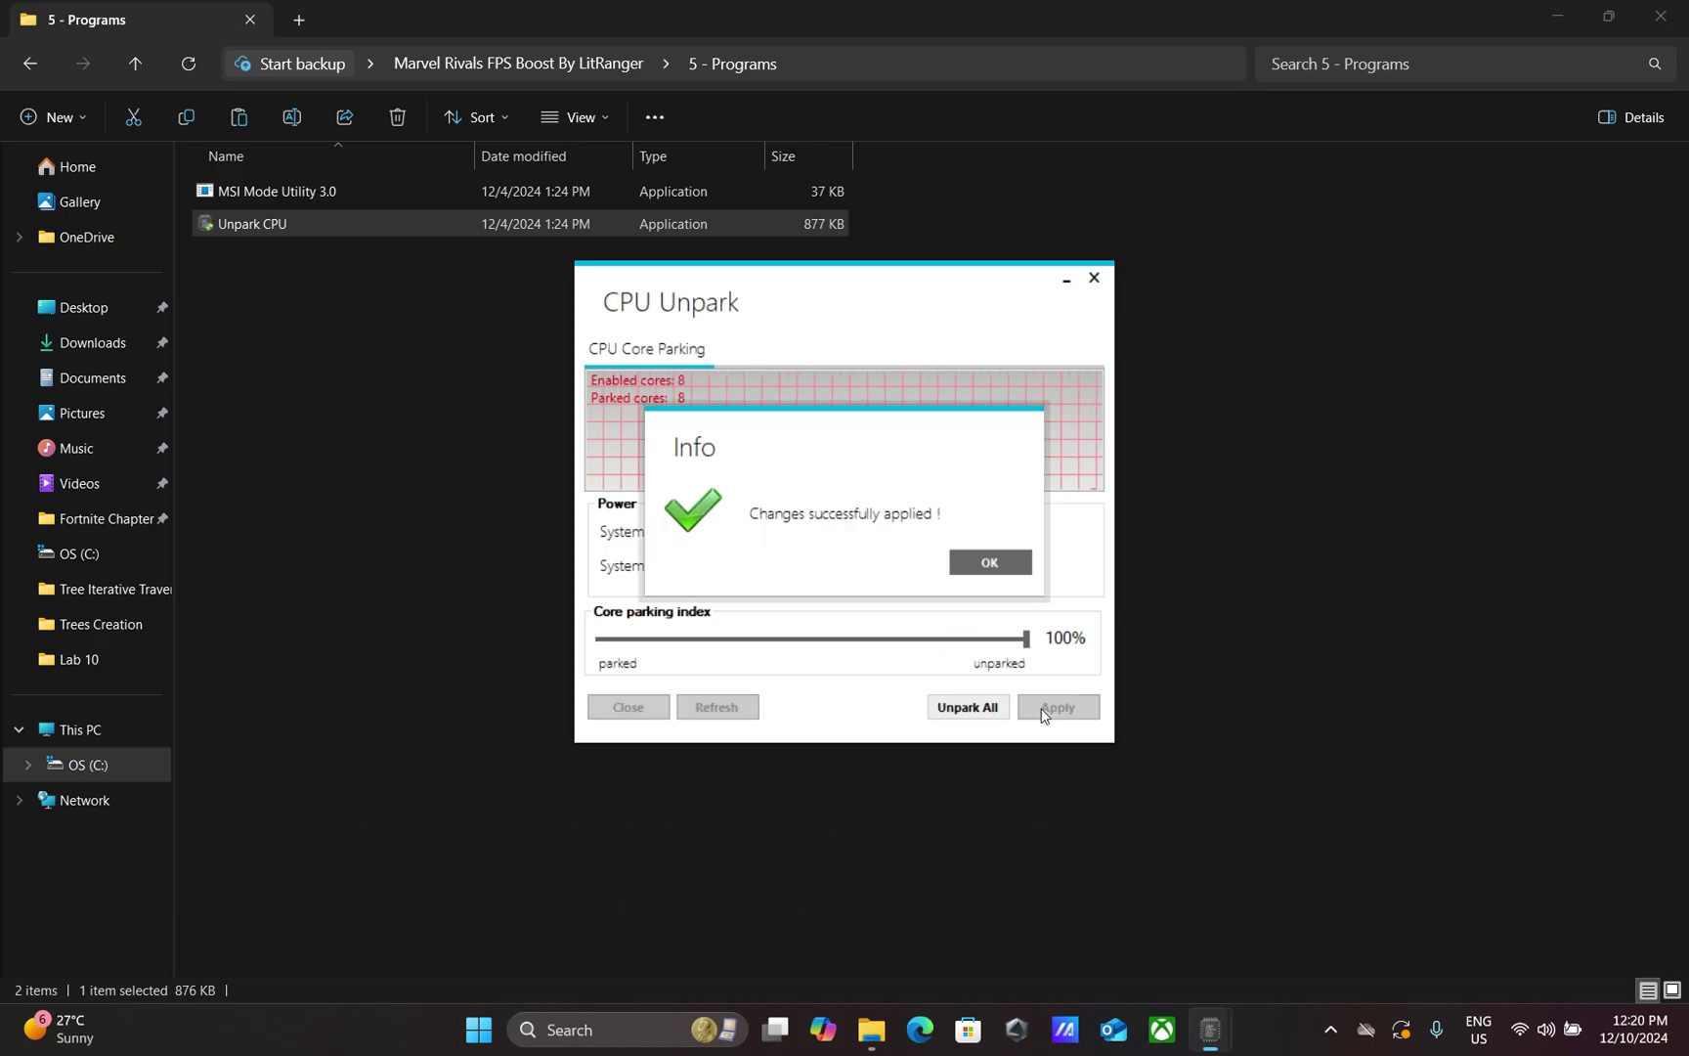
pyautogui.click(989, 564)
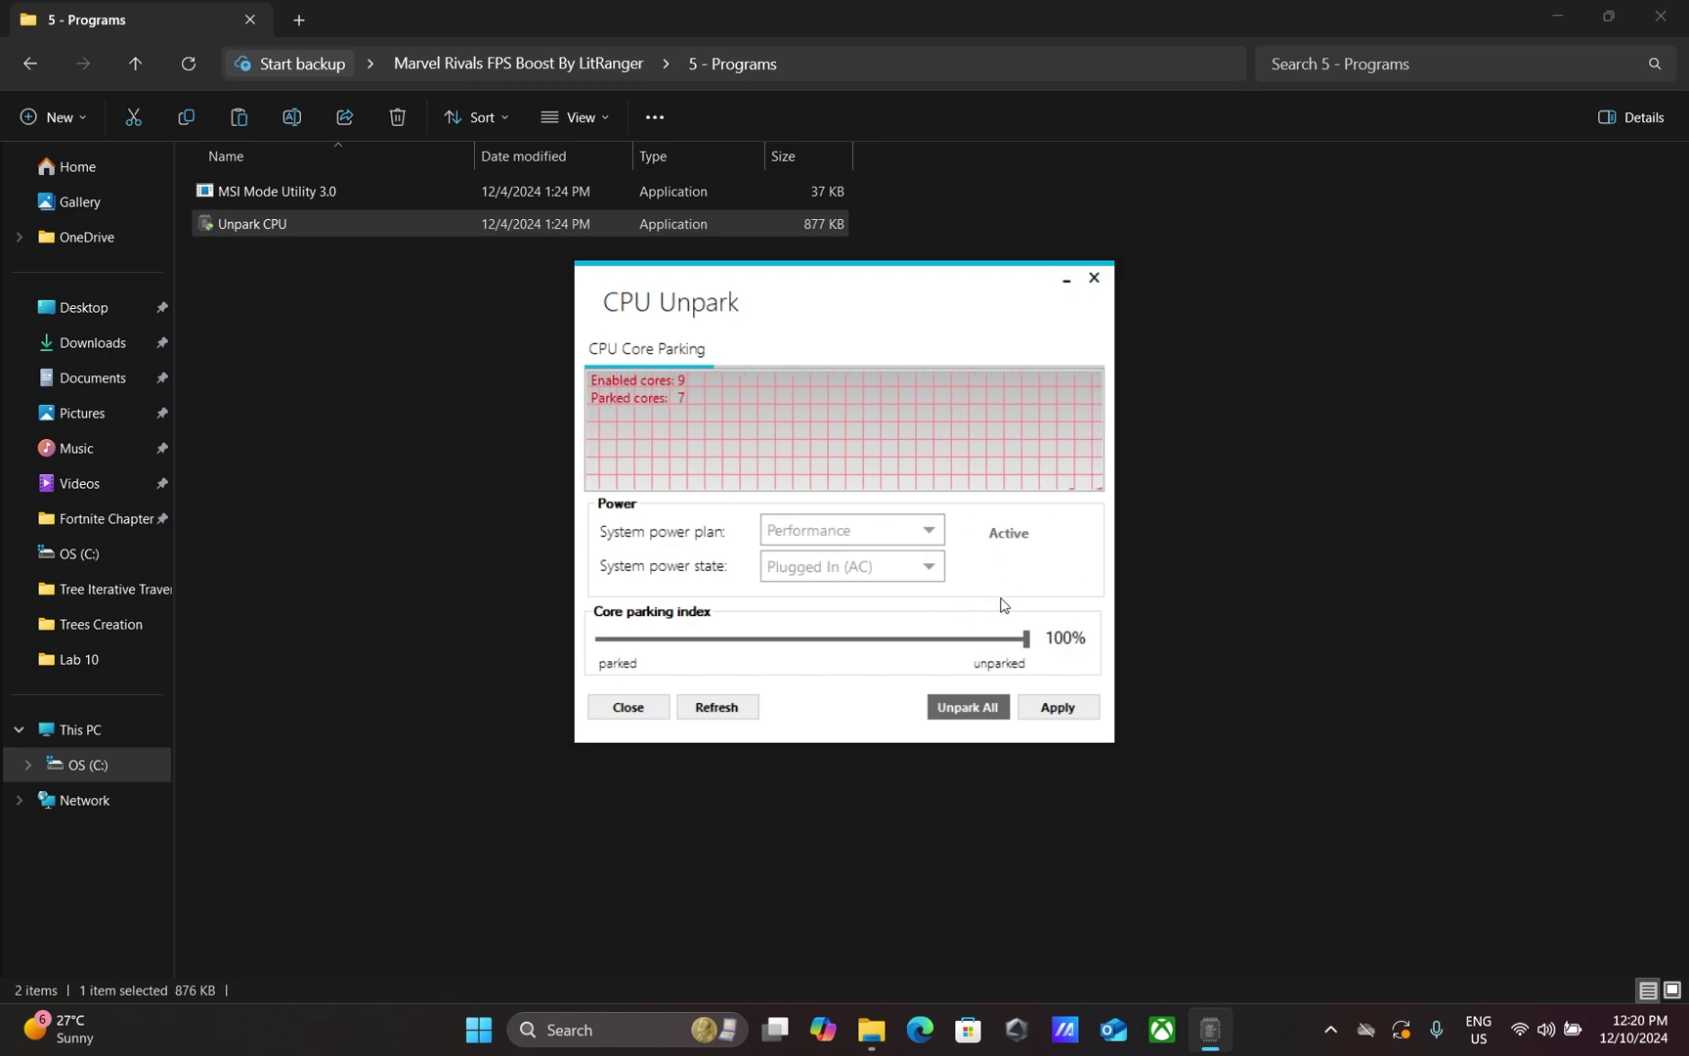
pyautogui.click(1094, 278)
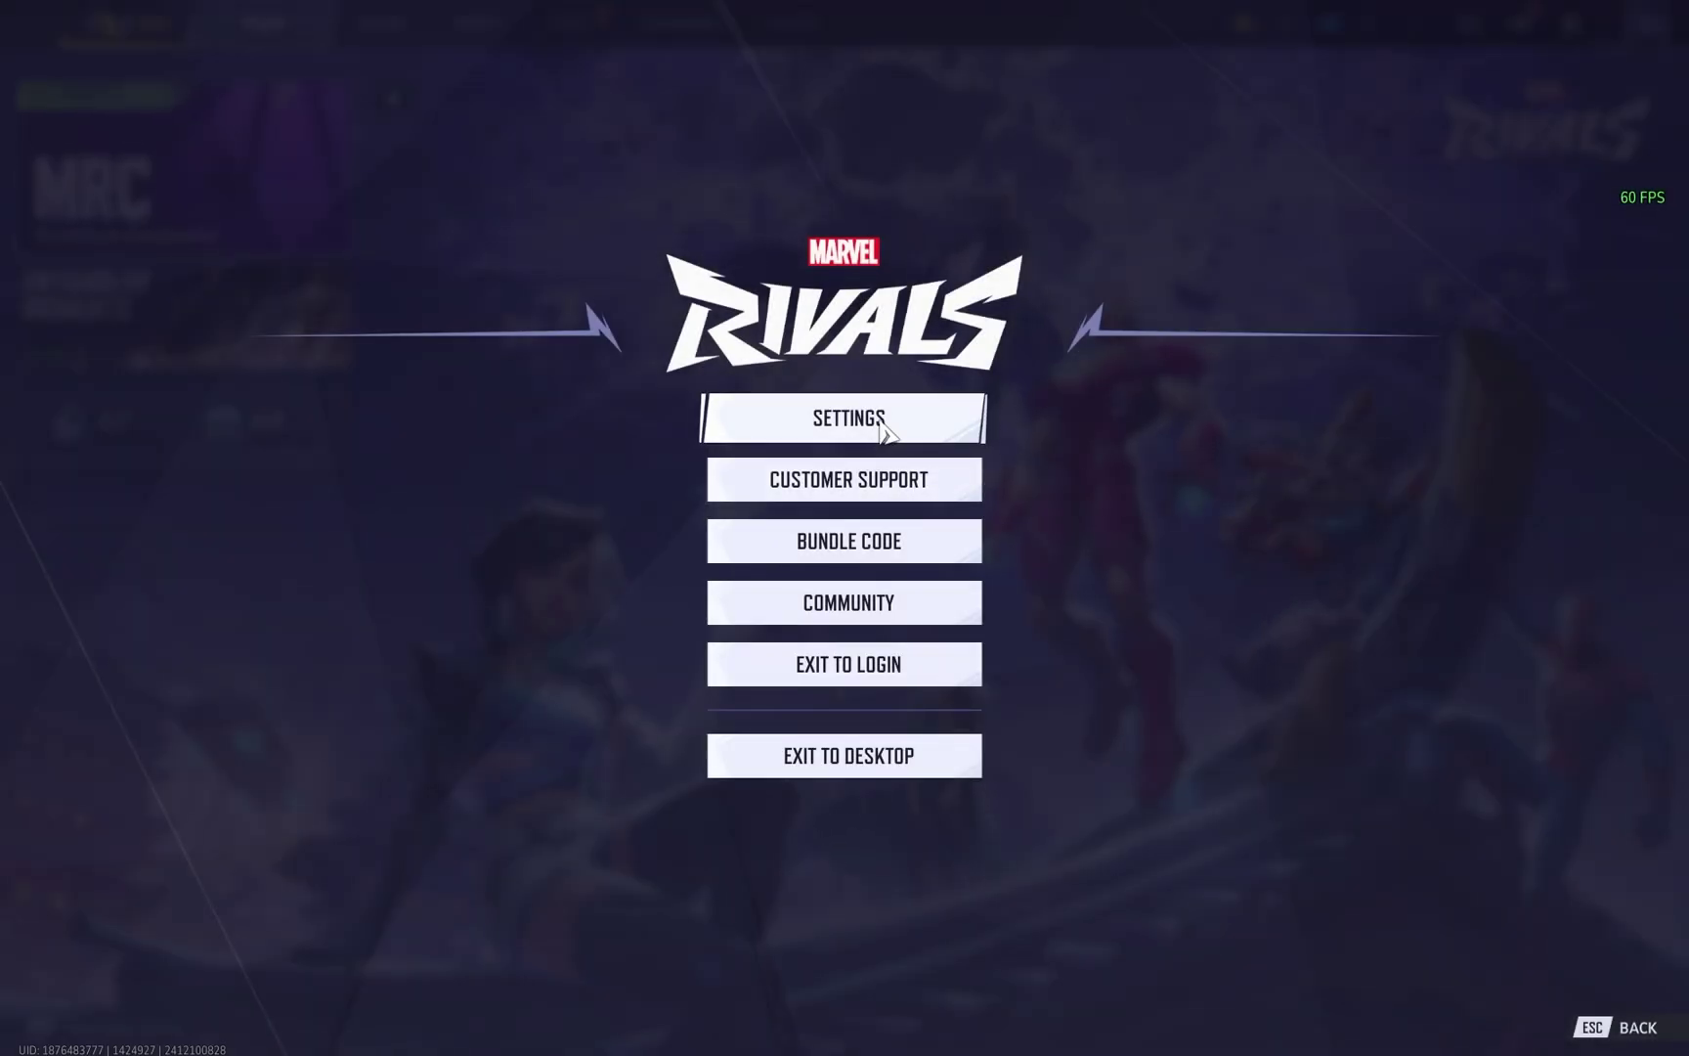
# Step: In the Marvel Rivals display settings, set Display Mode to Fullscreen and Resolution to 1920x1200
pyautogui.click(885, 430)
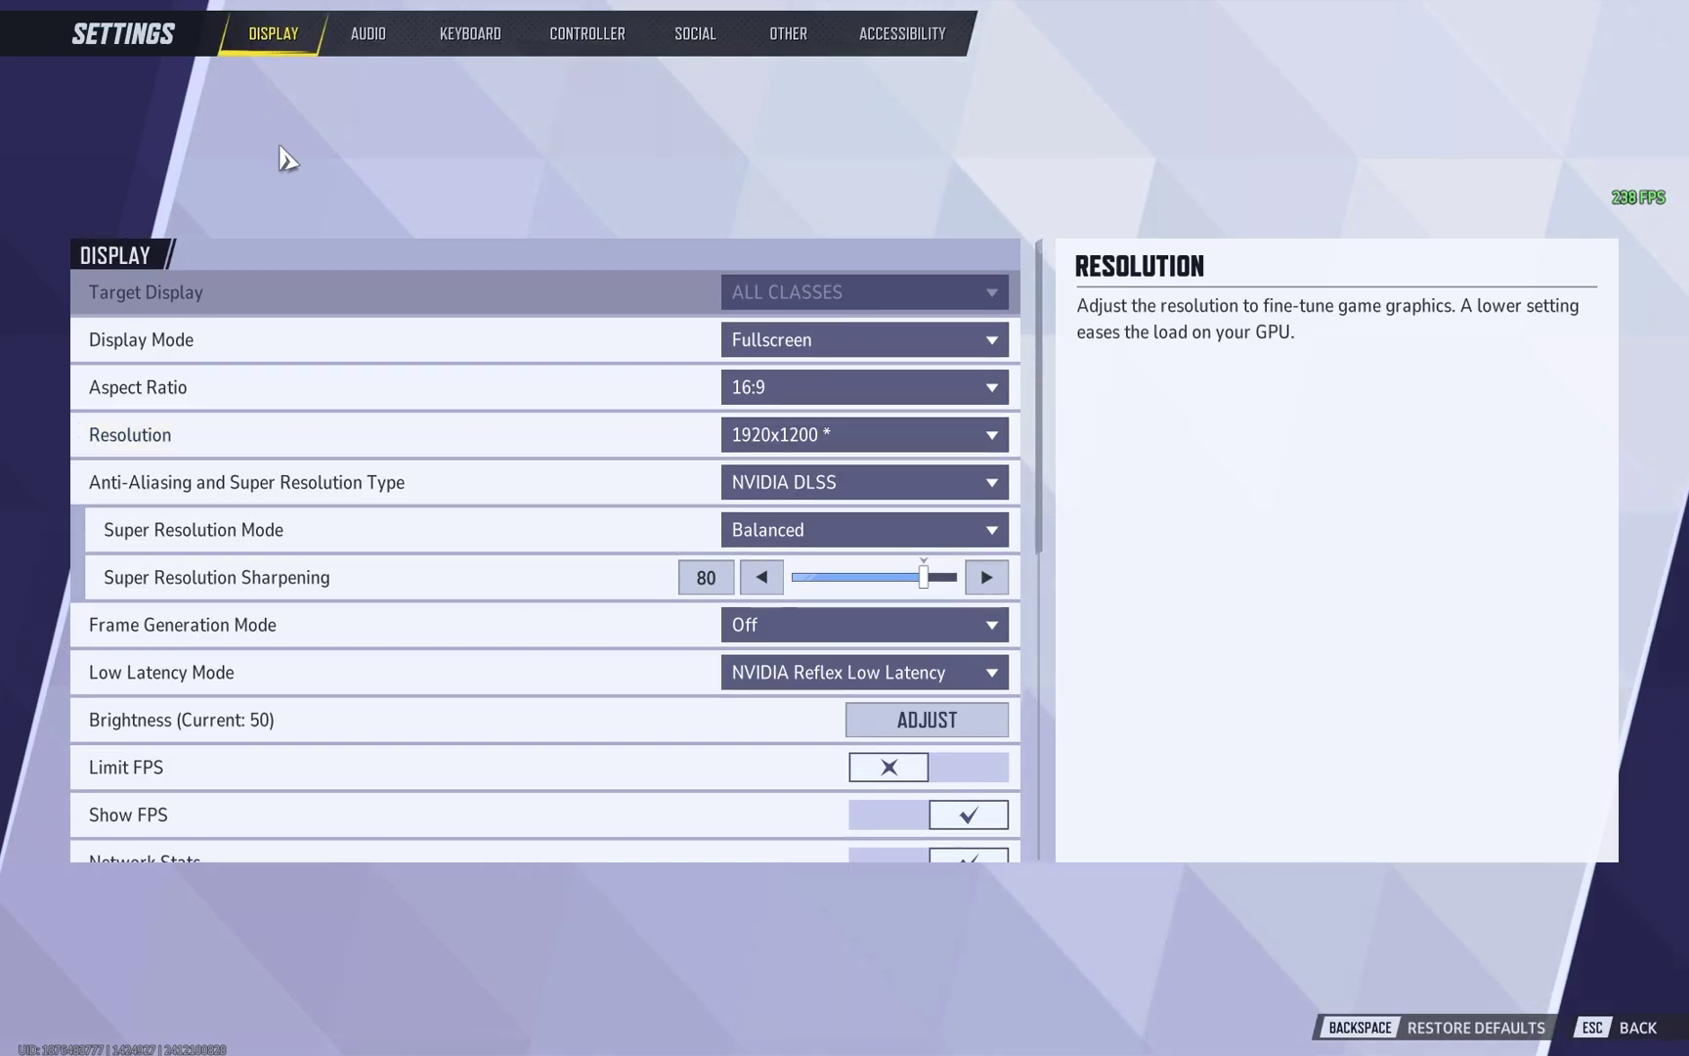
pyautogui.click(838, 338)
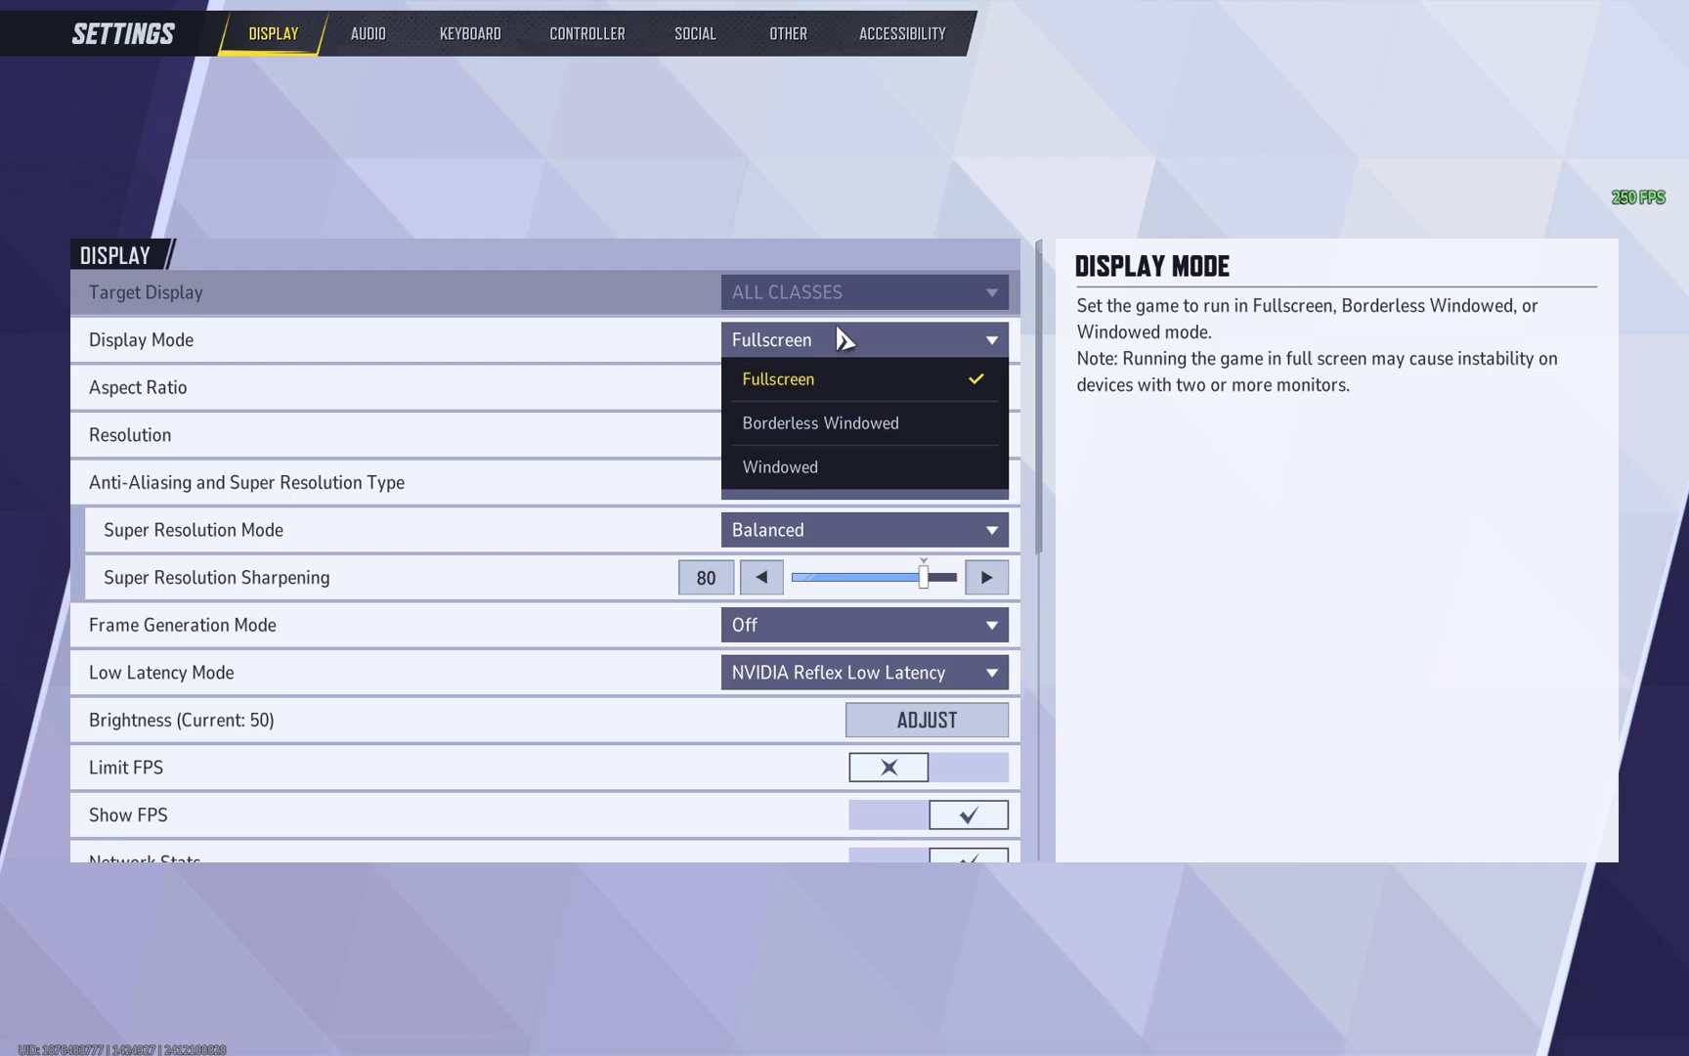
pyautogui.click(795, 379)
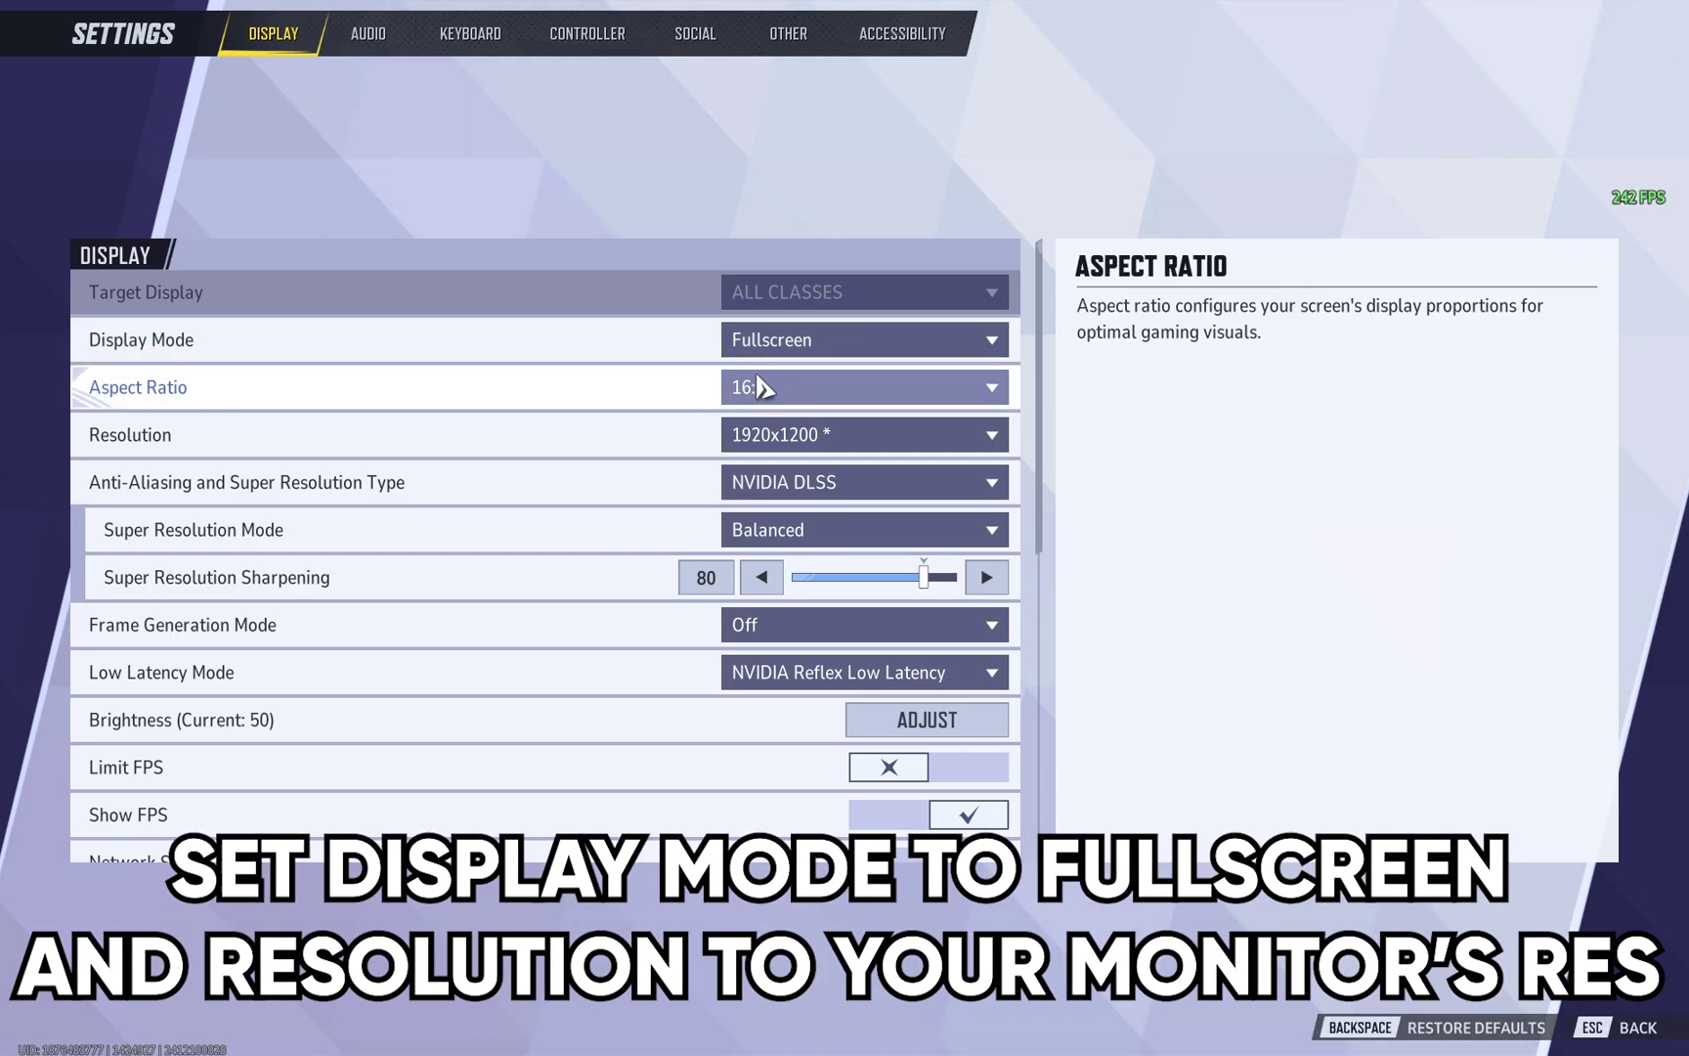
pyautogui.click(831, 435)
pyautogui.click(846, 479)
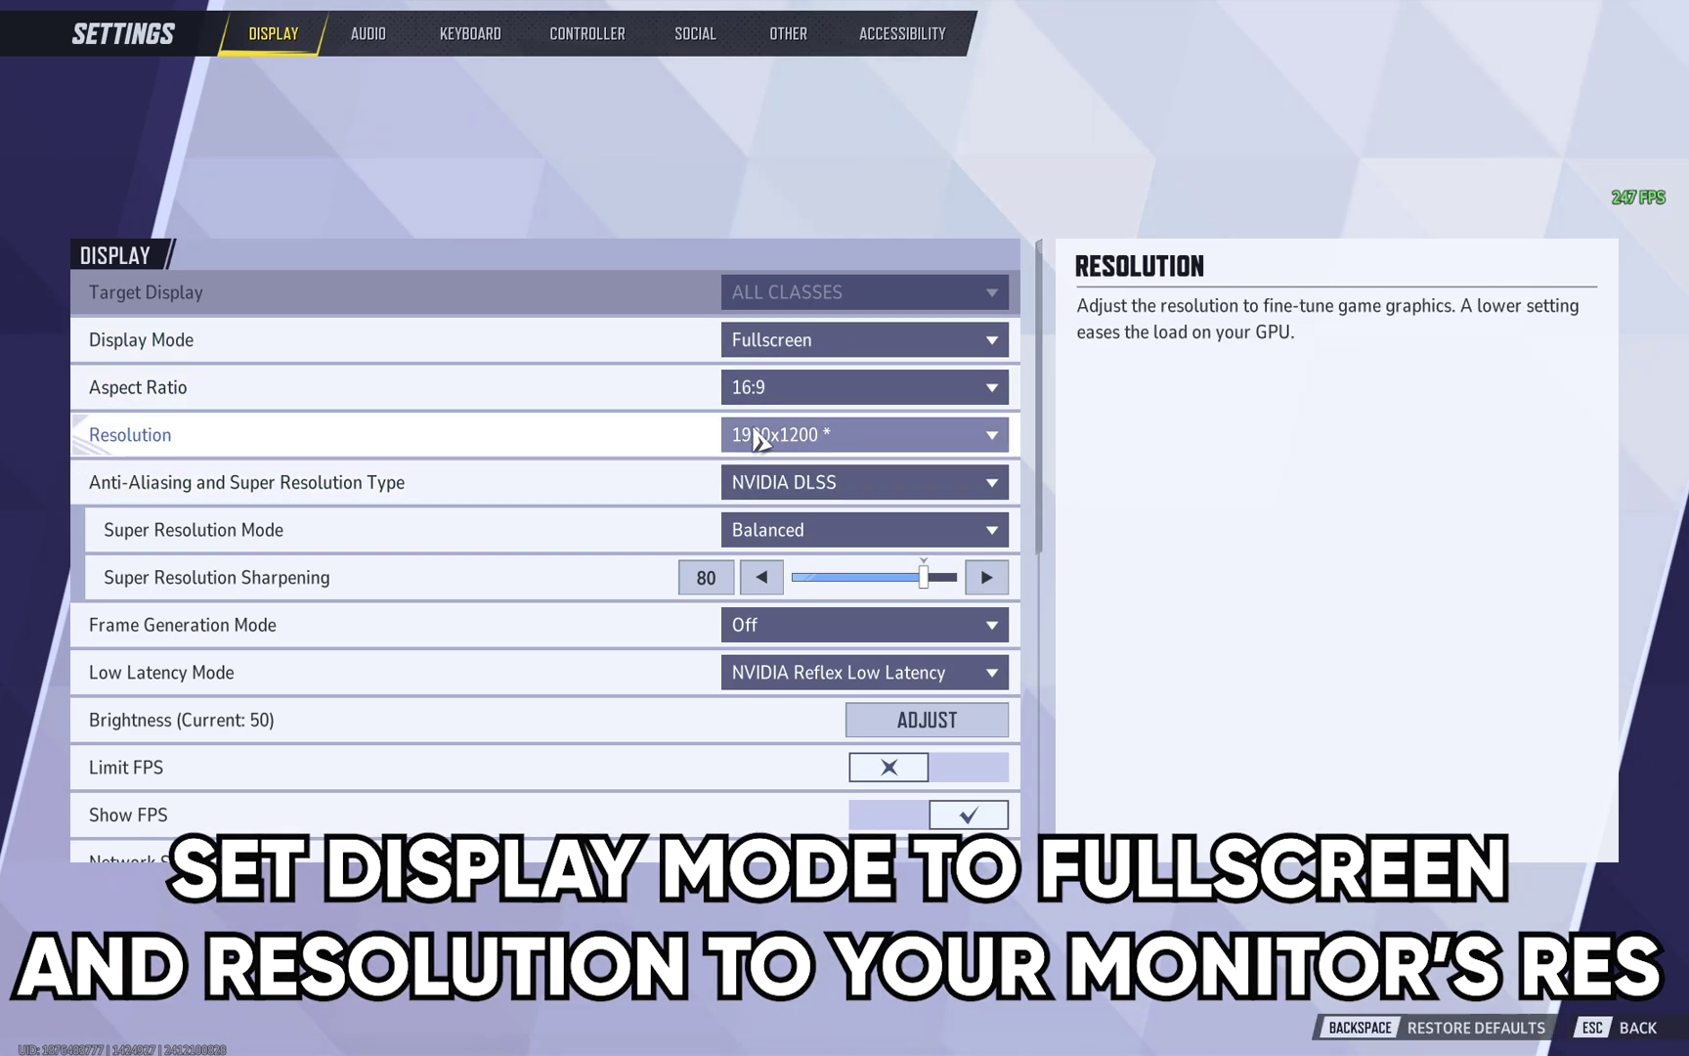
# Step: Set Anti-Aliasing and Super Resolution Type to NVIDIA DLSS and Super Resolution Mode to Balanced
pyautogui.click(824, 479)
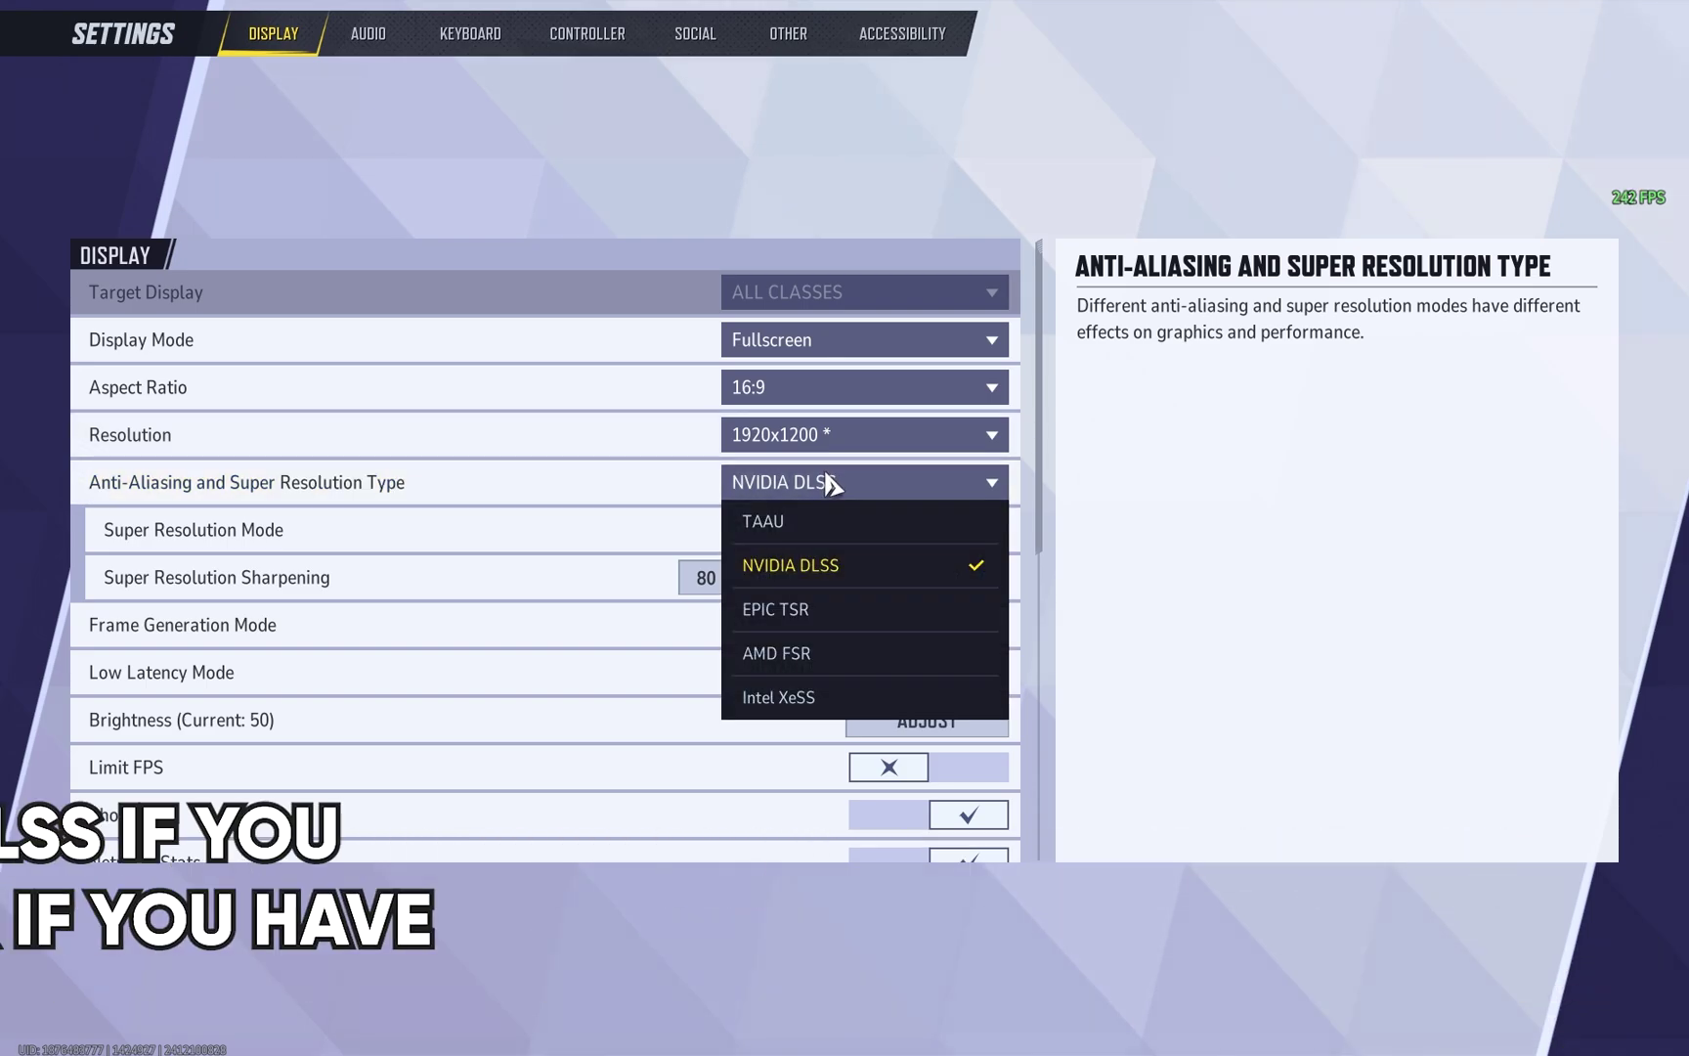
pyautogui.click(853, 564)
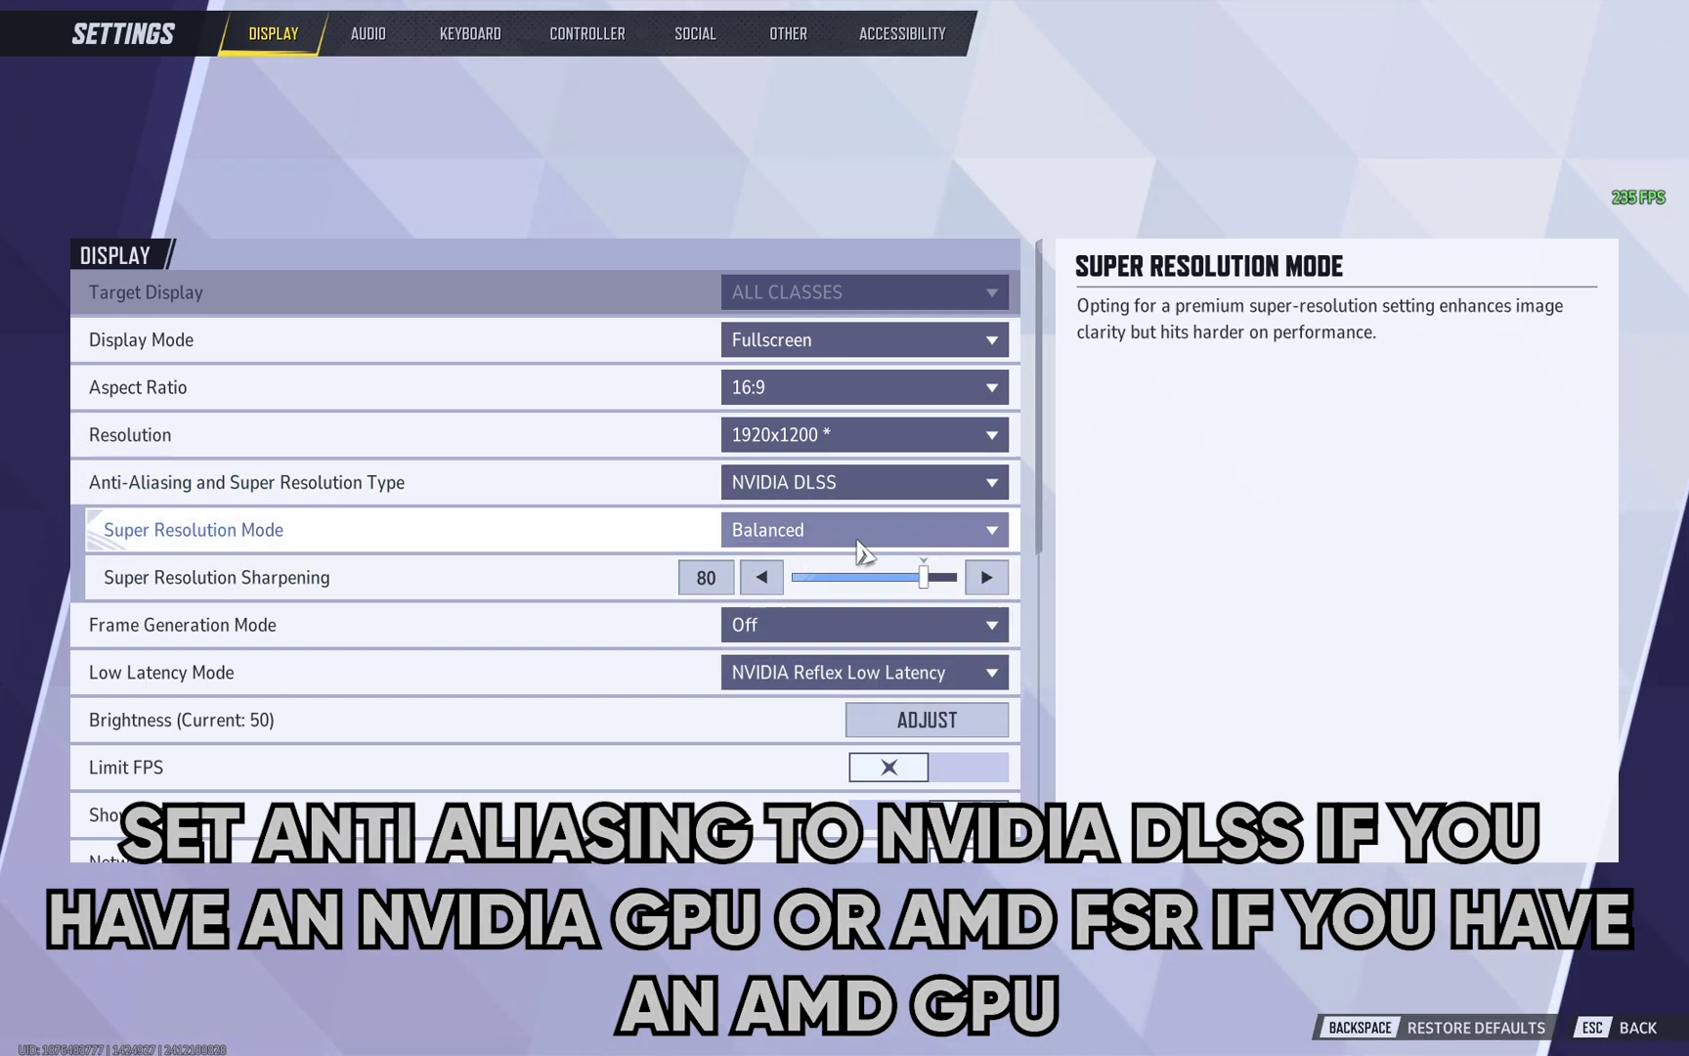
pyautogui.click(860, 481)
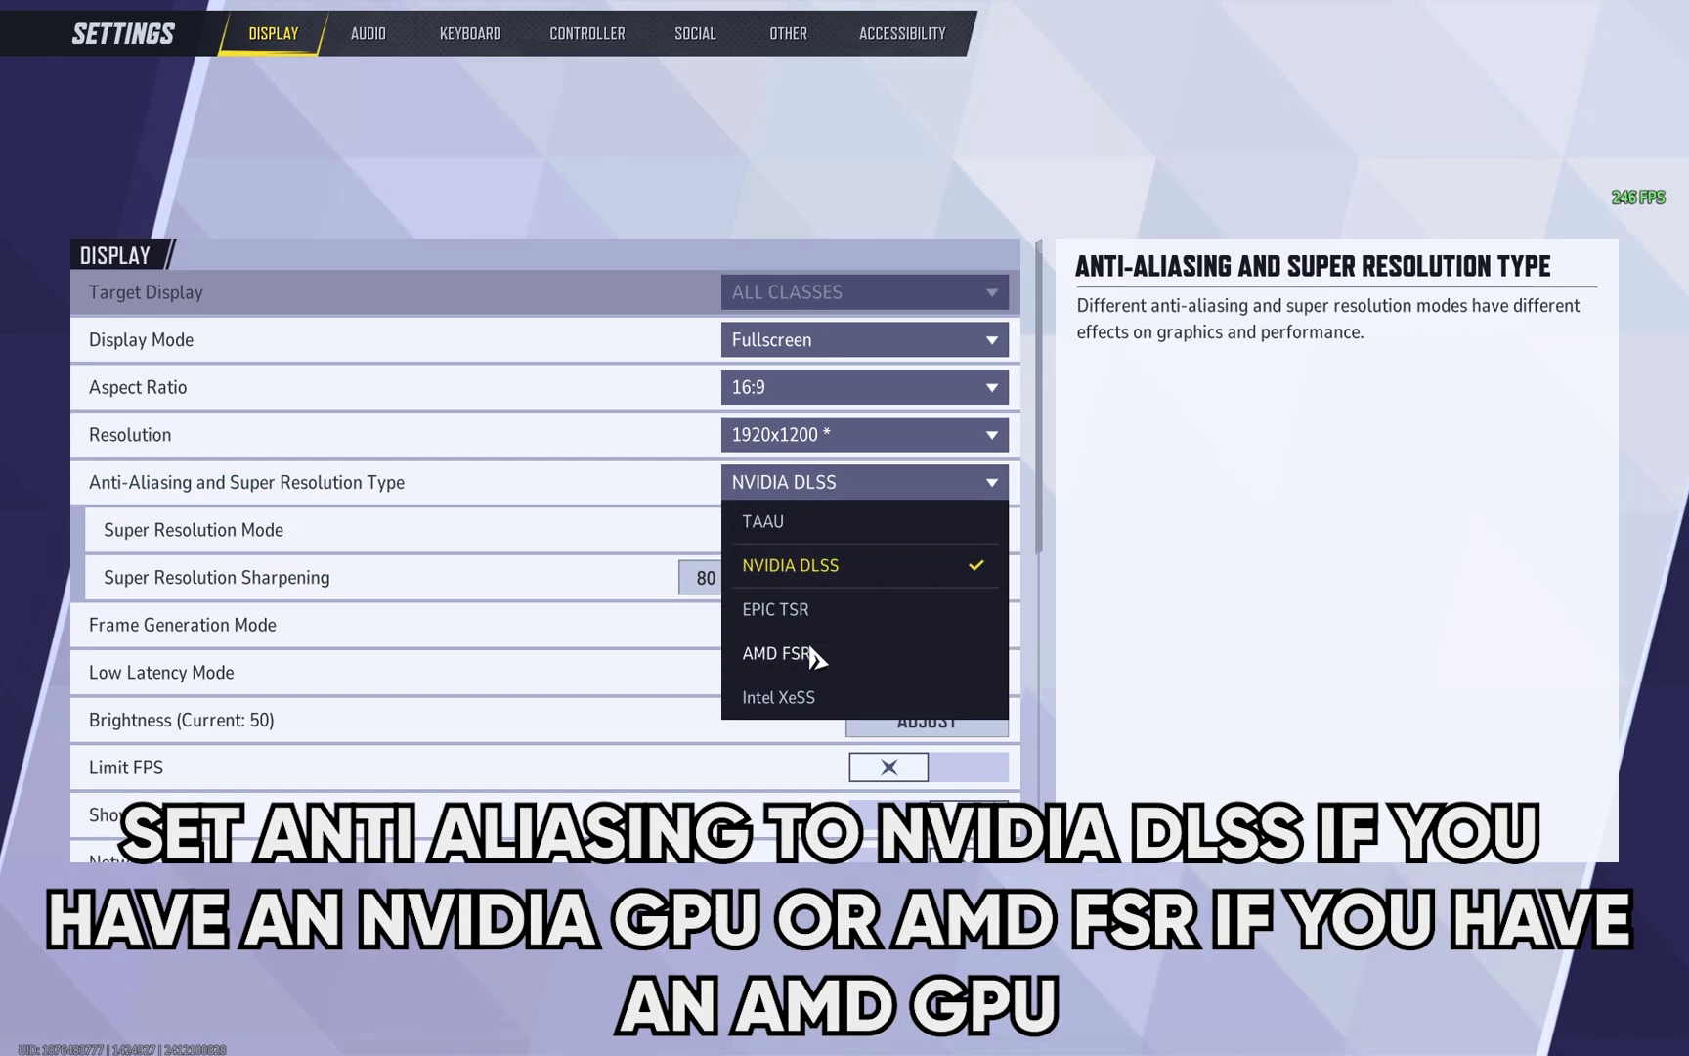
pyautogui.click(829, 653)
pyautogui.click(890, 494)
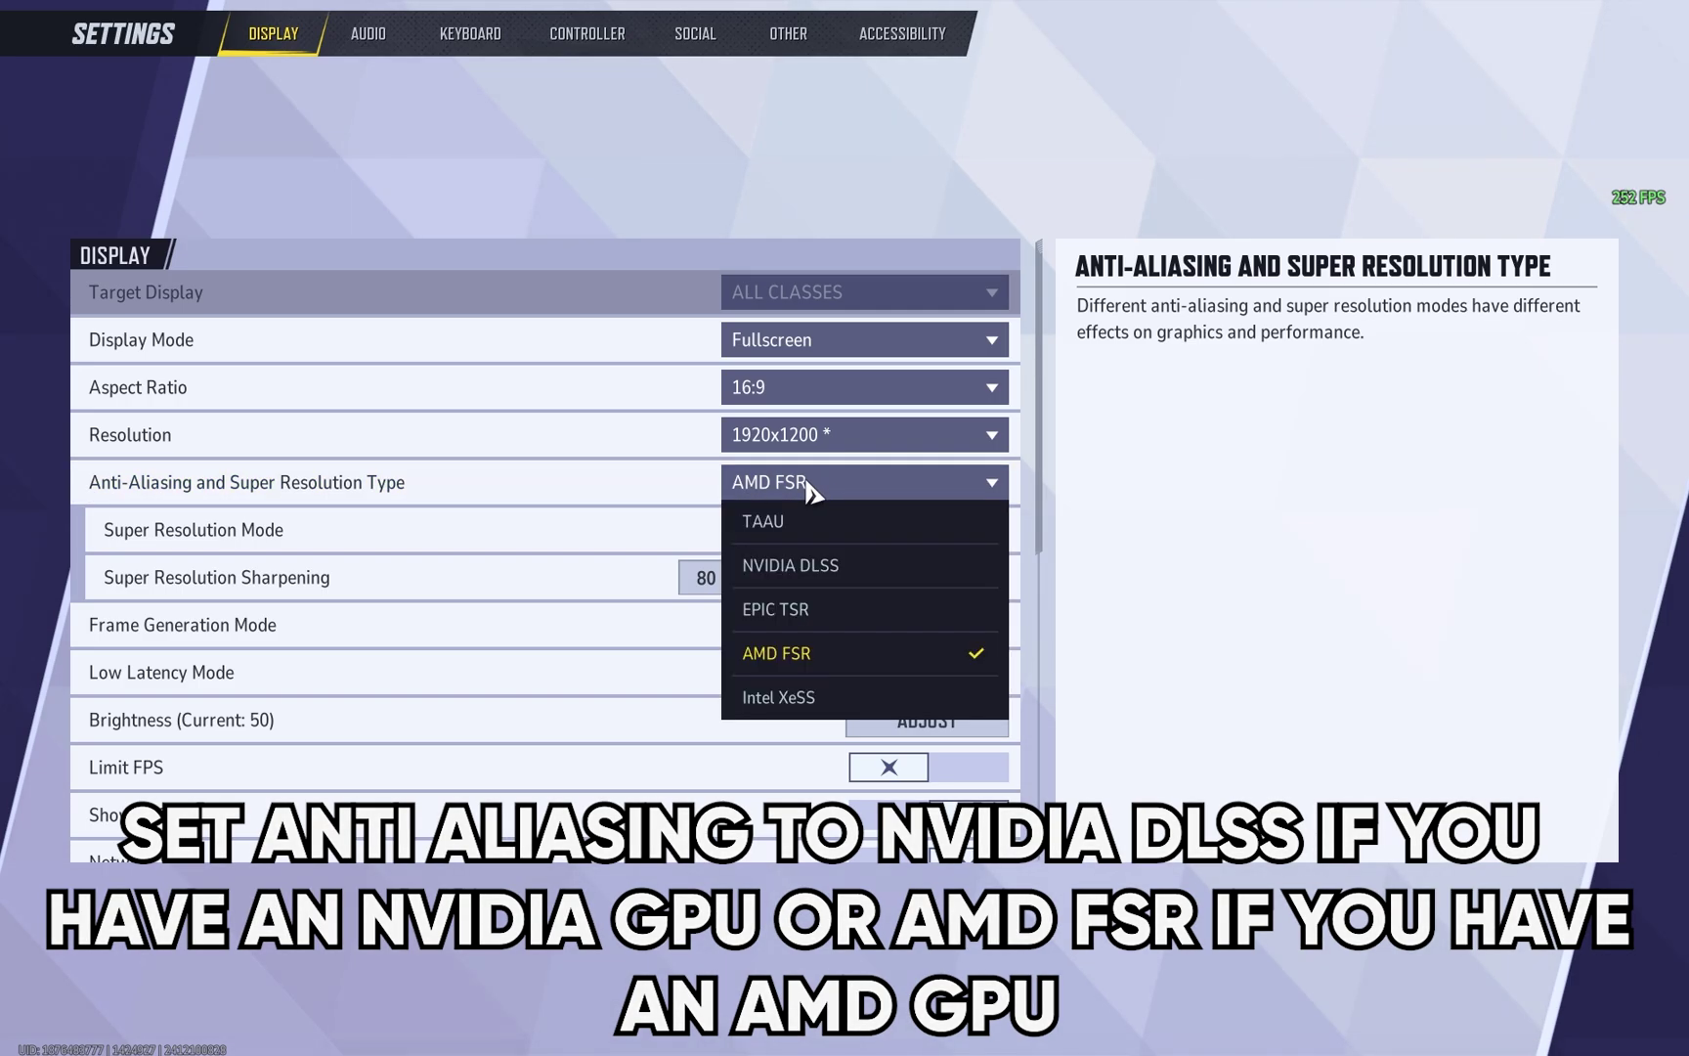
pyautogui.click(797, 565)
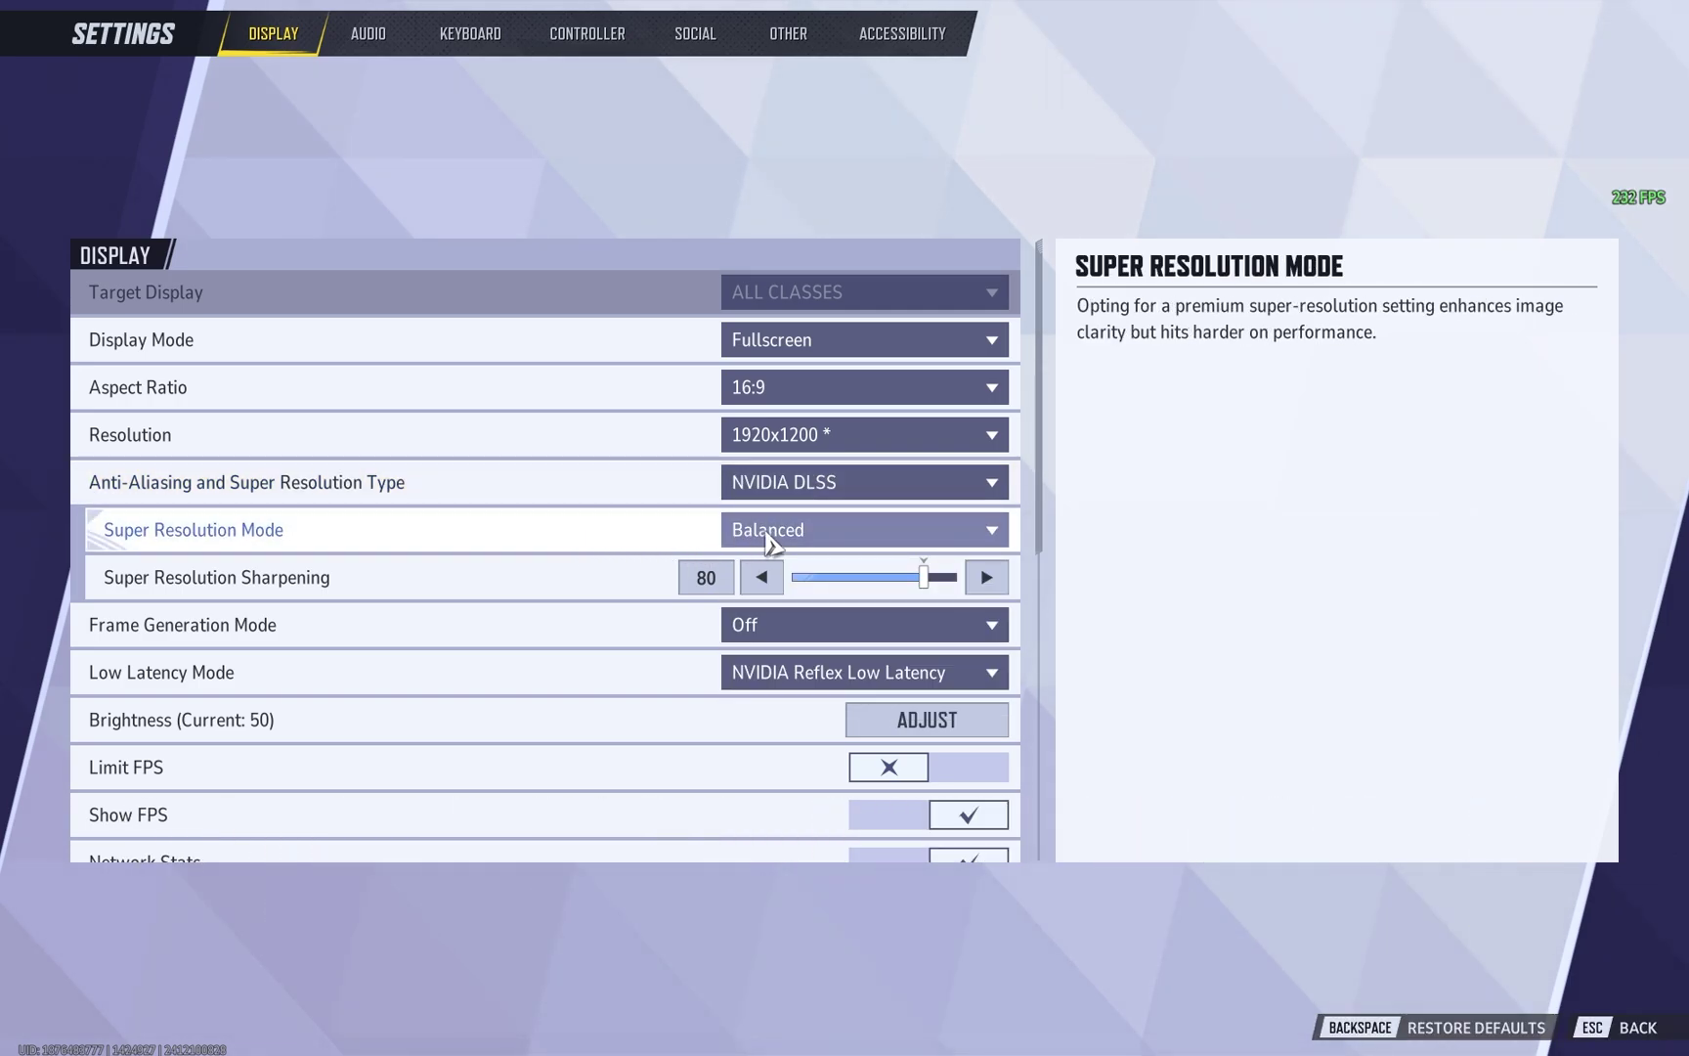
pyautogui.click(771, 547)
pyautogui.click(801, 707)
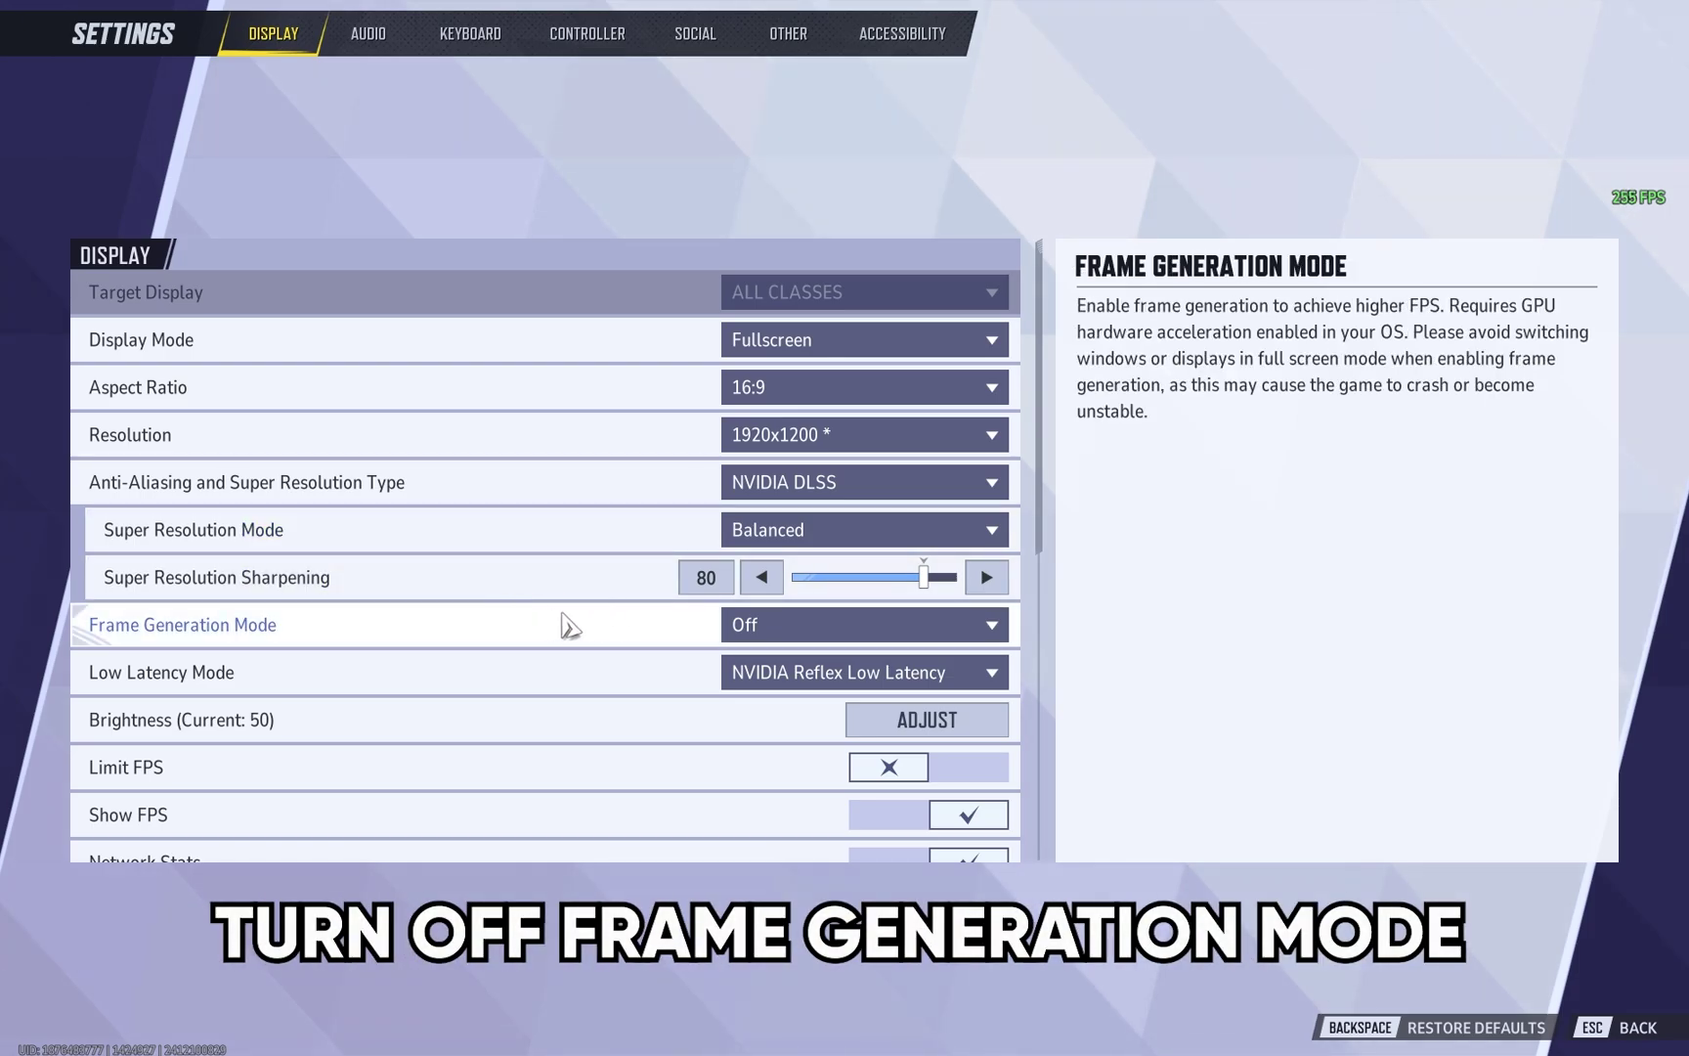
# Step: Set Frame Generation Mode to Off and Low Latency Mode to NVIDIA Reflex Low Latency
pyautogui.click(826, 633)
pyautogui.click(738, 647)
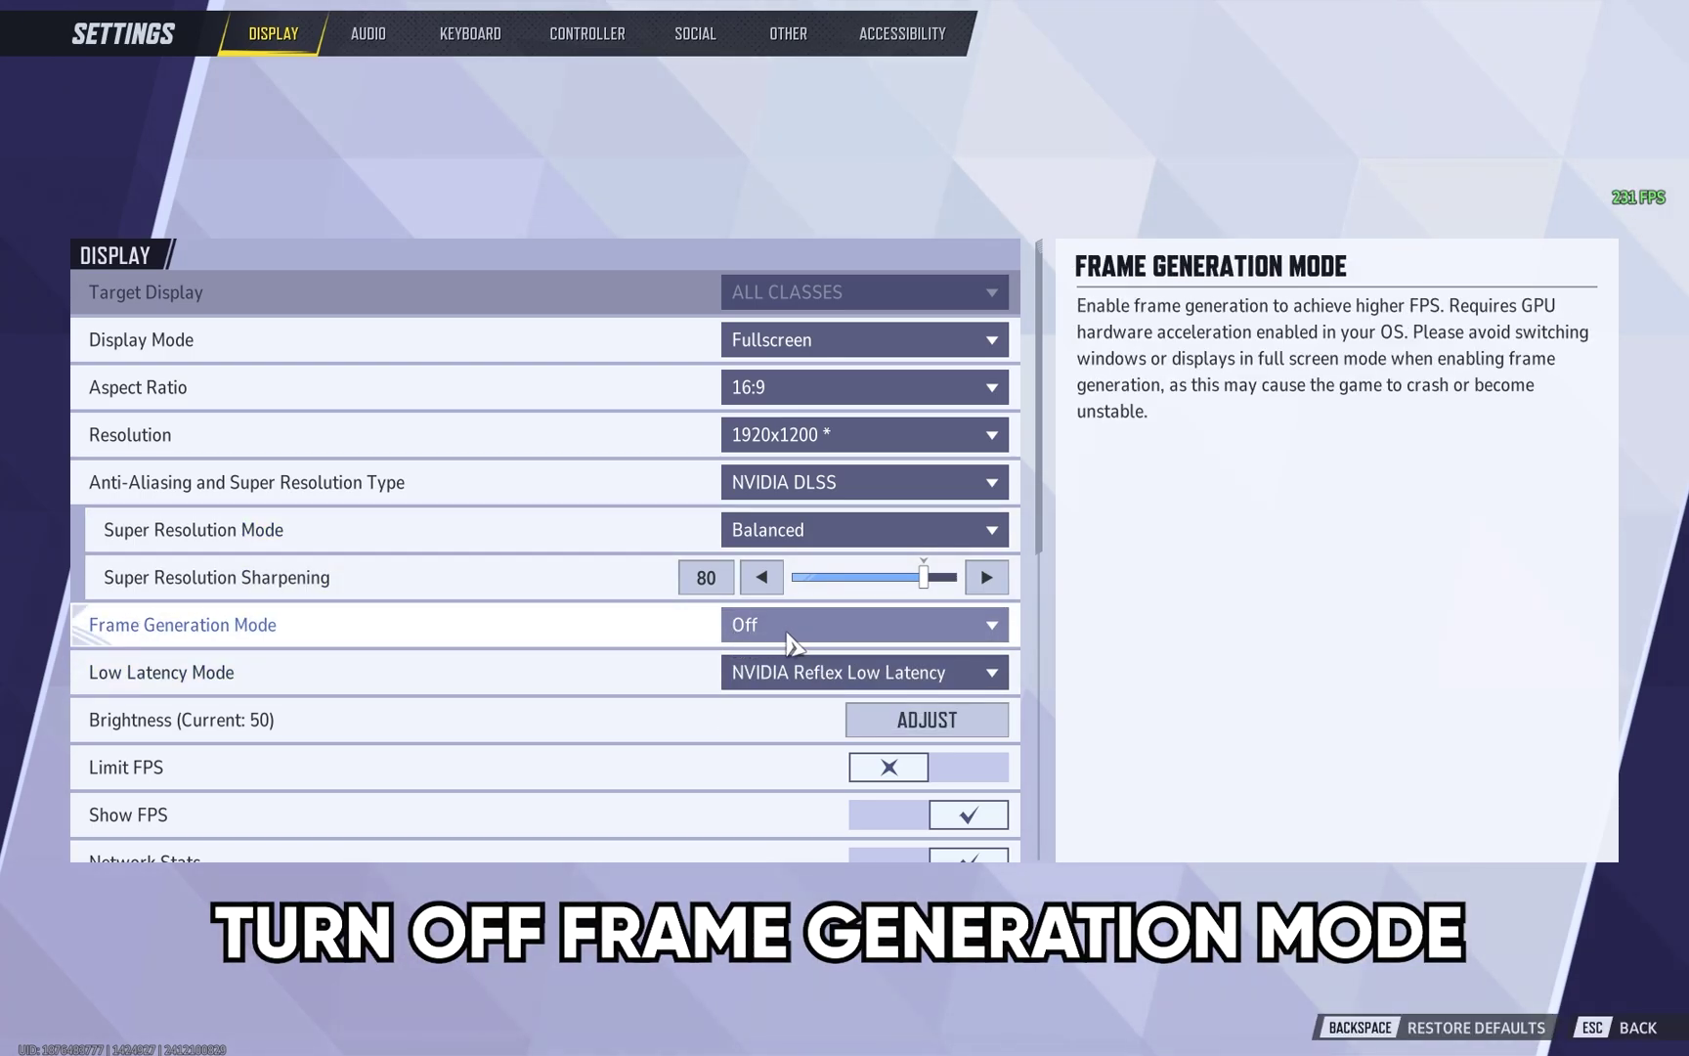
pyautogui.click(775, 687)
pyautogui.click(837, 755)
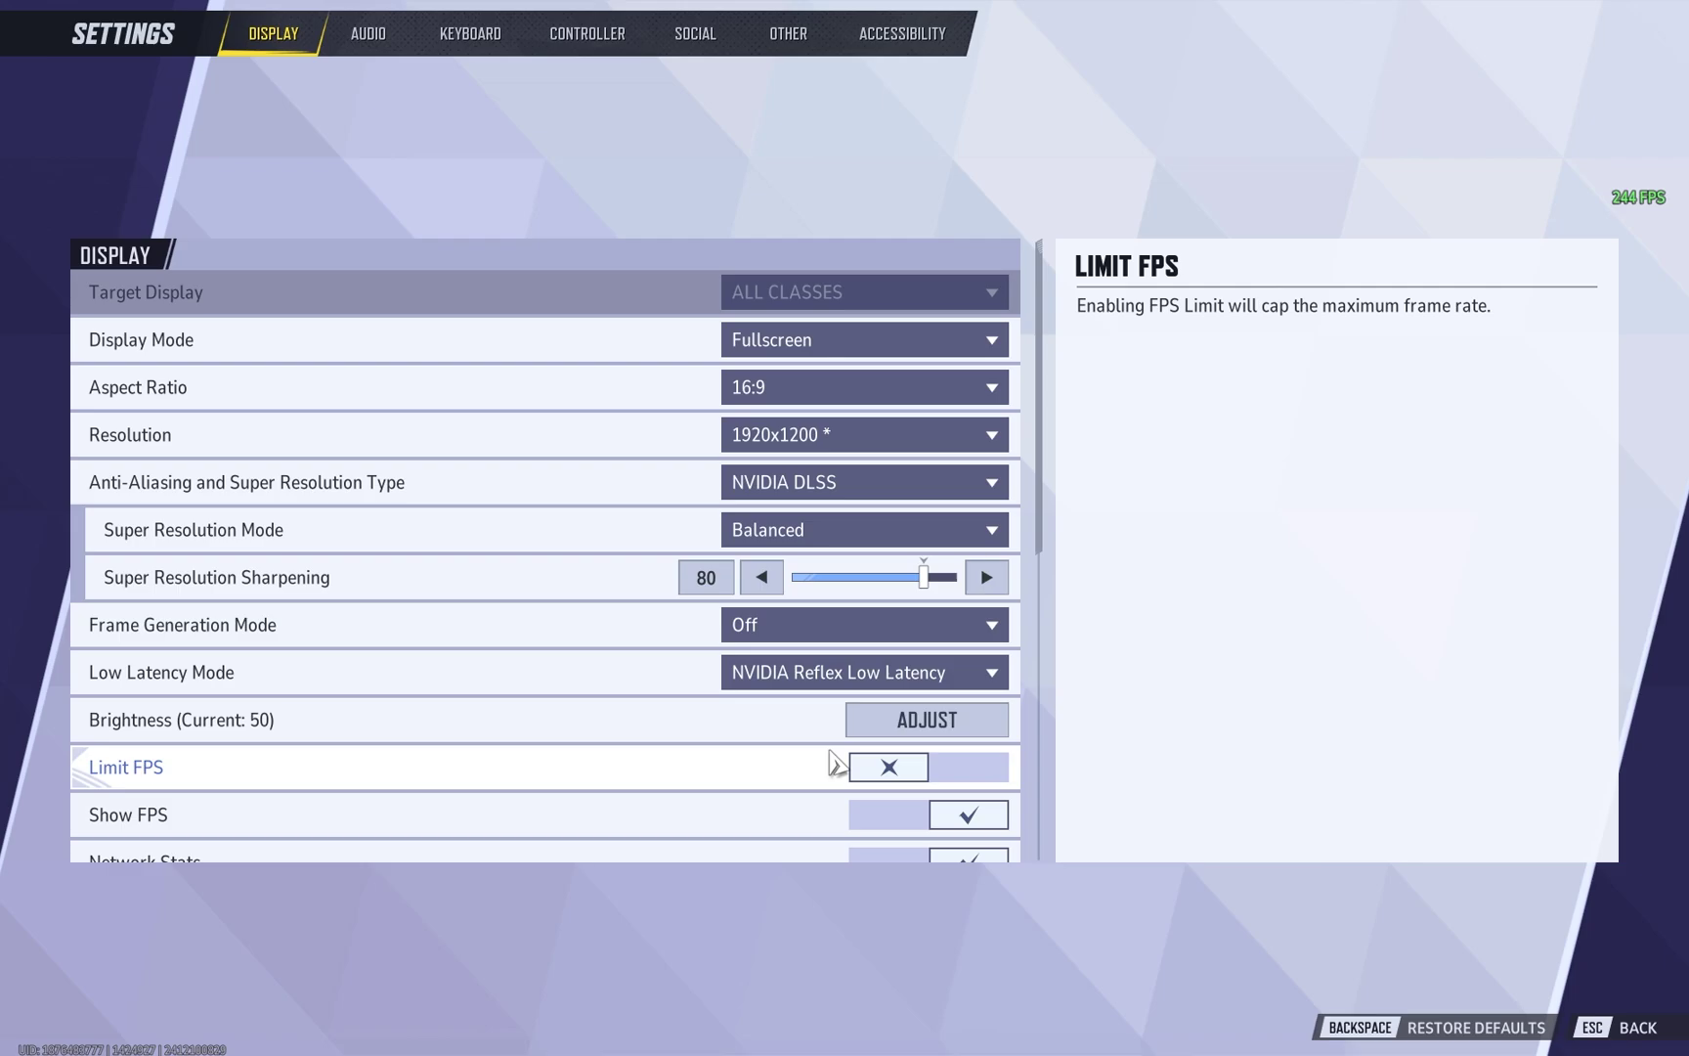
# Step: Set Limit FPS to off, with Show FPS and Network Stats switched on
pyautogui.scroll(-3, 728, 683)
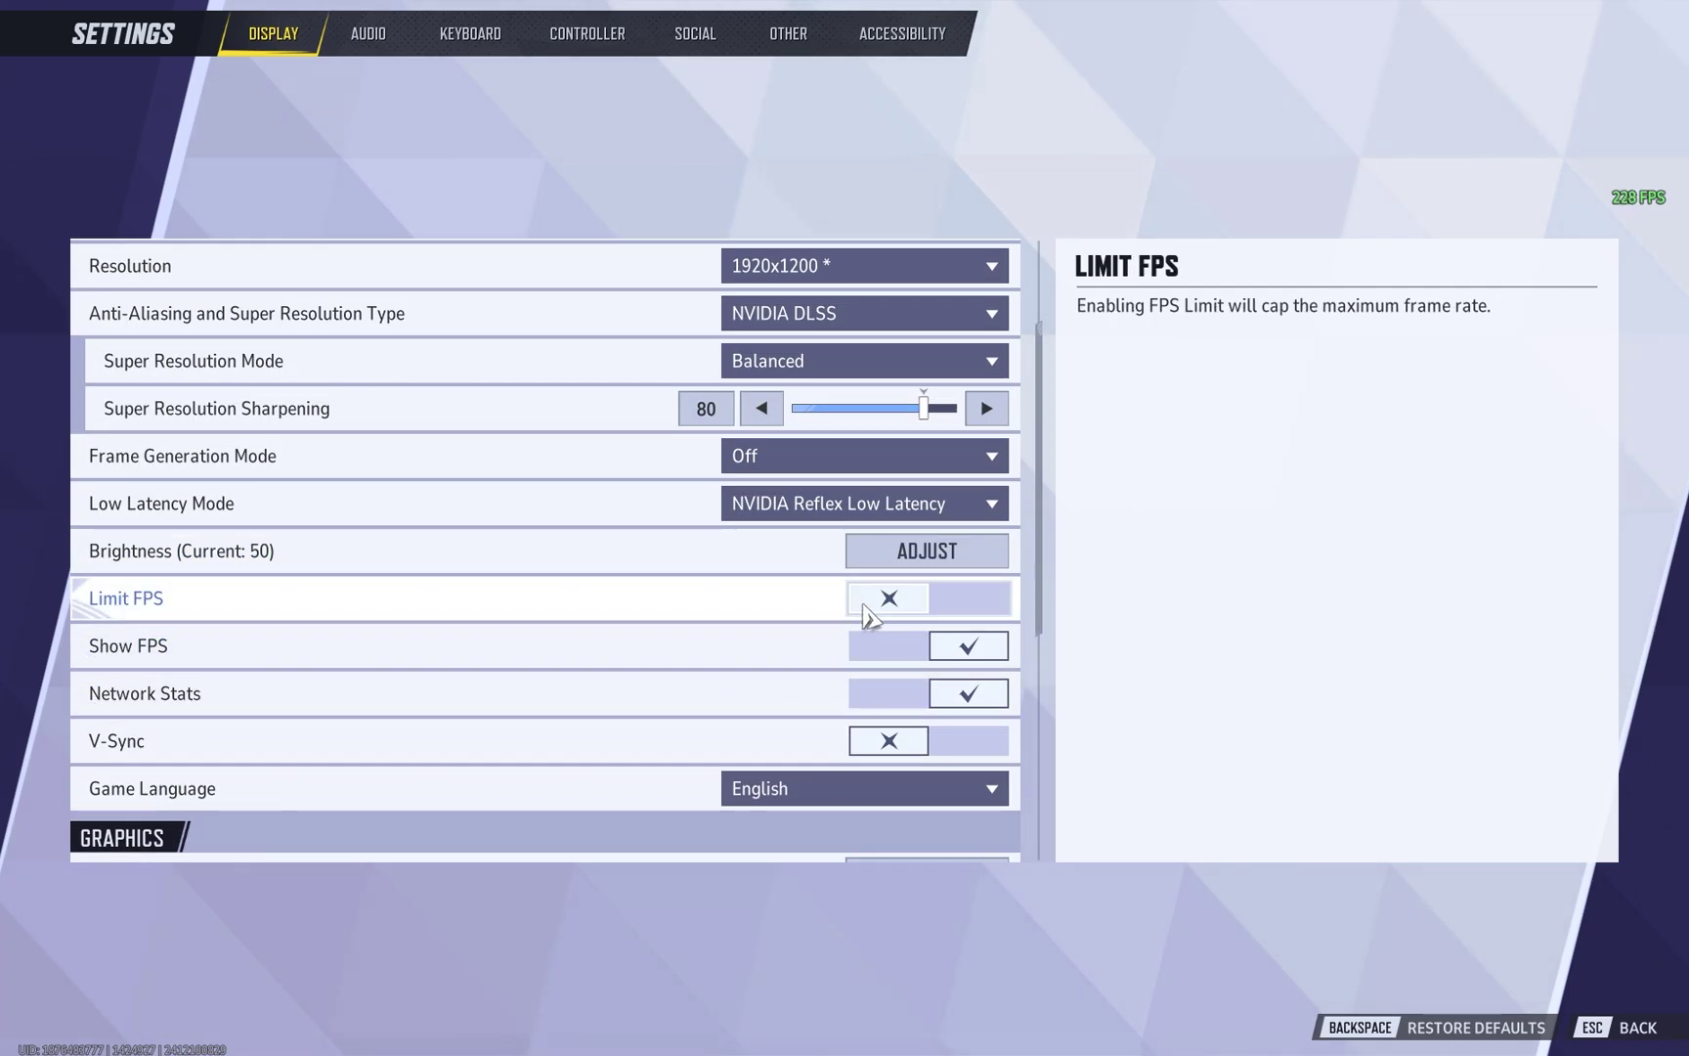
pyautogui.click(890, 600)
pyautogui.click(888, 601)
pyautogui.click(915, 653)
pyautogui.click(882, 696)
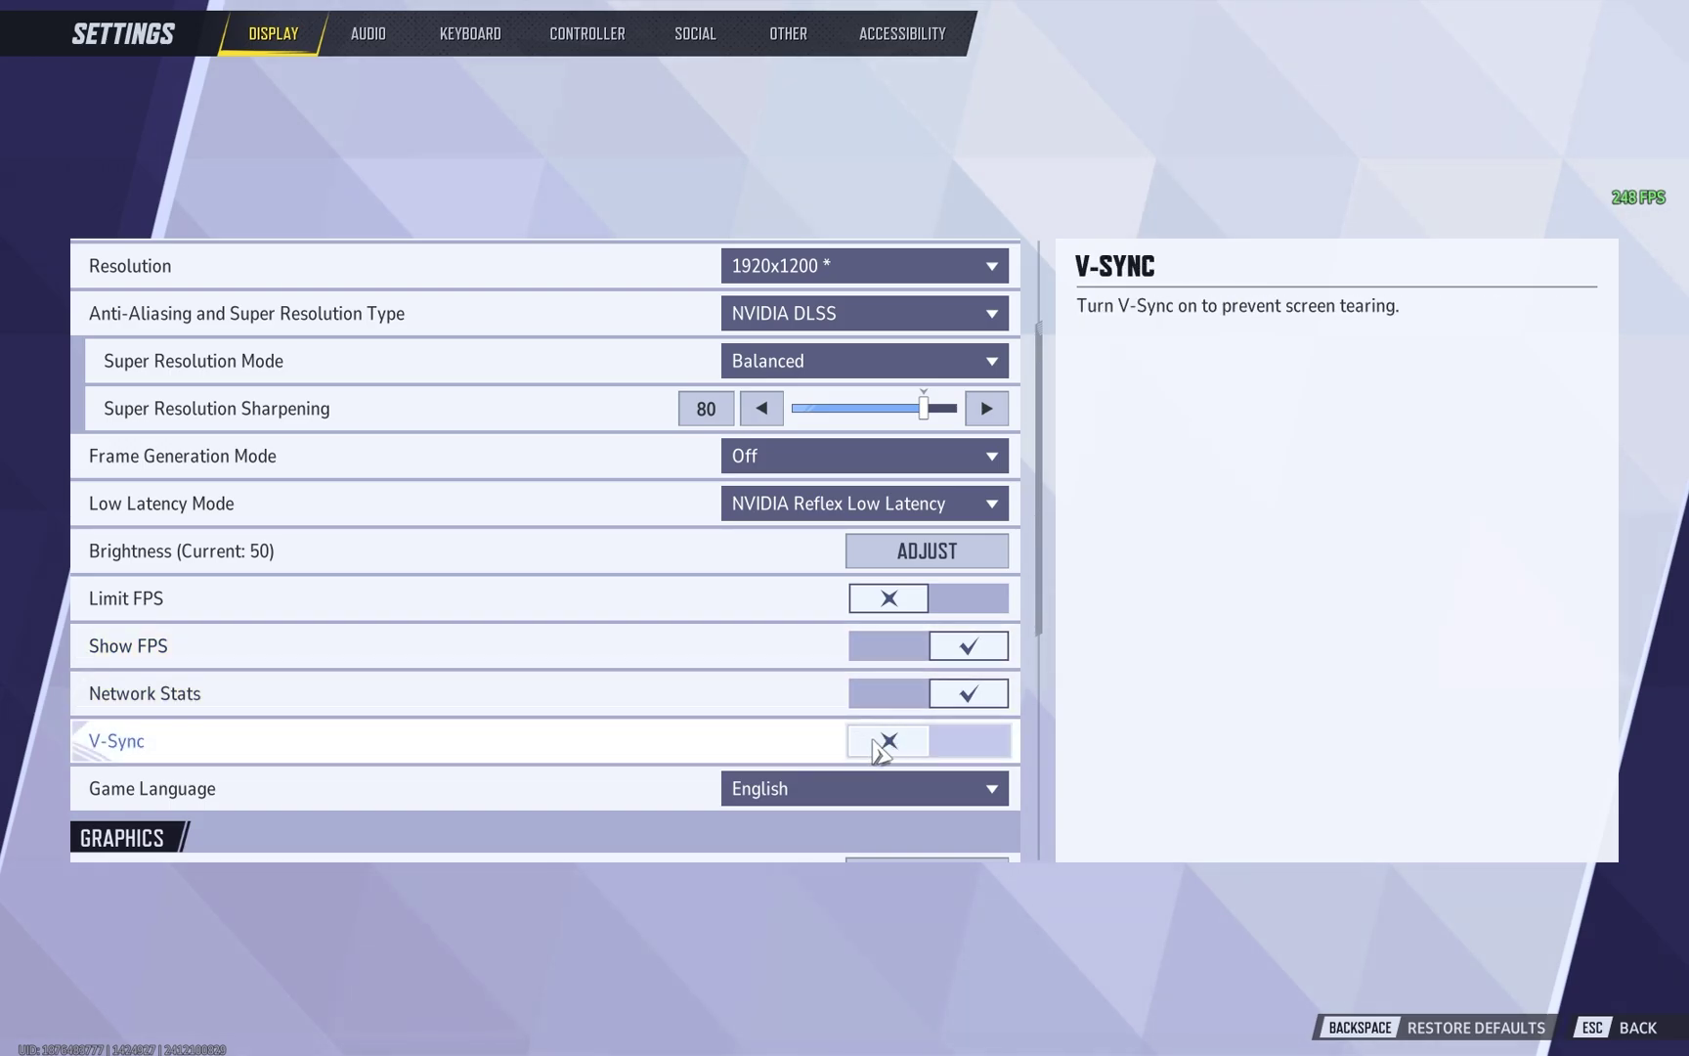
# Step: Set the overall Graphics Quality to Low in the Graphics section
pyautogui.scroll(-1, 712, 644)
pyautogui.scroll(-2, 704, 586)
pyautogui.scroll(-2, 698, 532)
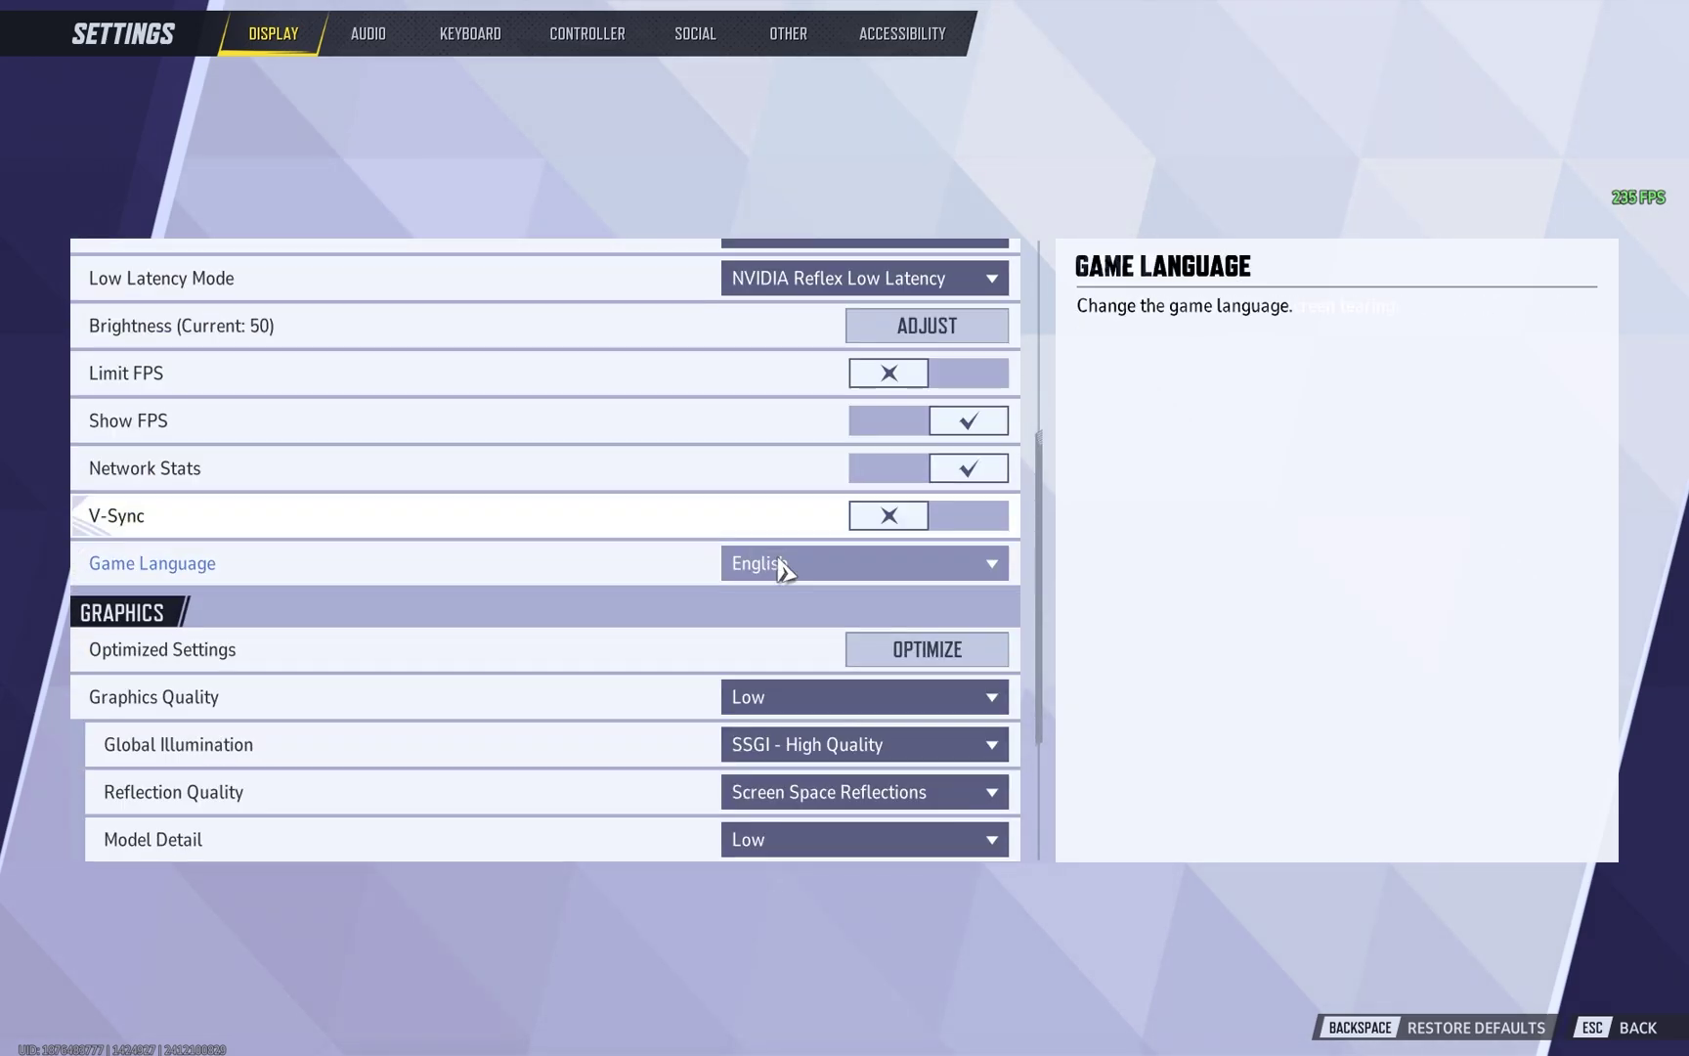
pyautogui.scroll(-1, 687, 592)
pyautogui.click(774, 592)
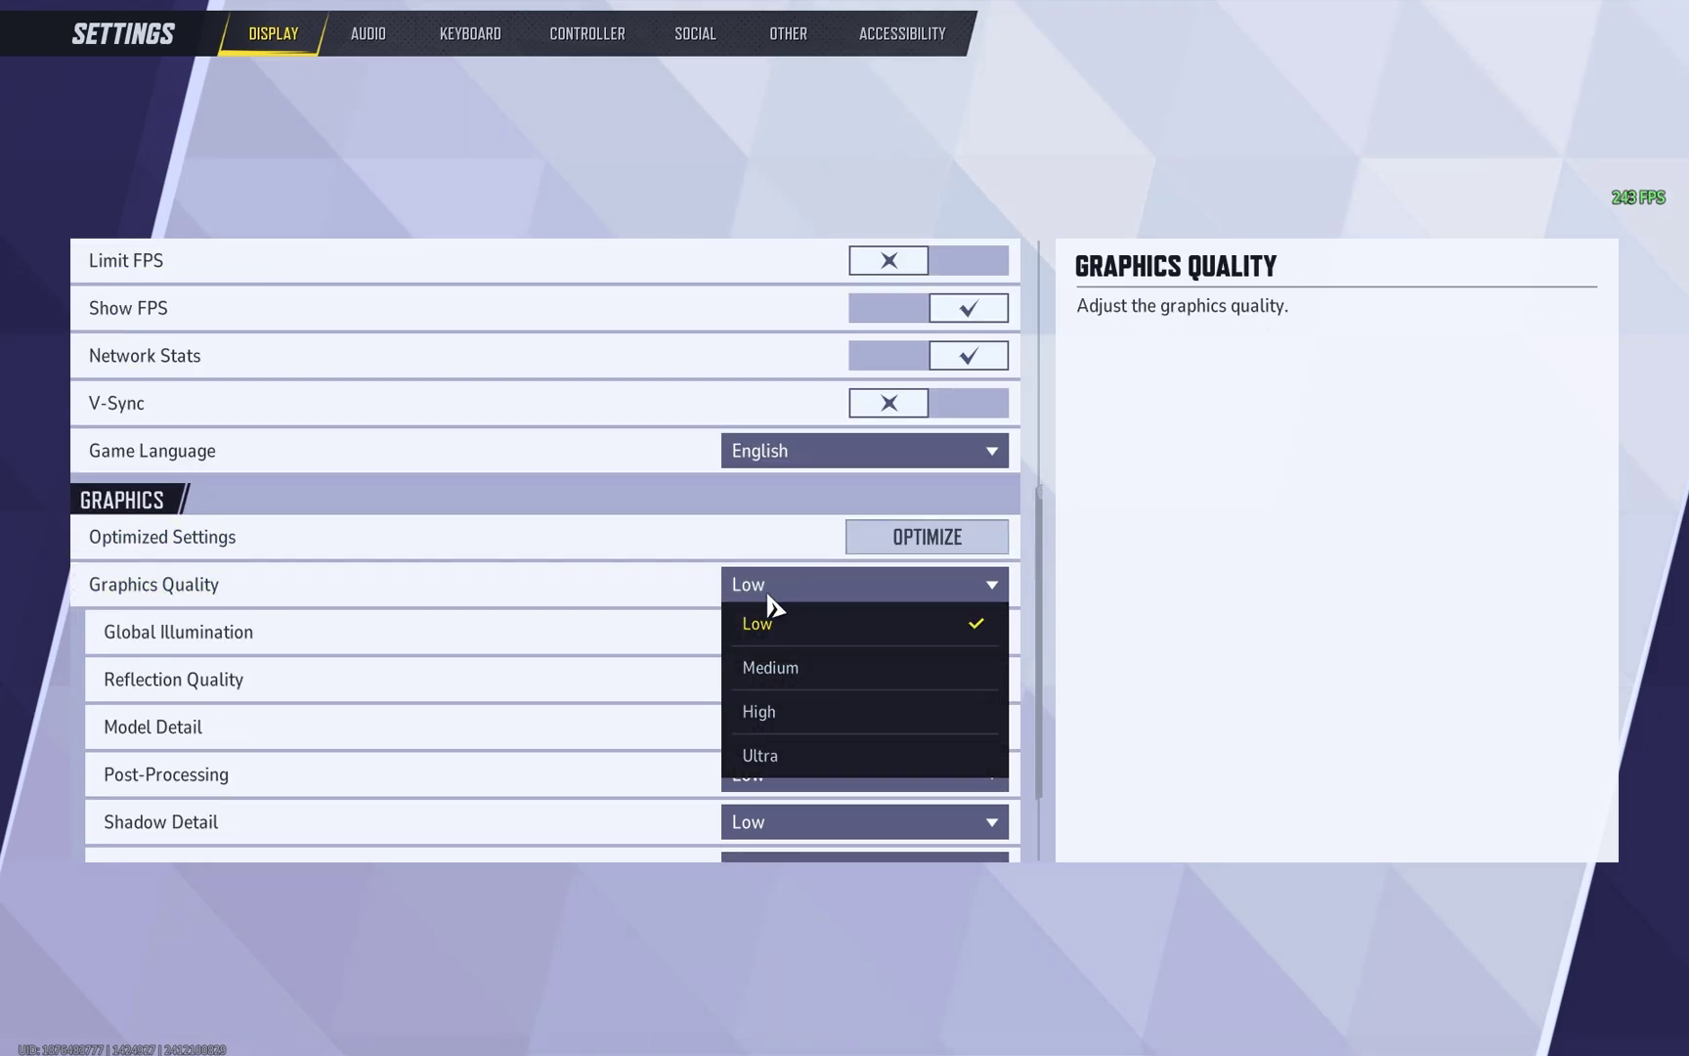
pyautogui.click(782, 622)
# Step: Set Global Illumination to SSGI - High Quality and Reflection Quality to Screen Space Reflections
pyautogui.scroll(-1, 763, 586)
pyautogui.scroll(-1, 752, 583)
pyautogui.click(743, 504)
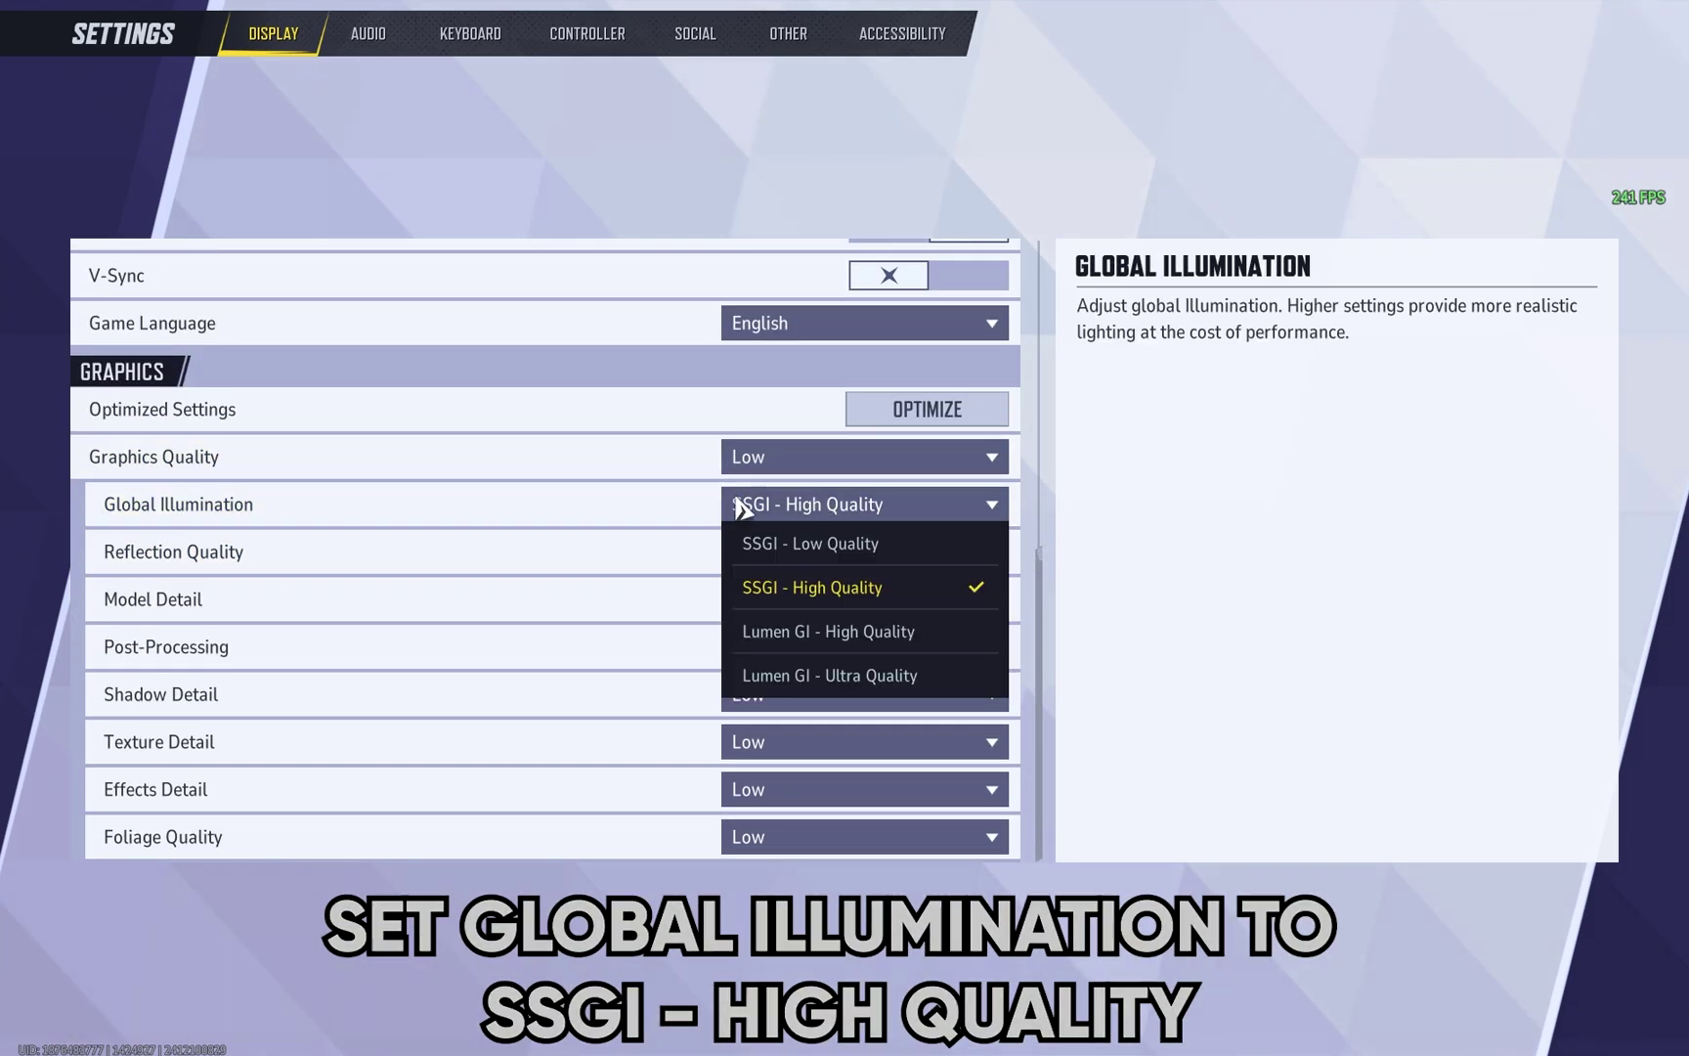
pyautogui.click(833, 591)
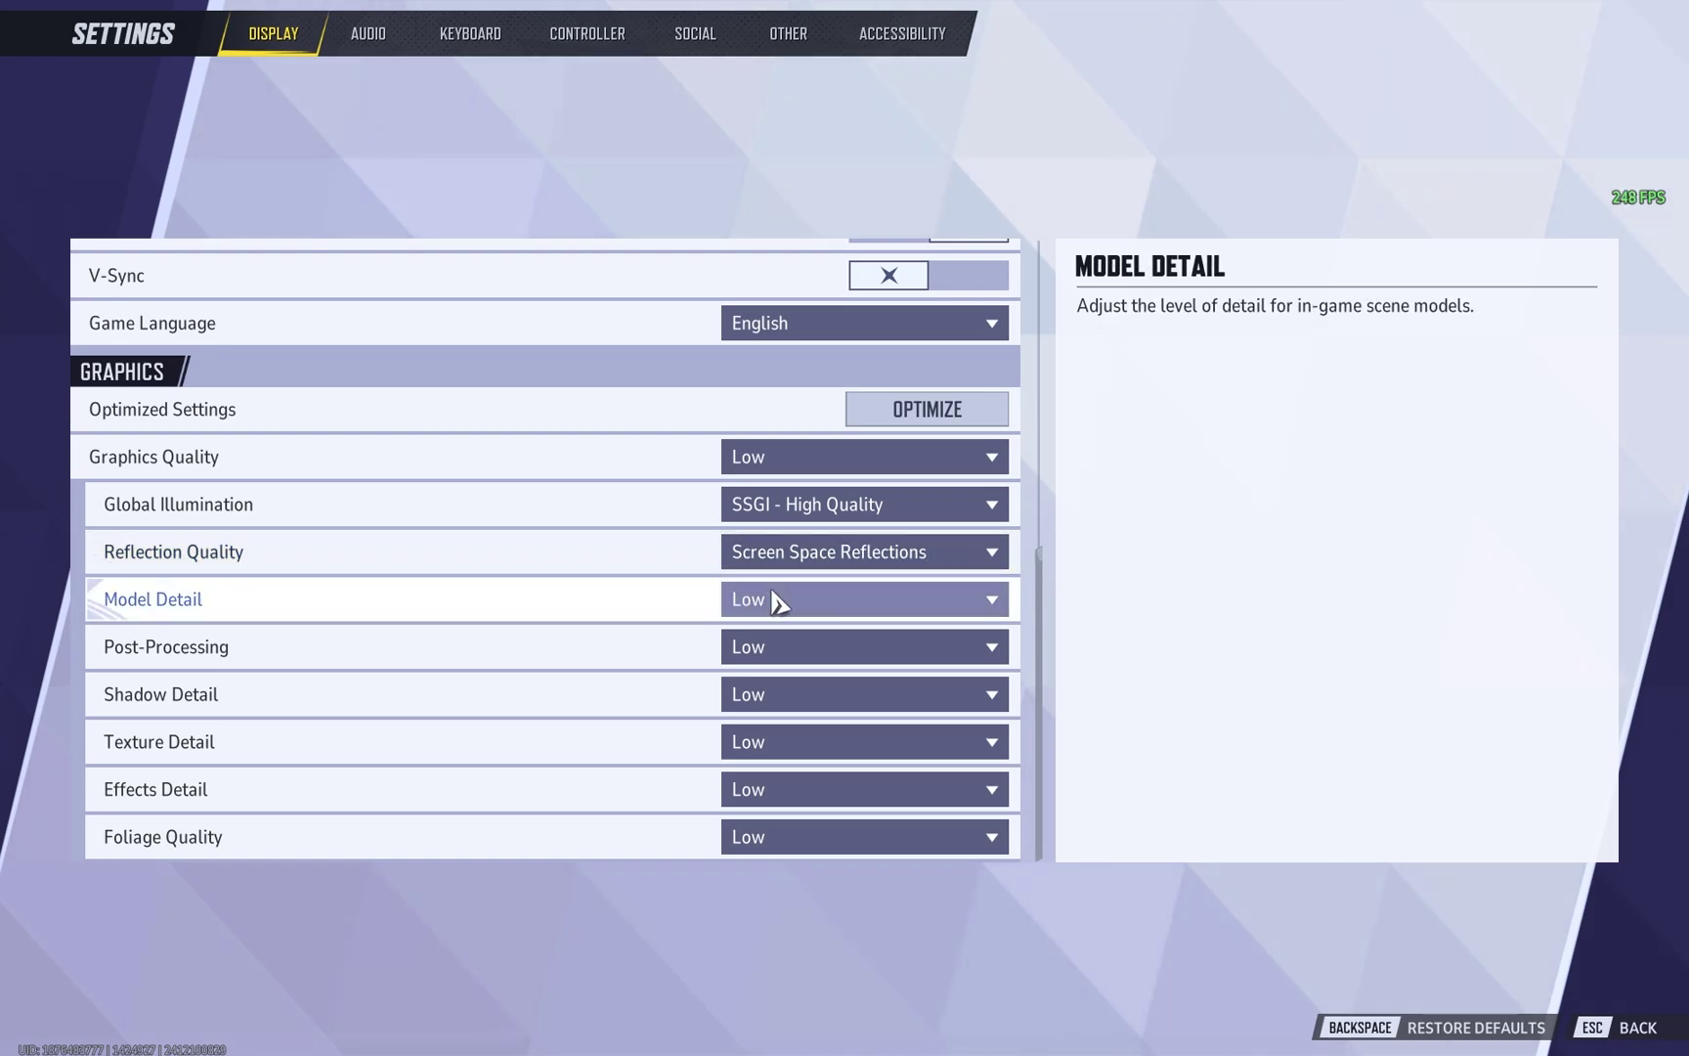
pyautogui.click(797, 553)
pyautogui.click(802, 592)
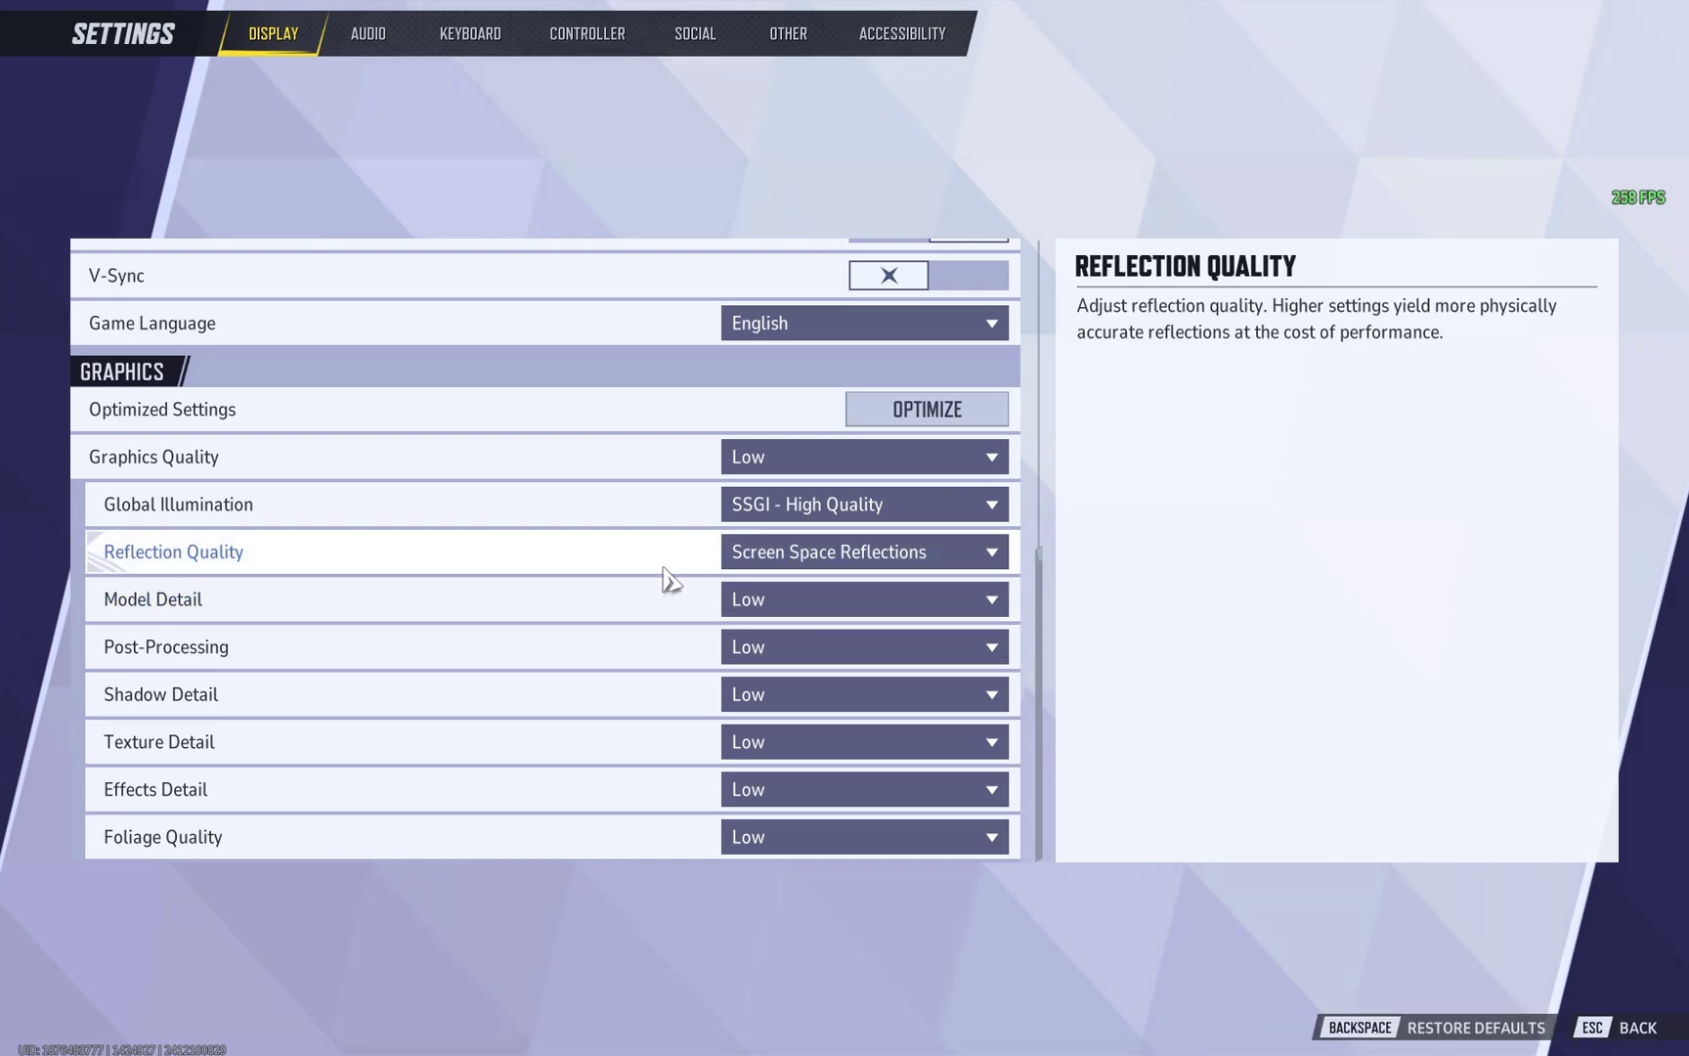
# Step: Set Model Detail and Post-Processing to Low
pyautogui.click(757, 603)
pyautogui.click(765, 637)
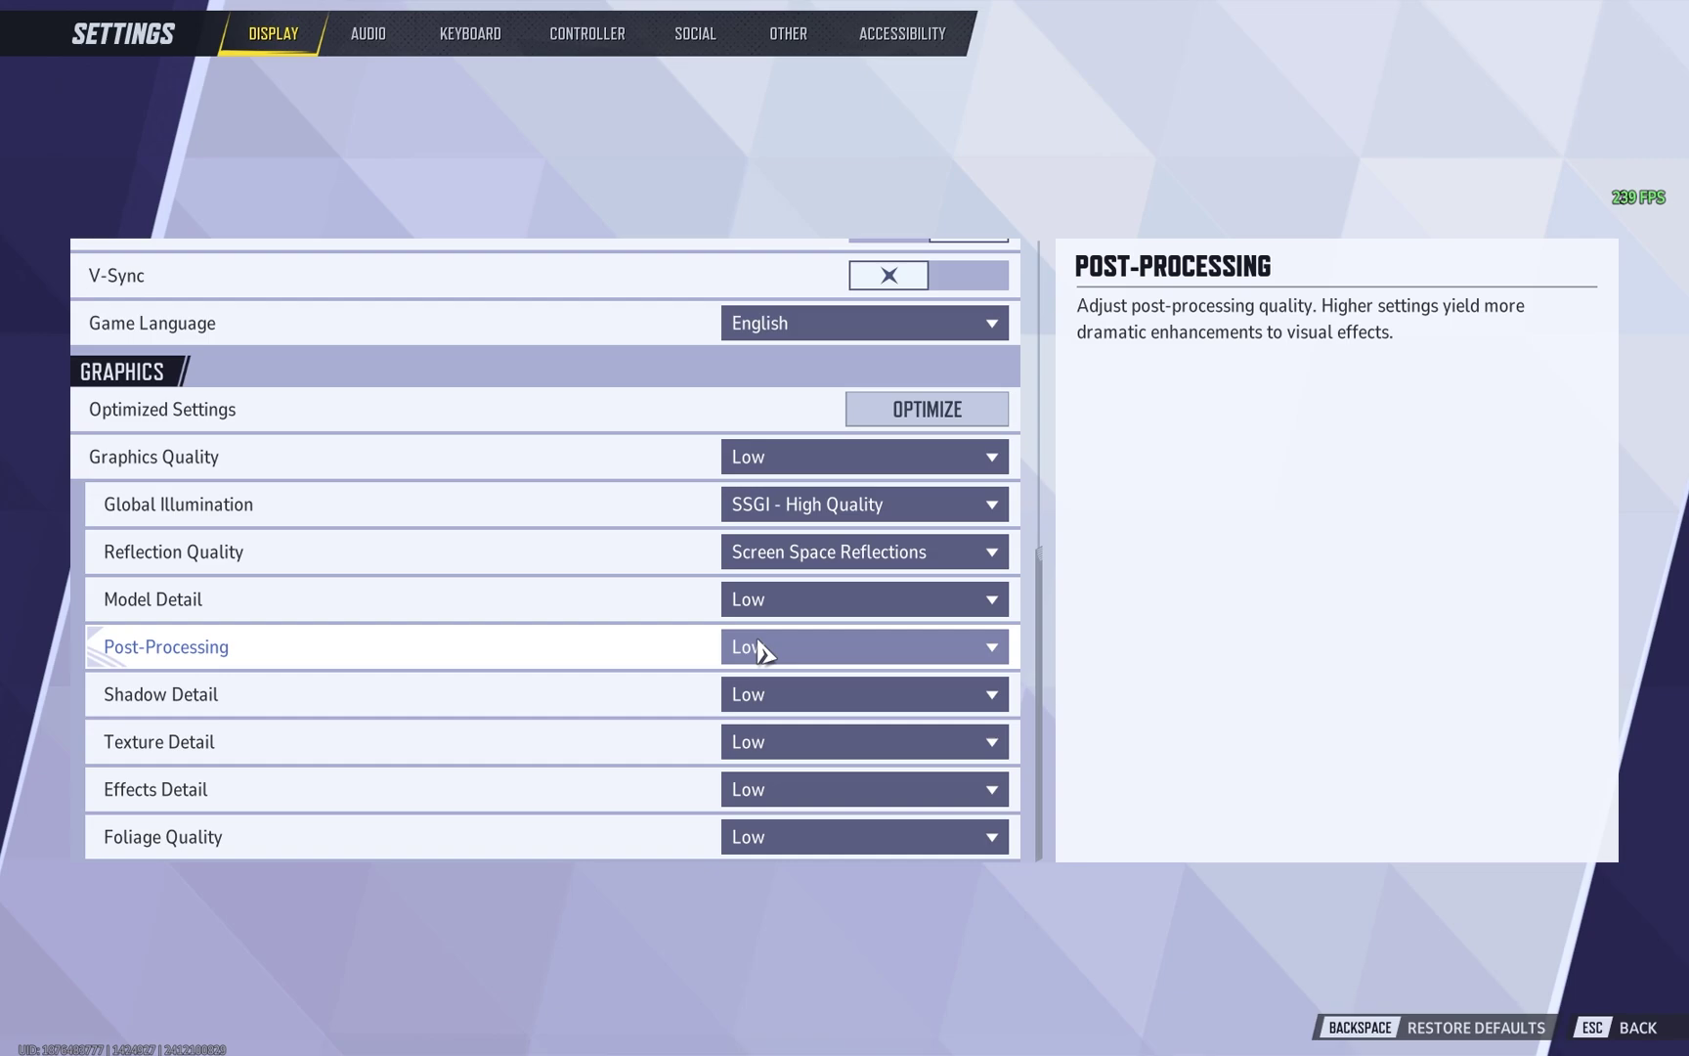
pyautogui.click(769, 644)
pyautogui.click(775, 689)
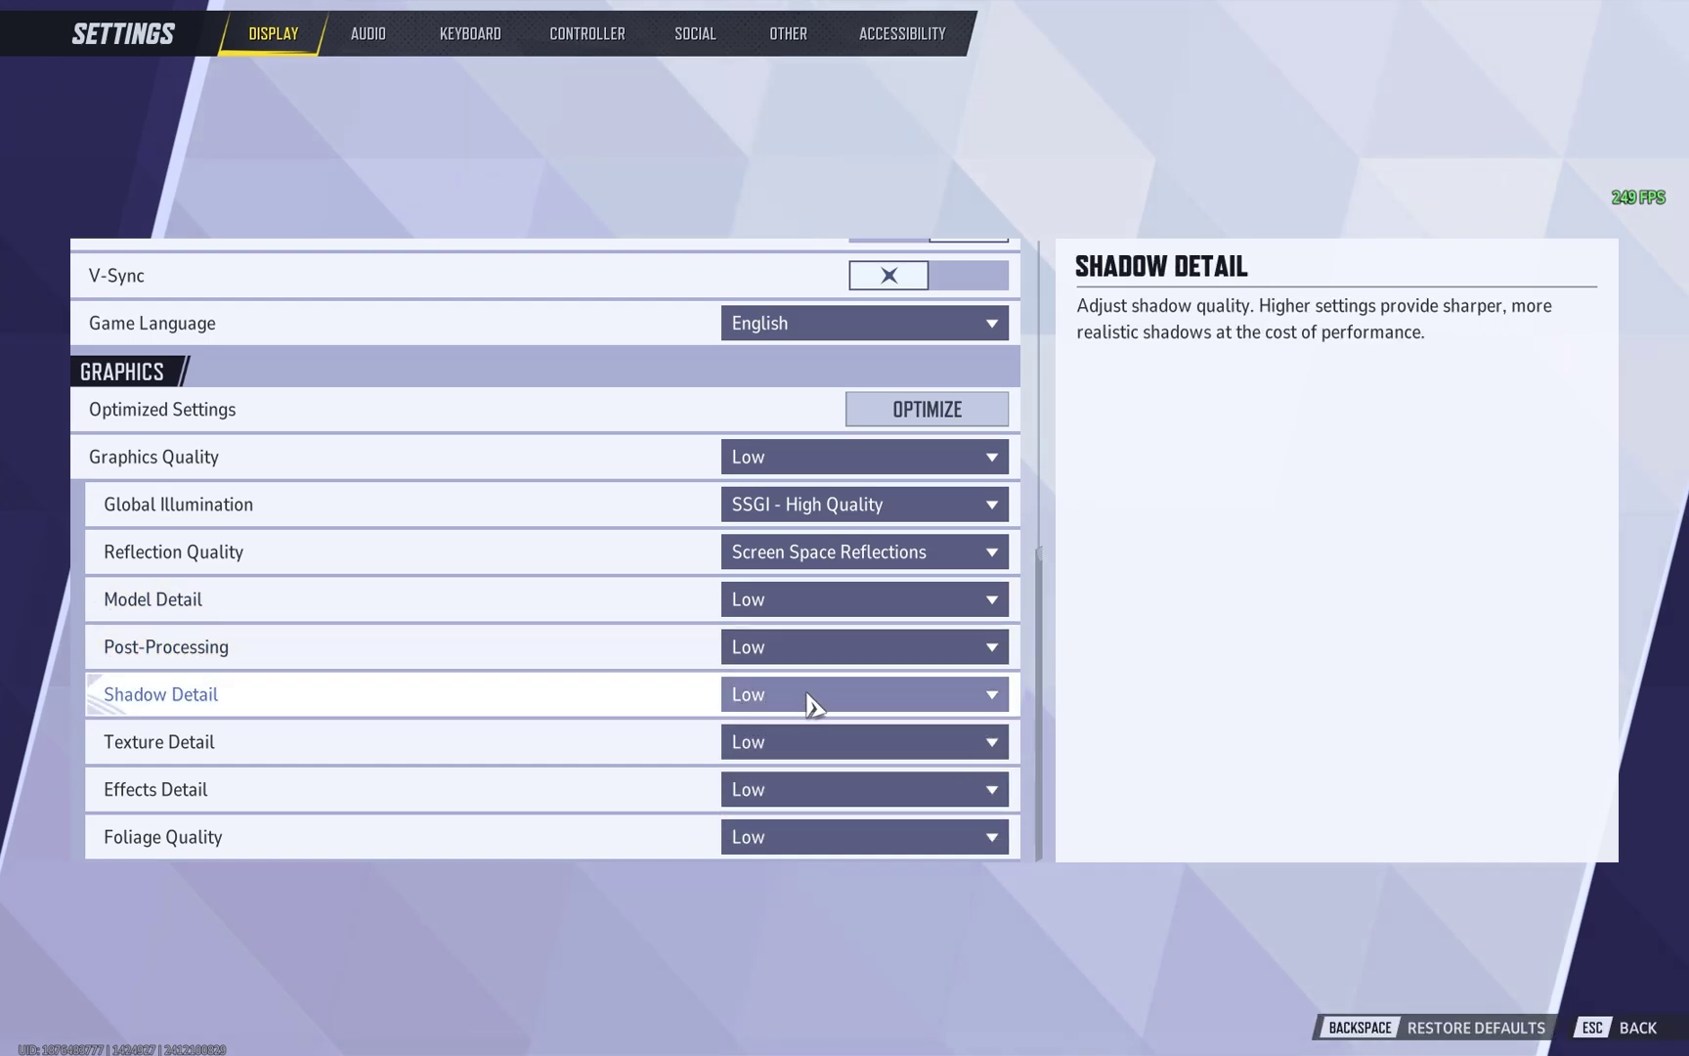
# Step: Set Texture Detail, Effects Detail and Foliage Quality to Low
pyautogui.click(794, 758)
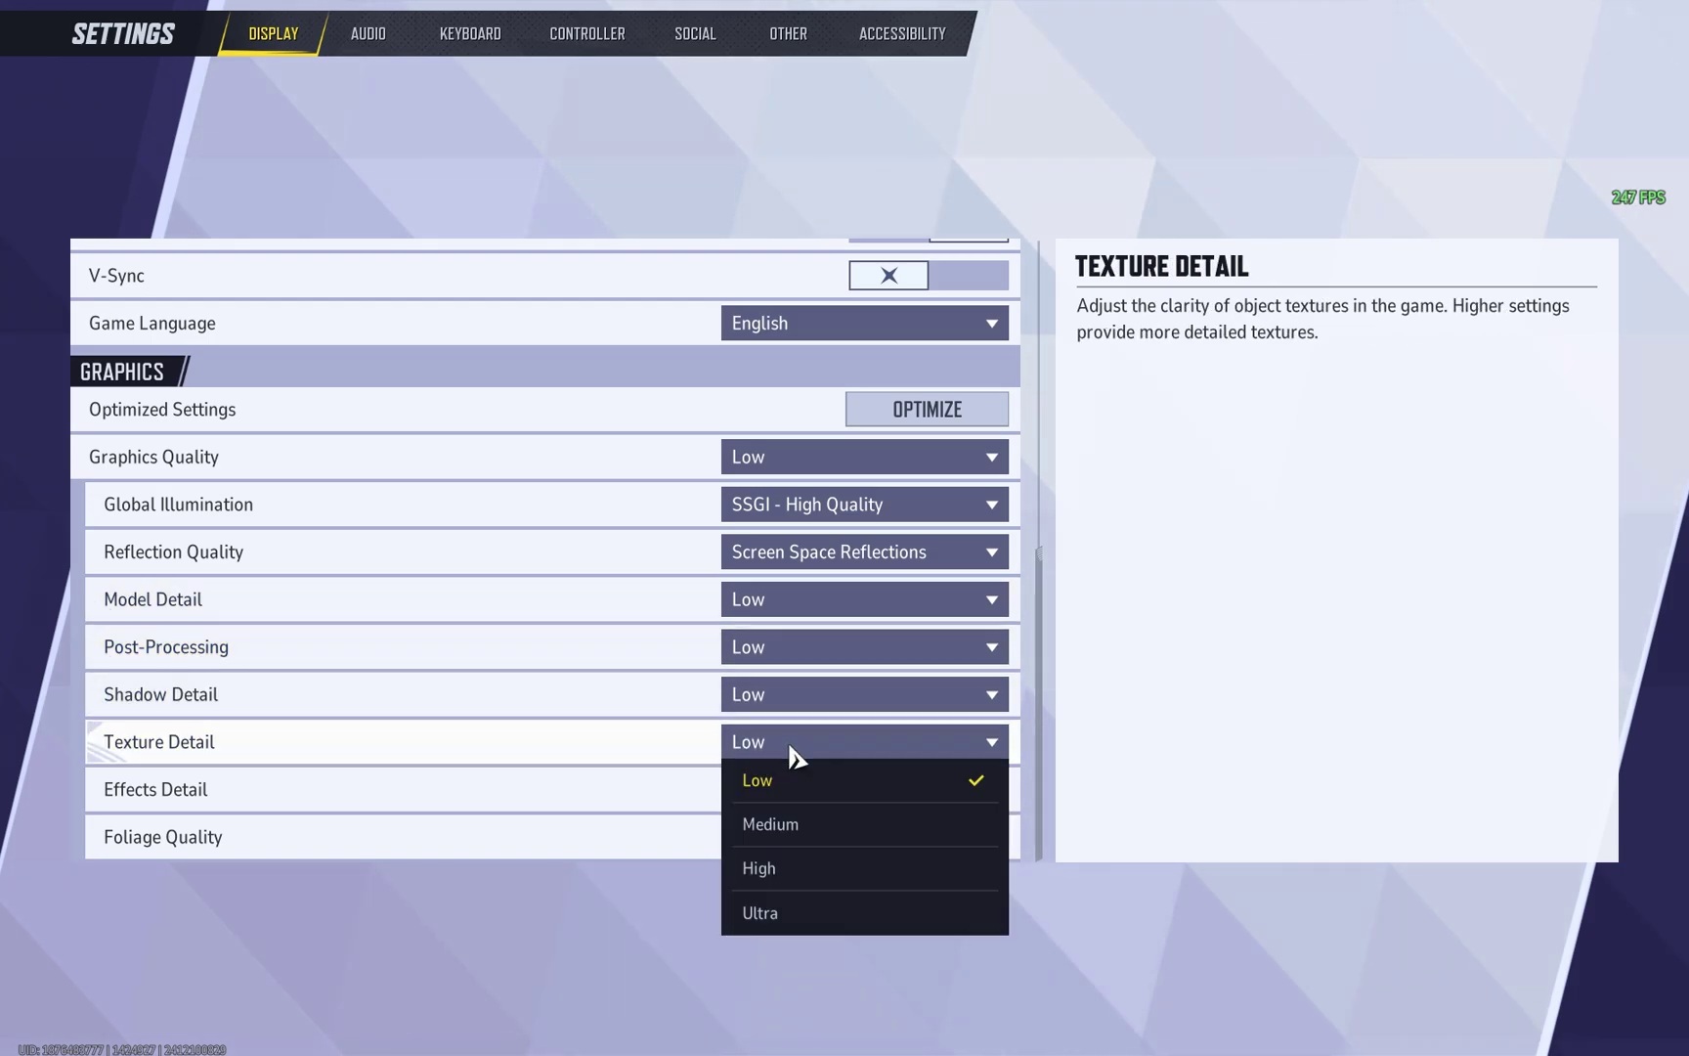
pyautogui.click(784, 780)
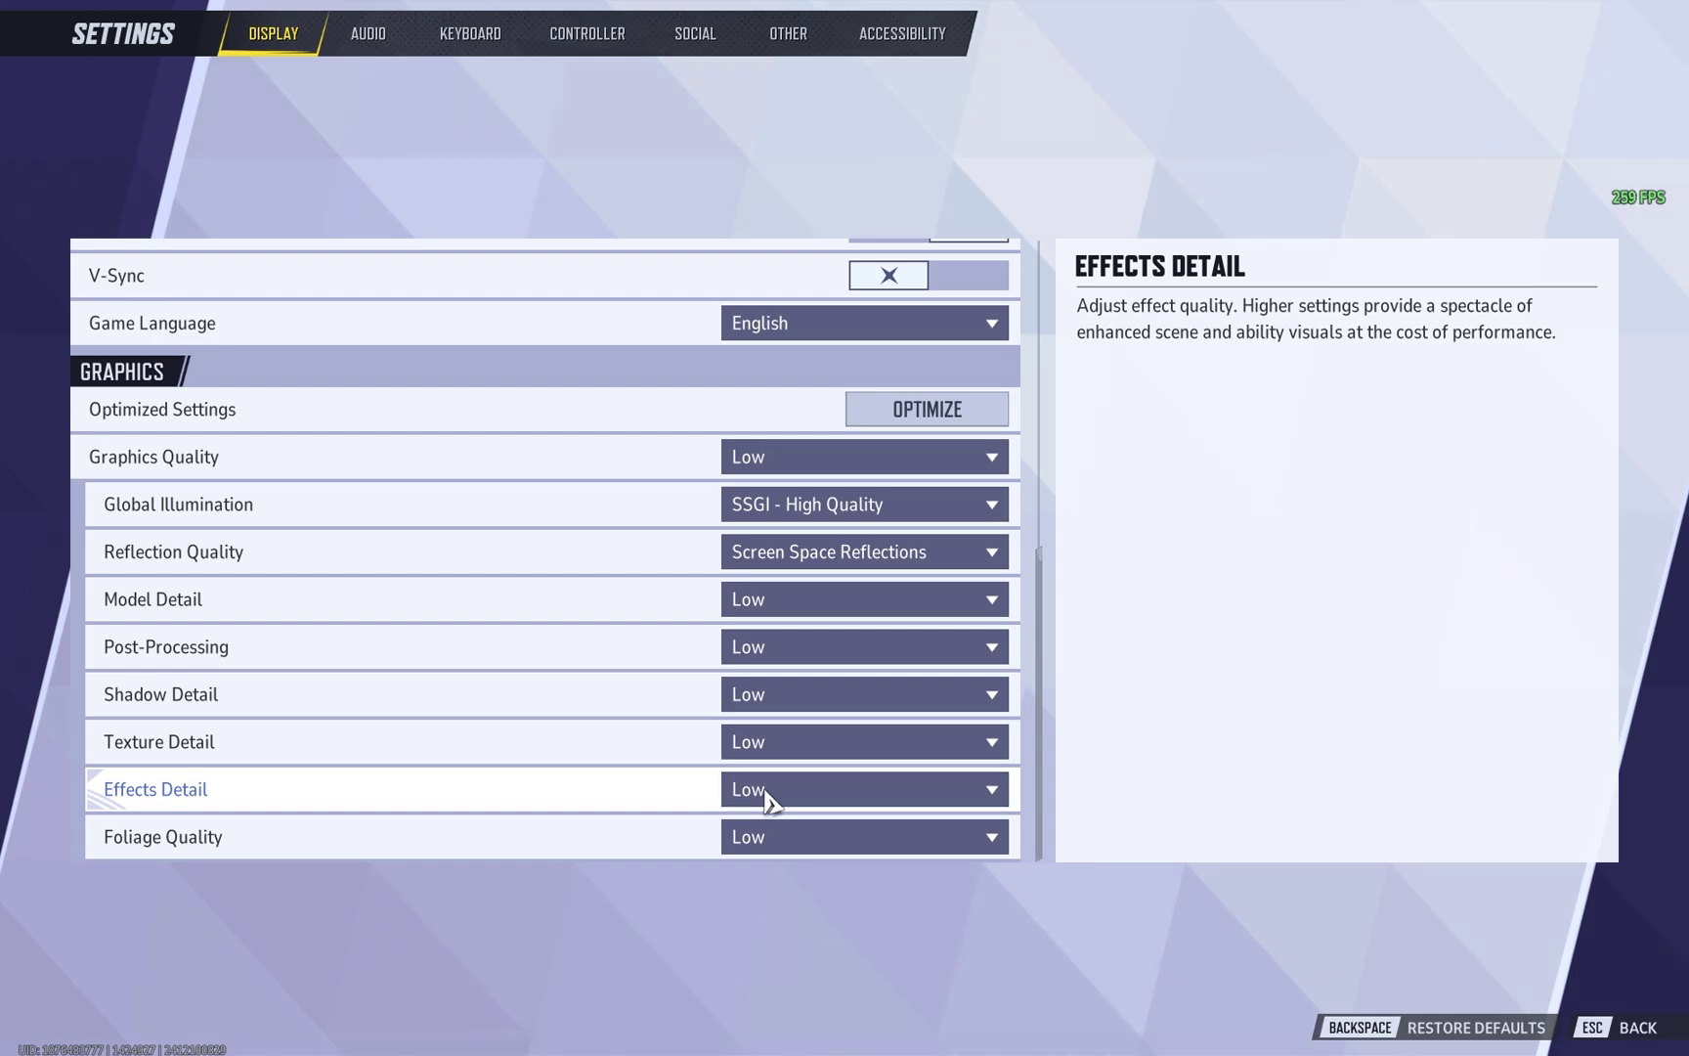
pyautogui.click(768, 800)
pyautogui.click(756, 834)
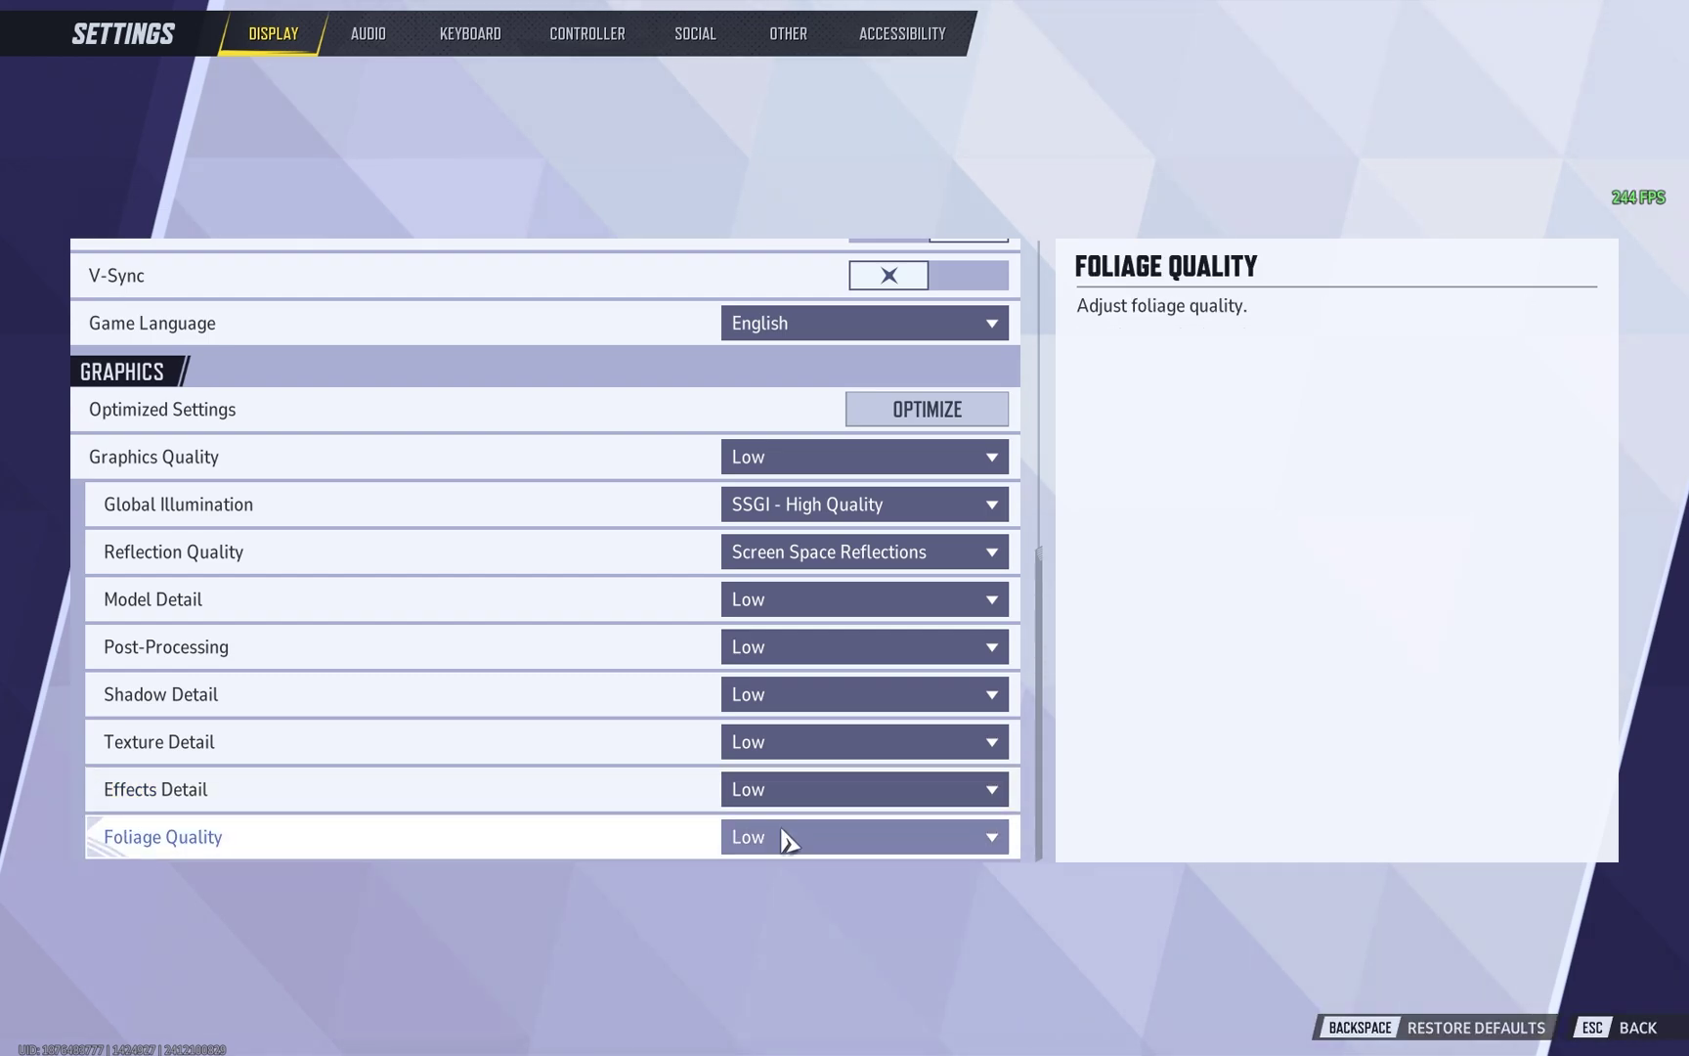
pyautogui.click(787, 840)
pyautogui.click(684, 875)
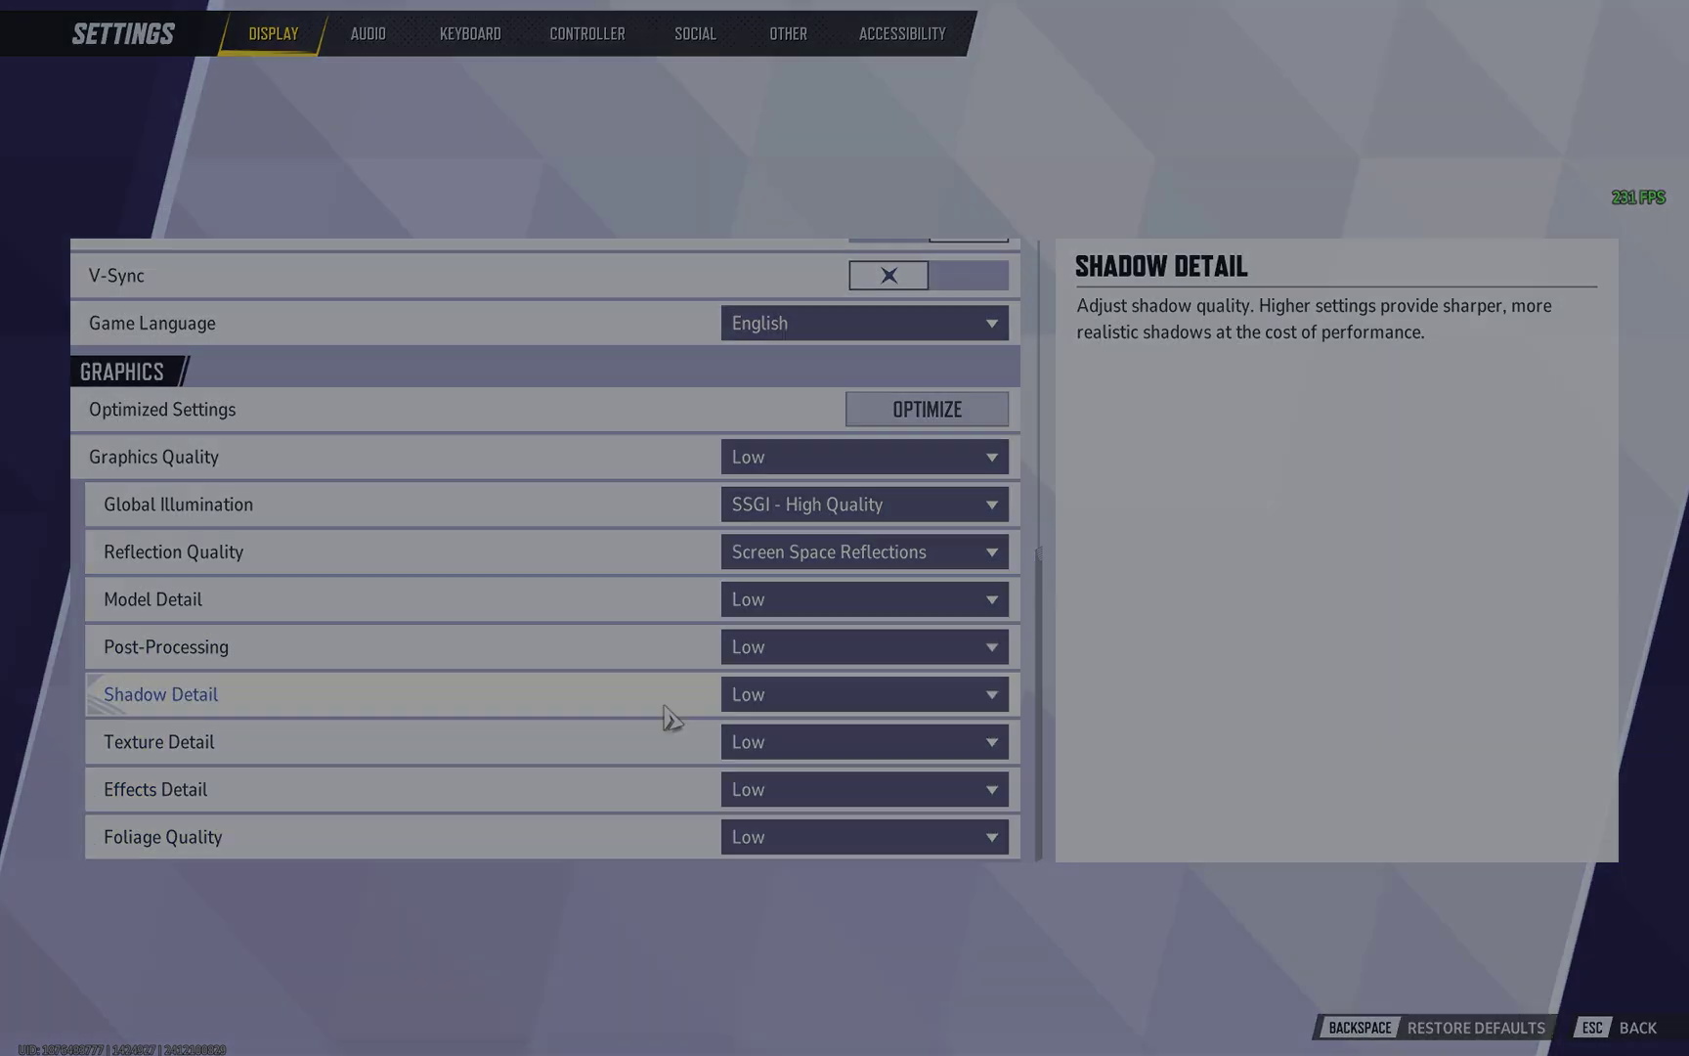